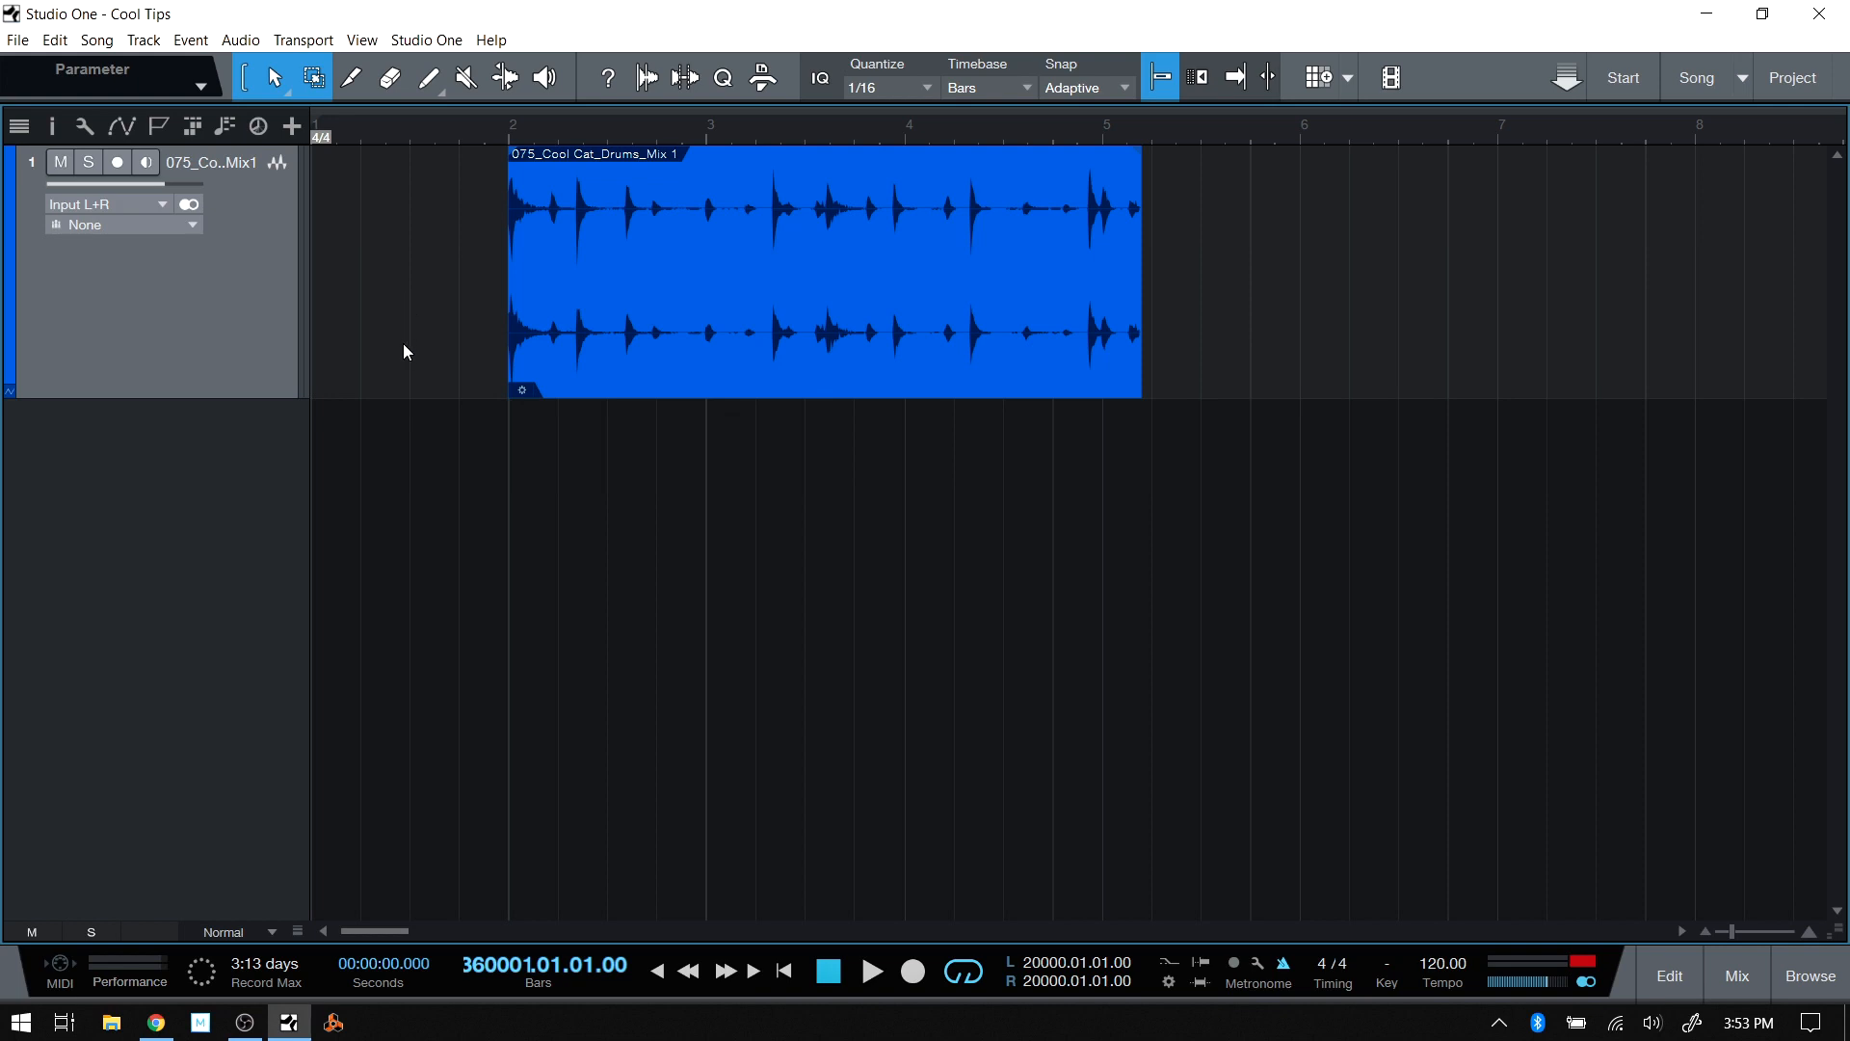
Select the drum event, temporarily call up the alternate tool to mark a range over its end, and clear the selection.
{"action": "left_click", "coordinate": [817, 379]}
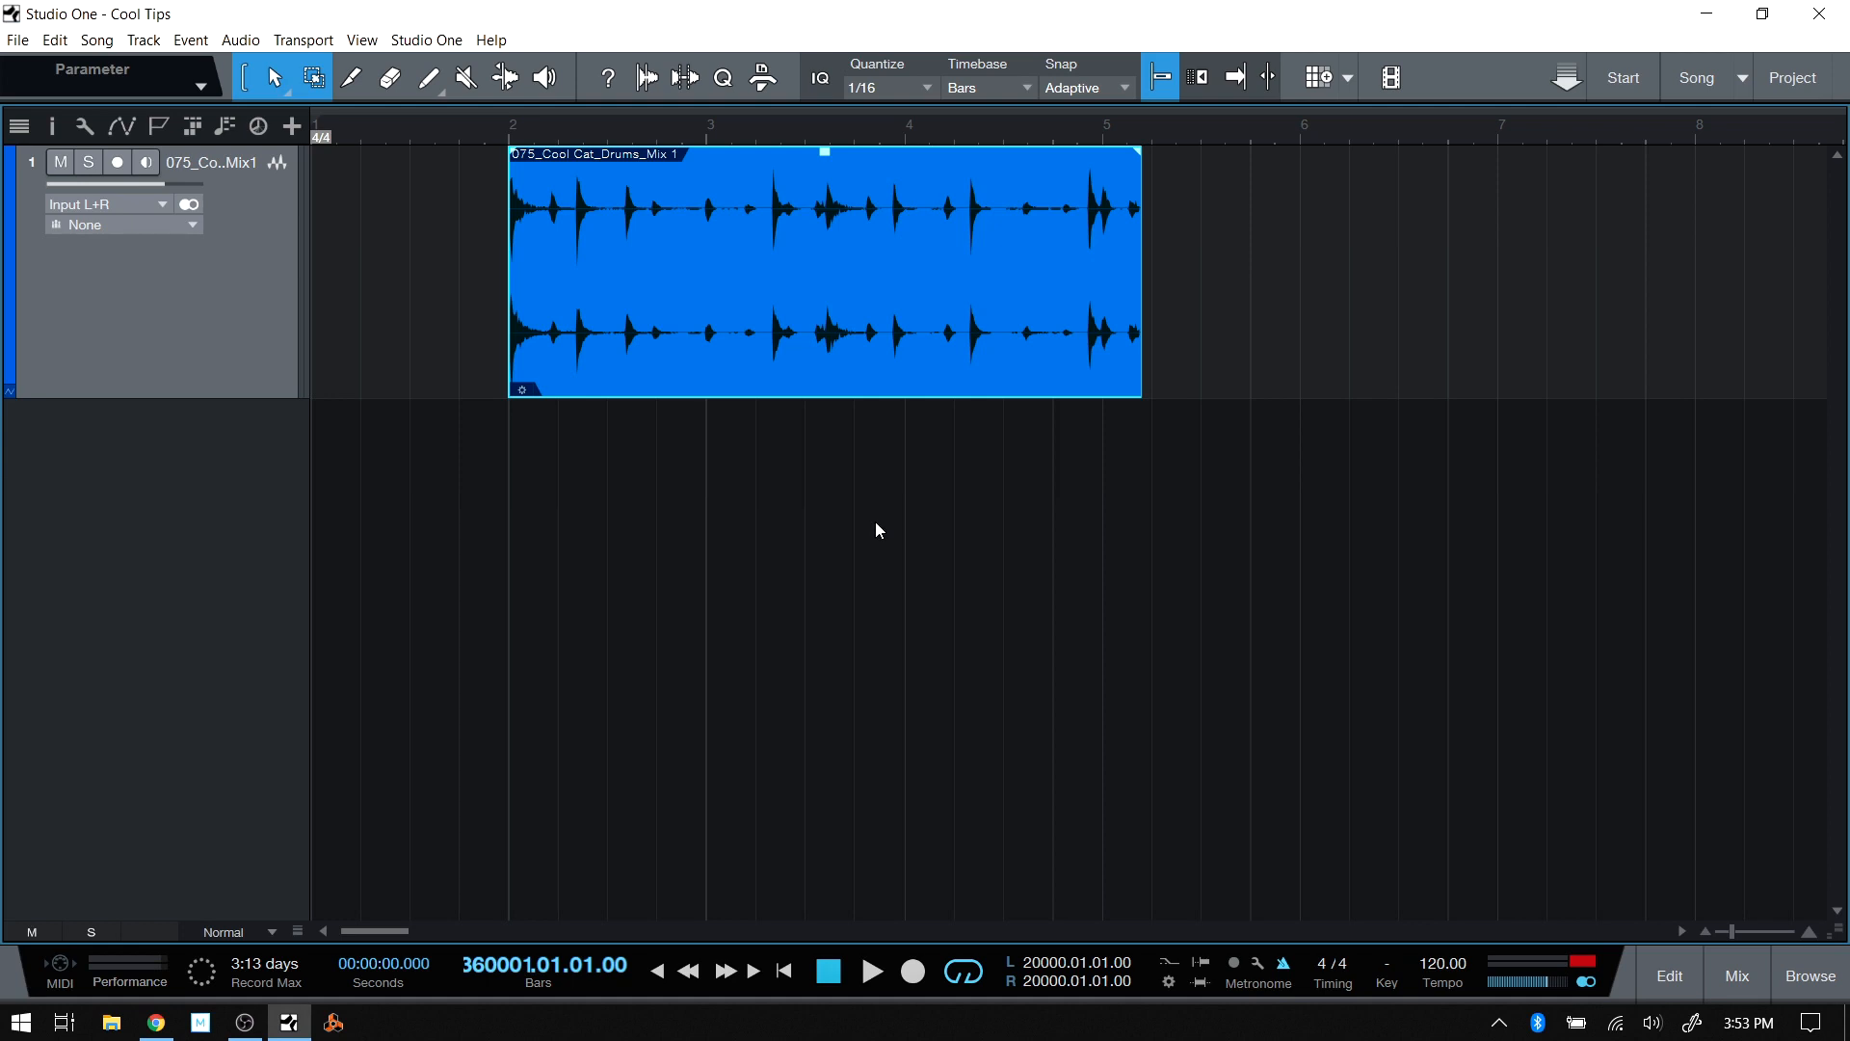
{"action": "key", "text": "ctrl"}
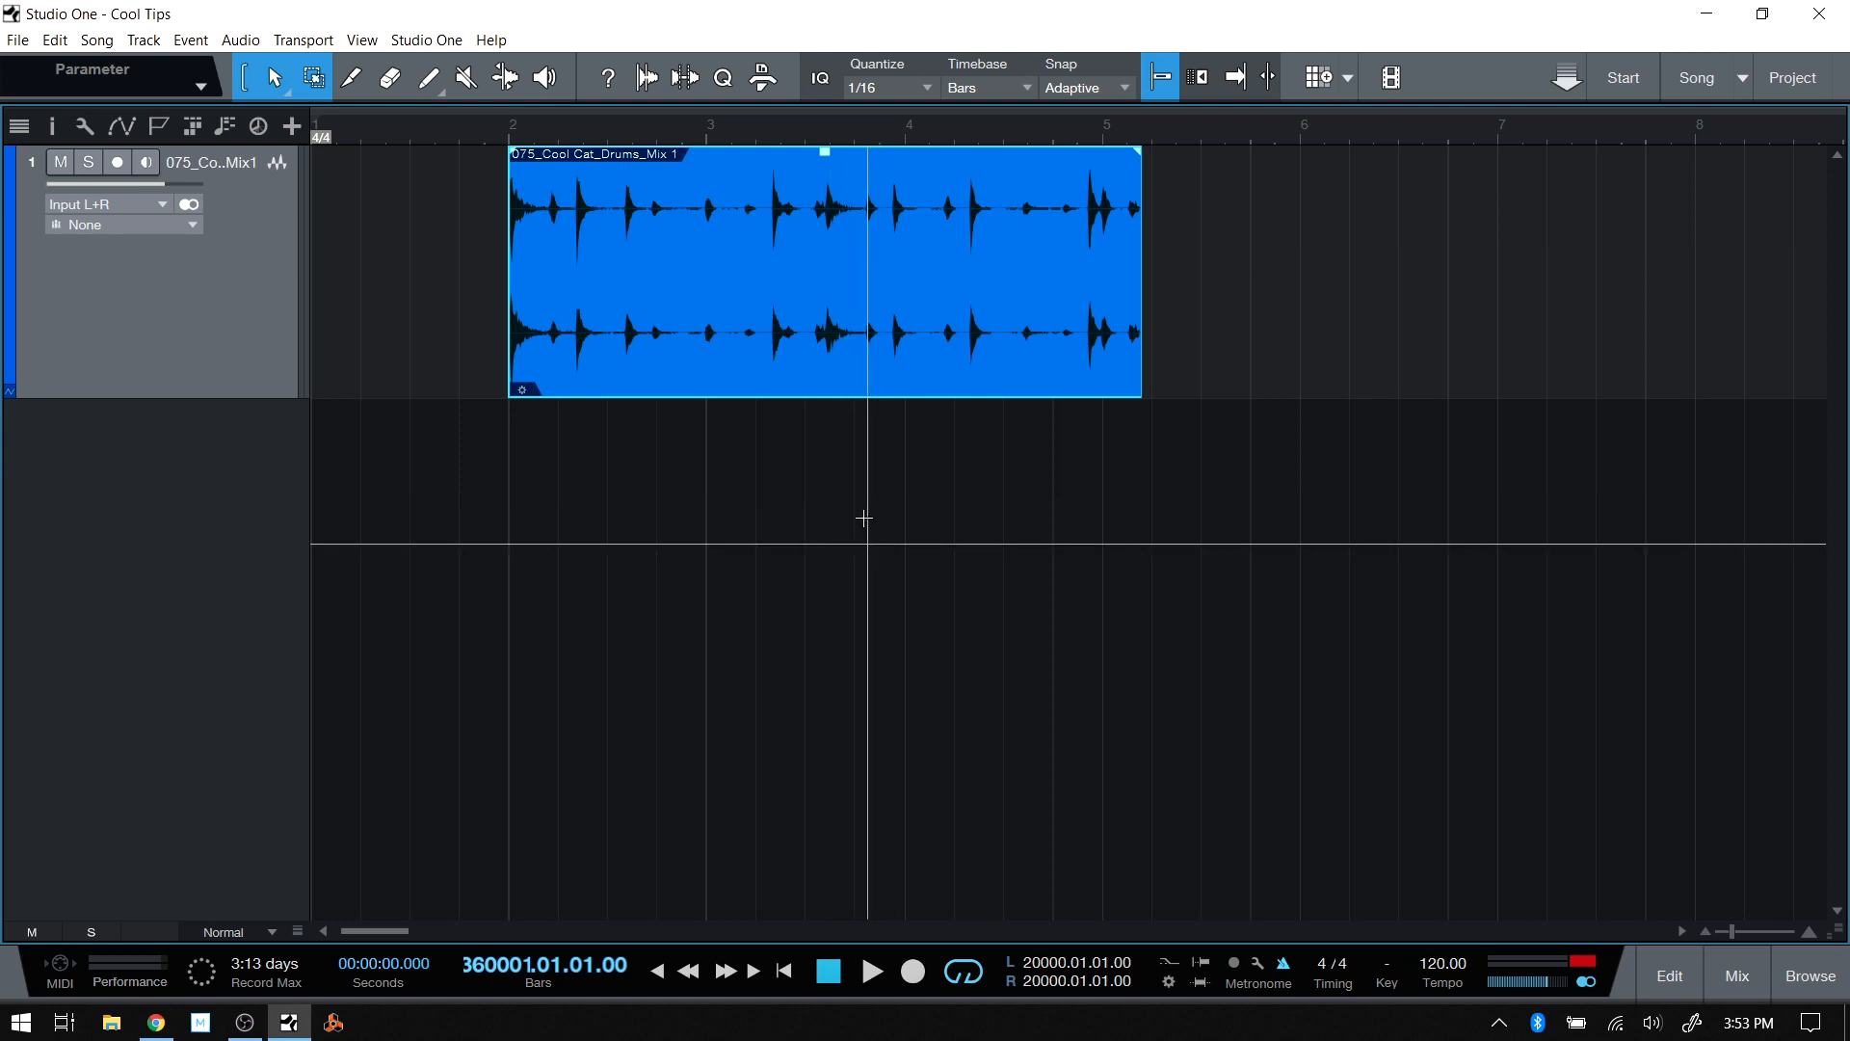
{"action": "key", "text": "ctrl"}
{"action": "left_click_drag", "start_coordinate": [1226, 381], "coordinate": [879, 405]}
{"action": "left_click", "coordinate": [1322, 352]}
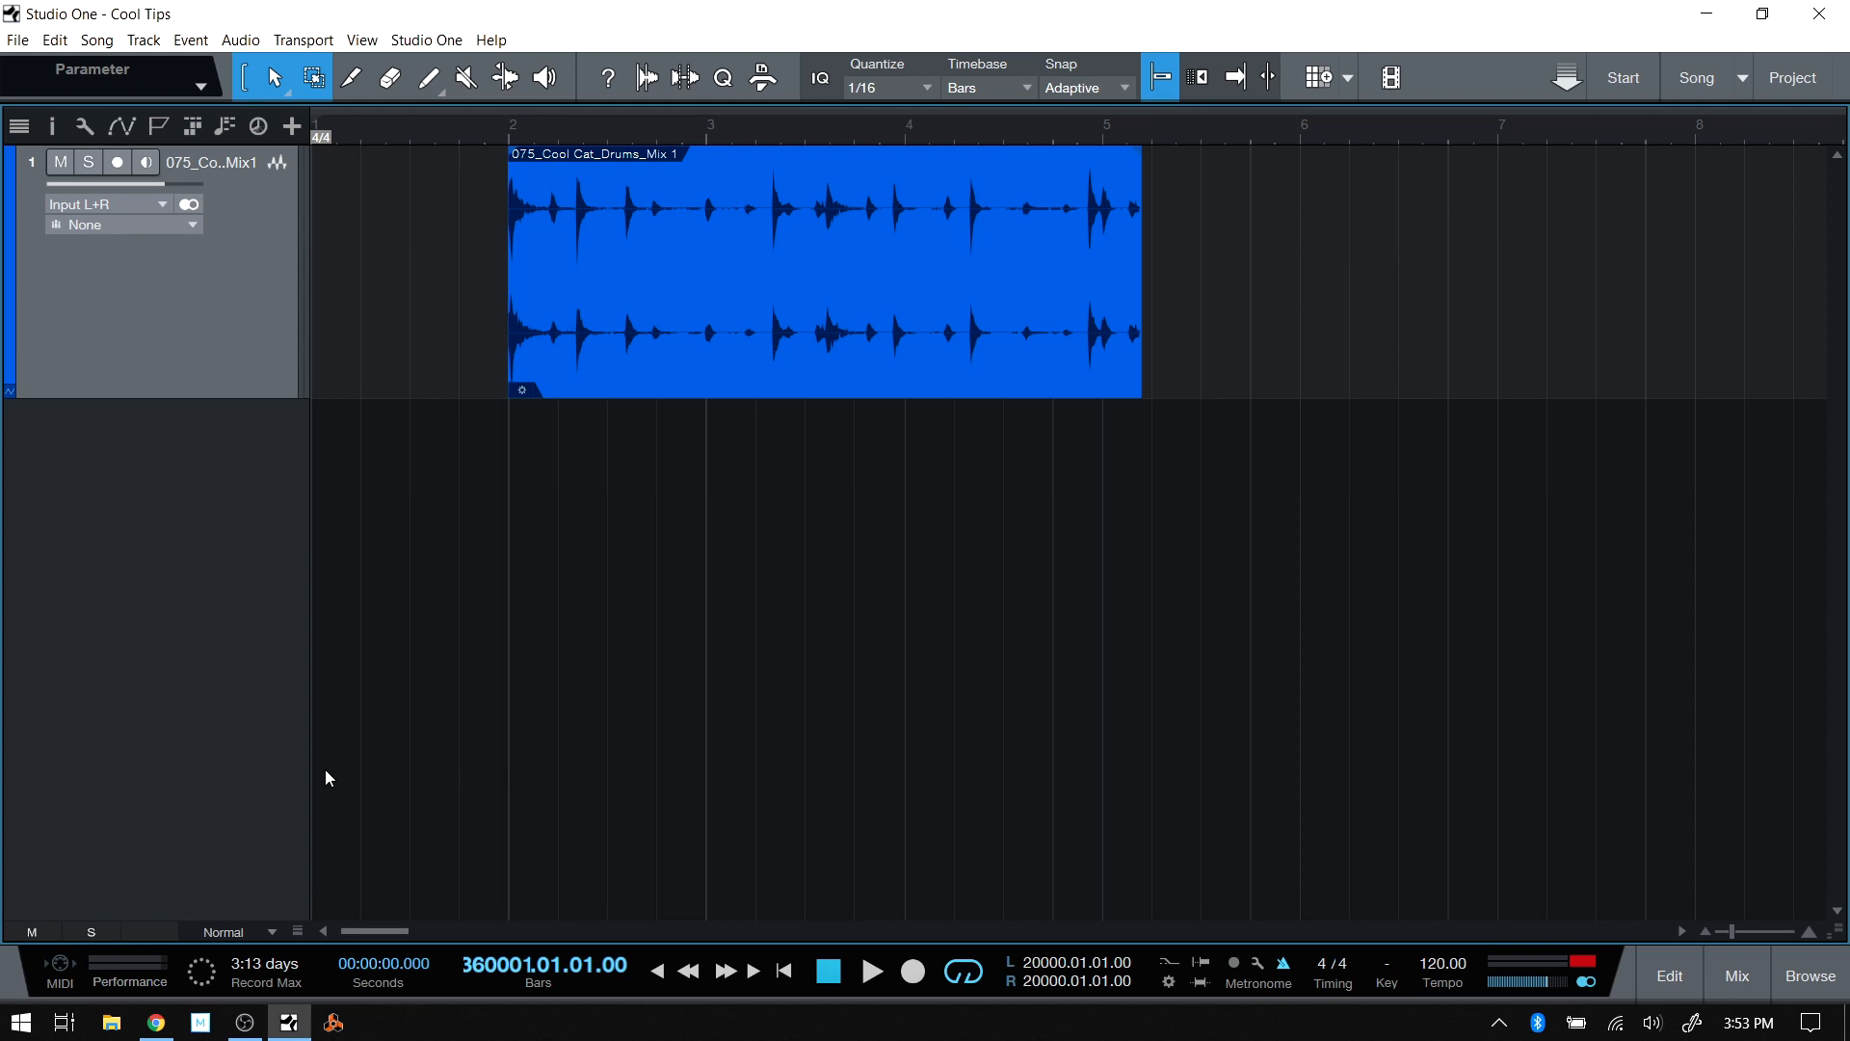
Split the drum event with the Split tool between bars 4 and 5, and undo the split.
{"action": "left_click", "coordinate": [350, 77]}
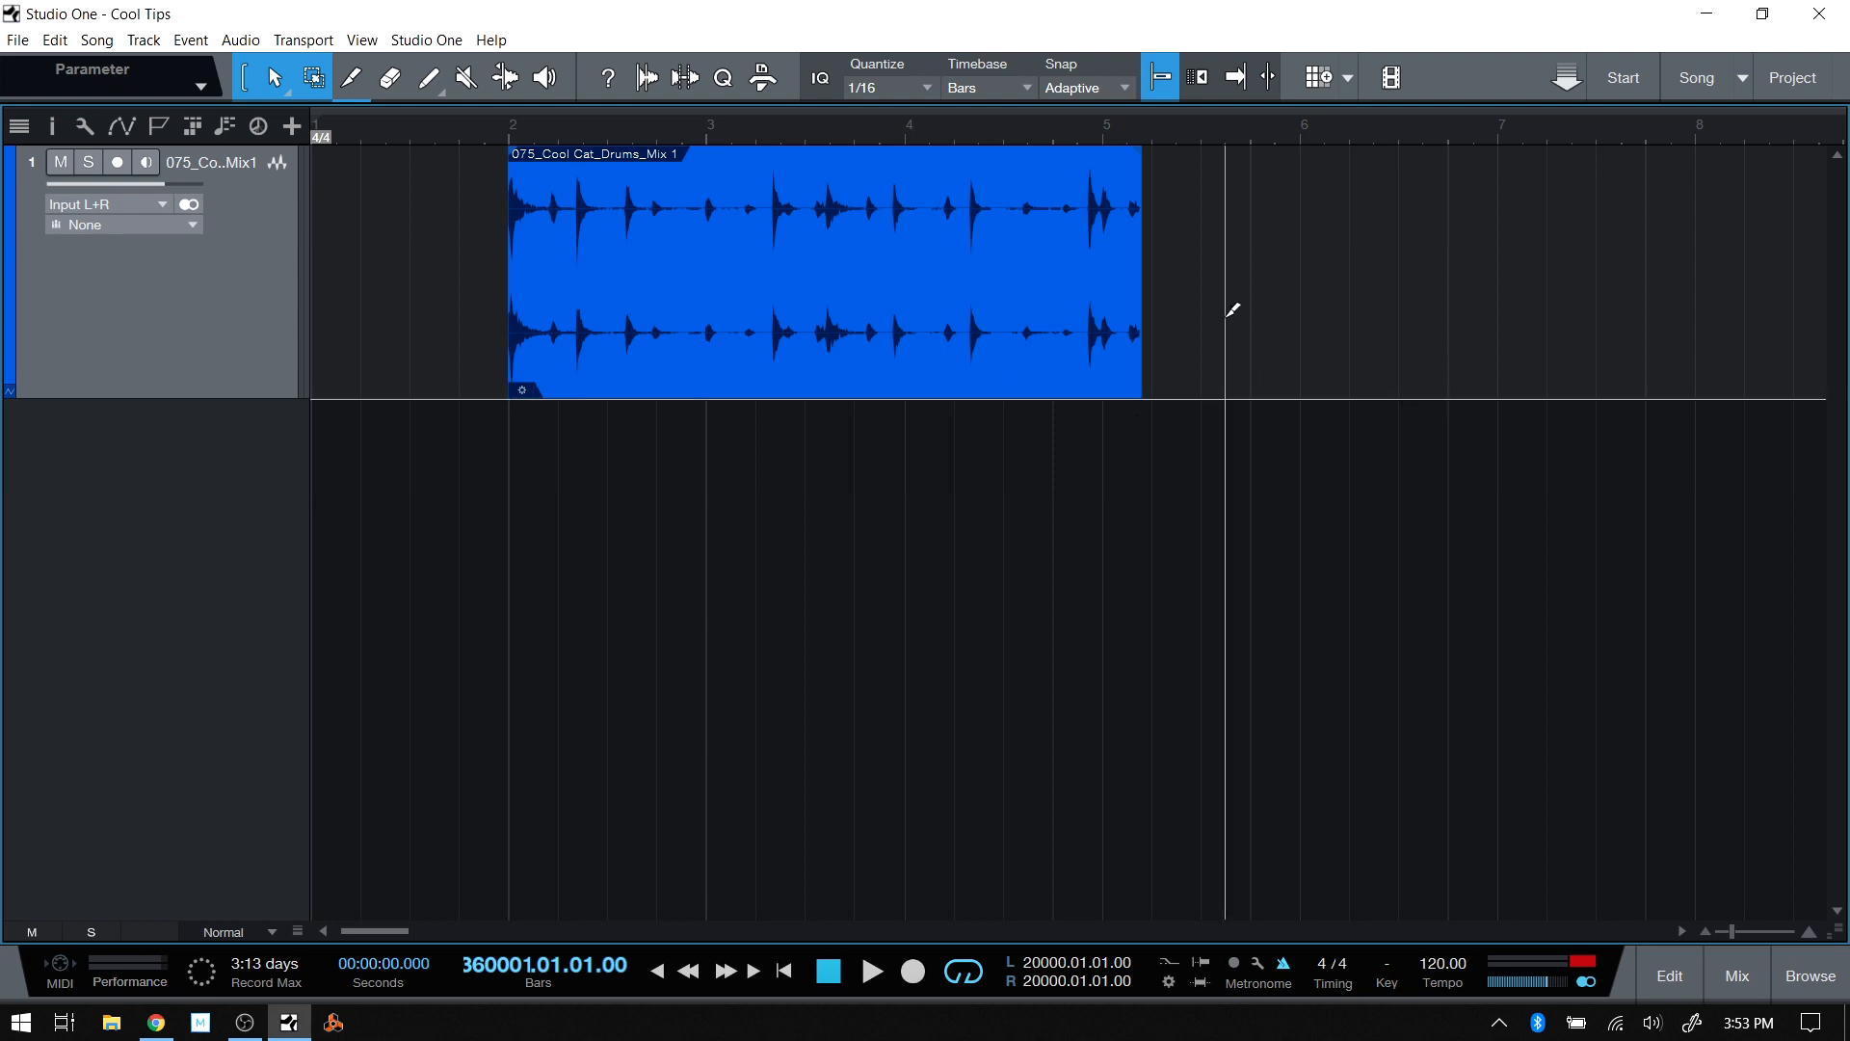
{"action": "left_click", "coordinate": [968, 294]}
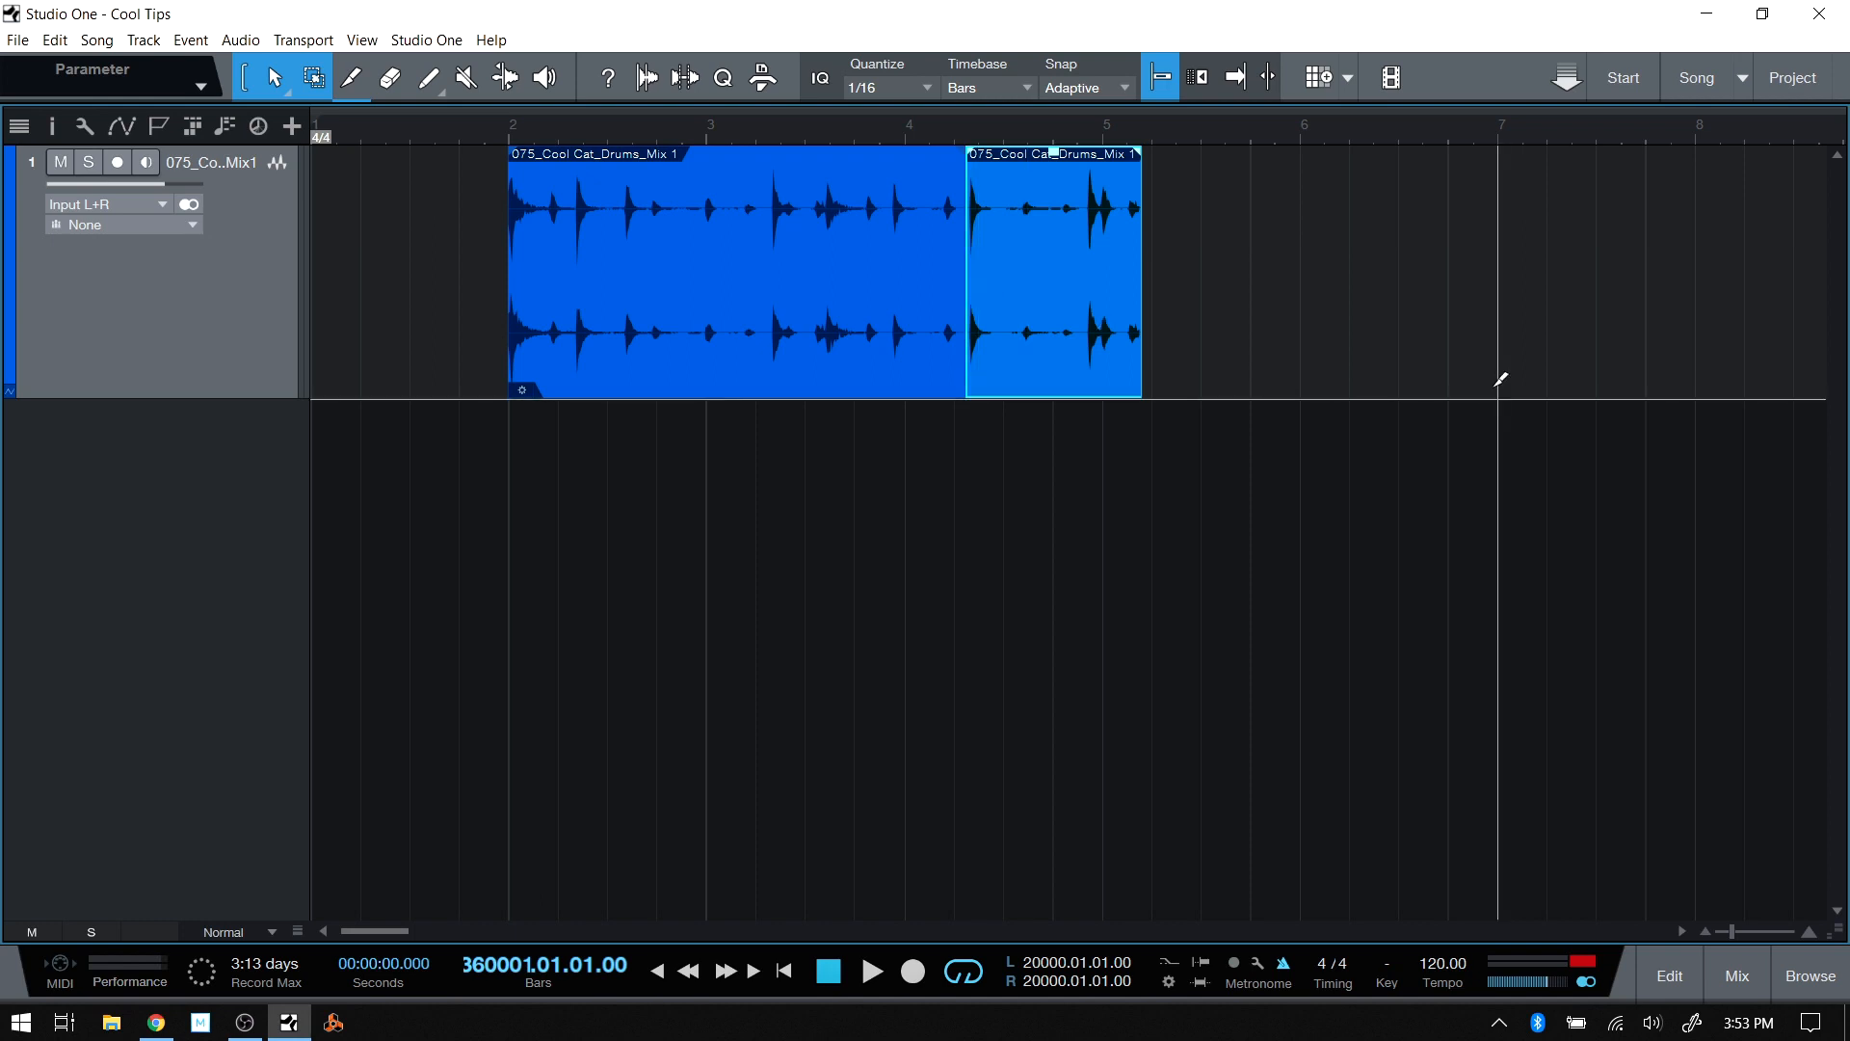
{"action": "key", "text": "ctrl+z"}
Switch in turn through the Eraser, Paint, Mute, Bend and Listen tools.
{"action": "key", "text": "4"}
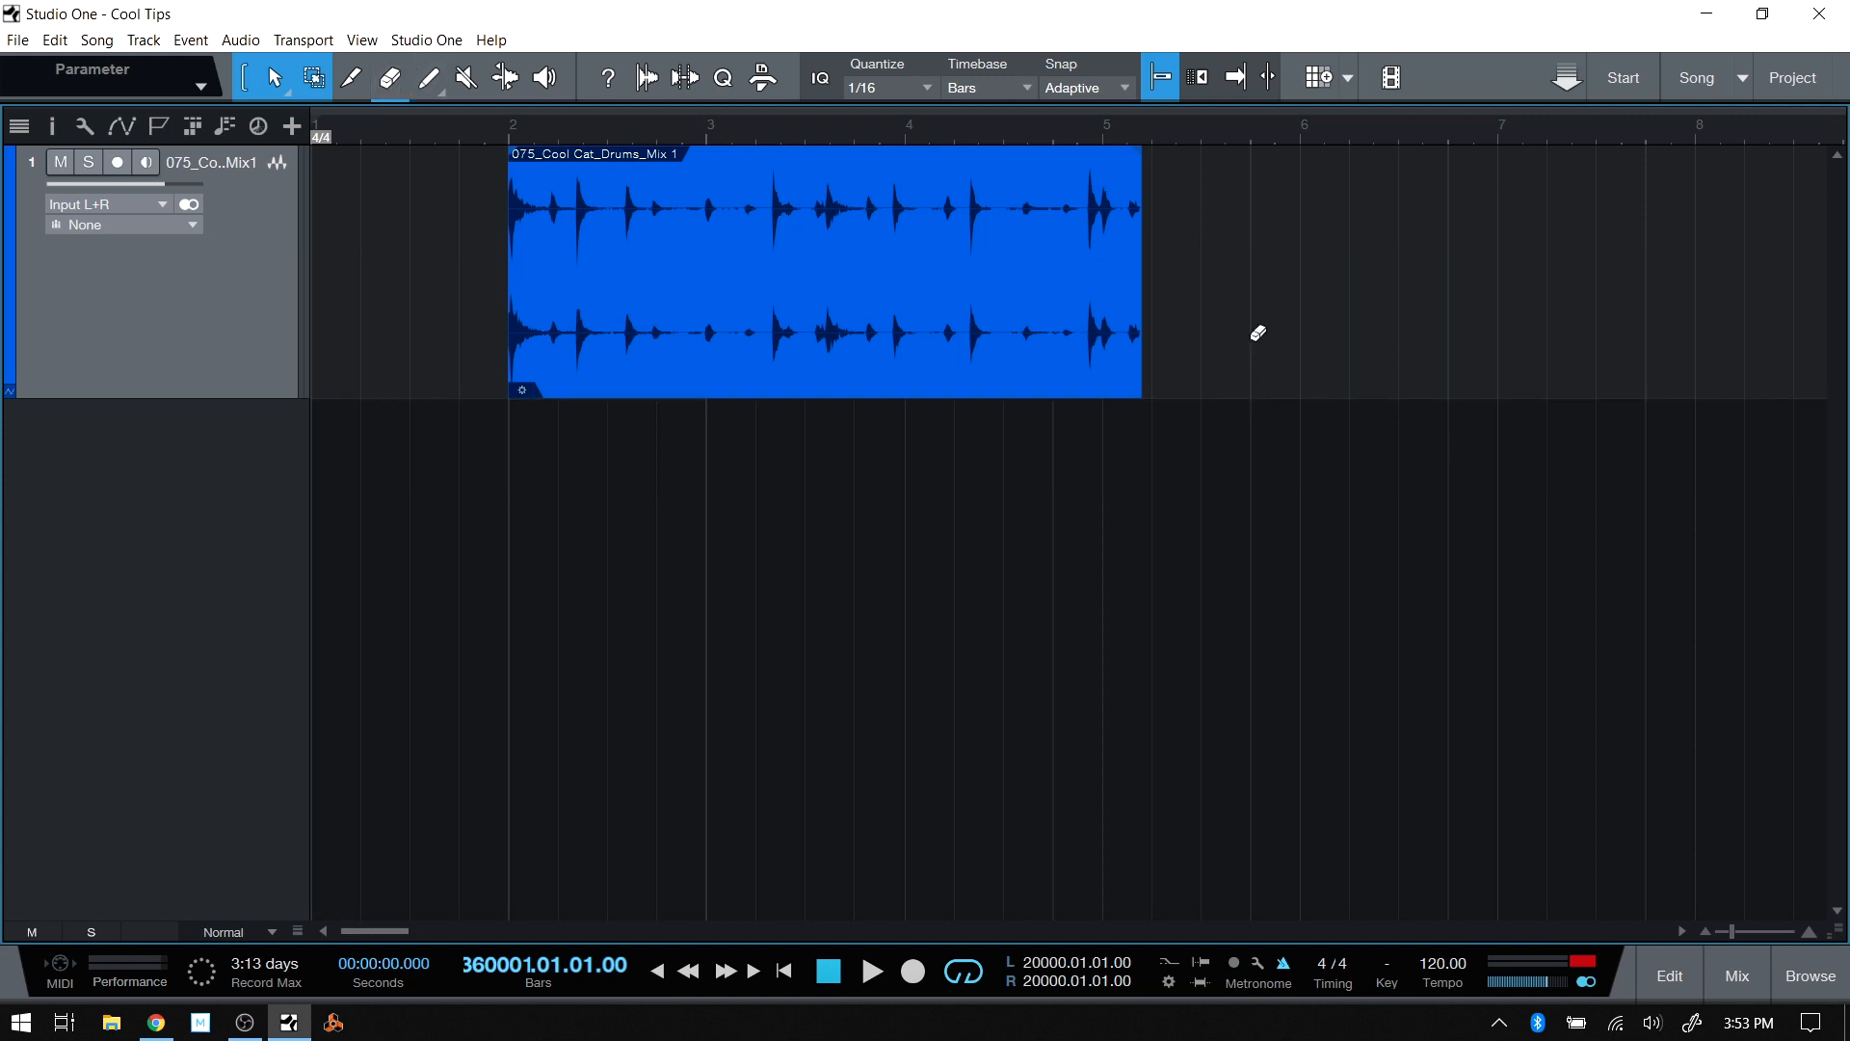
{"action": "key", "text": "5"}
{"action": "key", "text": "6"}
{"action": "key", "text": "7"}
{"action": "left_click", "coordinate": [560, 90]}
Bring up the tool list in the arrangement and look through the tool numbers and the Paint Tool's shape options.
{"action": "right_click", "coordinate": [1043, 565]}
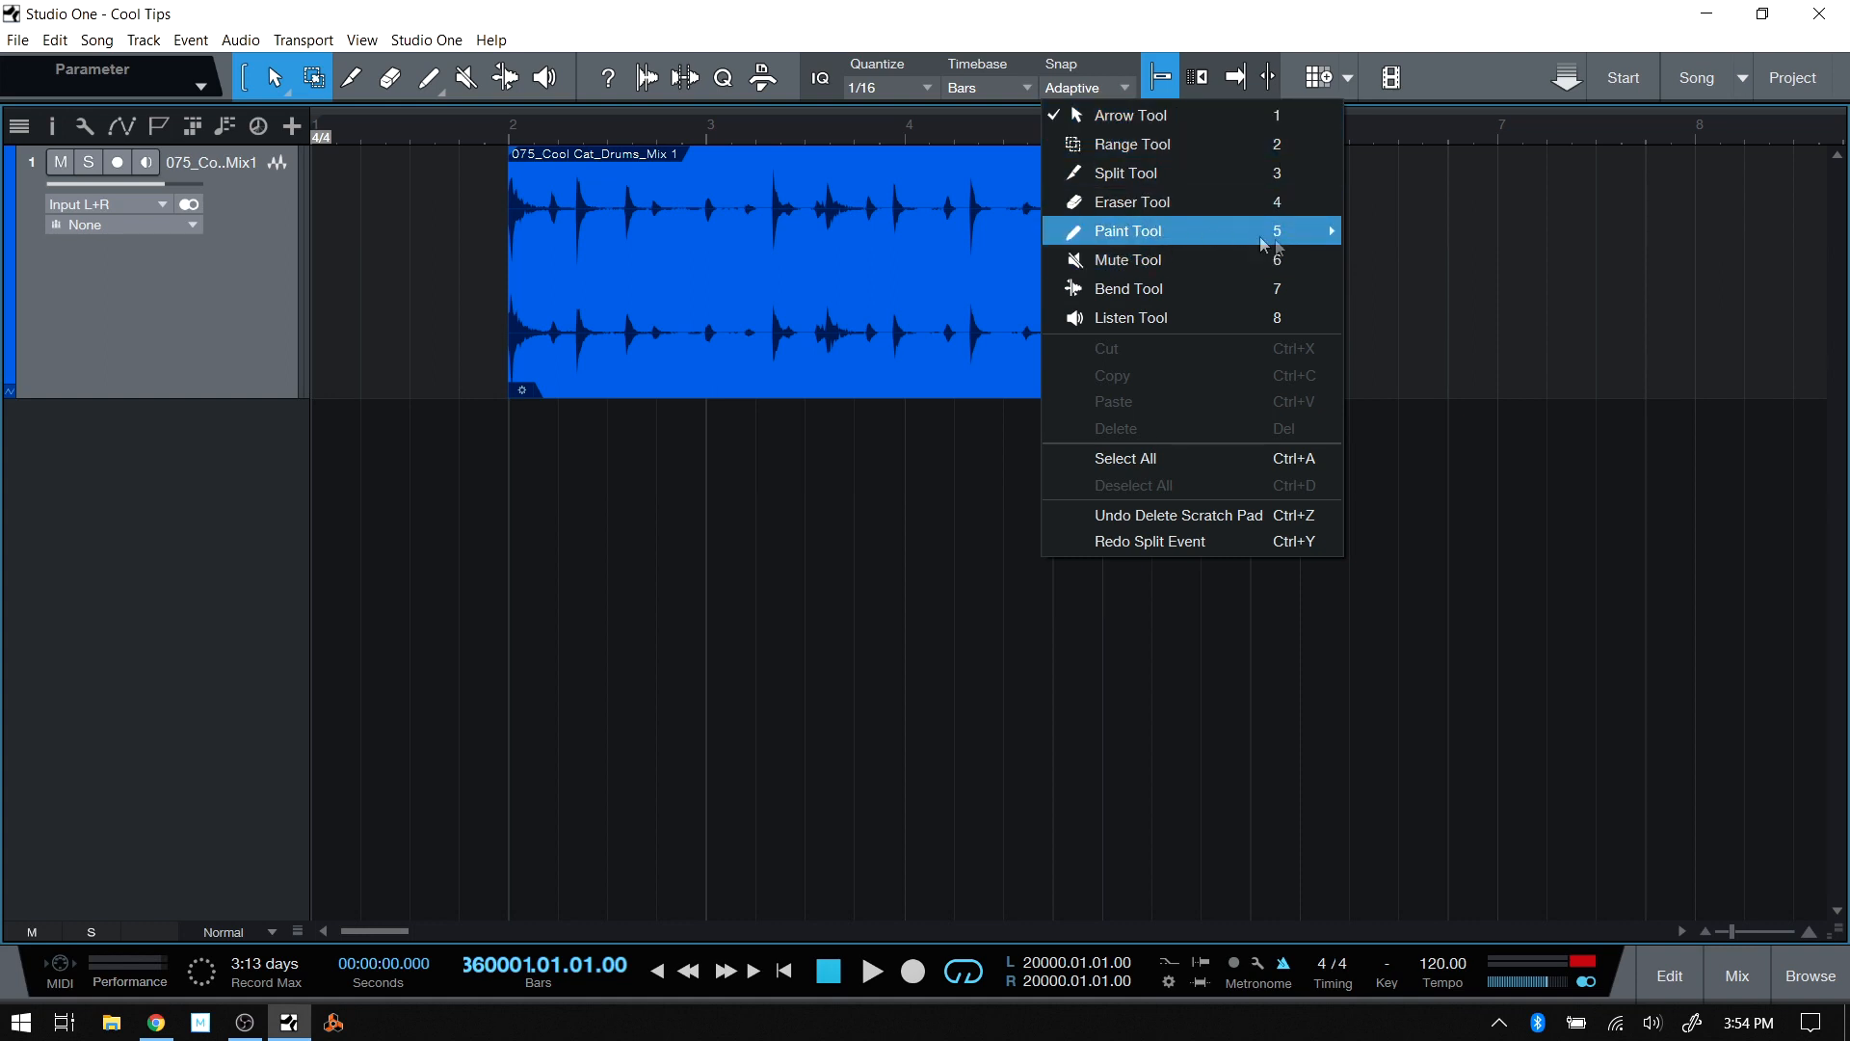
{"action": "mouse_move", "coordinate": [1317, 240]}
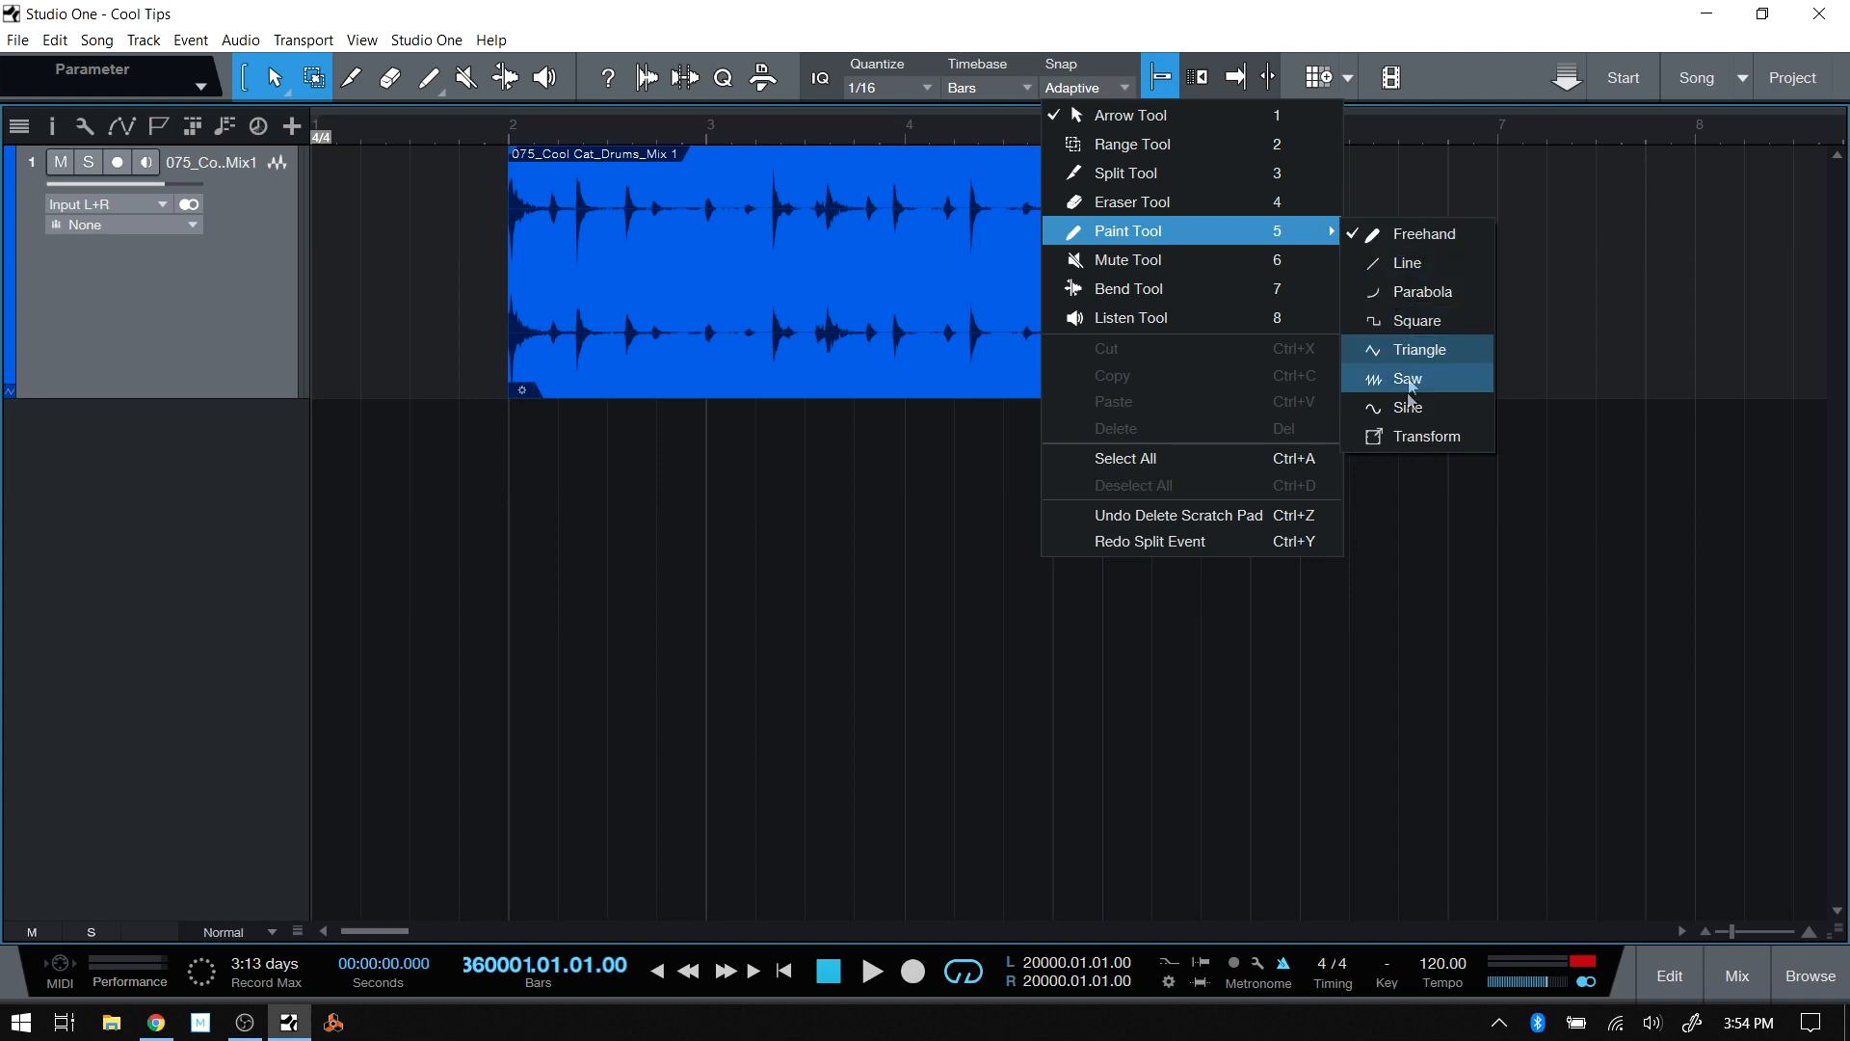
{"action": "left_click", "coordinate": [1650, 581]}
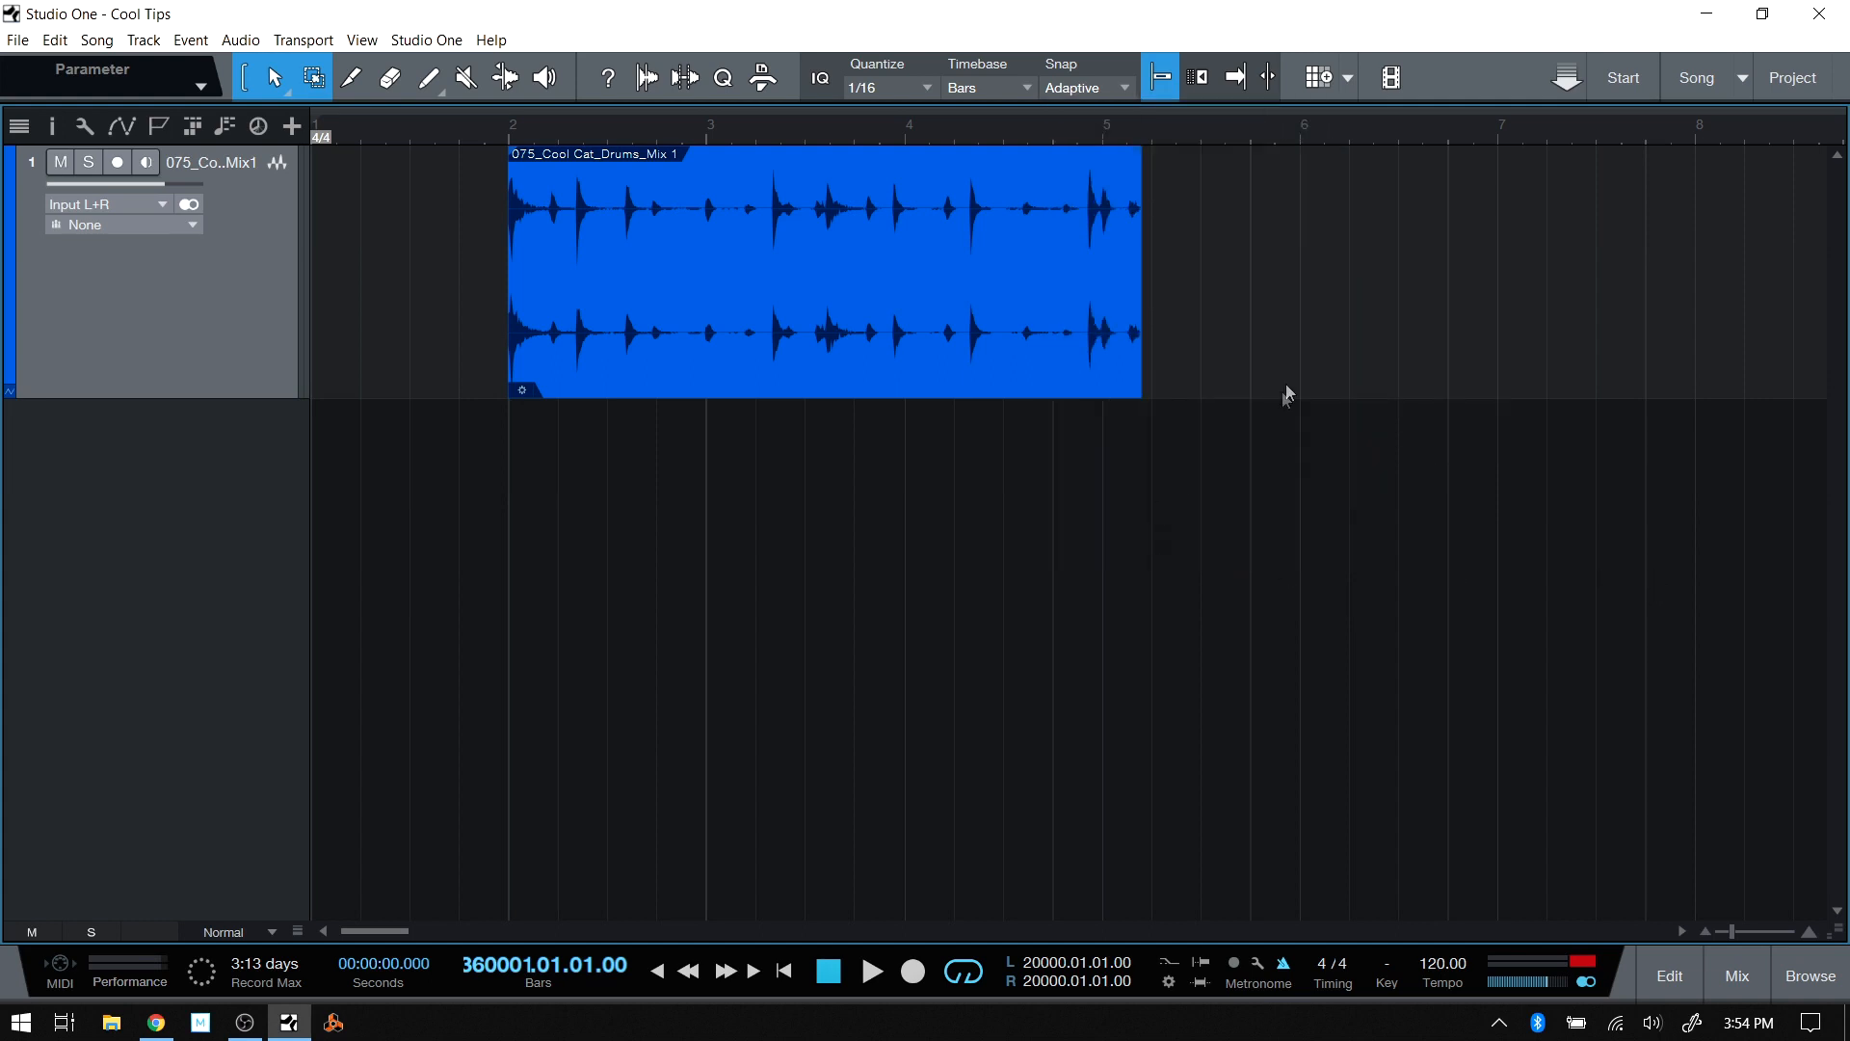
{"action": "right_click", "coordinate": [1281, 280]}
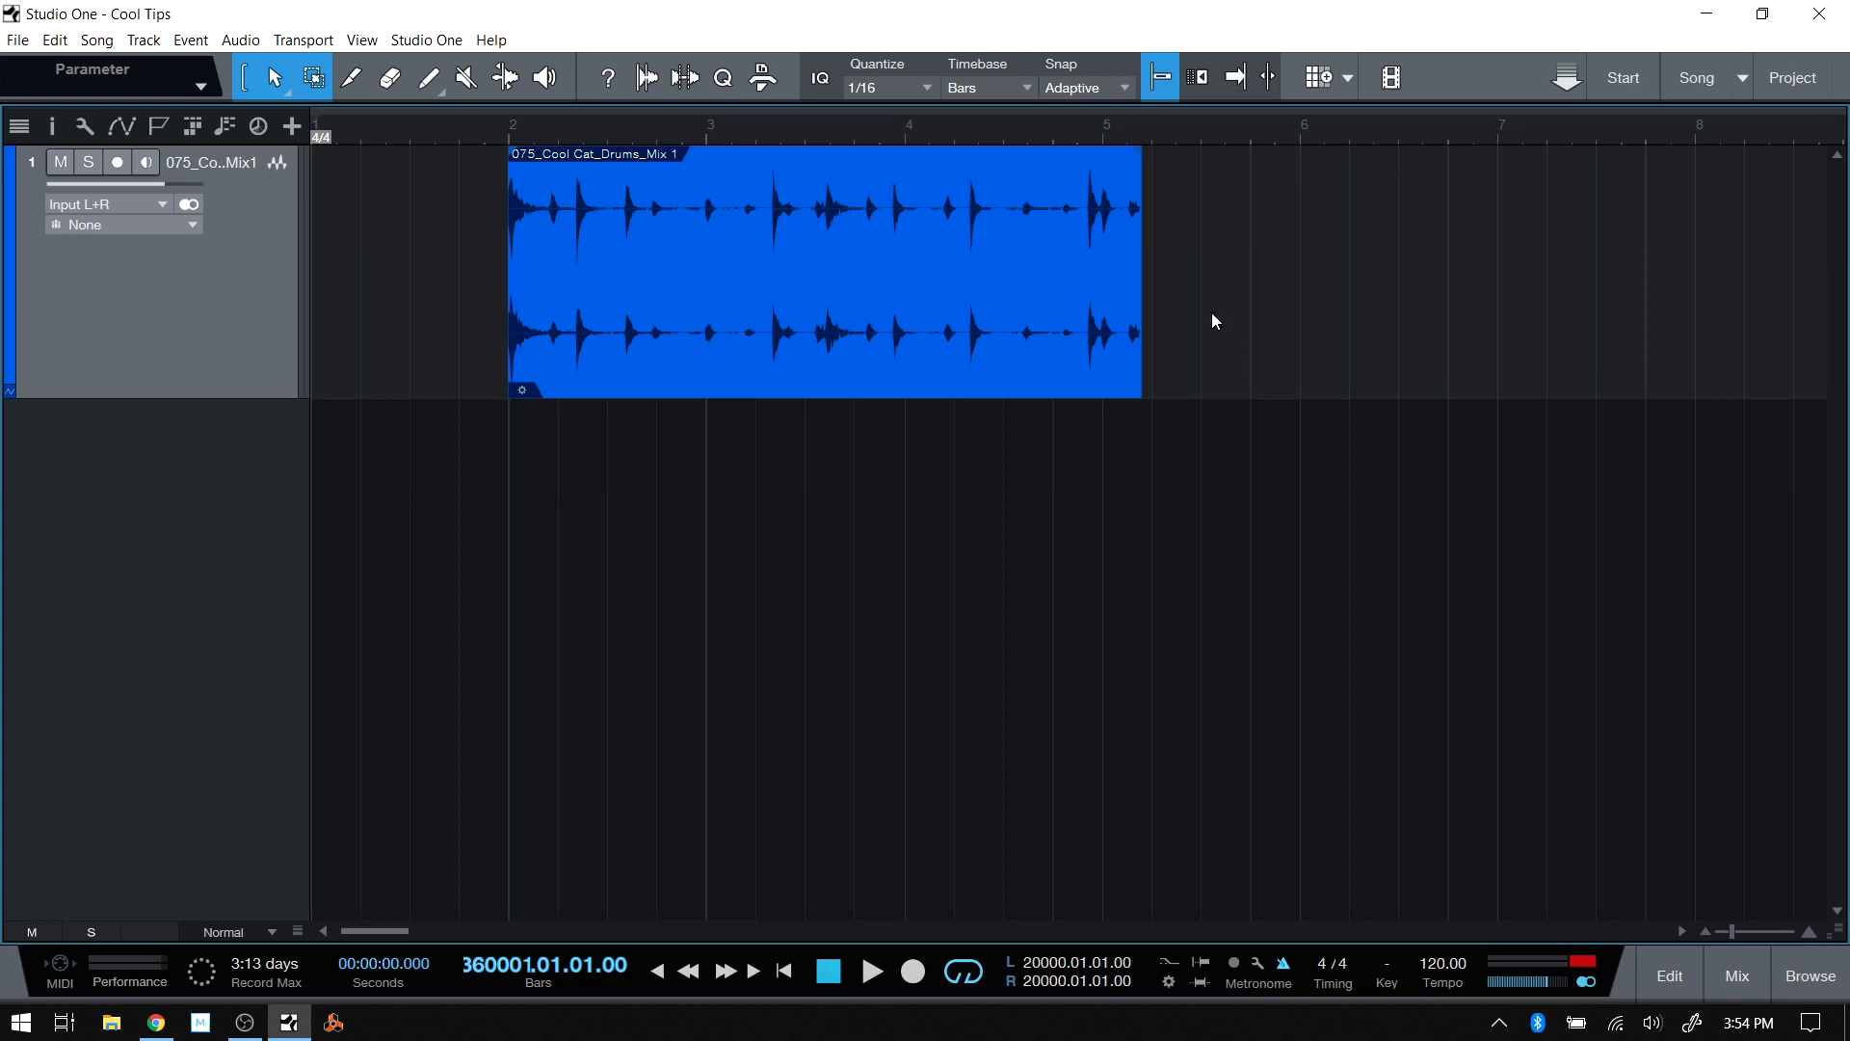
{"action": "left_click", "coordinate": [818, 89]}
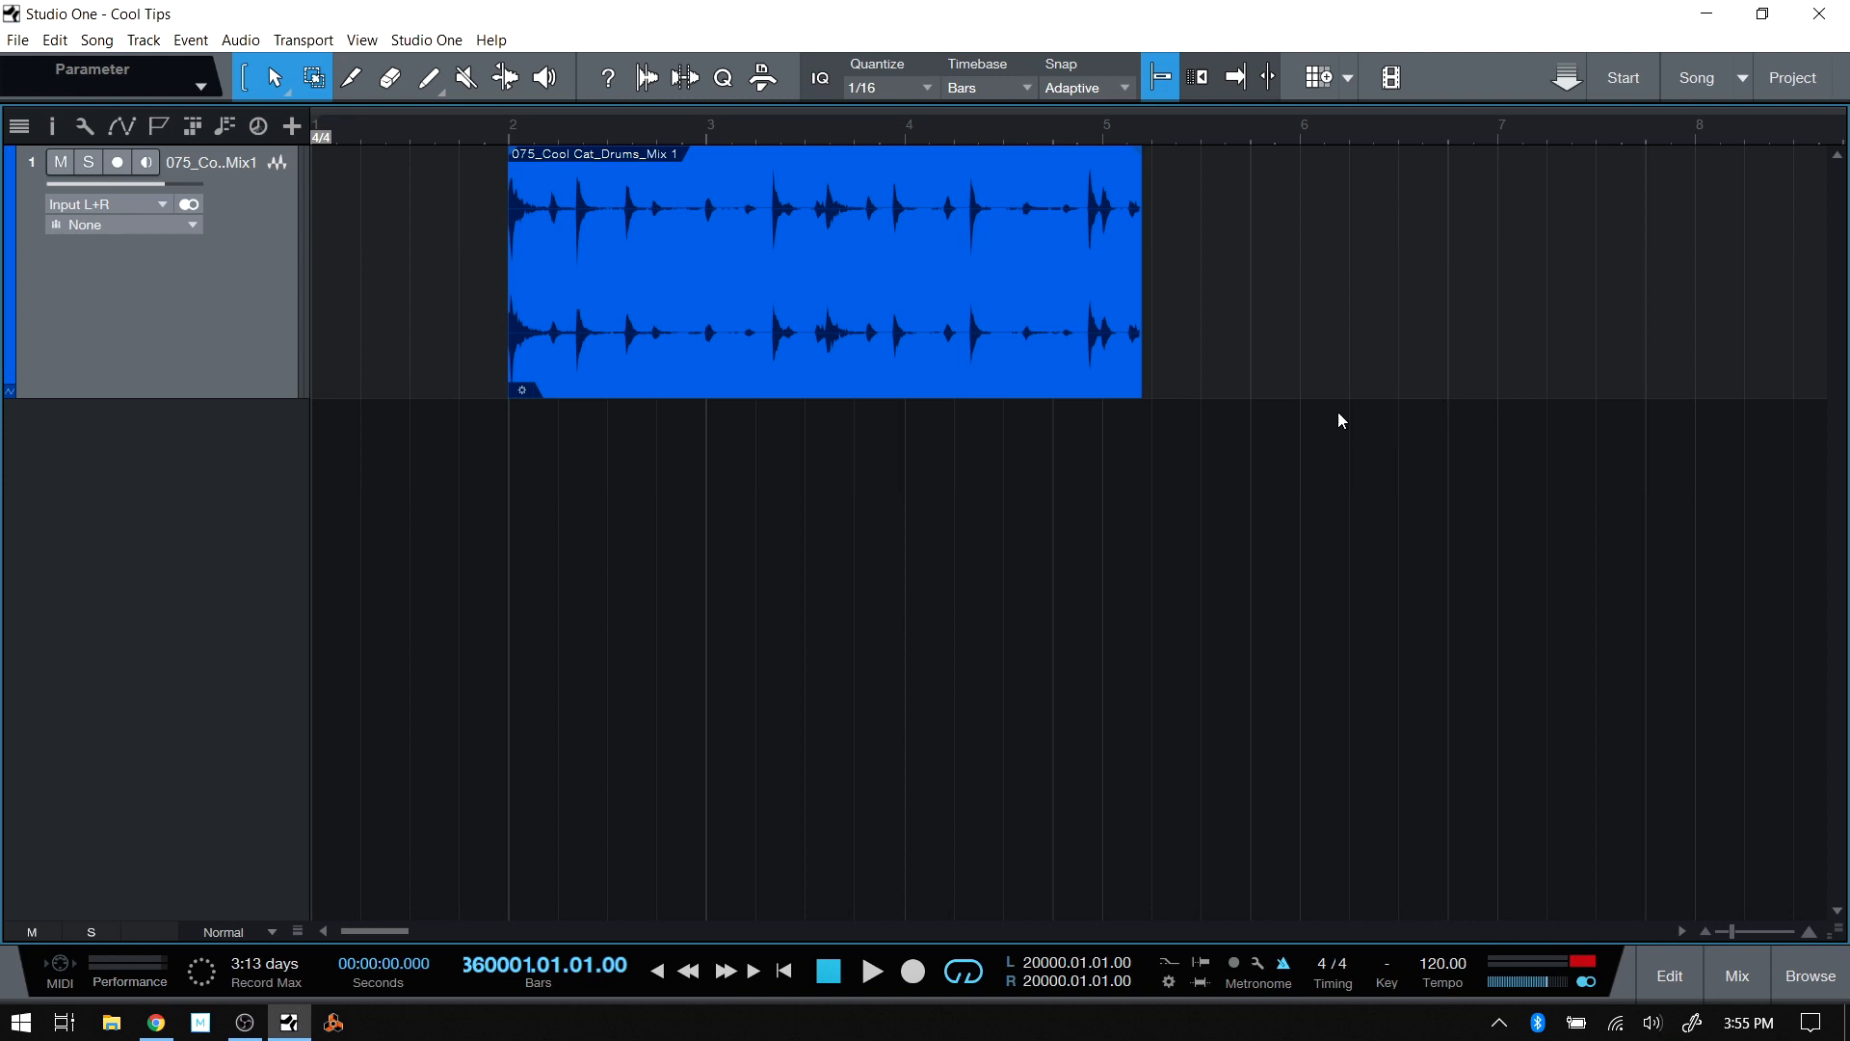
Open the advanced MIDI options and set the Record Offset to 15 ms.
{"action": "key", "text": "ctrl+comma"}
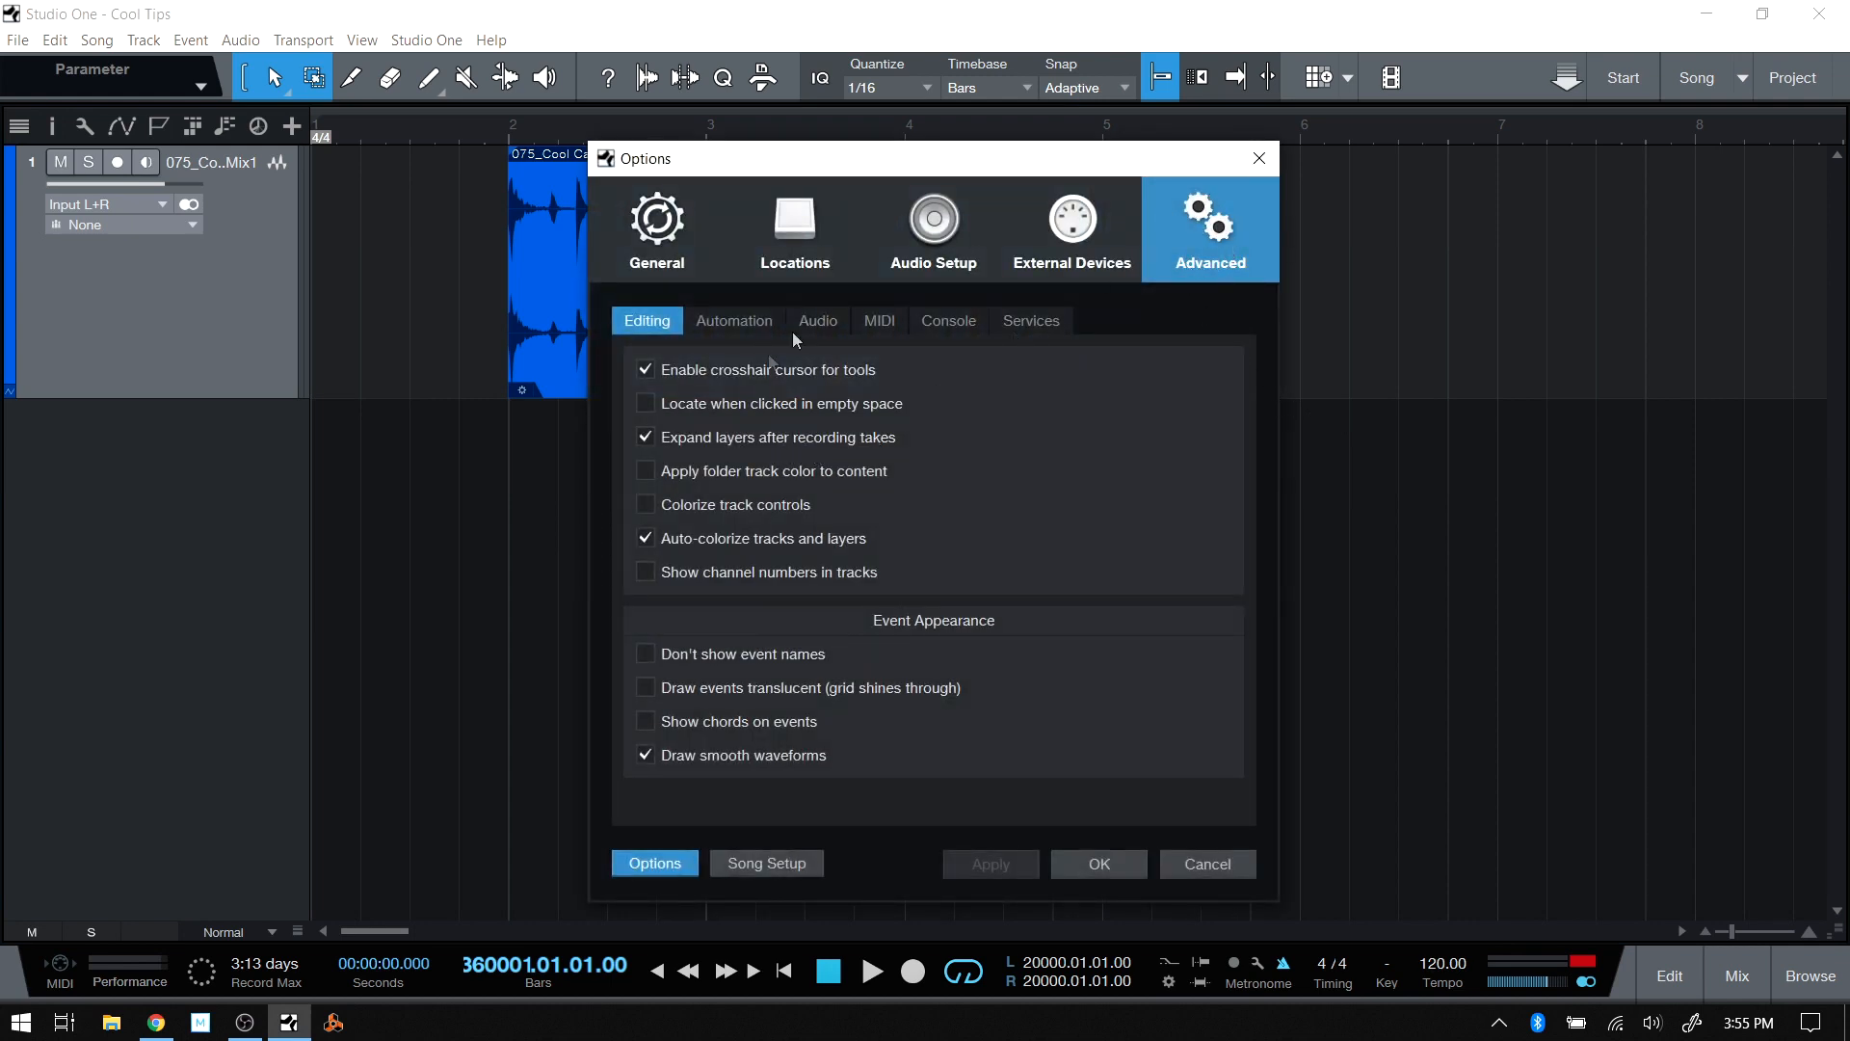
{"action": "left_click", "coordinate": [878, 324]}
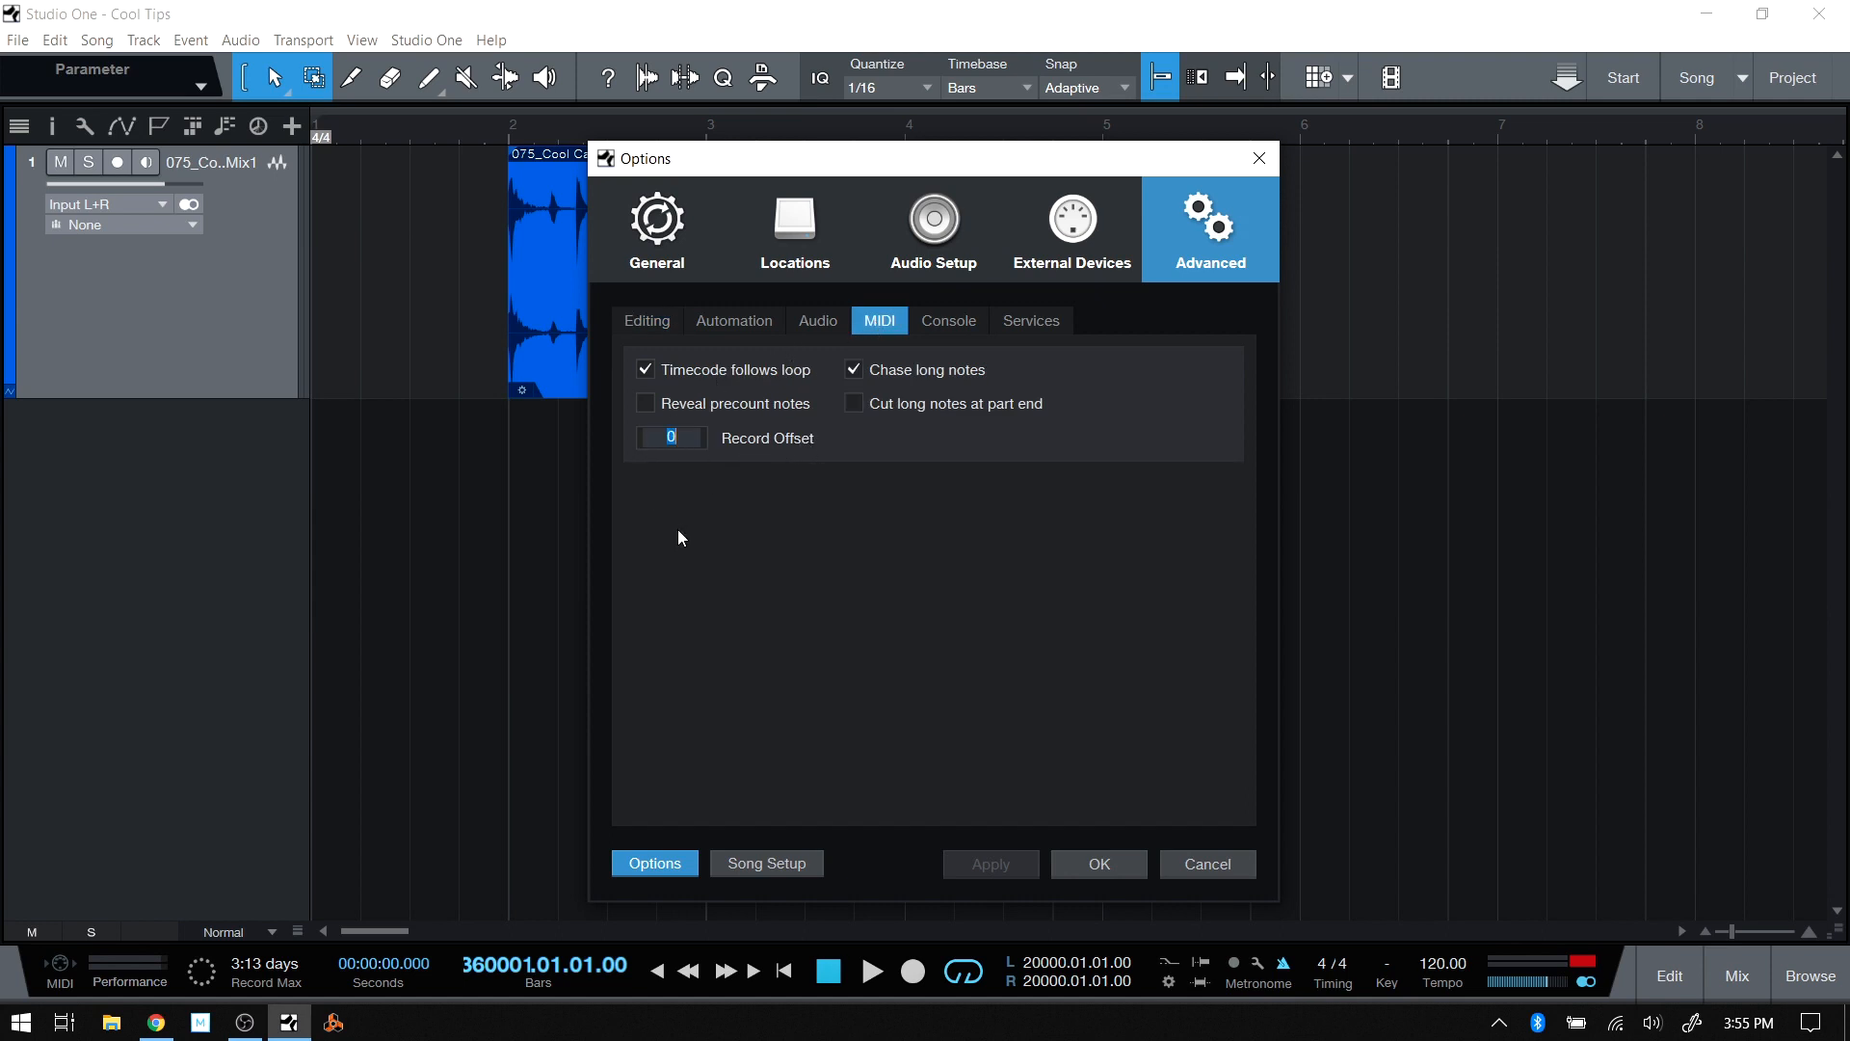
{"action": "type", "text": "12"}
{"action": "key", "text": "BackSpace"}
{"action": "type", "text": "15"}
{"action": "key", "text": "BackSpace"}
{"action": "key", "text": "BackSpace"}
{"action": "type", "text": "5"}
{"action": "key", "text": "Return"}
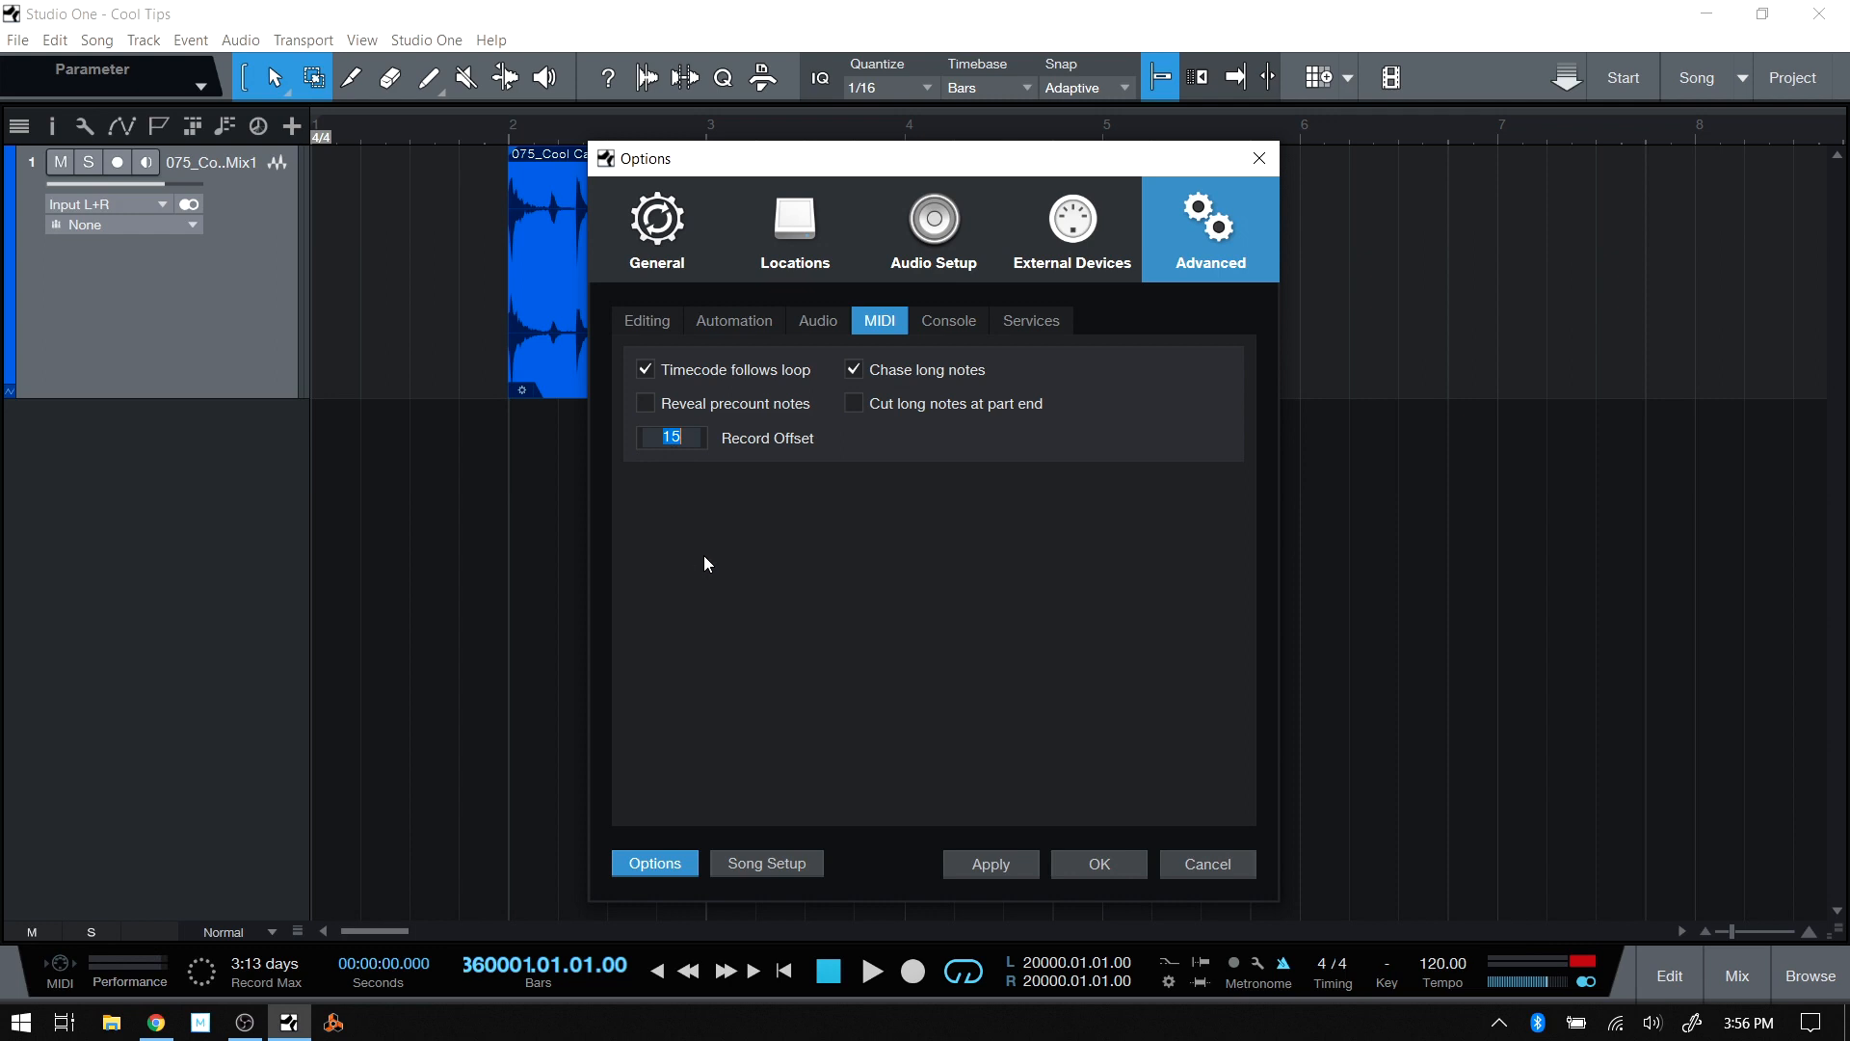
Reset the Record Offset to 0 ms and close the options without applying anything.
{"action": "type", "text": "0"}
{"action": "key", "text": "Return"}
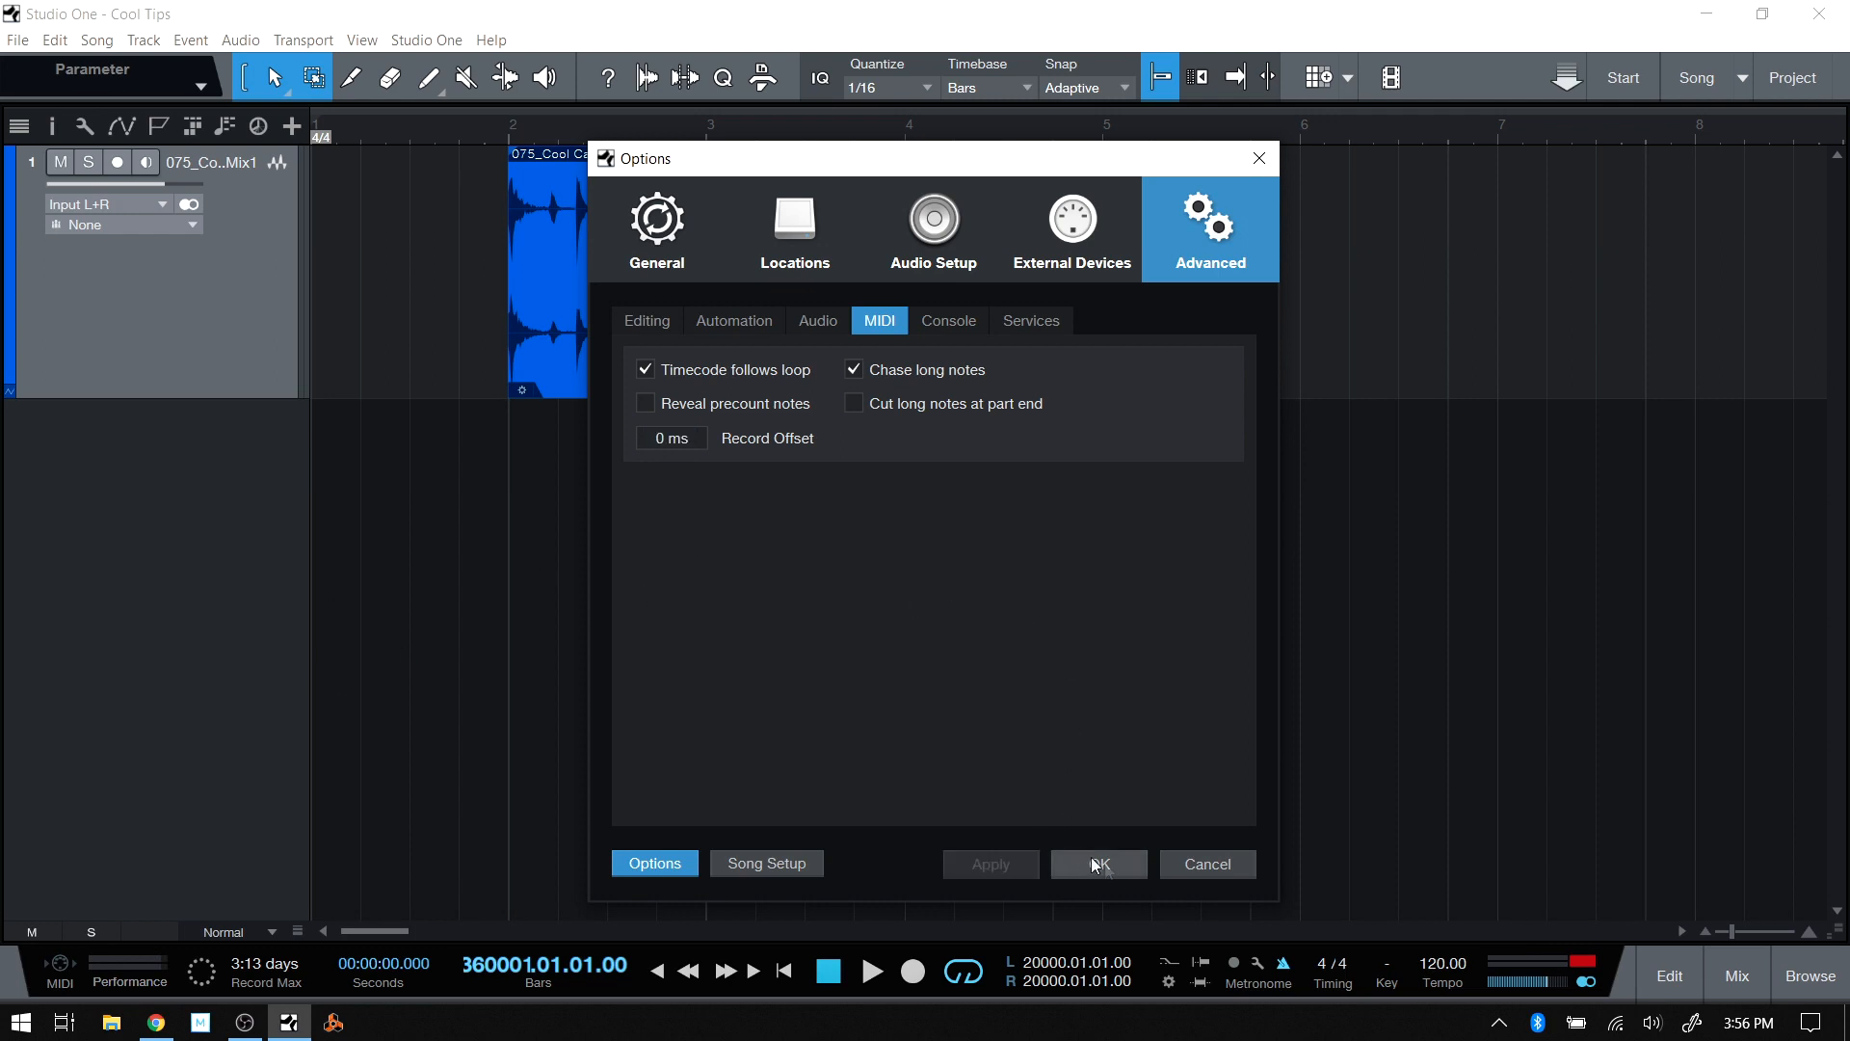
{"action": "left_click", "coordinate": [1215, 867]}
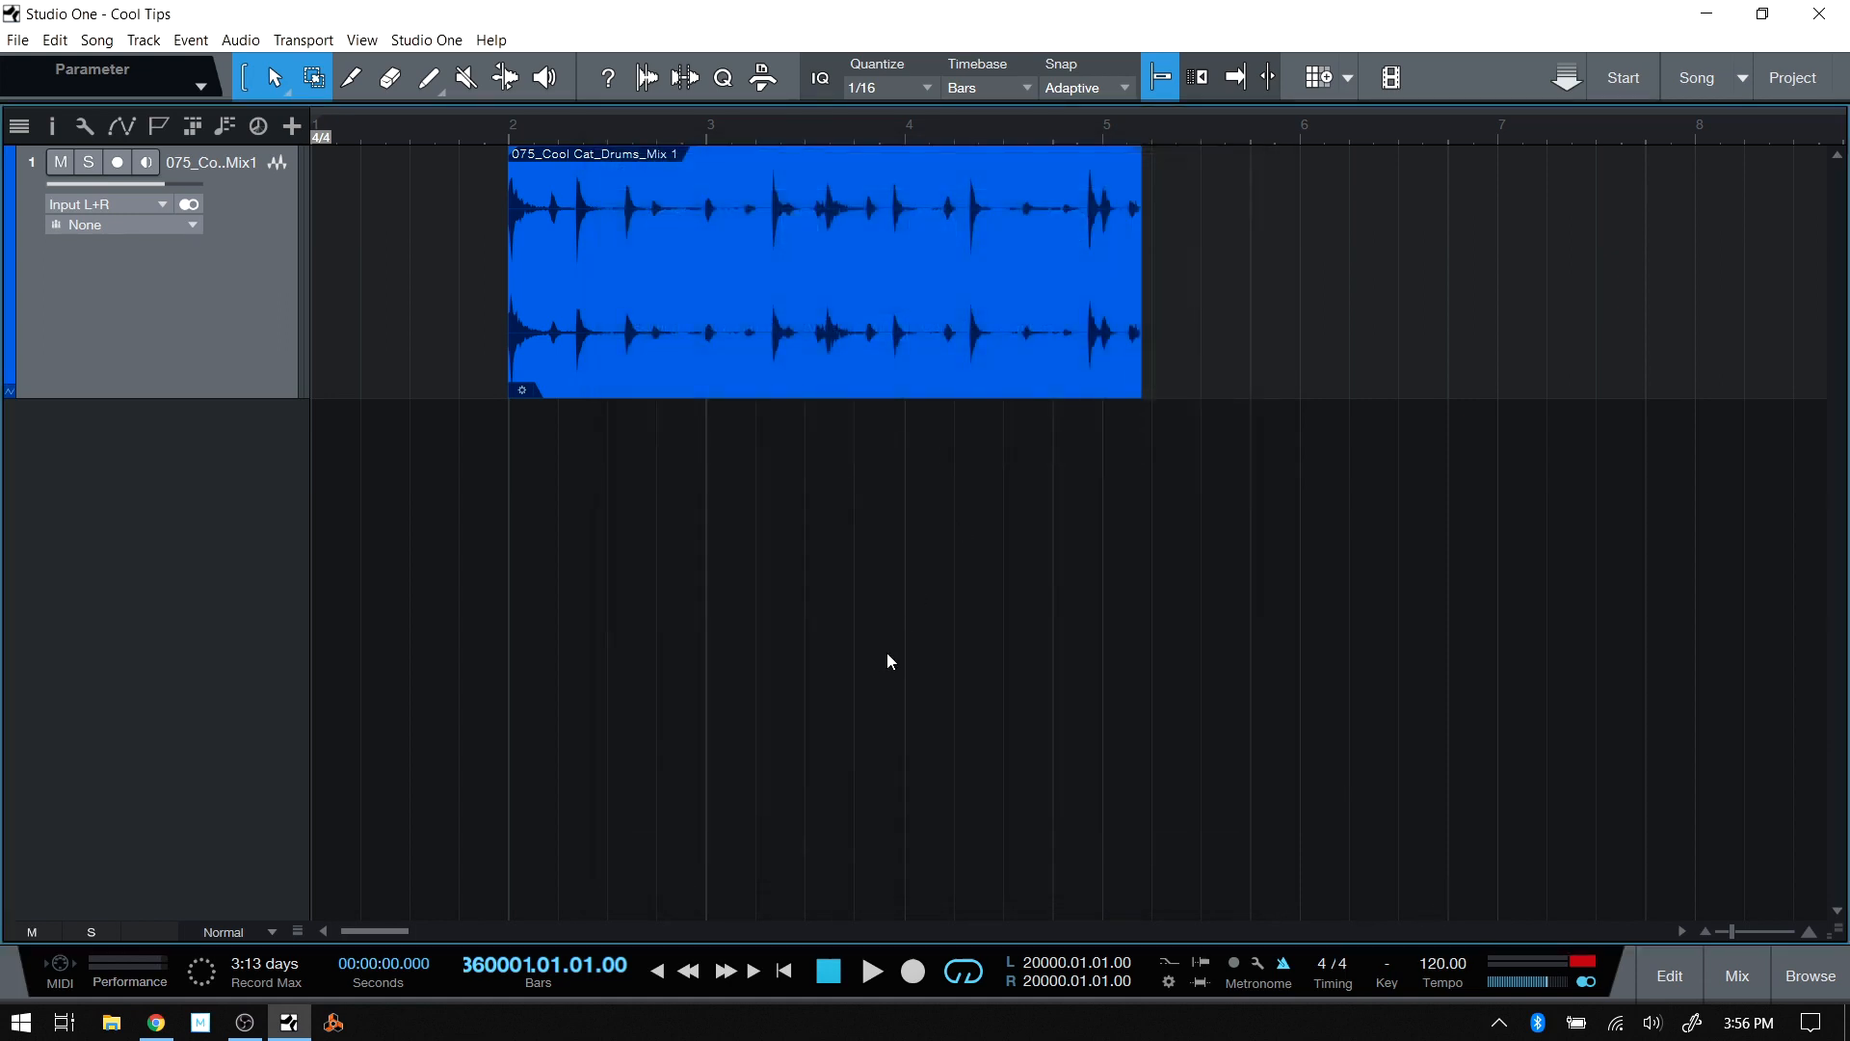
Select the drum event and set its track's colour to olive green.
{"action": "left_click", "coordinate": [845, 357]}
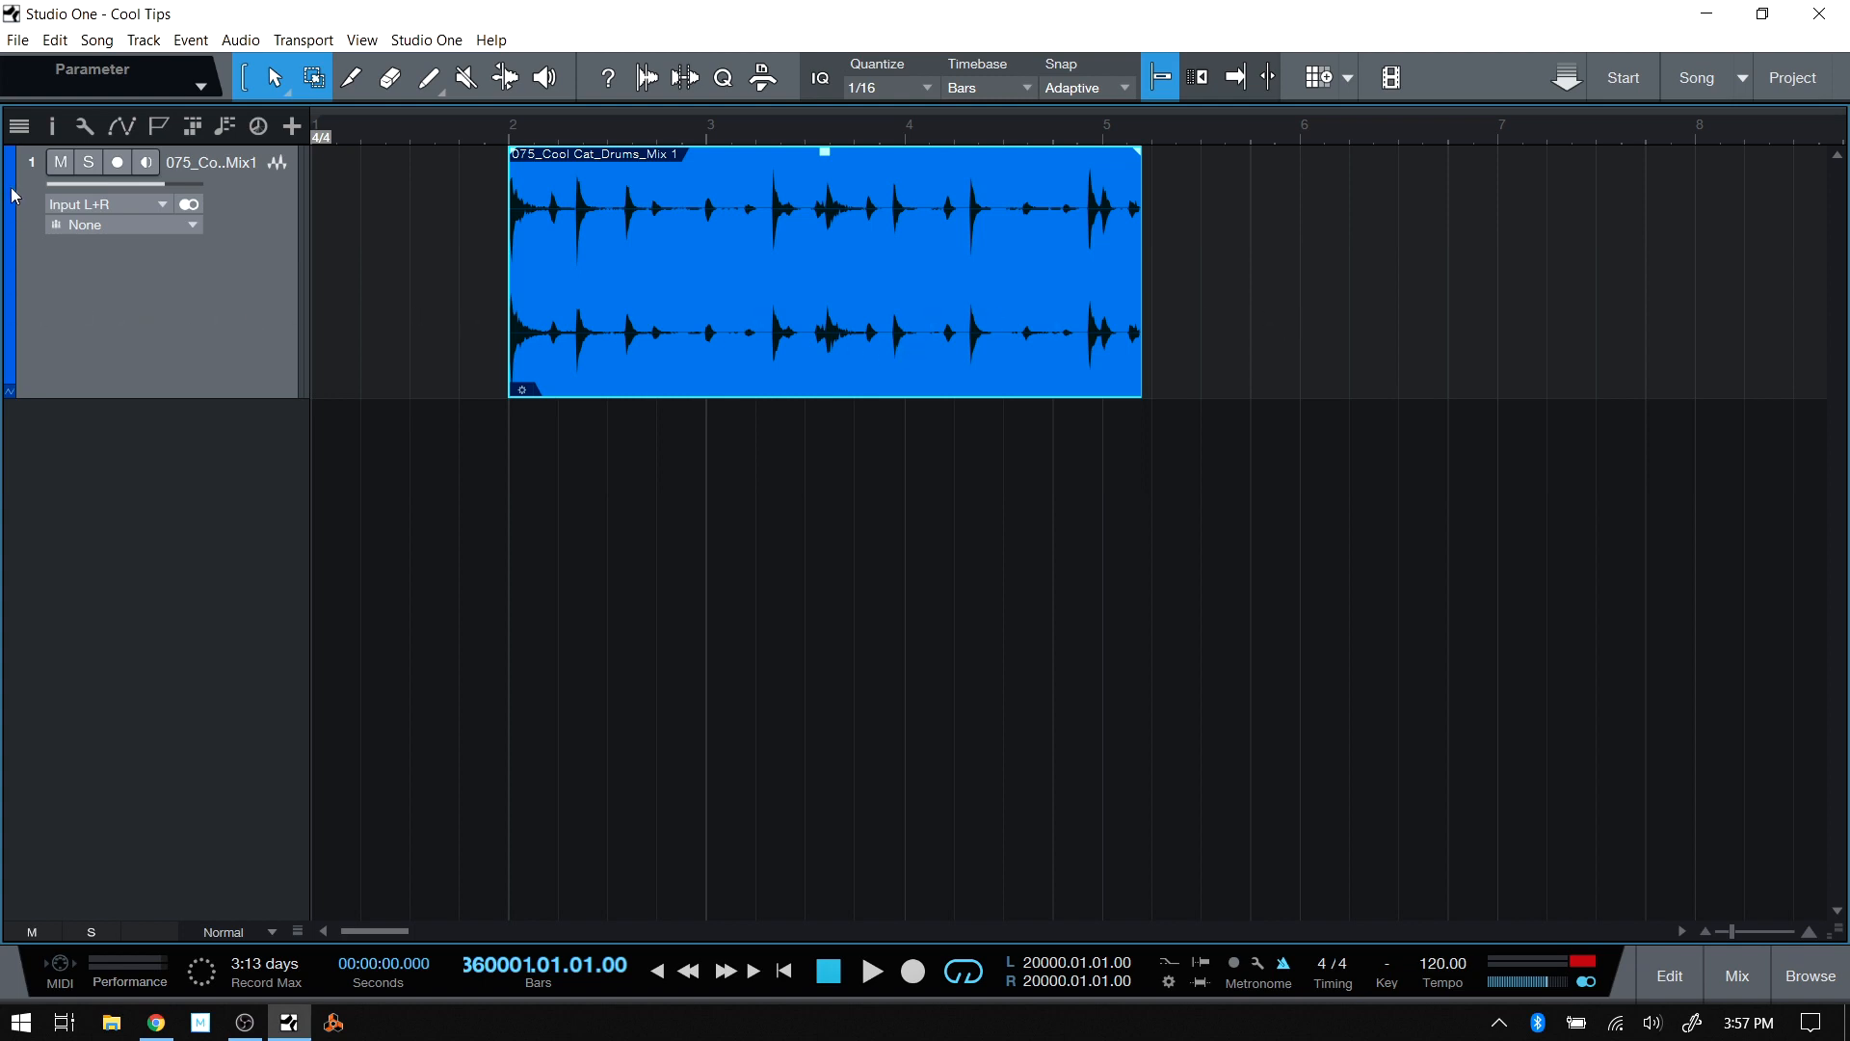
{"action": "left_click", "coordinate": [12, 295]}
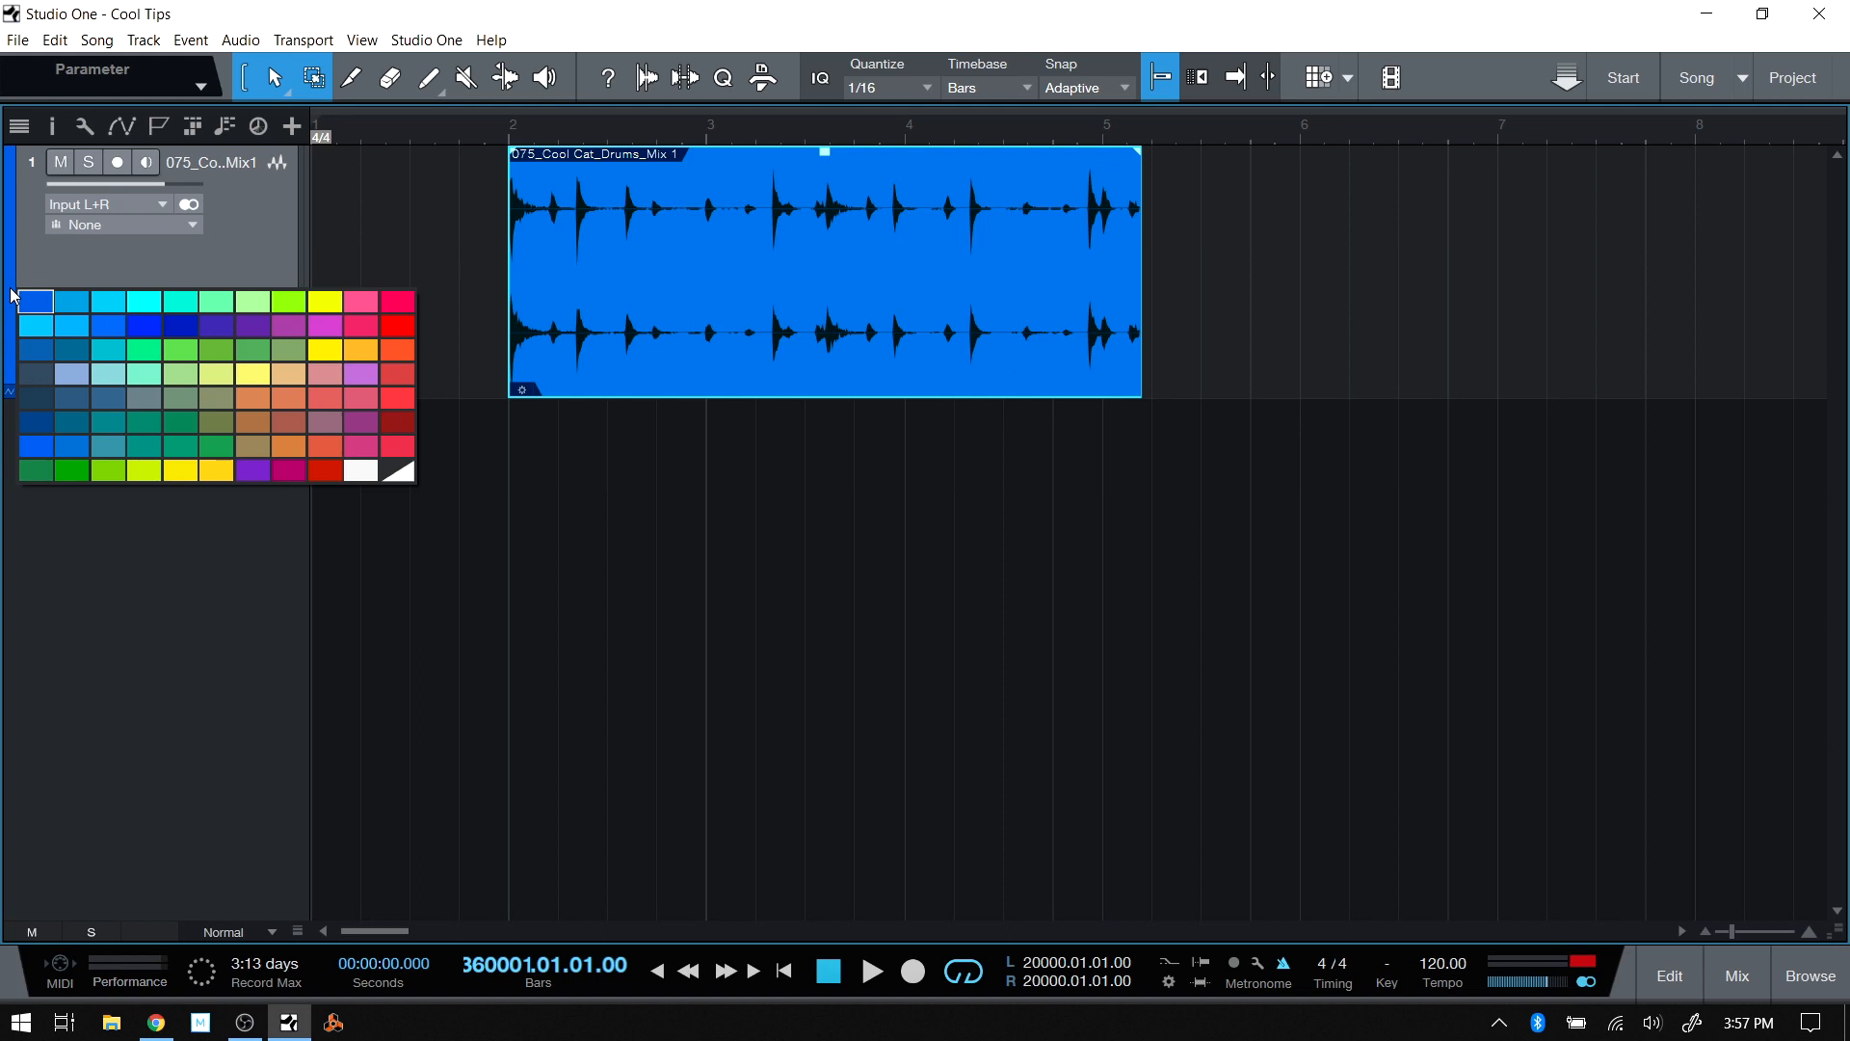
{"action": "left_click", "coordinate": [210, 424]}
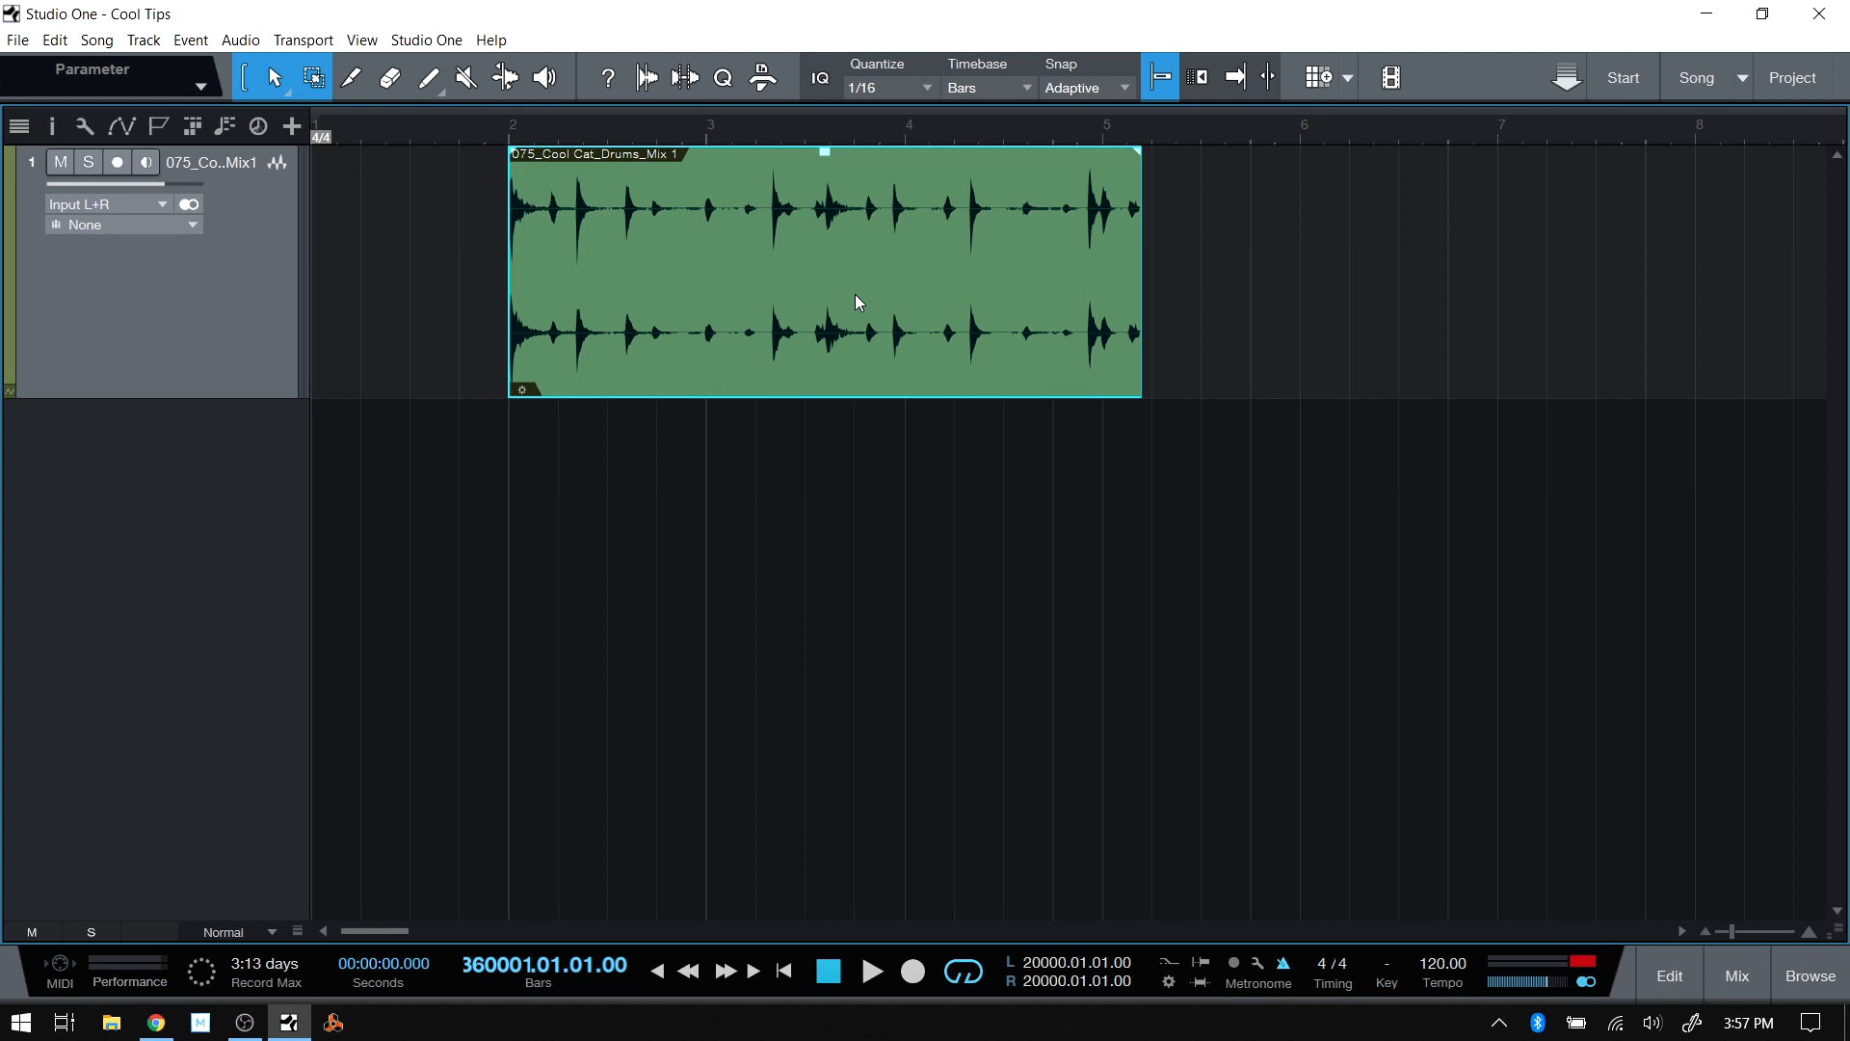
Give the drum event its own steel blue colour, separate from its track, and deselect it.
{"action": "right_click", "coordinate": [730, 271]}
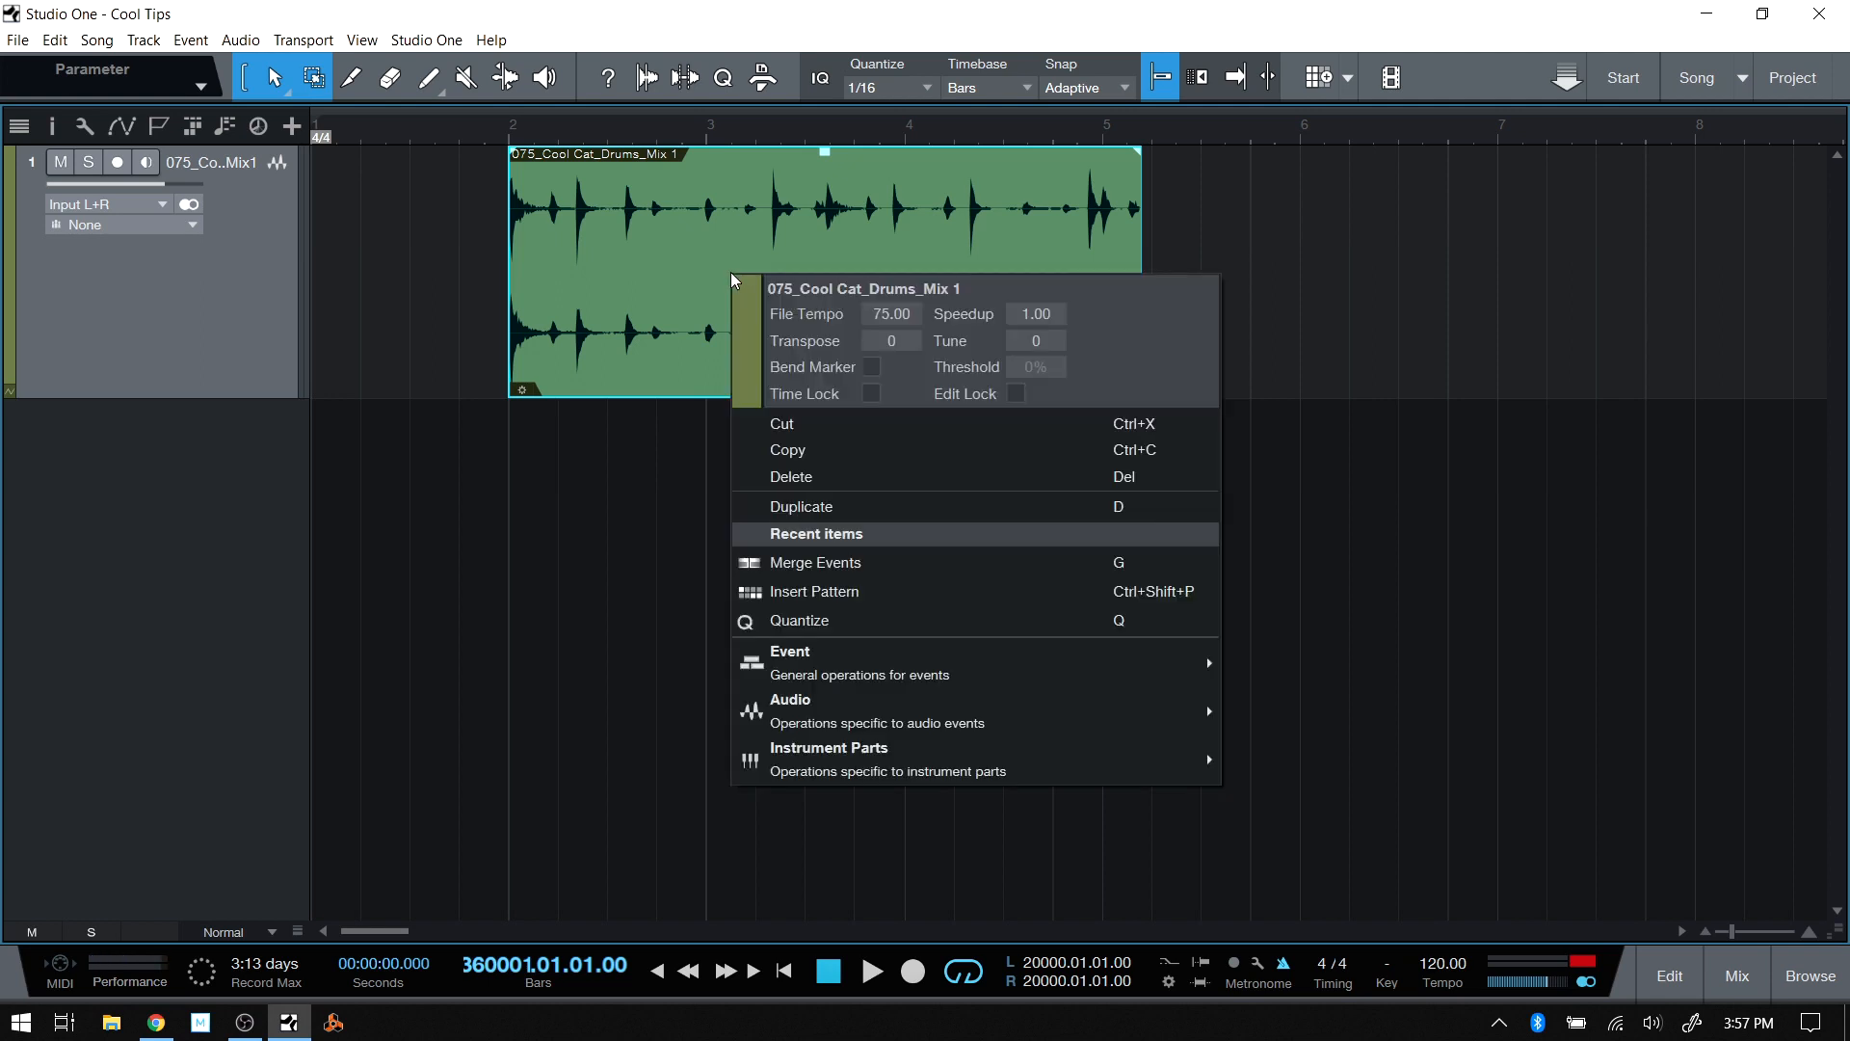
{"action": "left_click", "coordinate": [749, 338]}
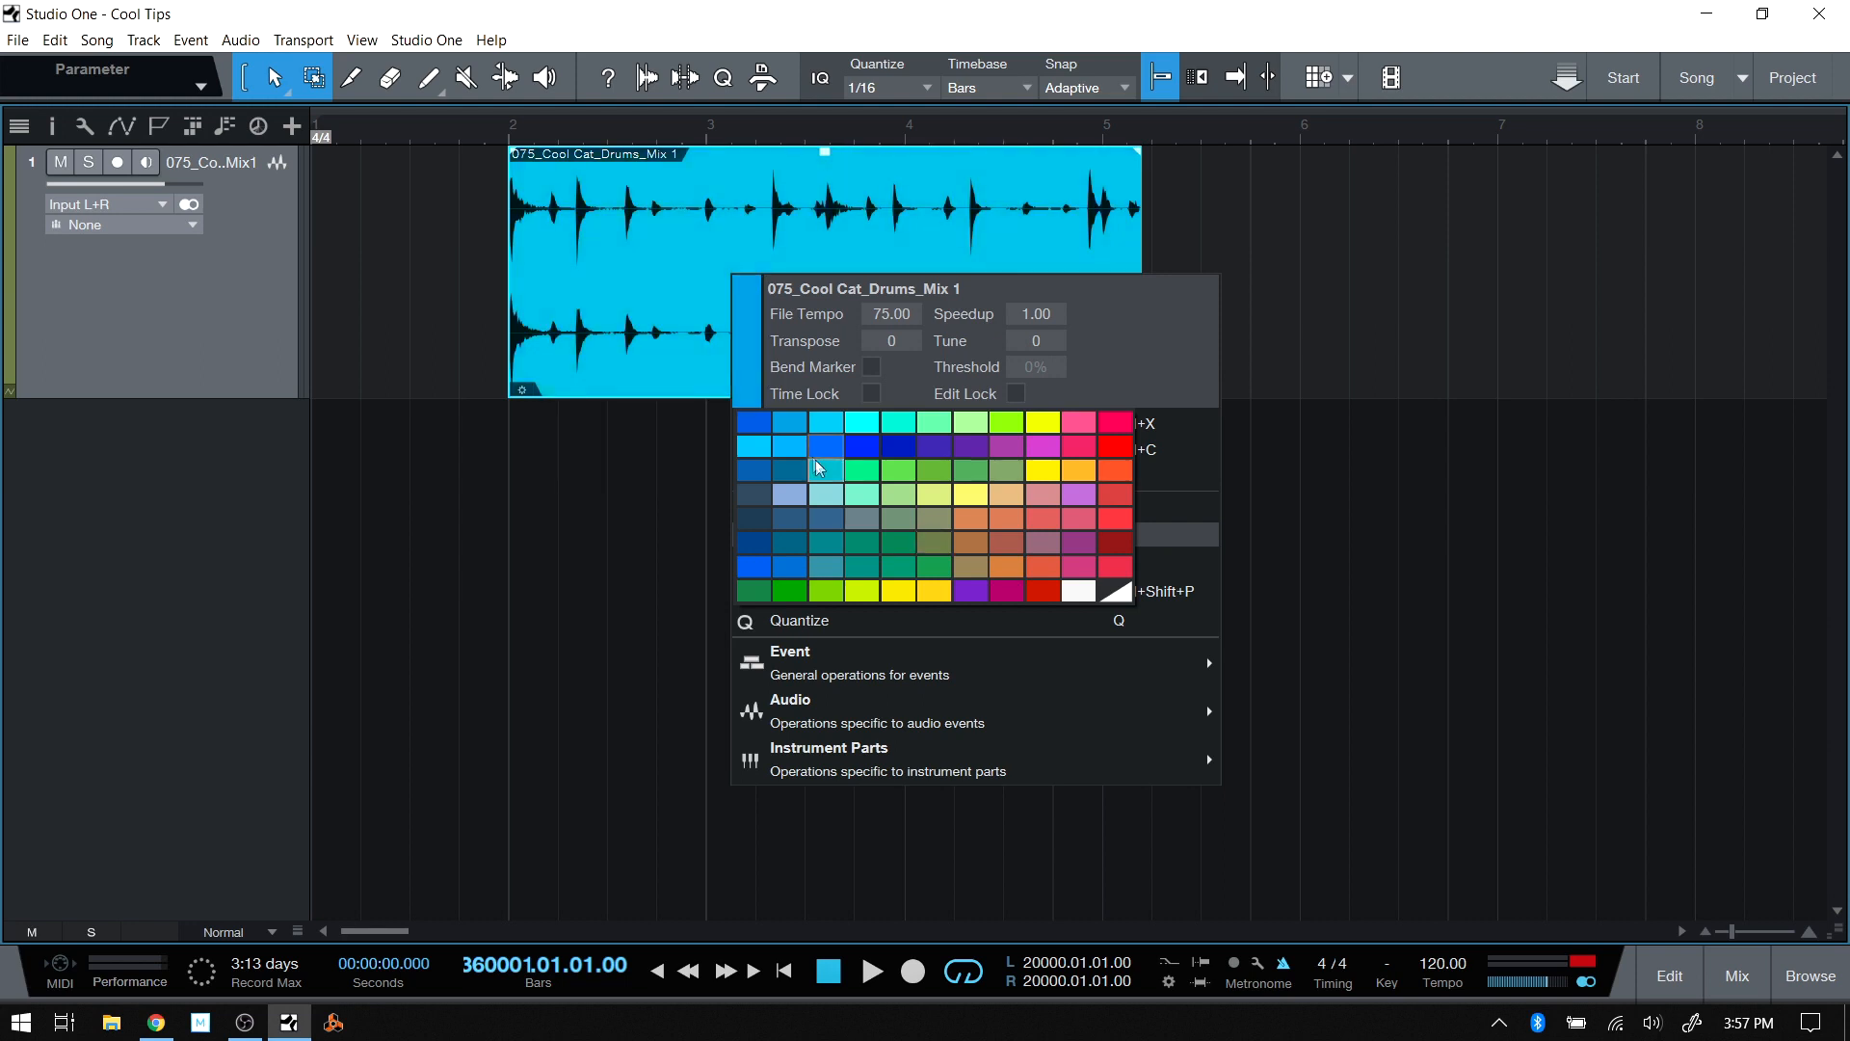
{"action": "left_click", "coordinate": [789, 521]}
{"action": "left_click", "coordinate": [1175, 329]}
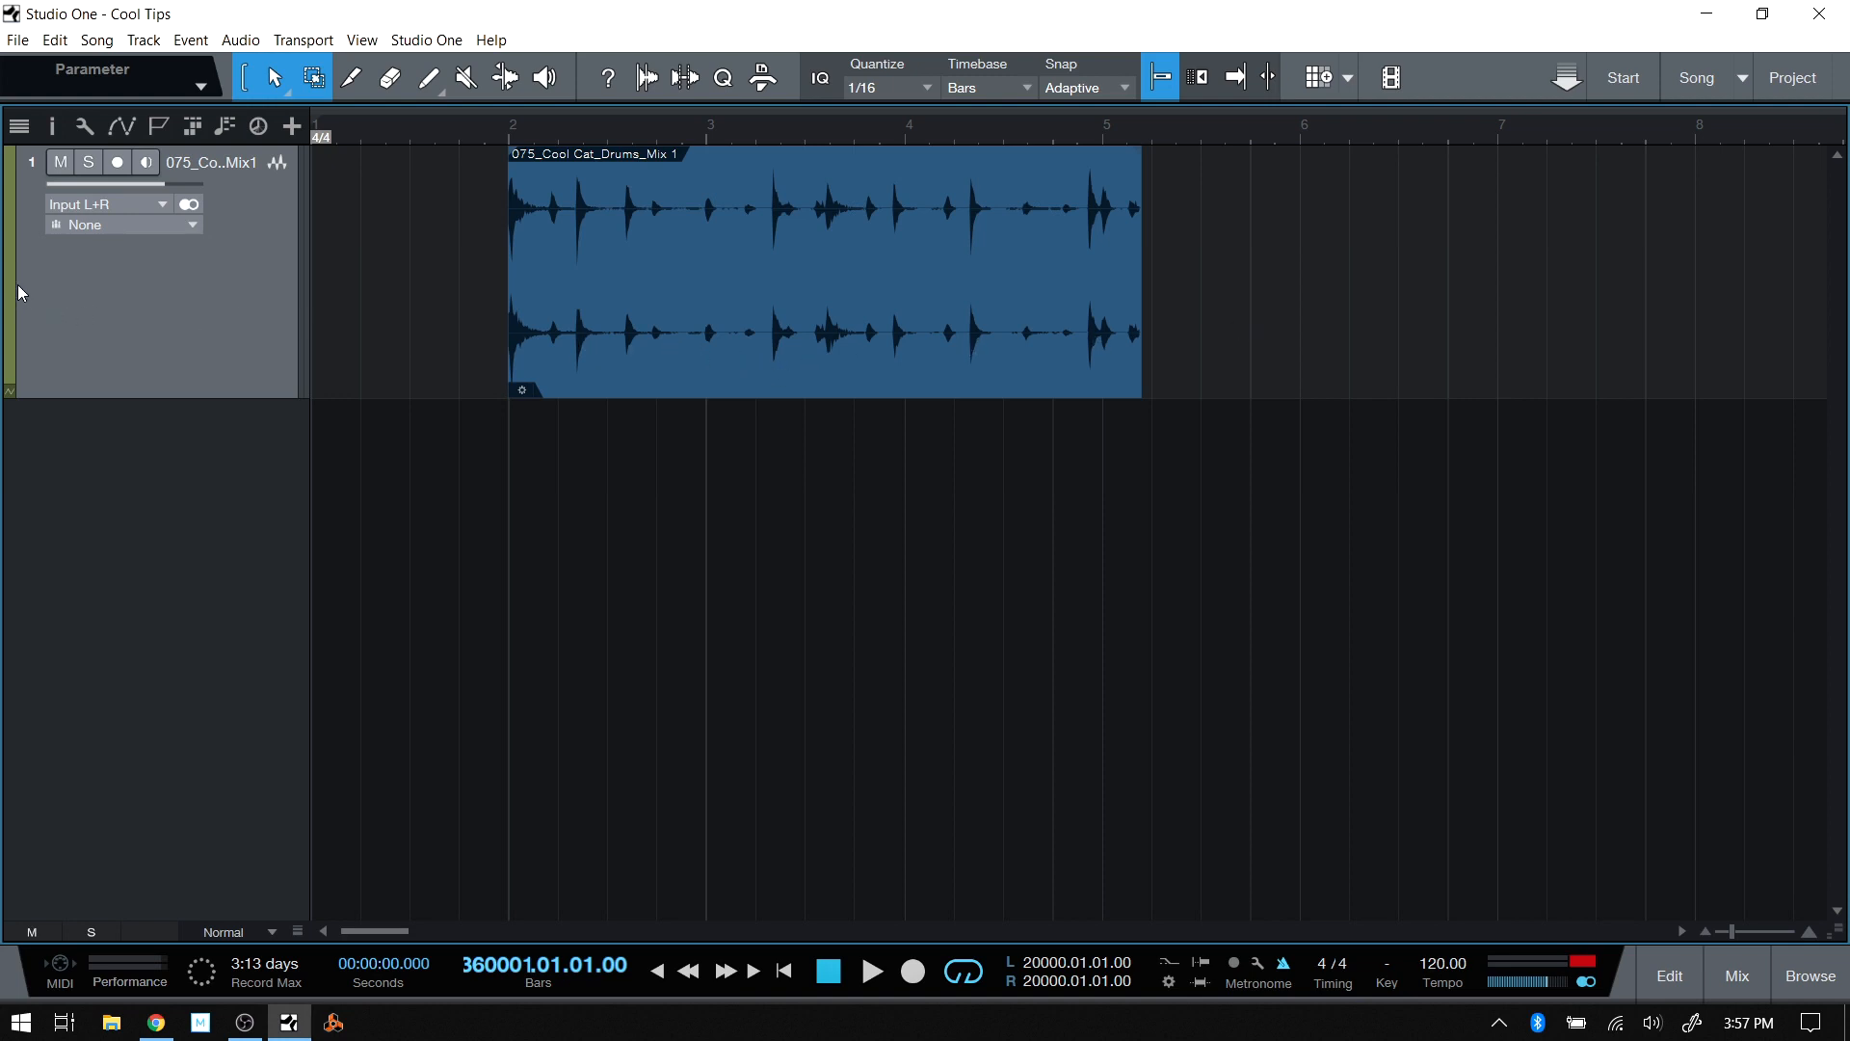
Leave the event's colour as it is and set the drum track's colour to dark green.
{"action": "right_click", "coordinate": [656, 283]}
{"action": "left_click", "coordinate": [679, 349]}
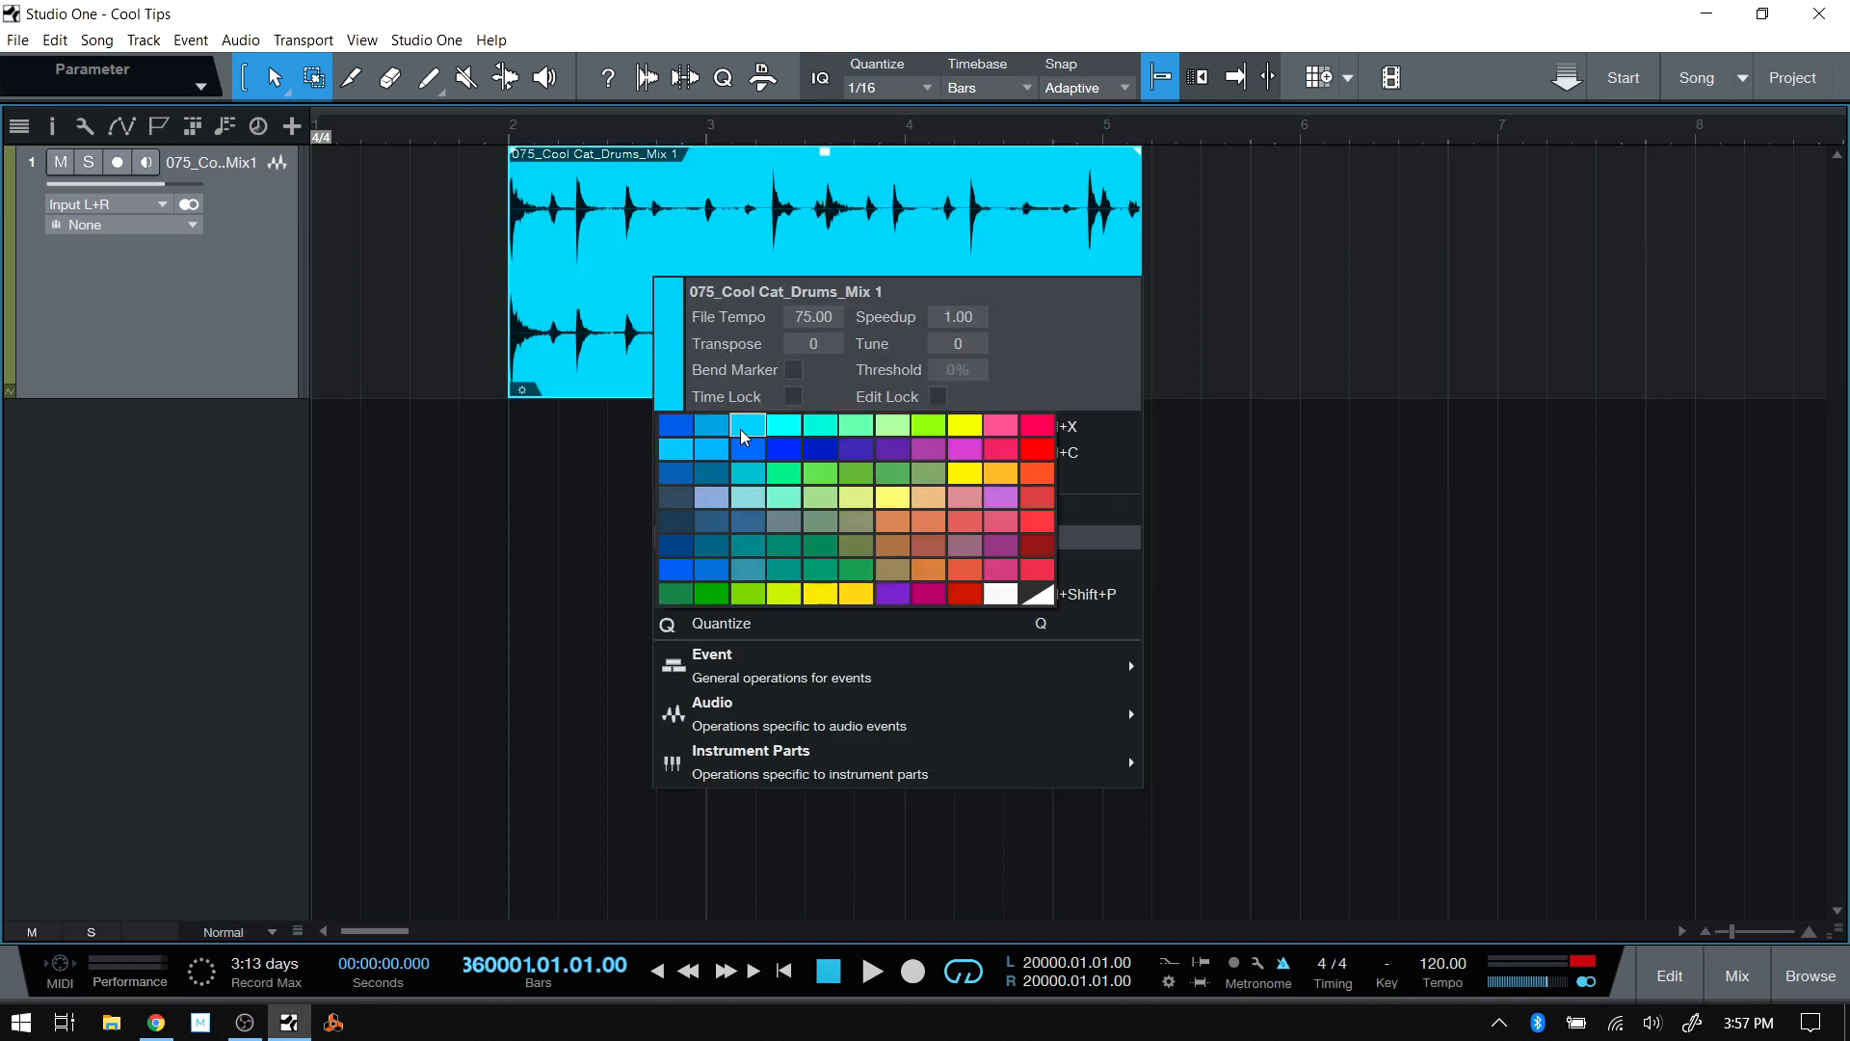
{"action": "left_click", "coordinate": [14, 274]}
{"action": "left_click", "coordinate": [11, 269]}
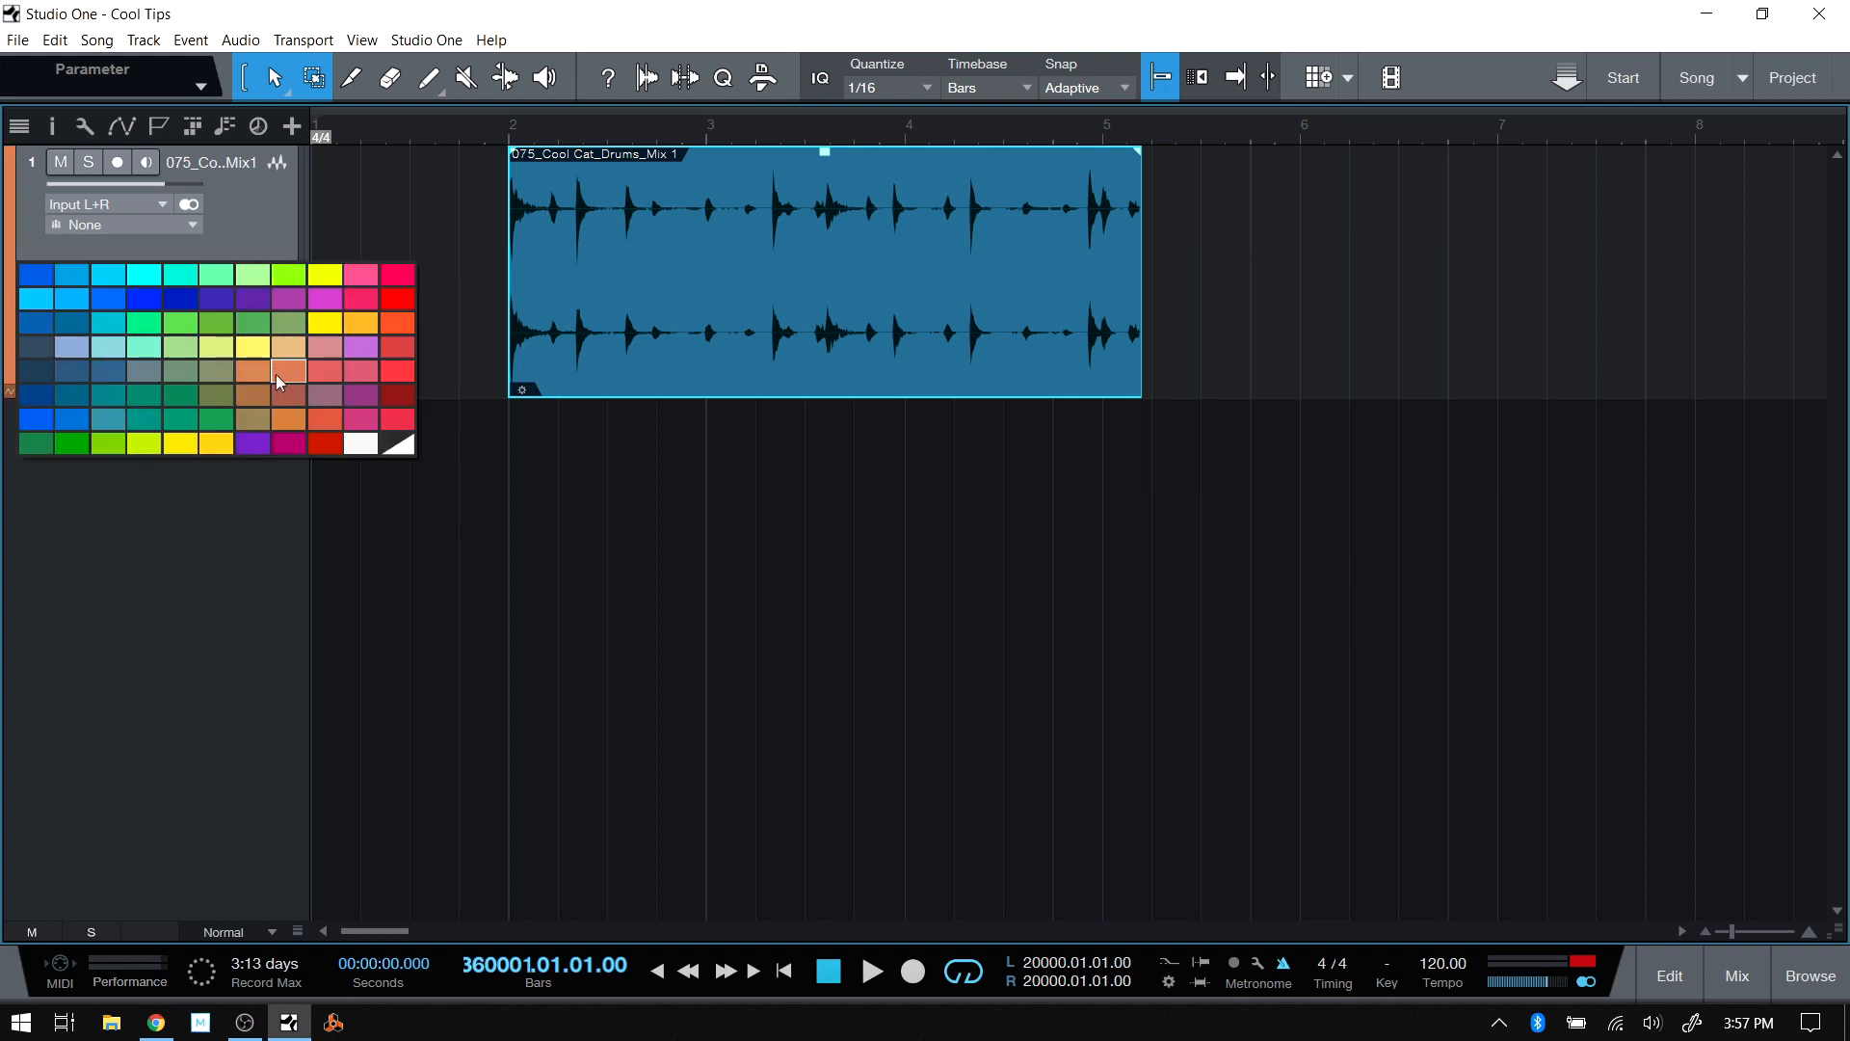
{"action": "left_click", "coordinate": [186, 424]}
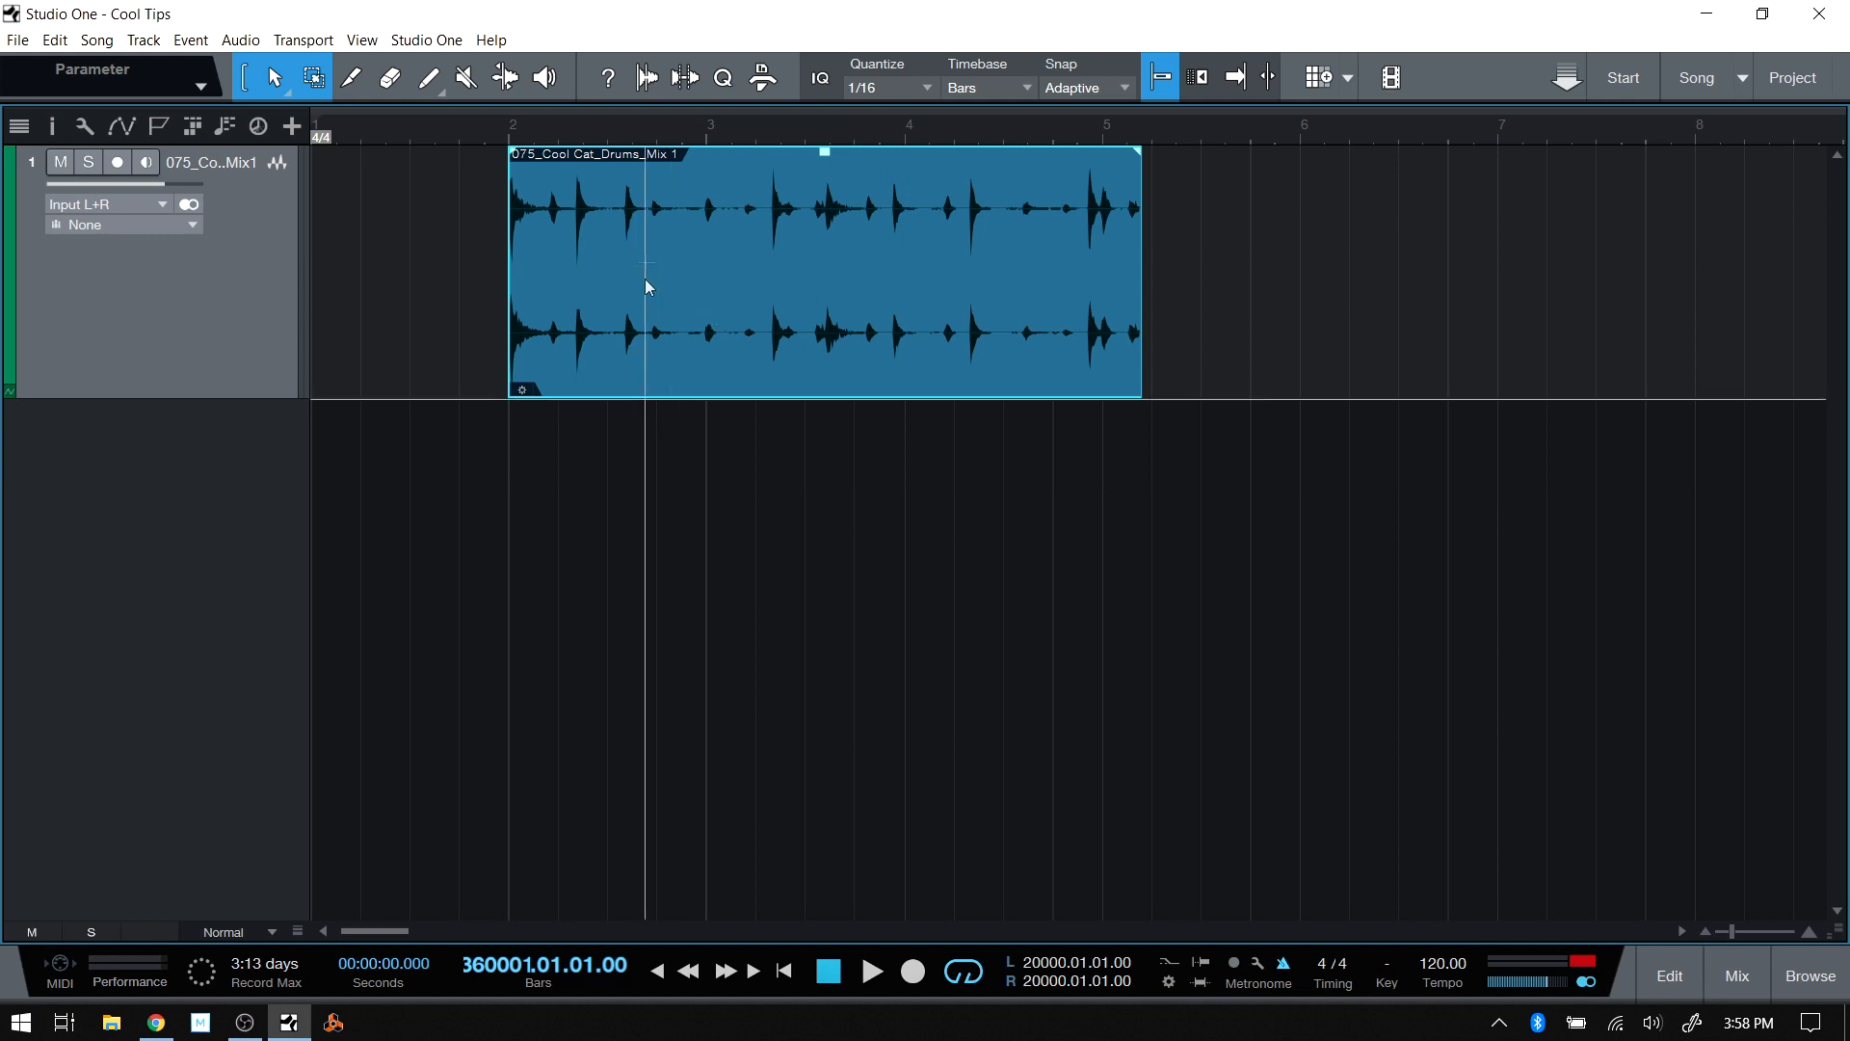
Rename the drum event as "Rename" in its event properties and deselect it.
{"action": "right_click", "coordinate": [691, 326]}
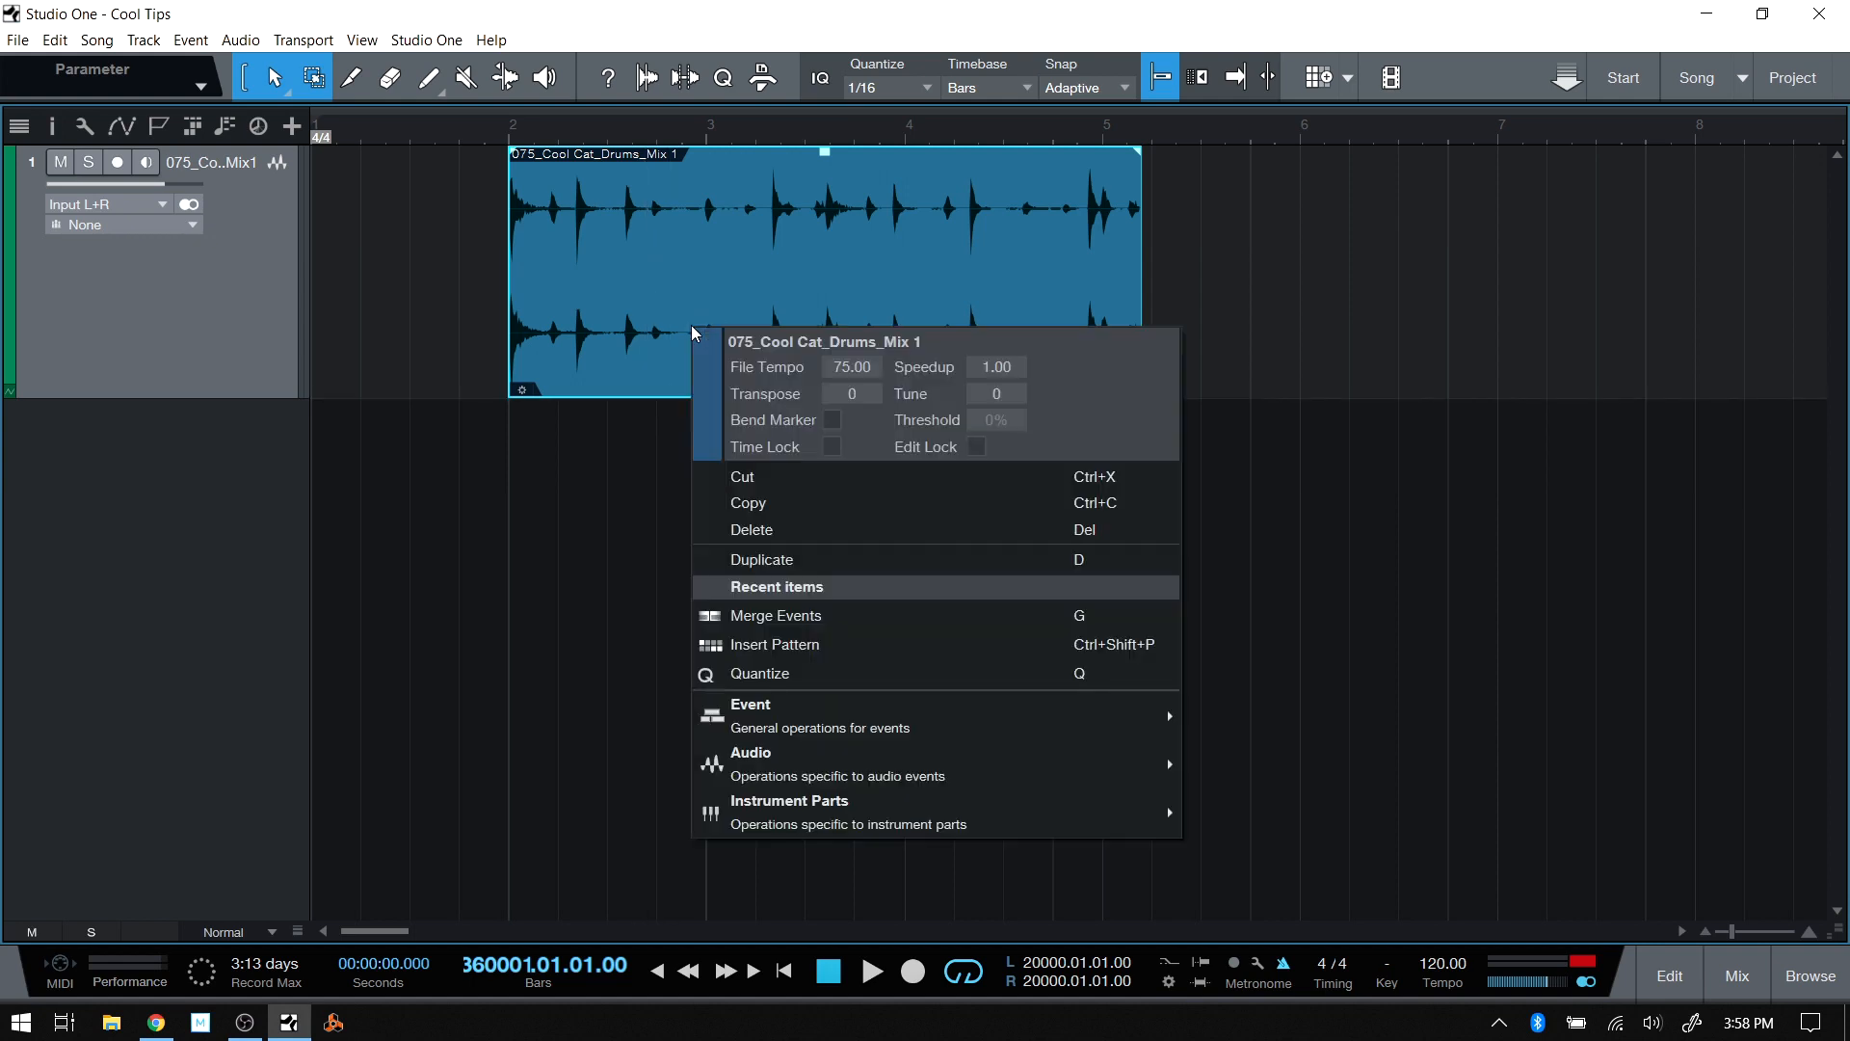
{"action": "left_click", "coordinate": [807, 344]}
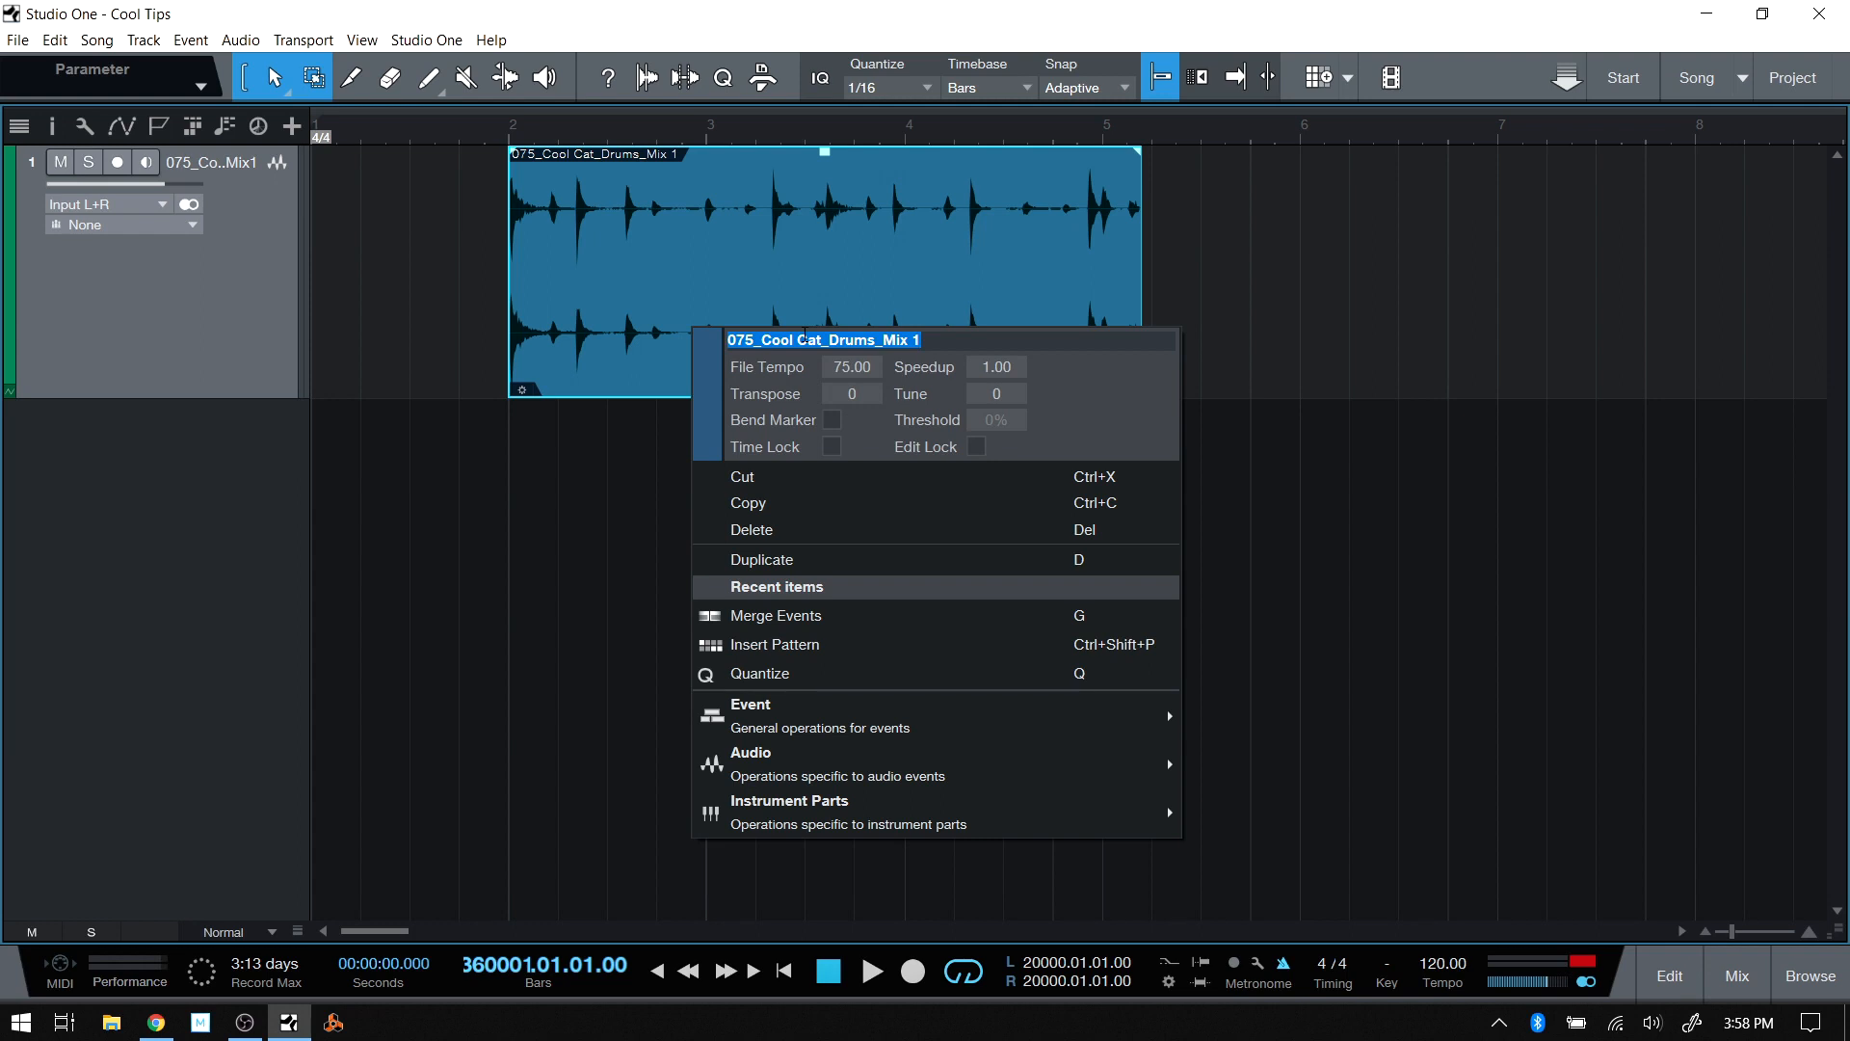
{"action": "type", "text": "Rename"}
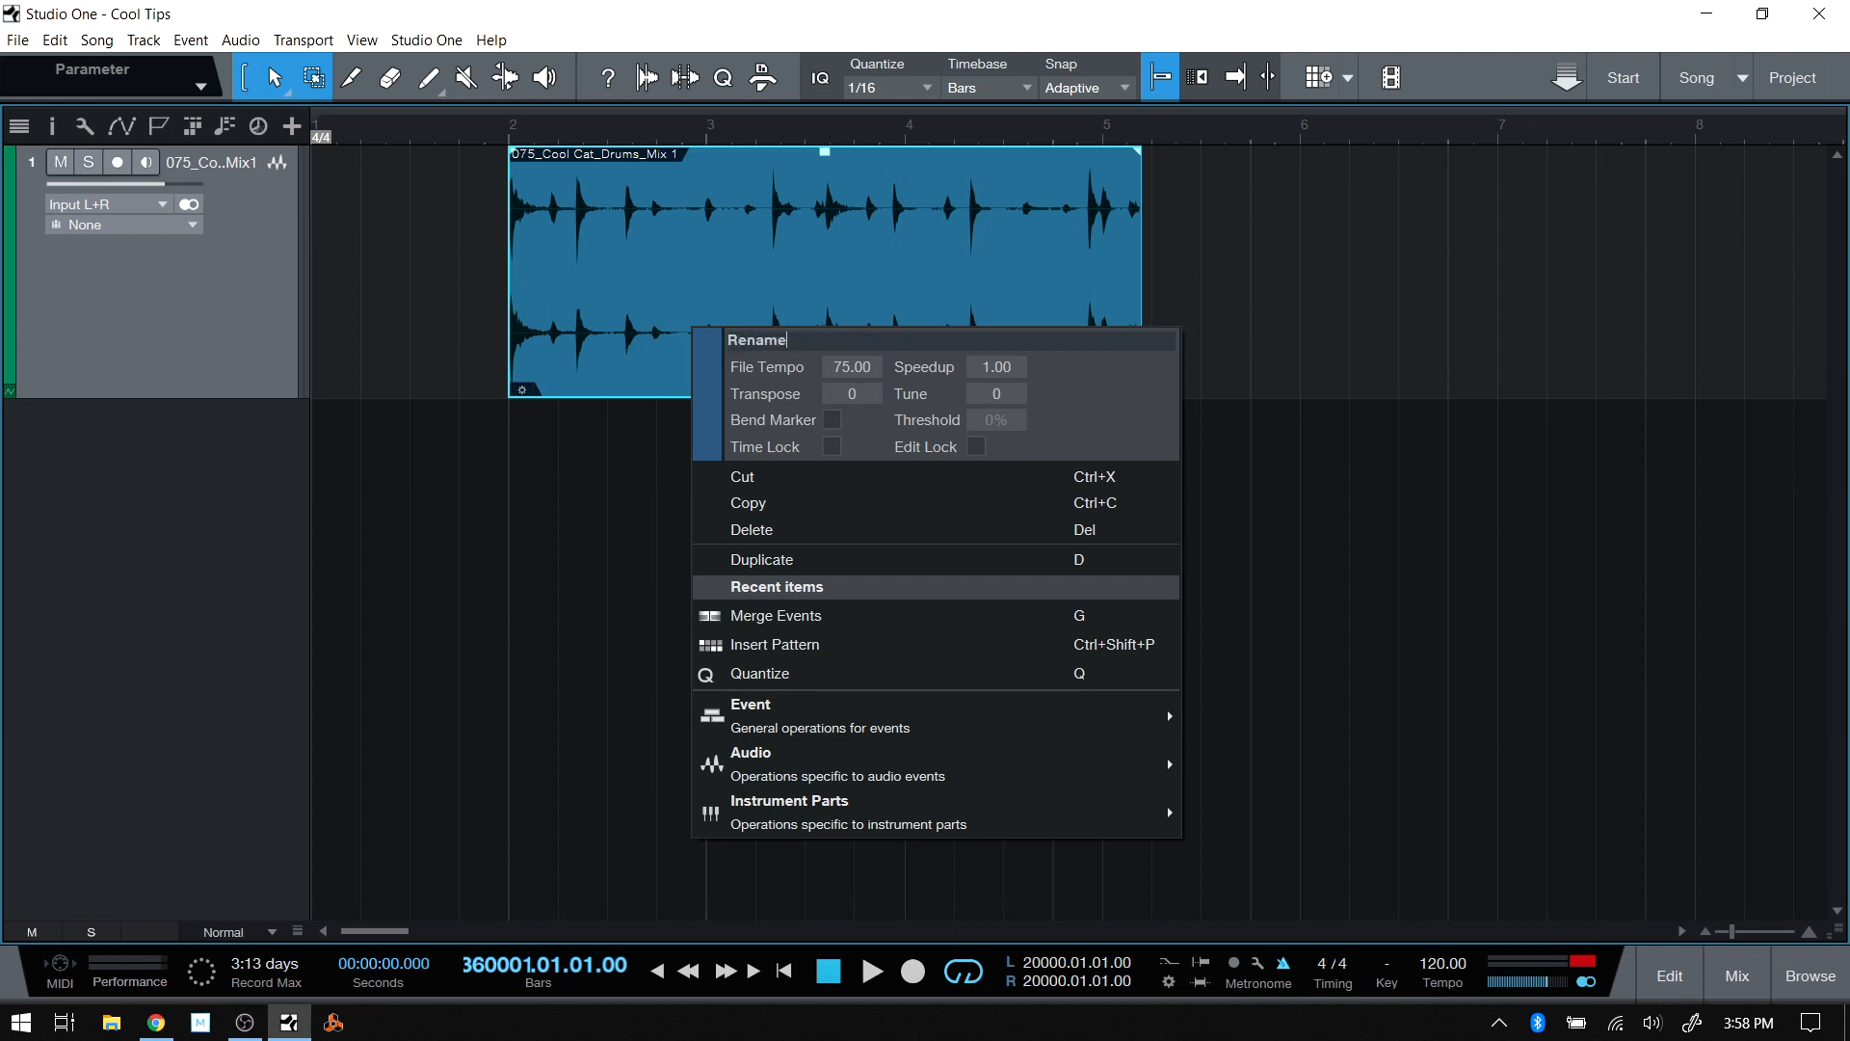
{"action": "key", "text": "Return"}
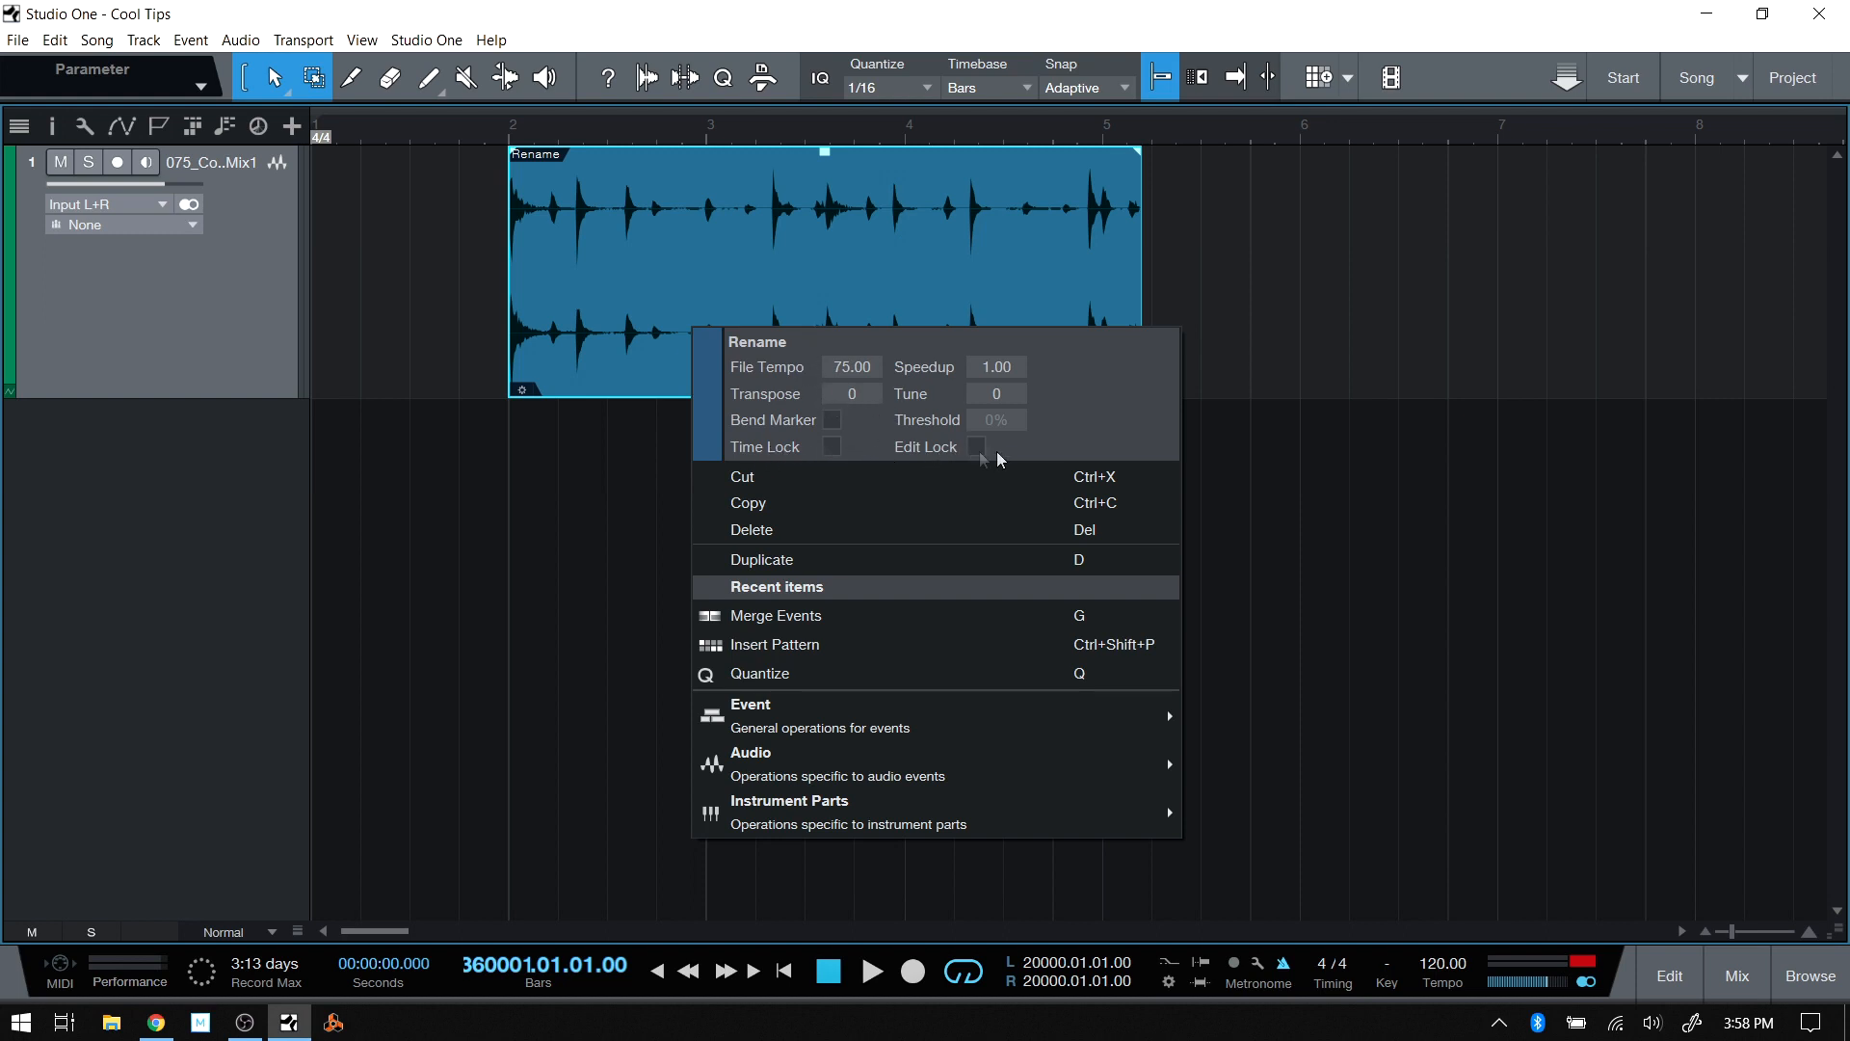
{"action": "left_click", "coordinate": [1422, 550]}
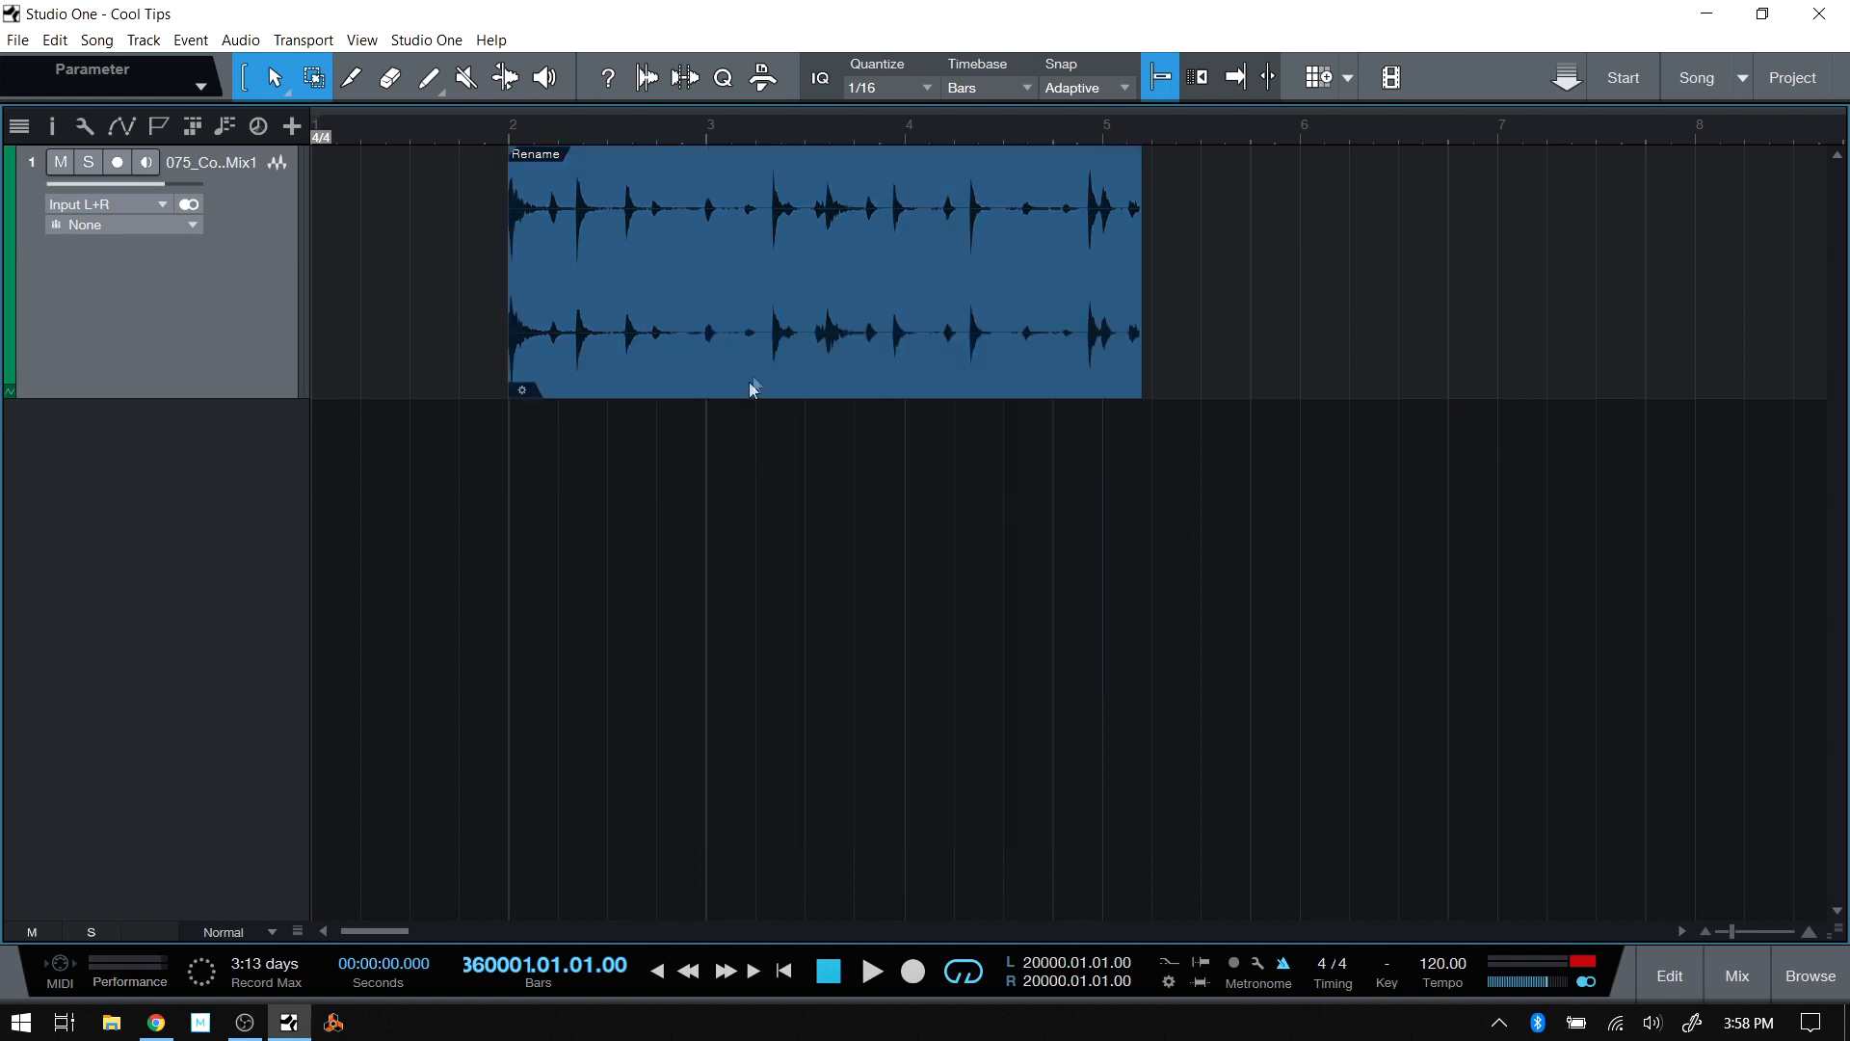
Move the drum event along its track so that it starts at bar 3.
{"action": "left_click", "coordinate": [752, 362]}
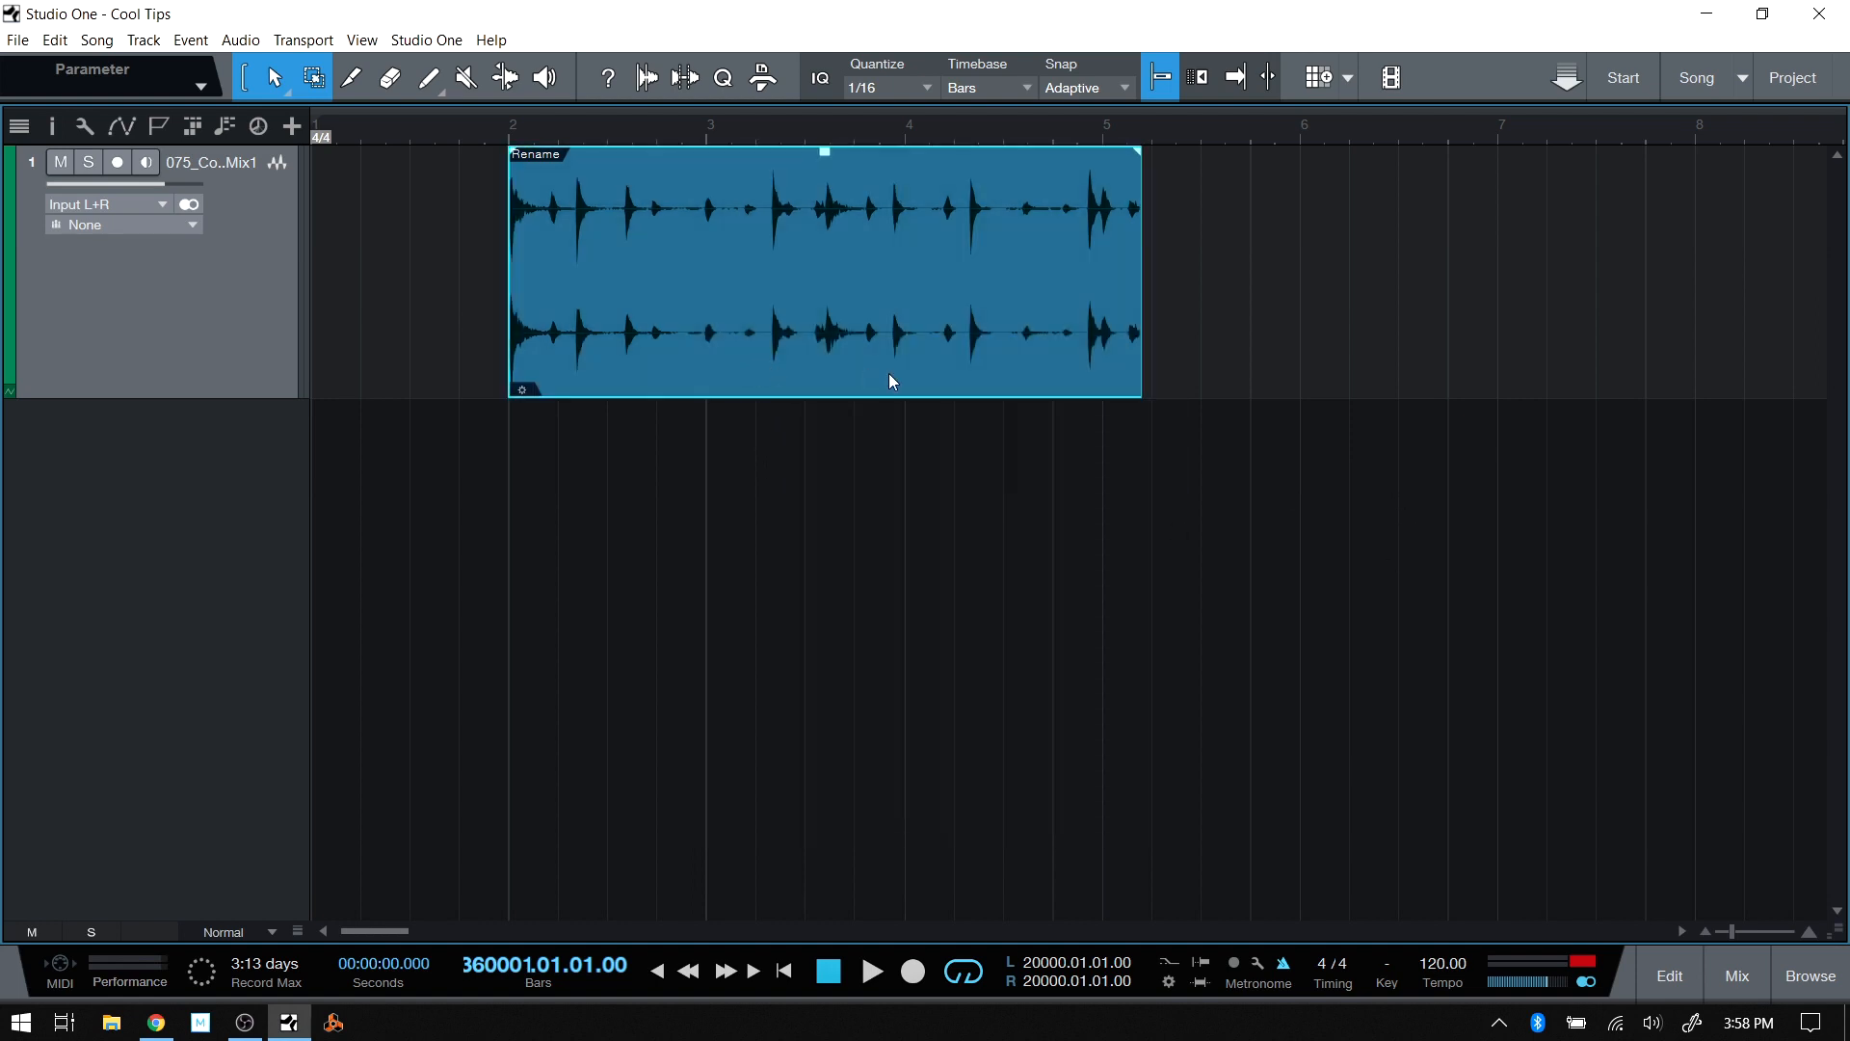
{"action": "left_click_drag", "start_coordinate": [714, 368], "coordinate": [1027, 318]}
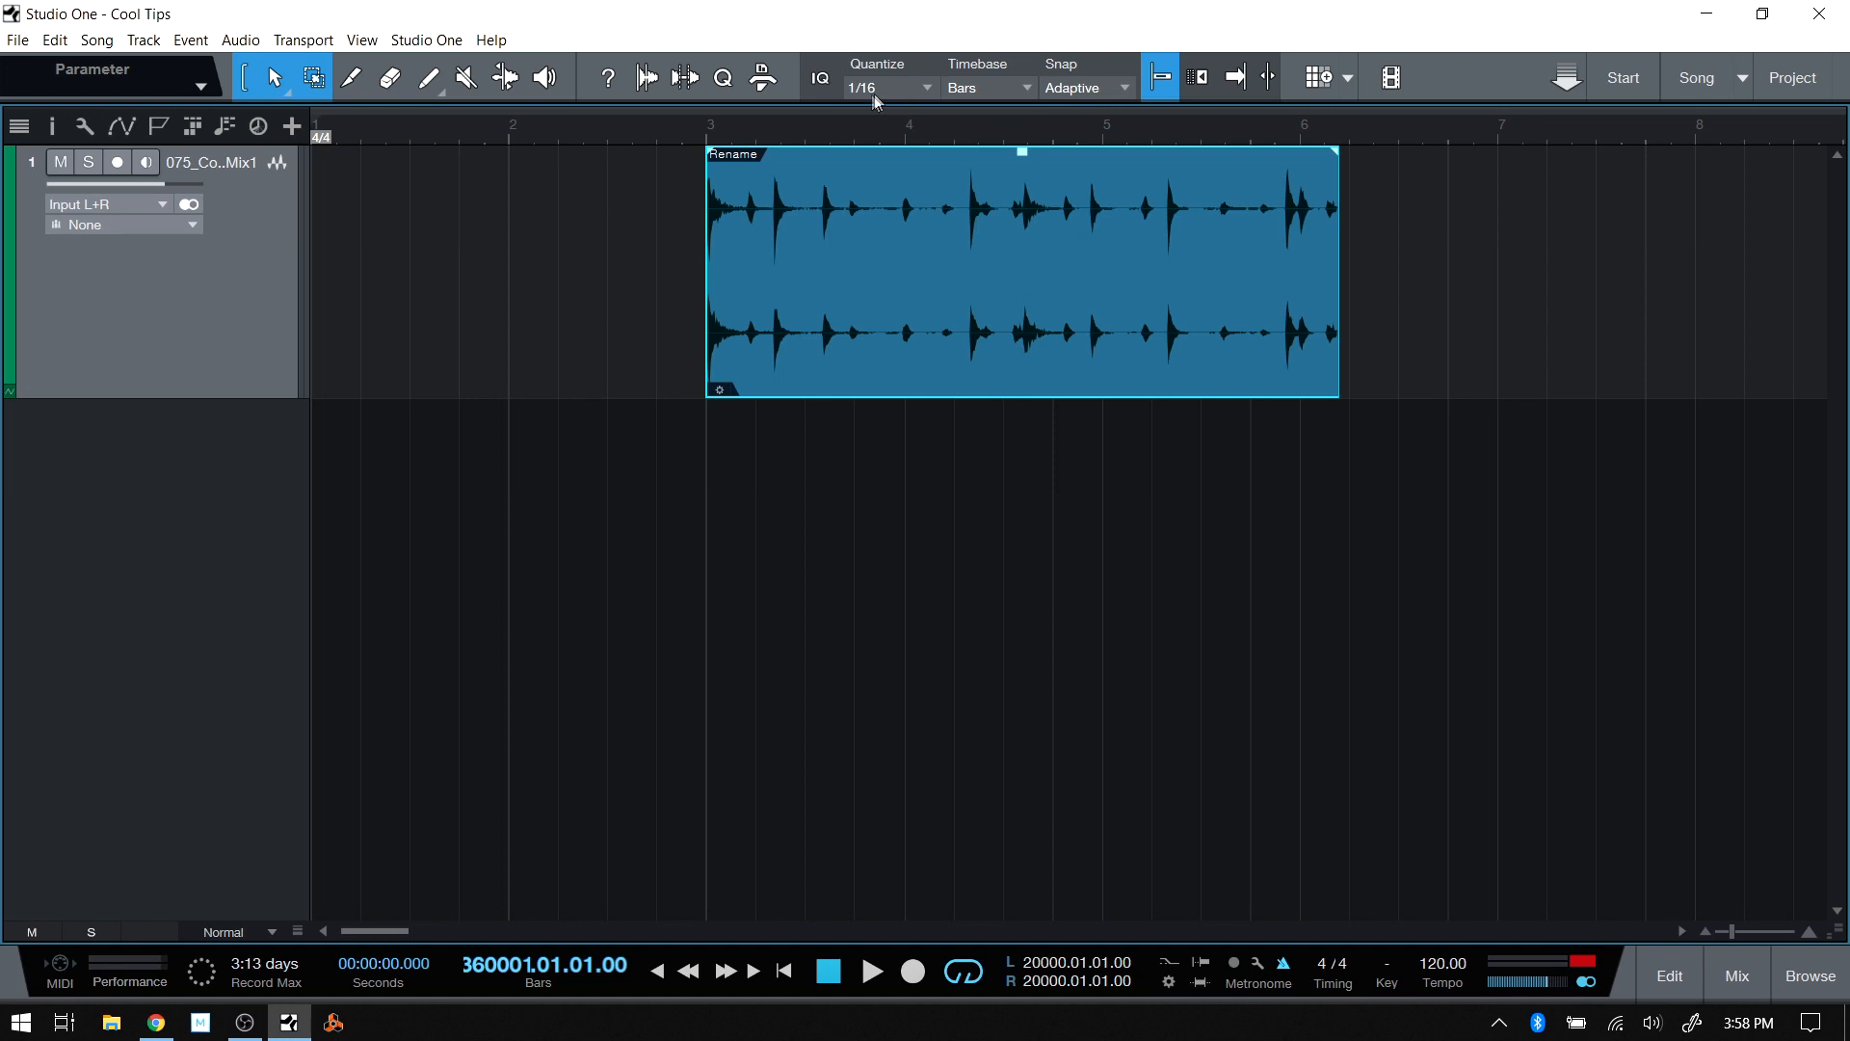
Set the quantize value to 1/4 and try moving the drum event, with snapping switched off and back on.
{"action": "left_click", "coordinate": [910, 91]}
{"action": "left_click", "coordinate": [1012, 147]}
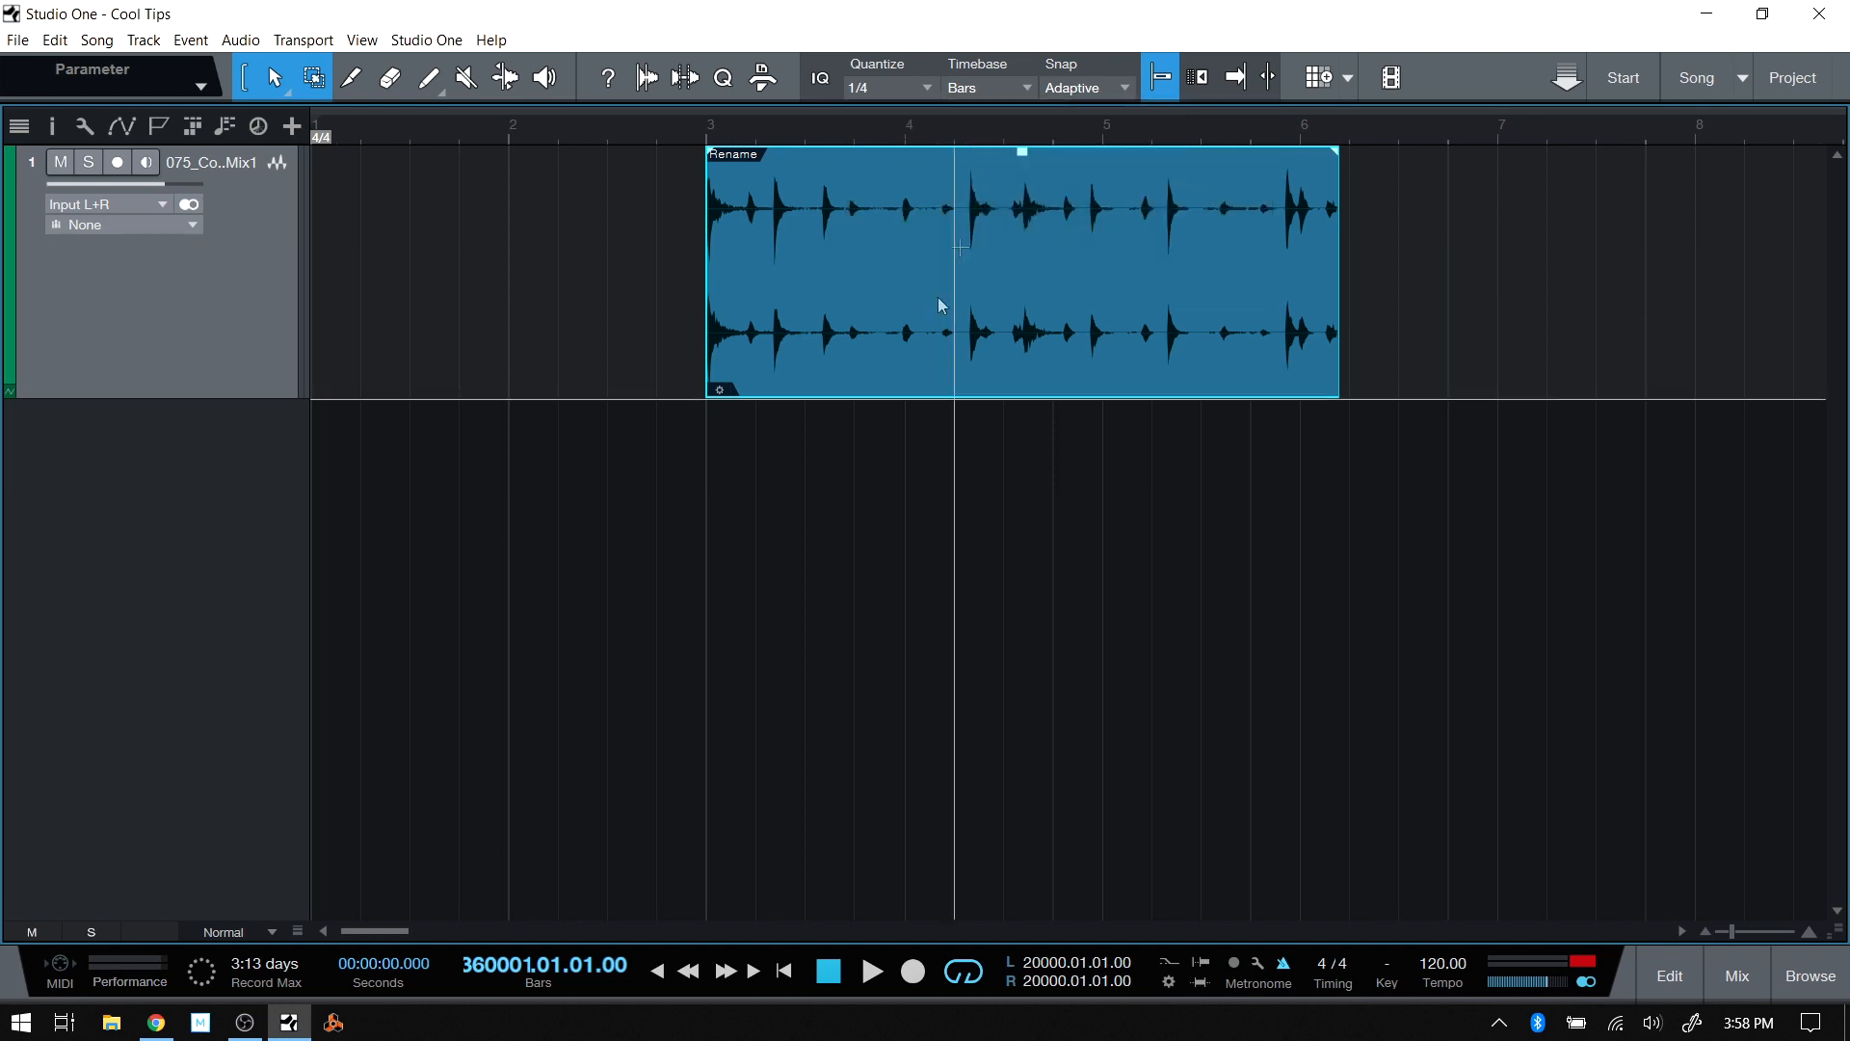
{"action": "mouse_move", "coordinate": [945, 376]}
{"action": "left_mouse_down"}
{"action": "mouse_move", "coordinate": [1141, 351]}
{"action": "mouse_move", "coordinate": [936, 349]}
{"action": "left_mouse_up"}
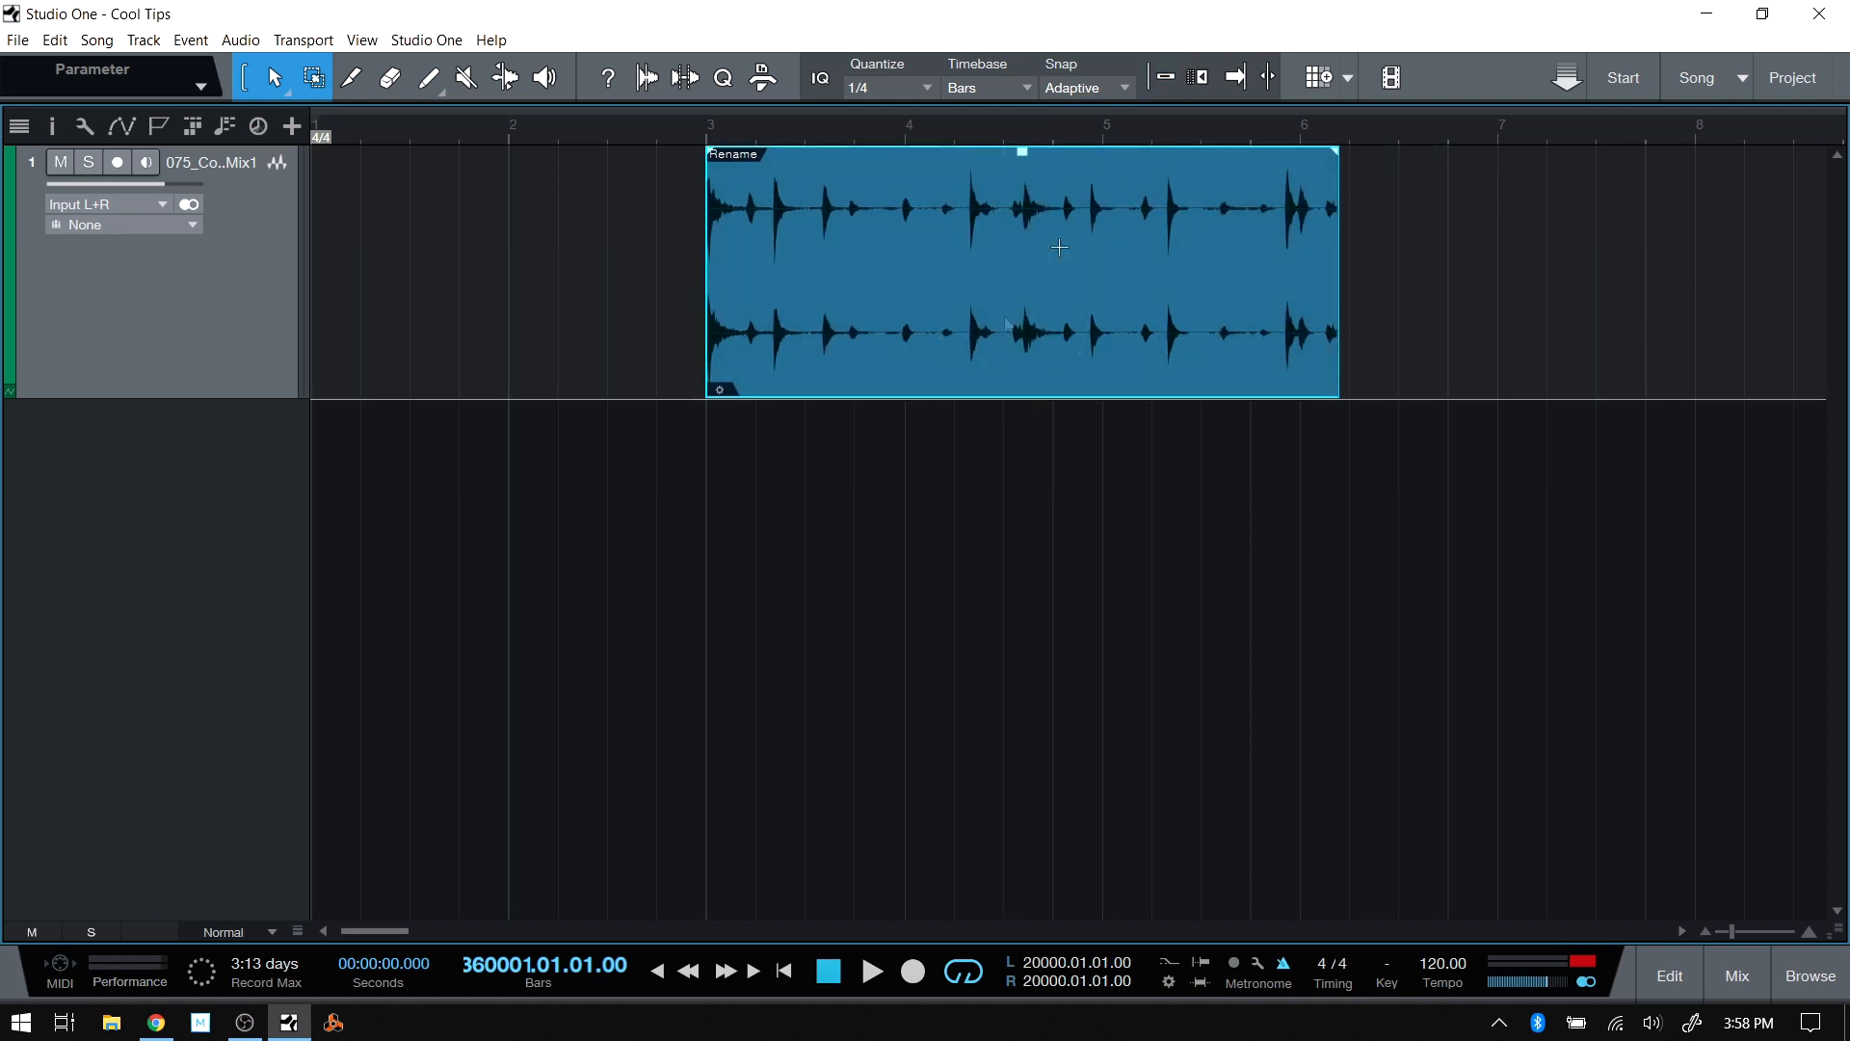
{"action": "left_click", "coordinate": [1164, 81]}
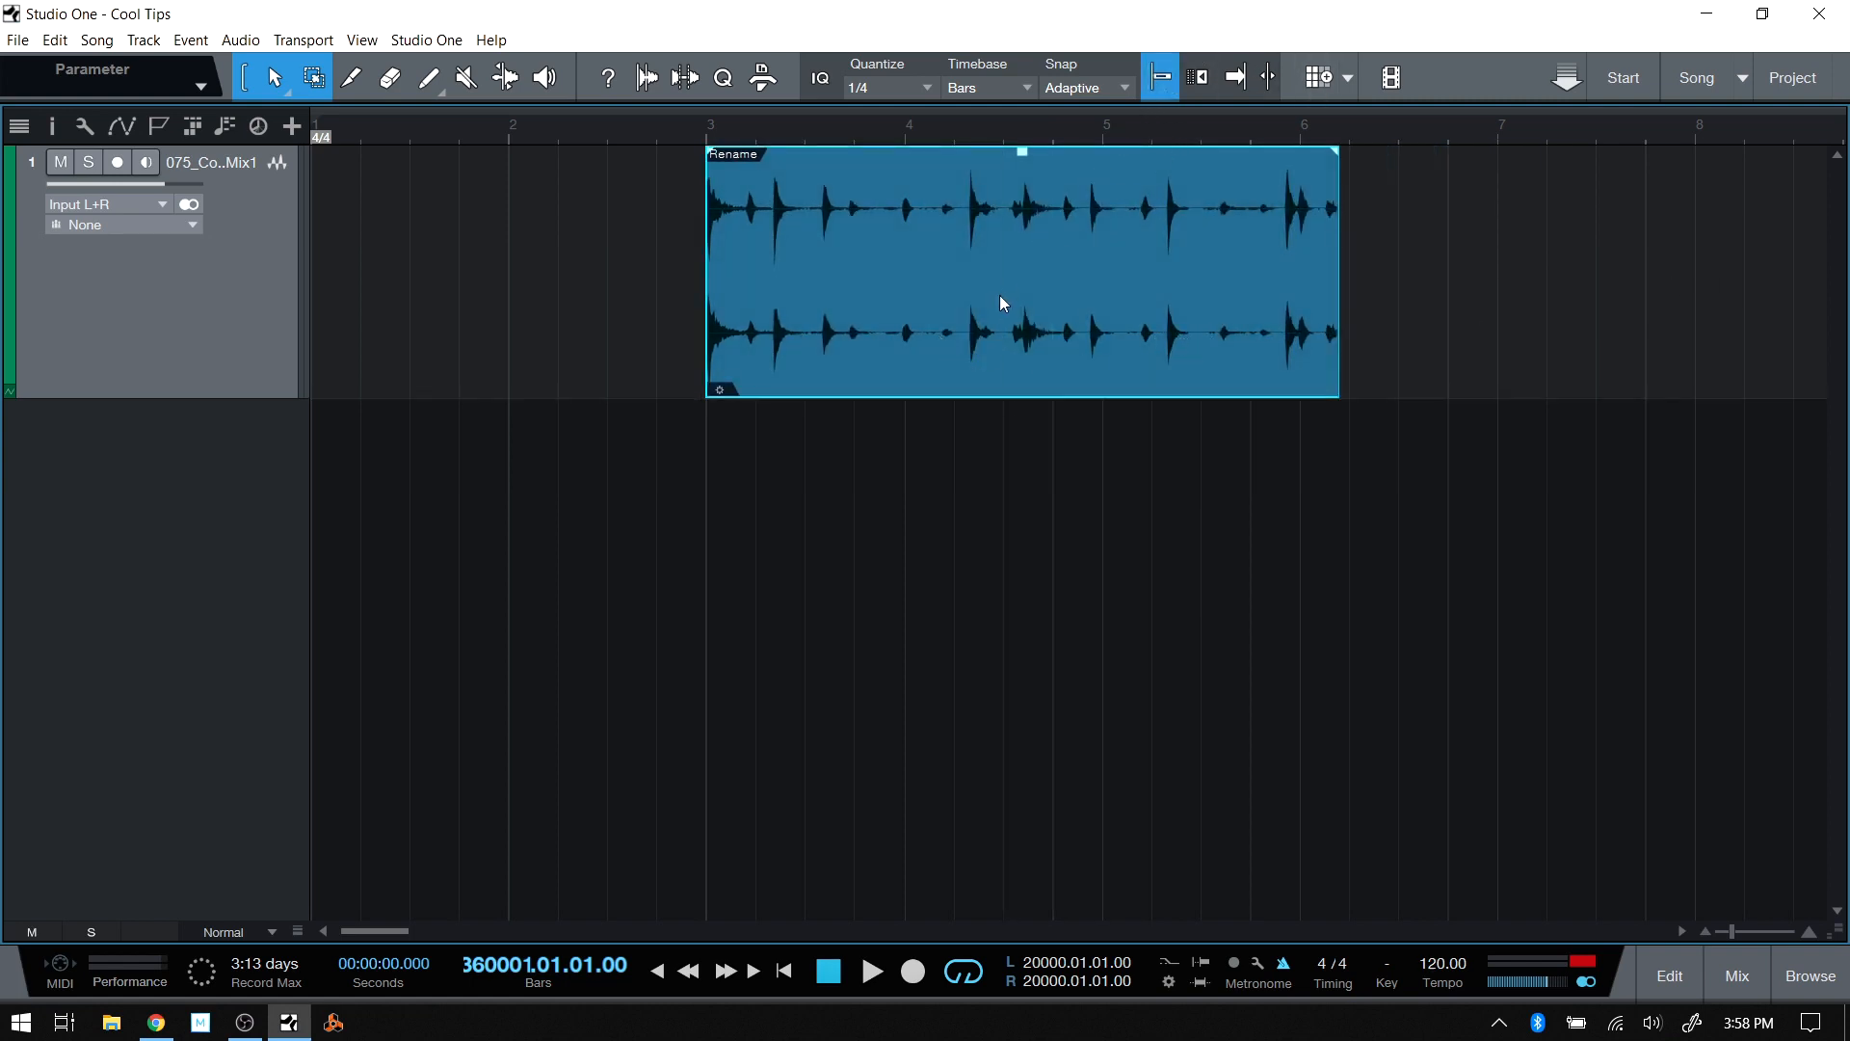
Turn on Time Lock for the drum event and try to move it to a different position on its track.
{"action": "right_click", "coordinate": [969, 365]}
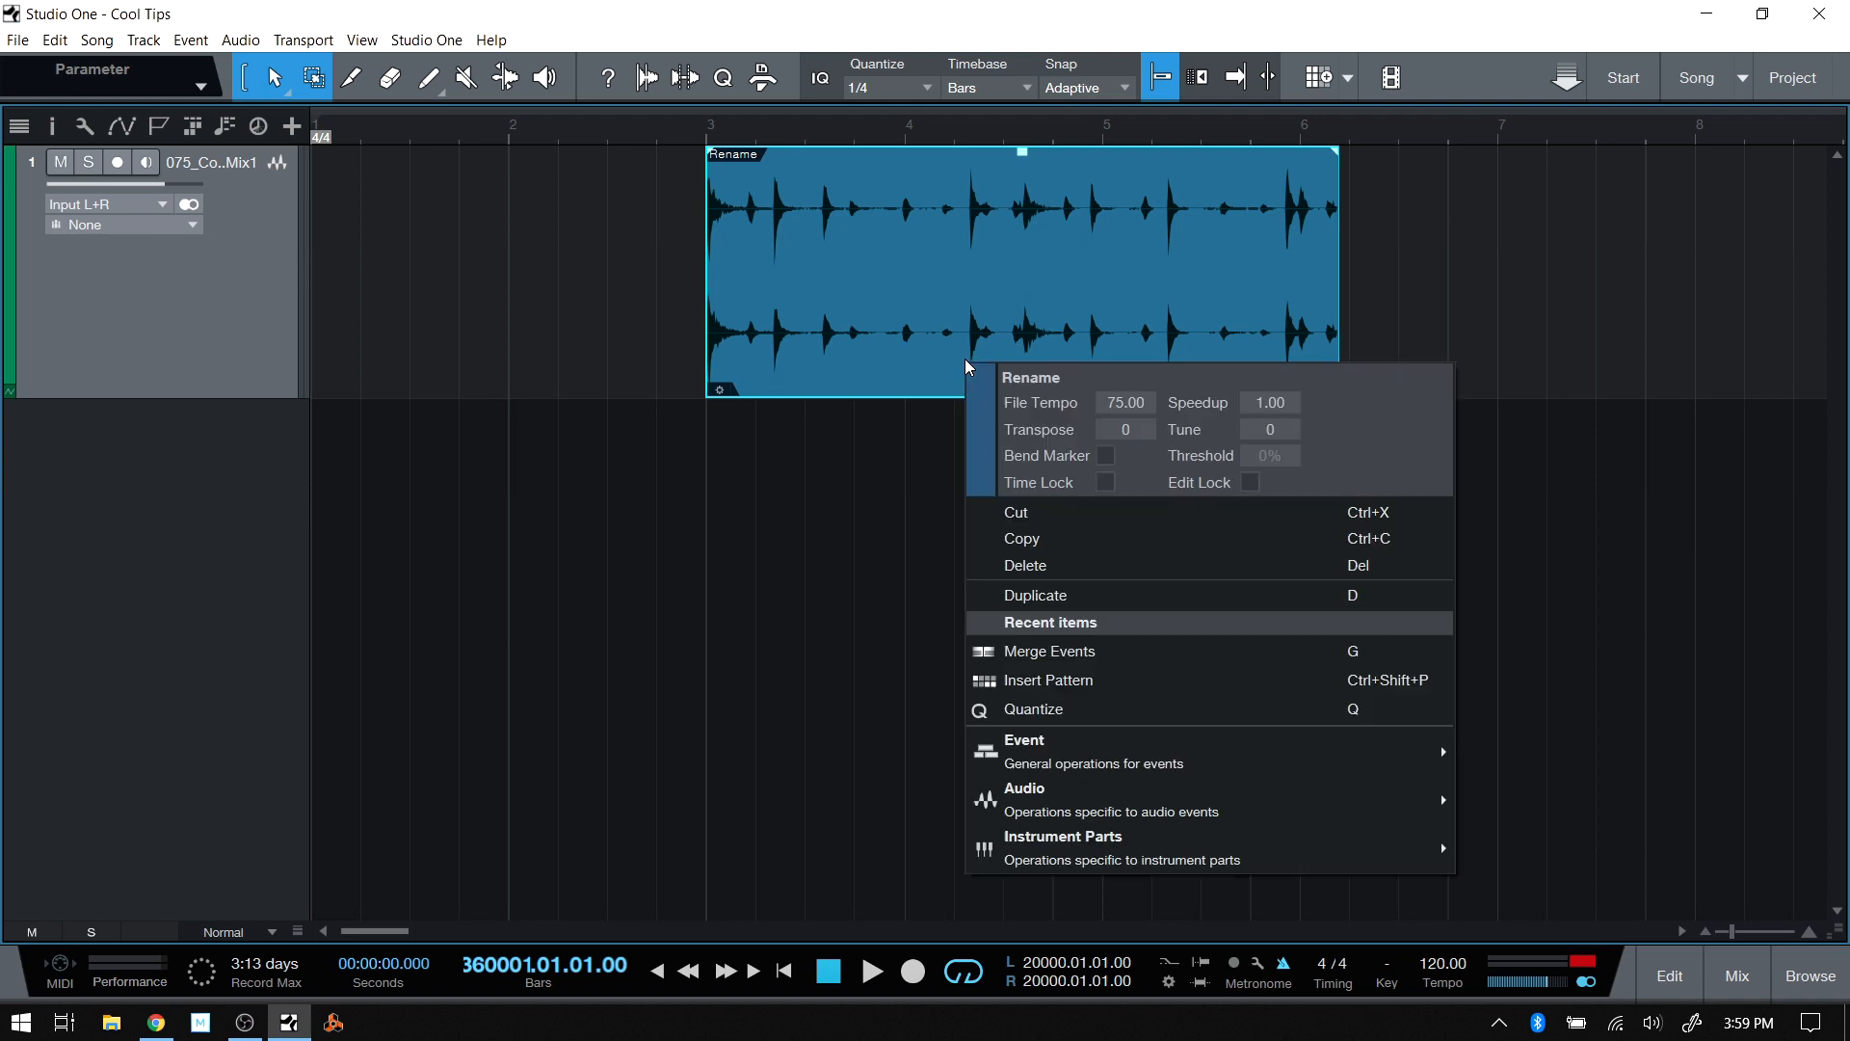
{"action": "left_click", "coordinate": [1106, 483]}
{"action": "left_click", "coordinate": [1561, 495]}
{"action": "left_click_drag", "start_coordinate": [975, 362], "coordinate": [1689, 358]}
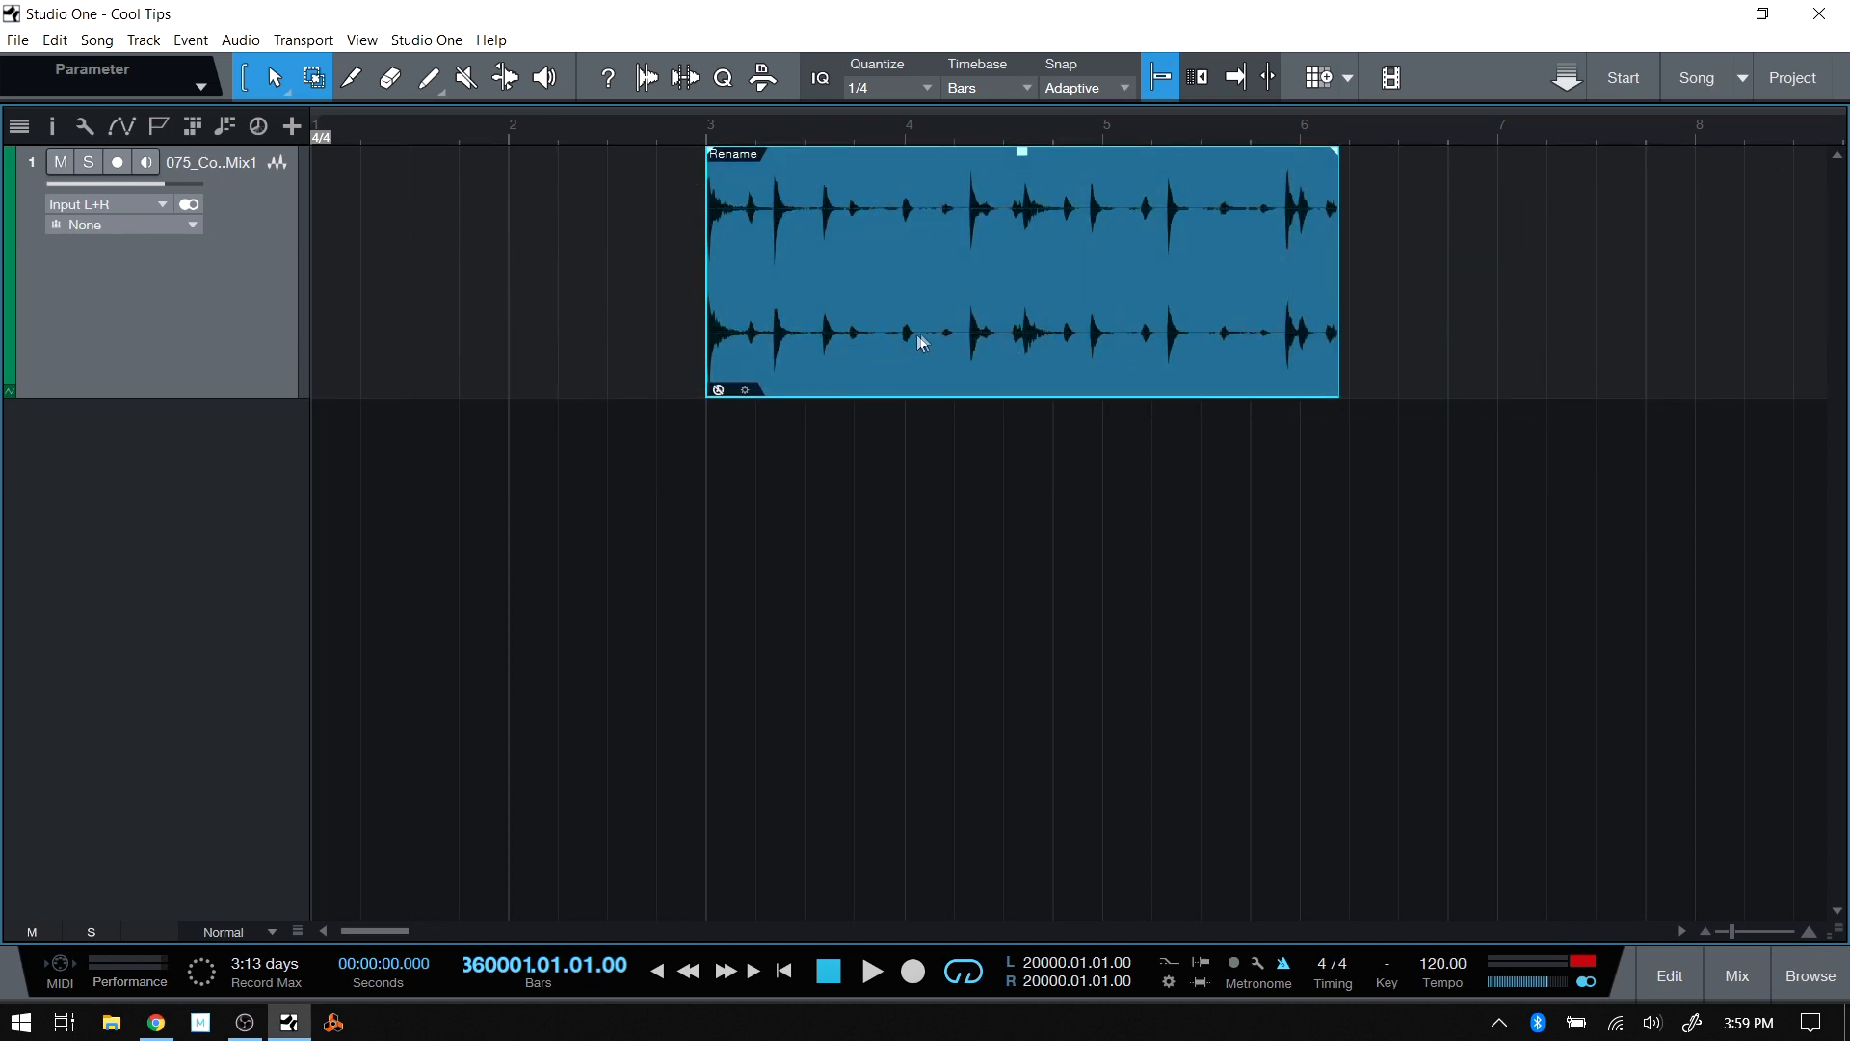
Turn off Time Lock for the drum event and try moving it slightly along its track.
{"action": "right_click", "coordinate": [972, 347]}
{"action": "left_click", "coordinate": [1113, 469]}
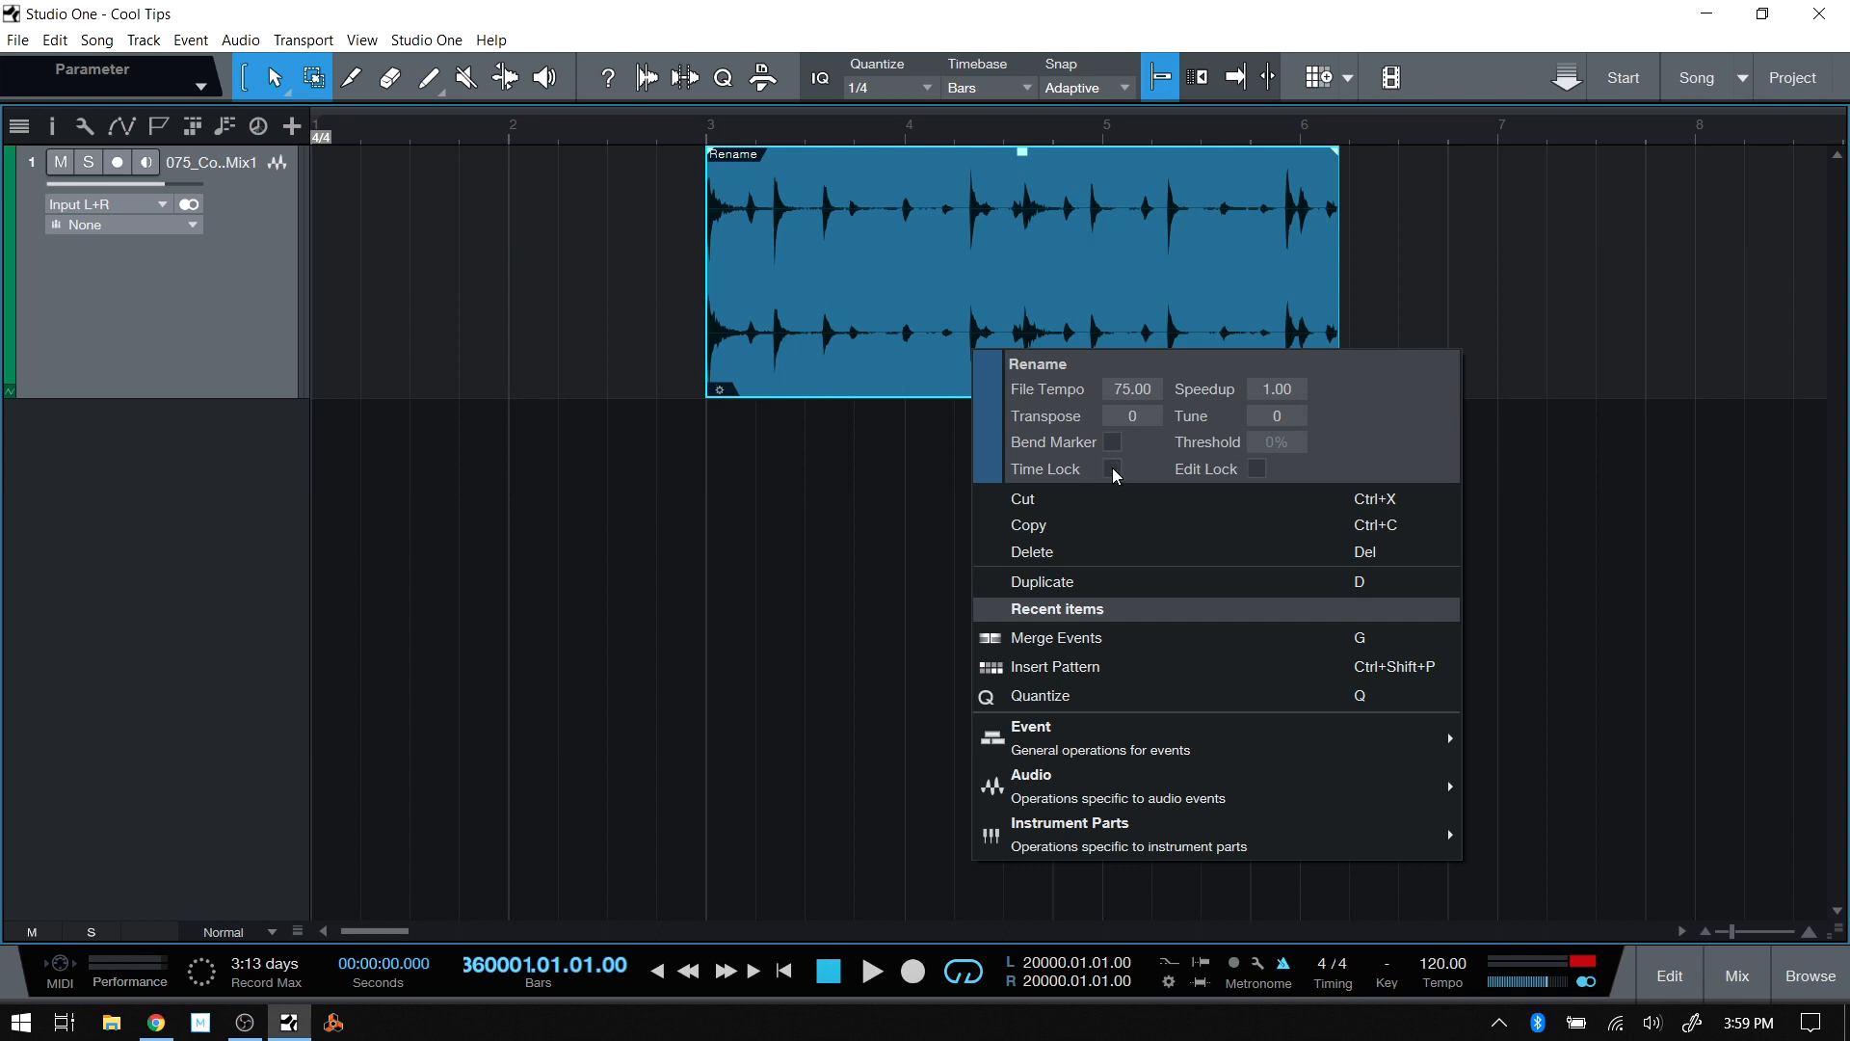
{"action": "left_click", "coordinate": [906, 500]}
{"action": "left_click", "coordinate": [921, 353]}
{"action": "left_click_drag", "start_coordinate": [921, 352], "coordinate": [973, 333]}
Split the drum event at three points: beat 4 of bar 3 and beat 2 of bars 4 and 5.
{"action": "right_click", "coordinate": [1010, 354]}
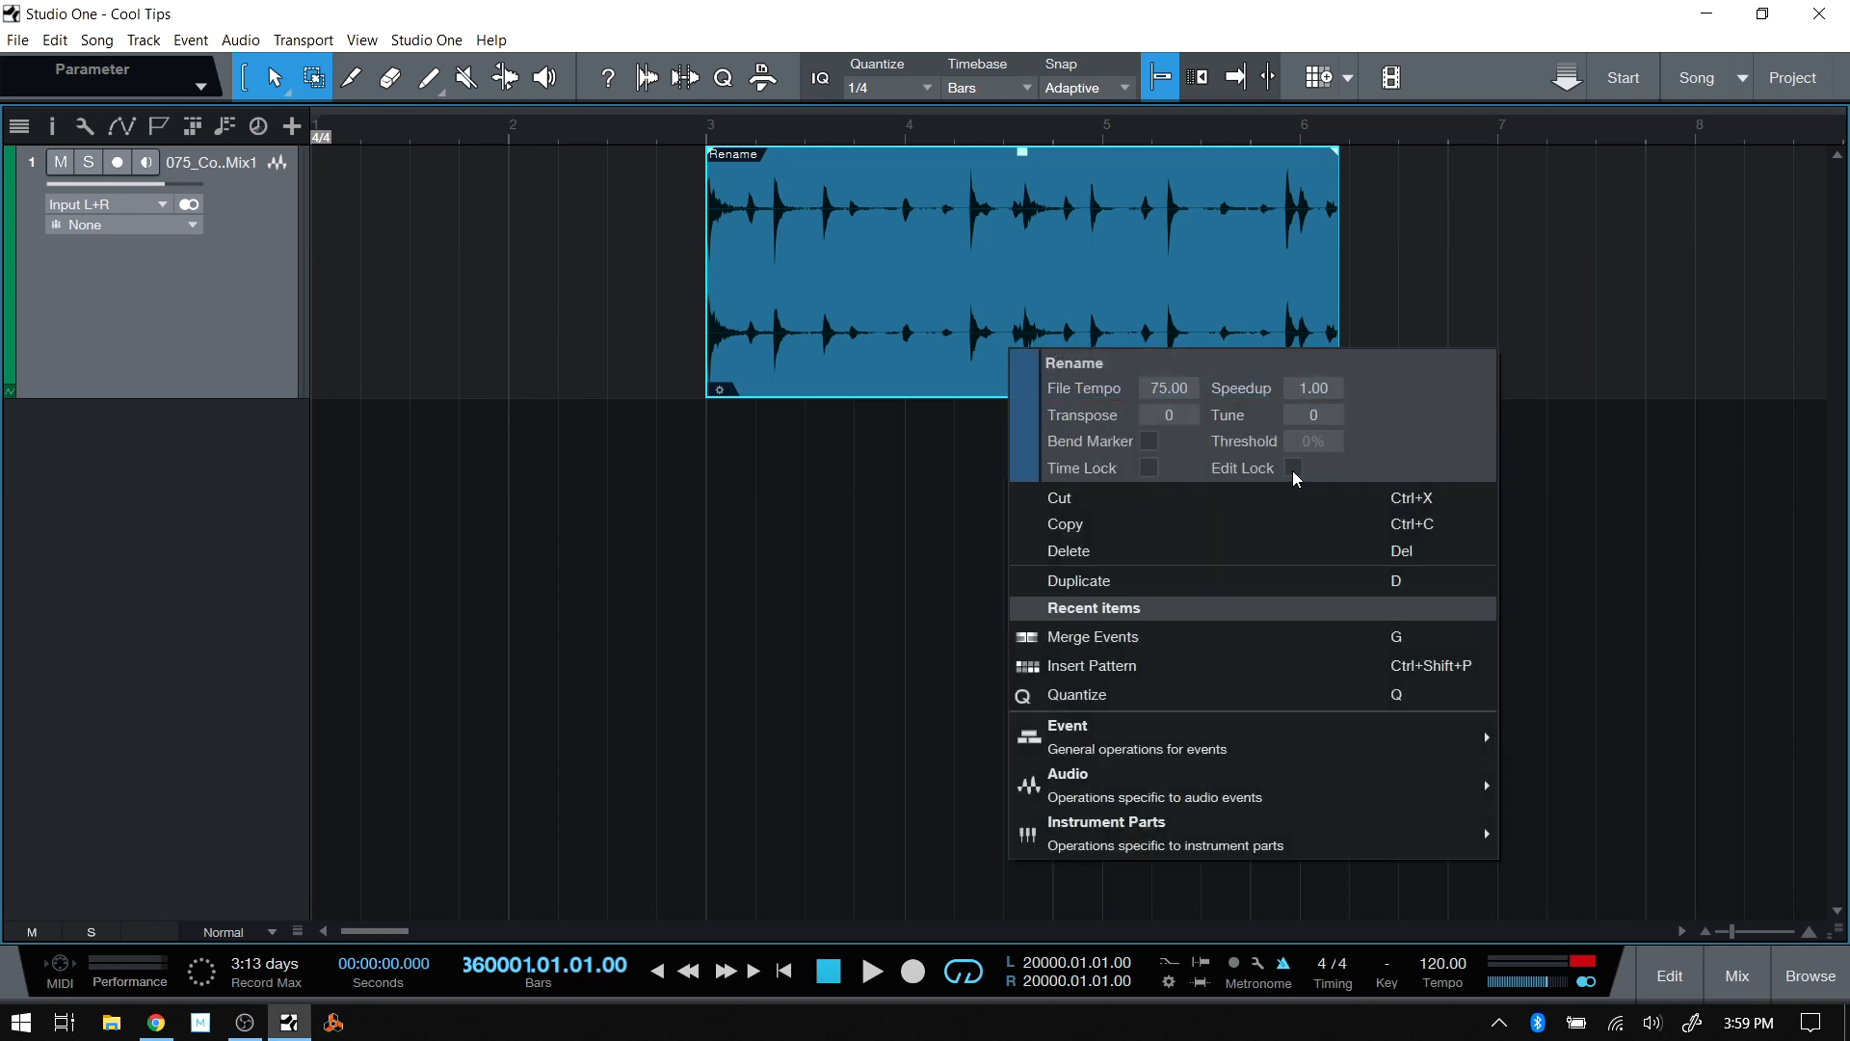
{"action": "left_click", "coordinate": [1658, 501]}
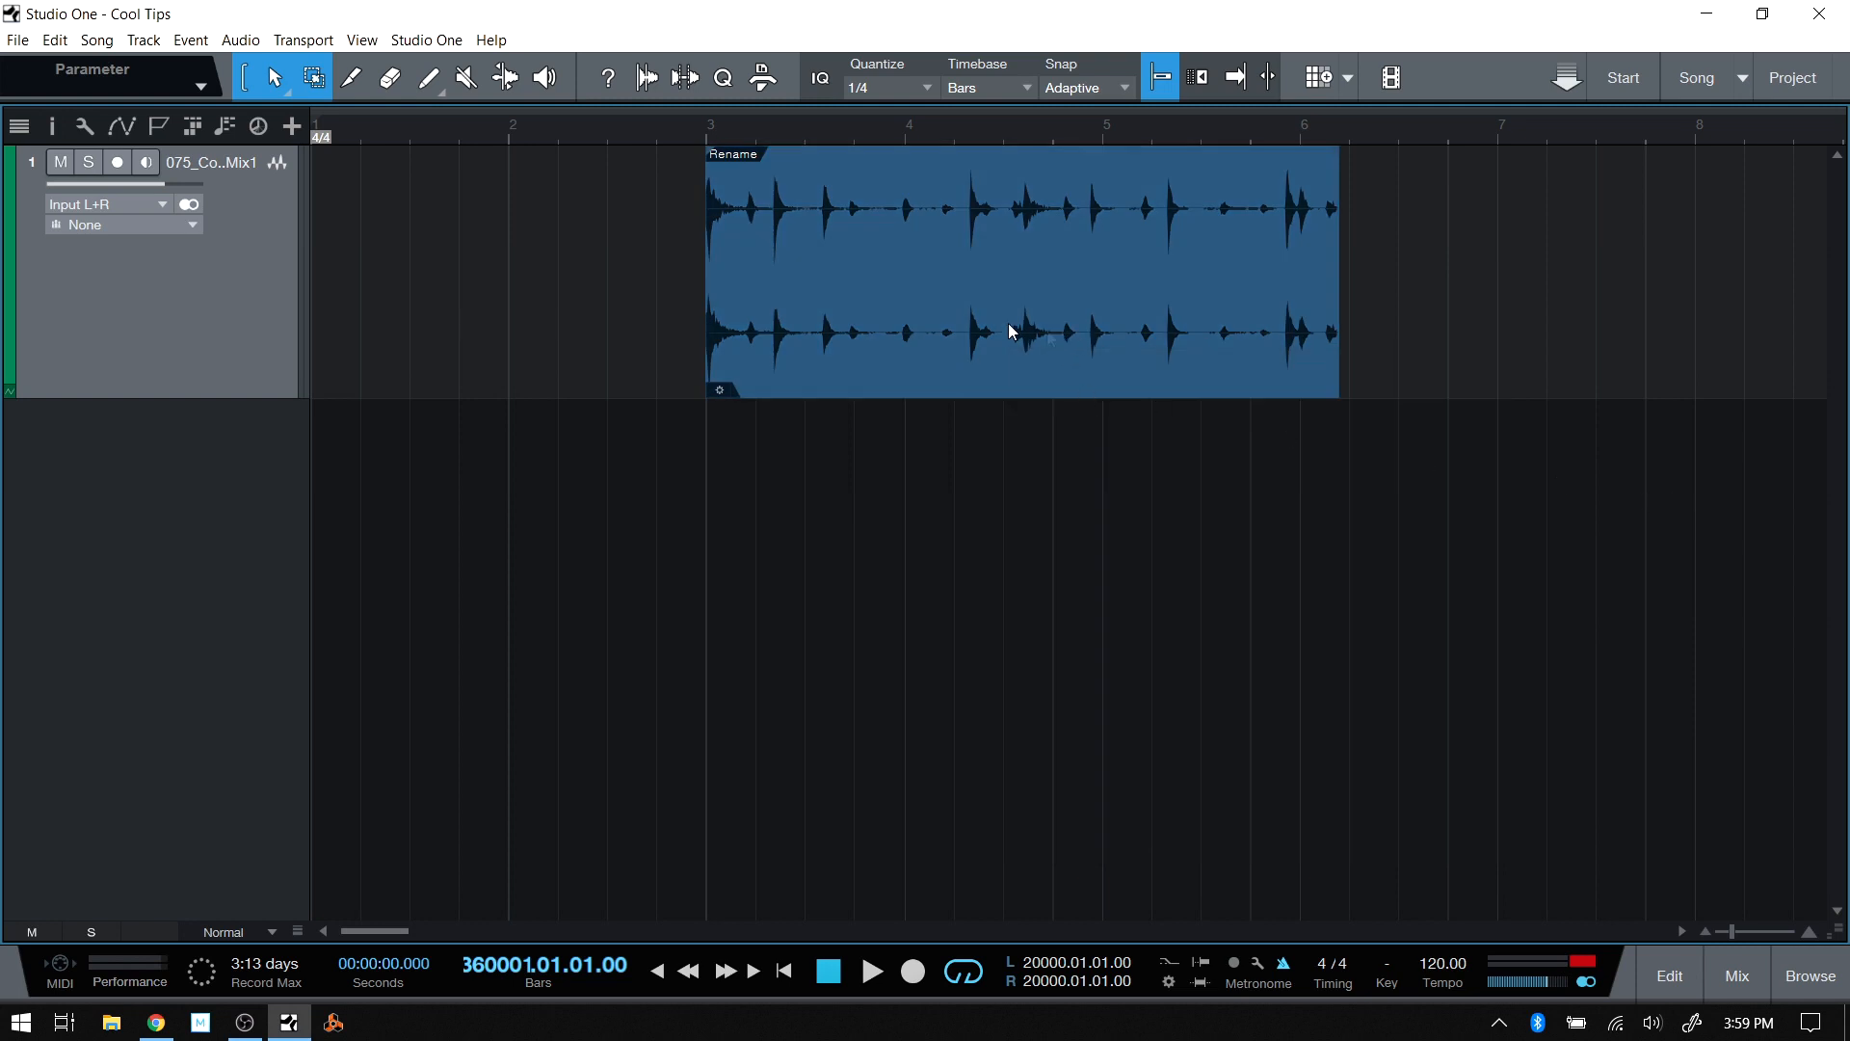
{"action": "left_click", "coordinate": [358, 83]}
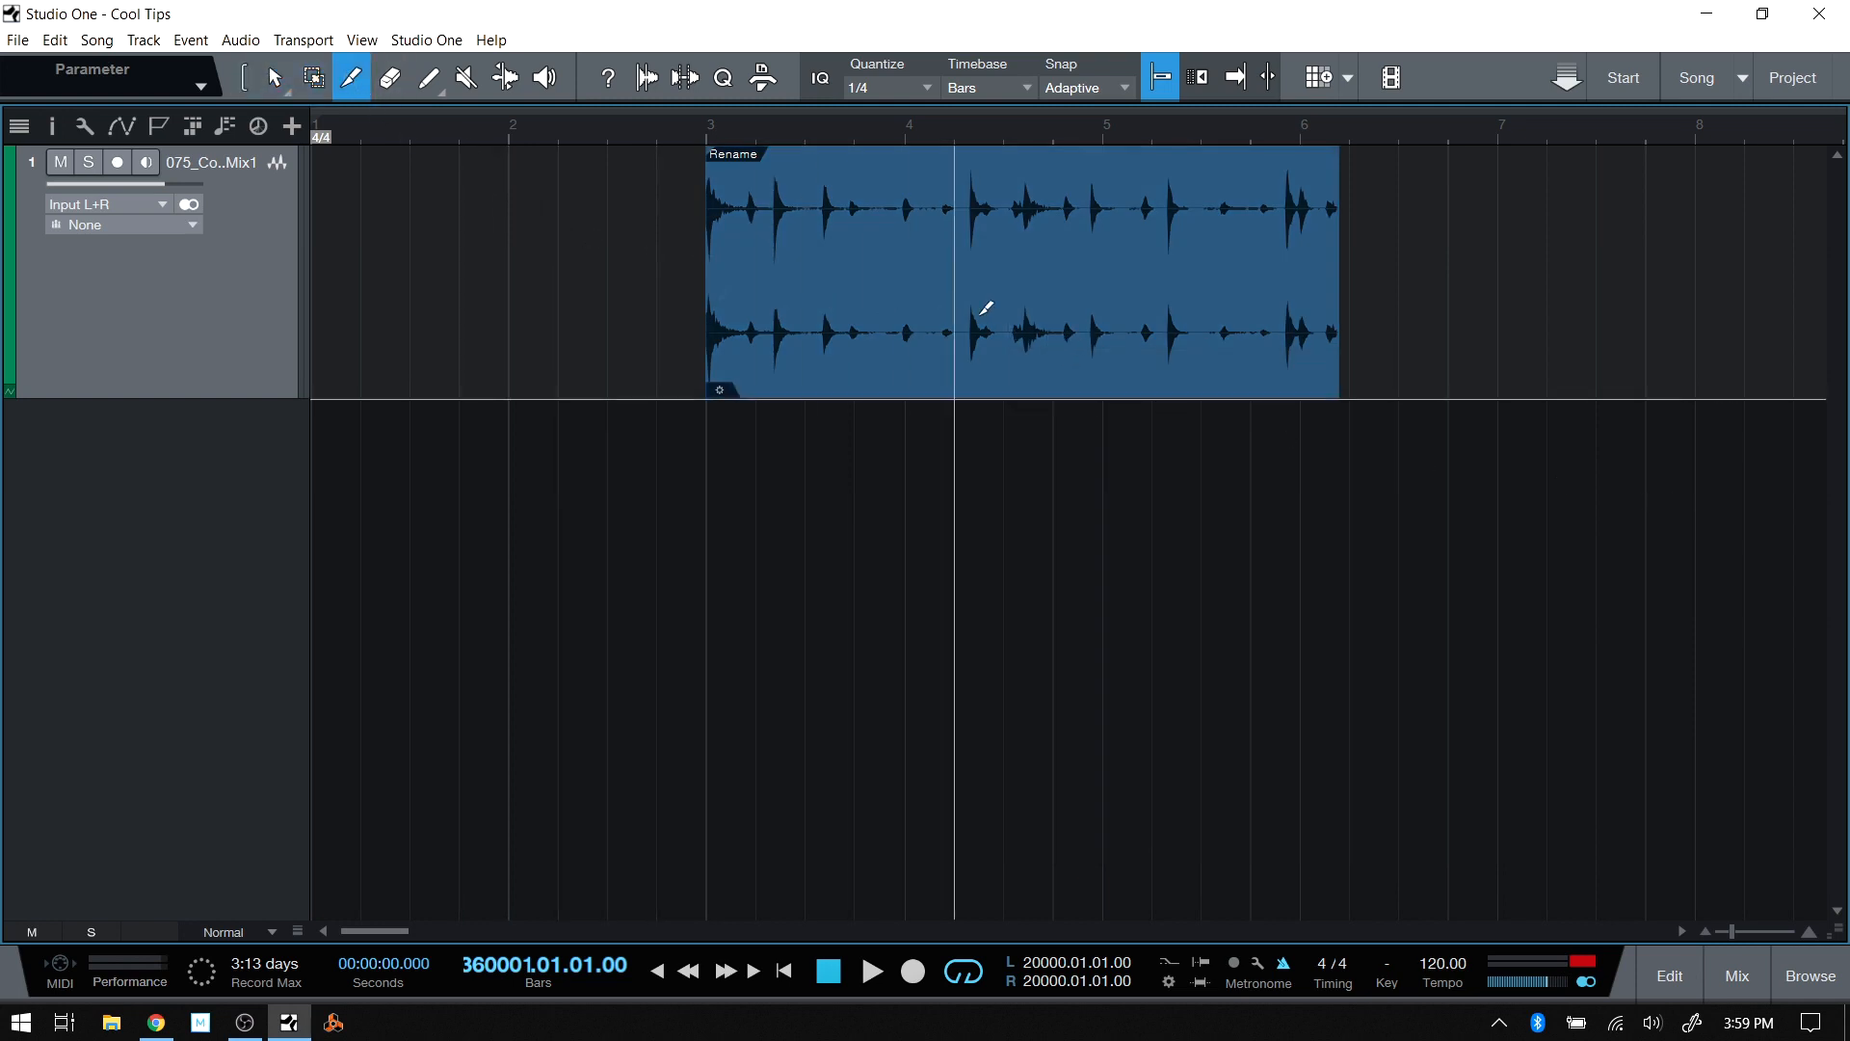
{"action": "left_click", "coordinate": [983, 318]}
{"action": "left_click", "coordinate": [1177, 309]}
{"action": "left_click", "coordinate": [855, 347]}
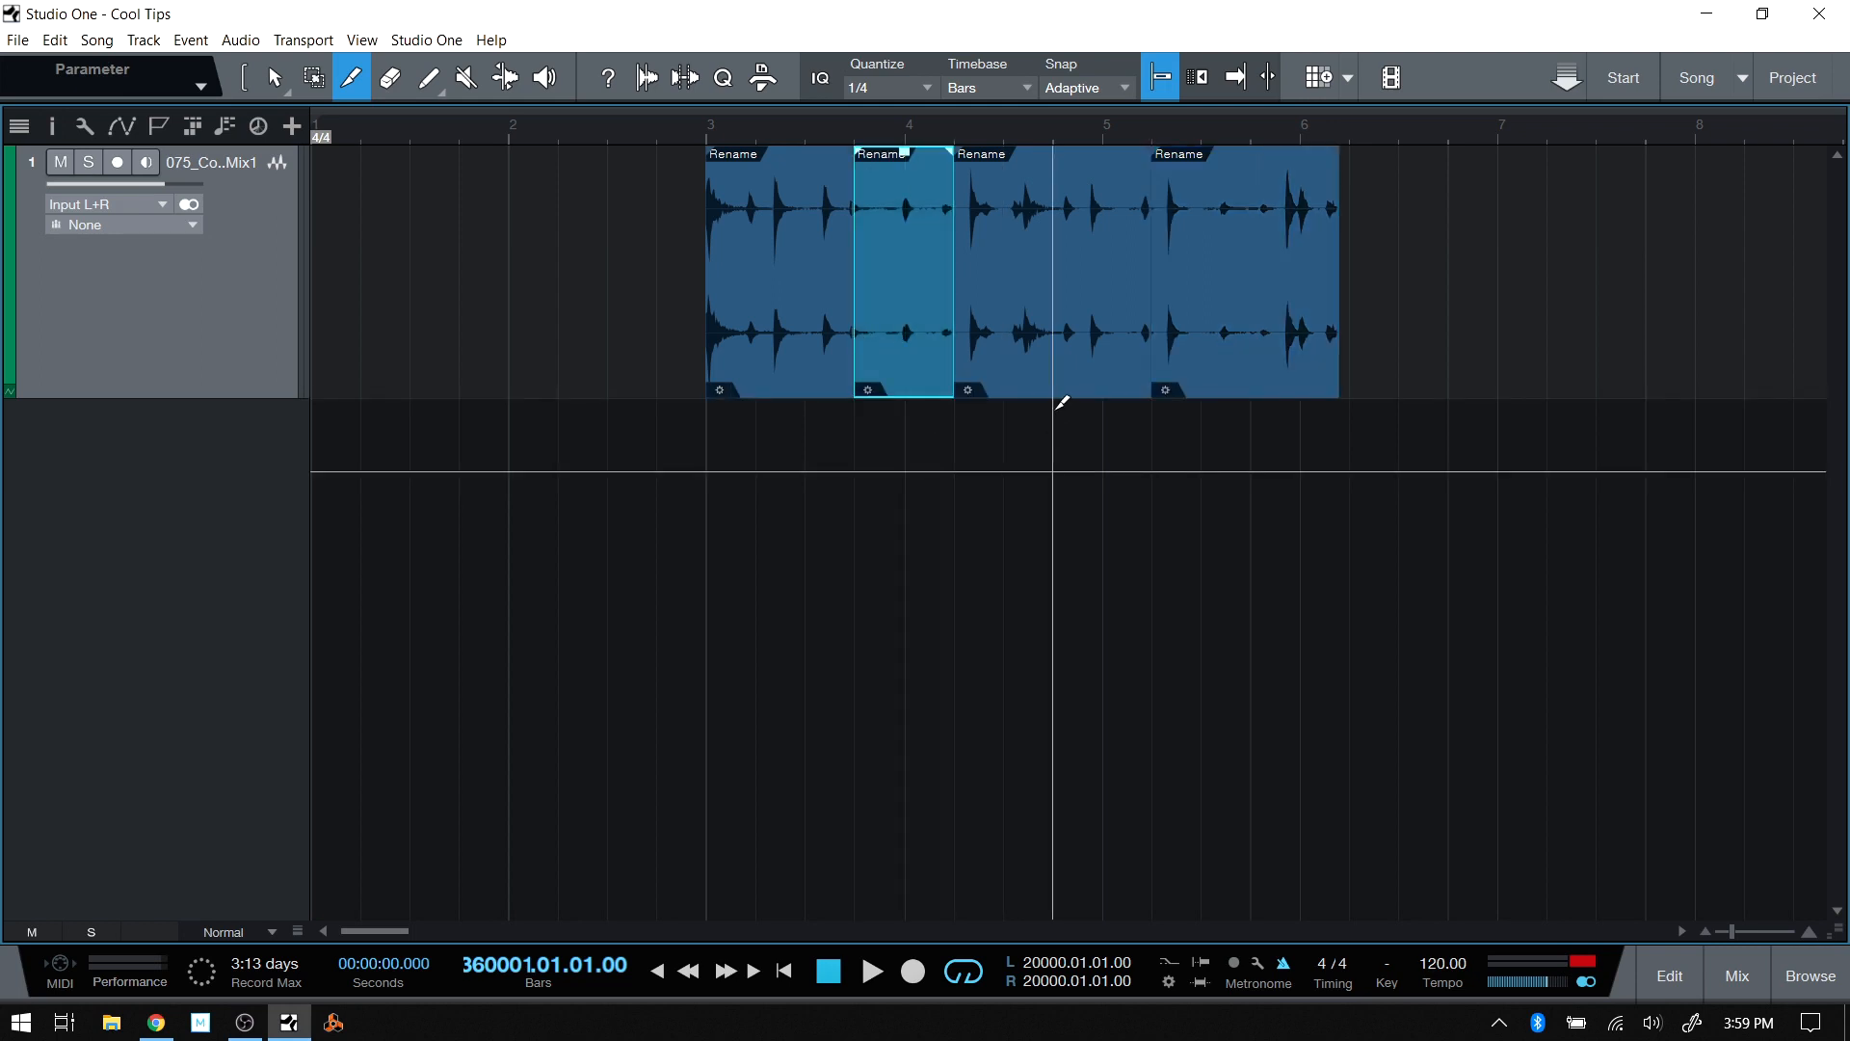
Select each piece of the split drum event with the Arrow tool and undo all three splits.
{"action": "key", "text": "1"}
{"action": "left_click", "coordinate": [805, 348]}
{"action": "left_click", "coordinate": [920, 325]}
{"action": "left_click", "coordinate": [1036, 337]}
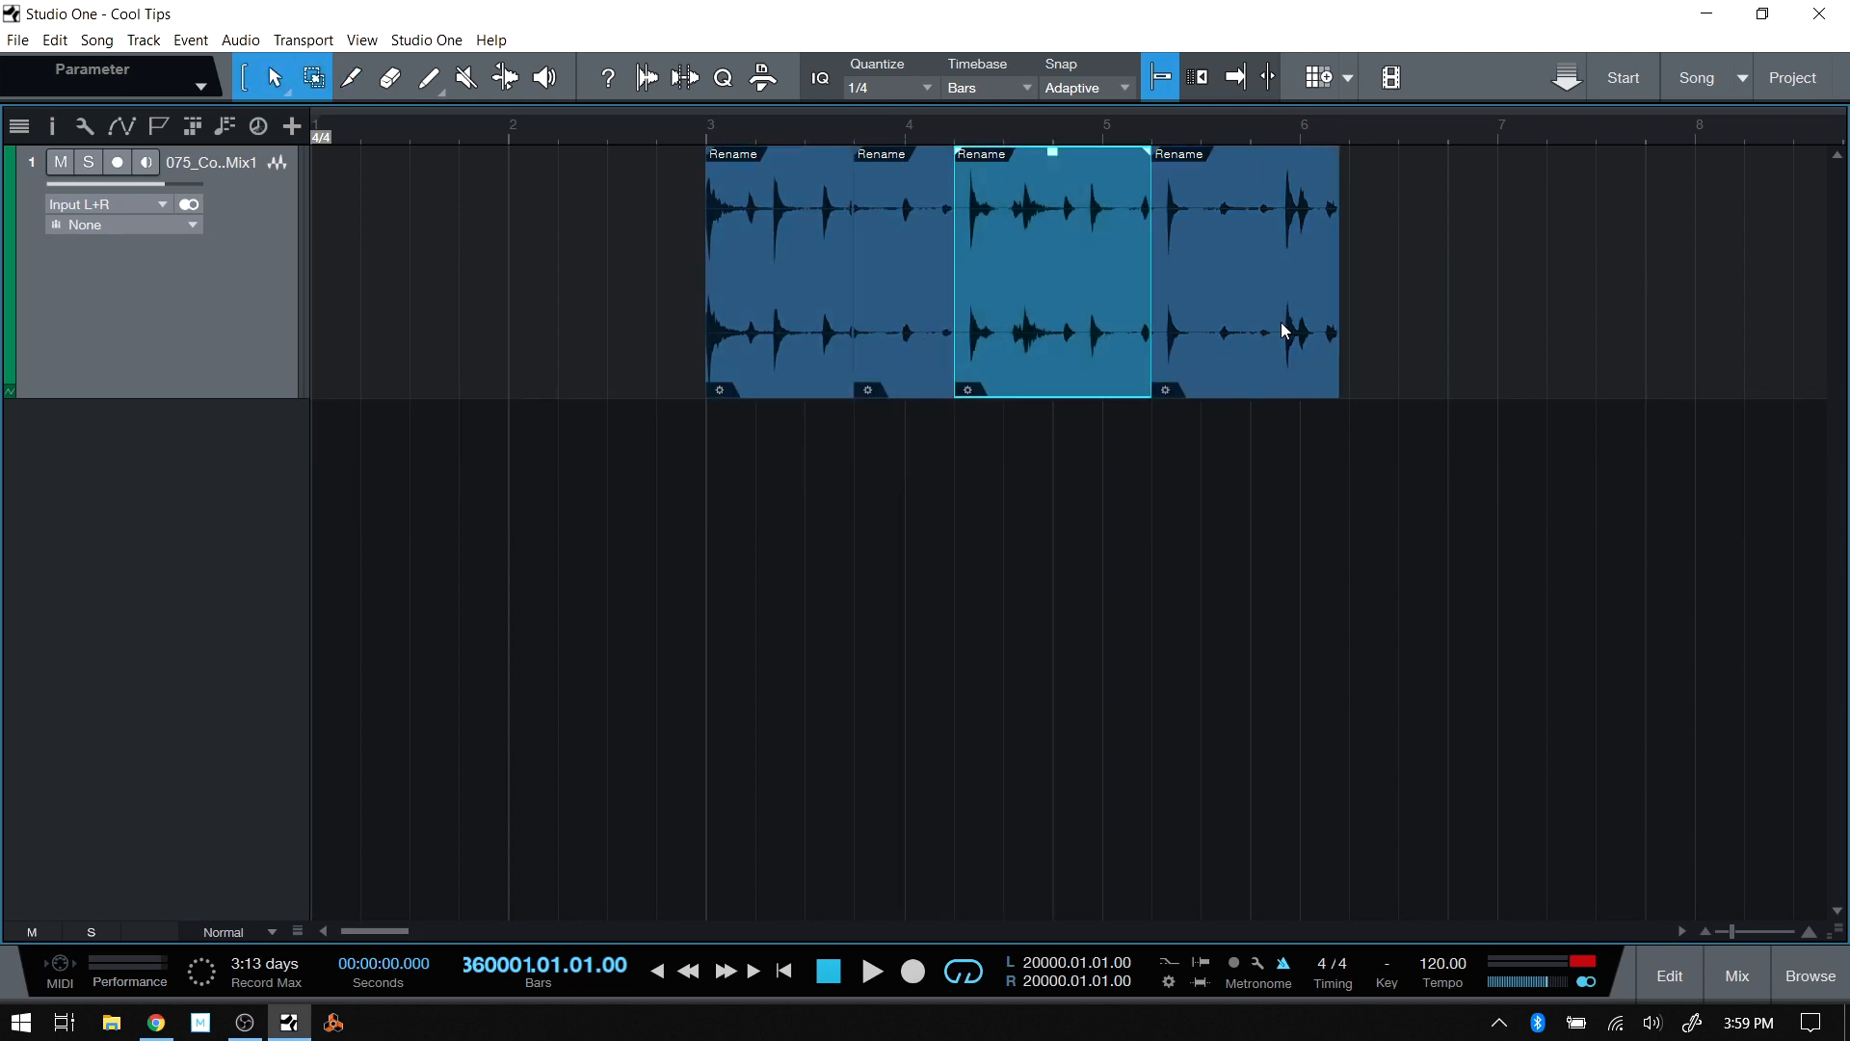
{"action": "left_click", "coordinate": [1277, 327]}
{"action": "key", "text": "ctrl+z"}
{"action": "key", "text": "ctrl+z"}
{"action": "key", "text": "ctrl+z"}
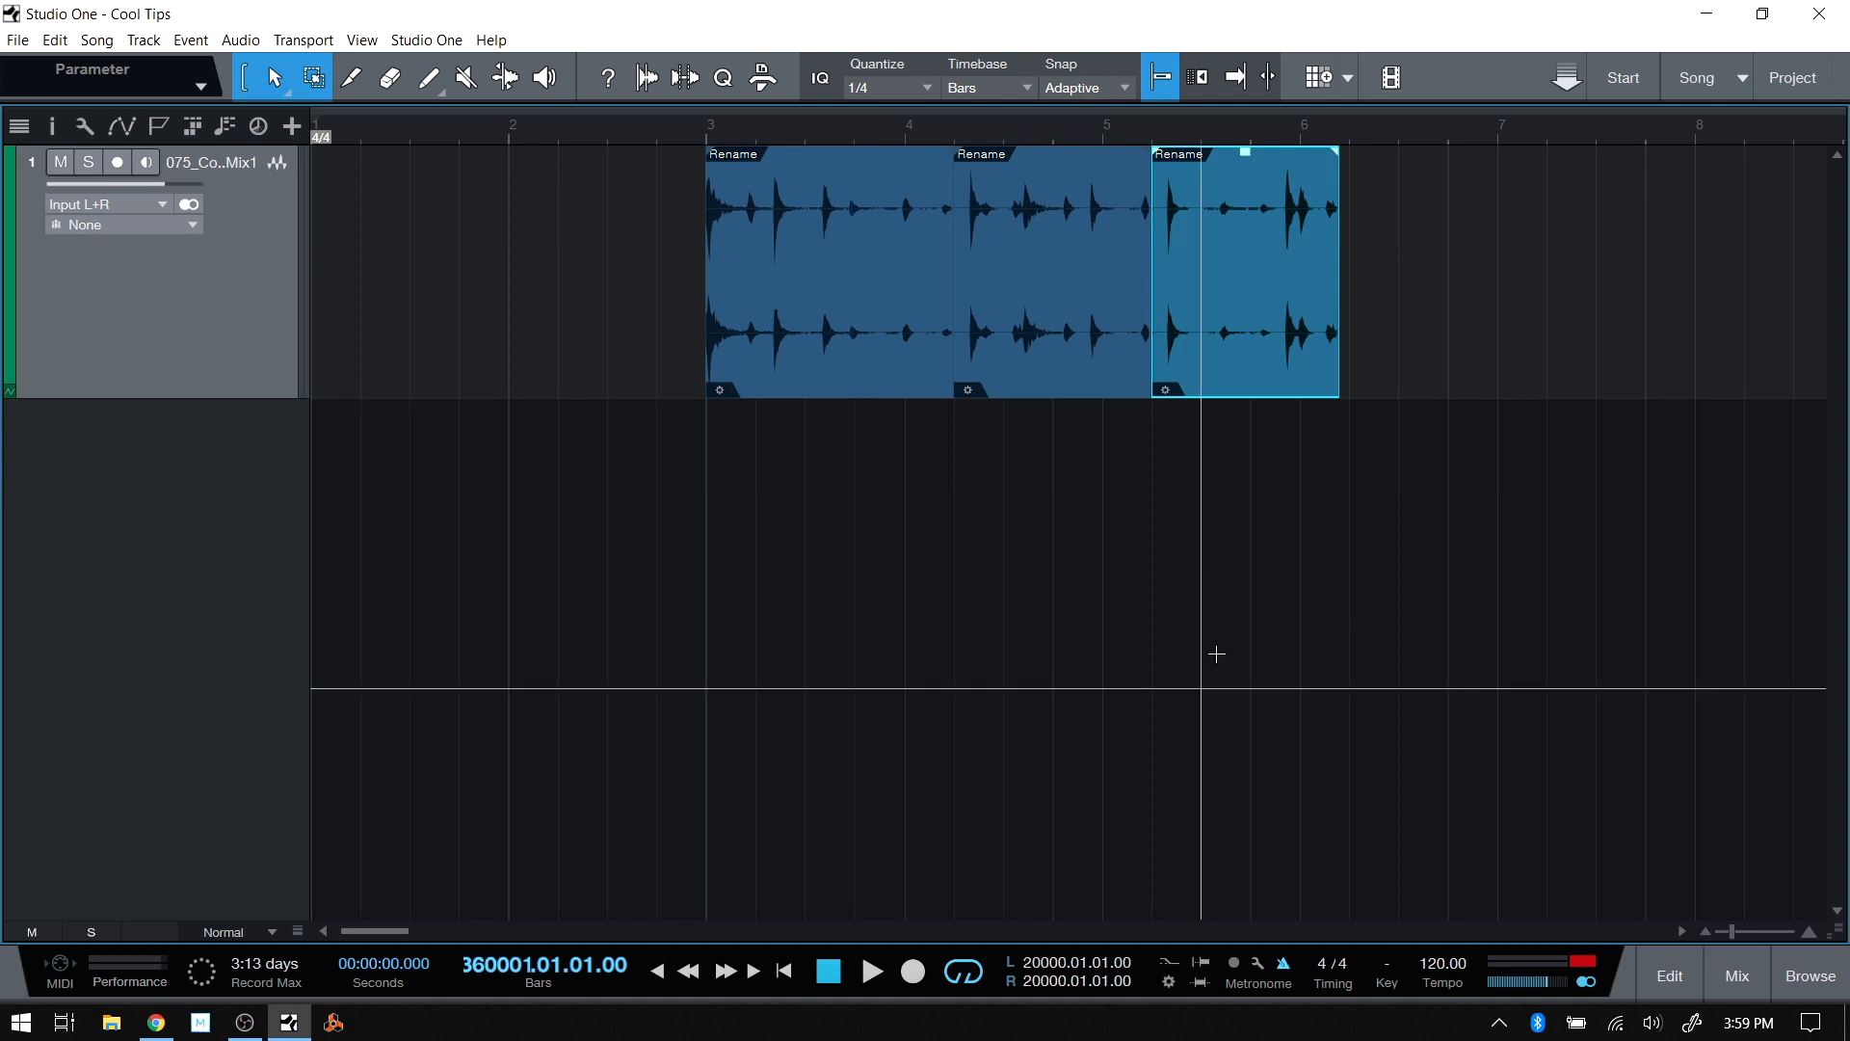
{"action": "left_click", "coordinate": [1053, 371]}
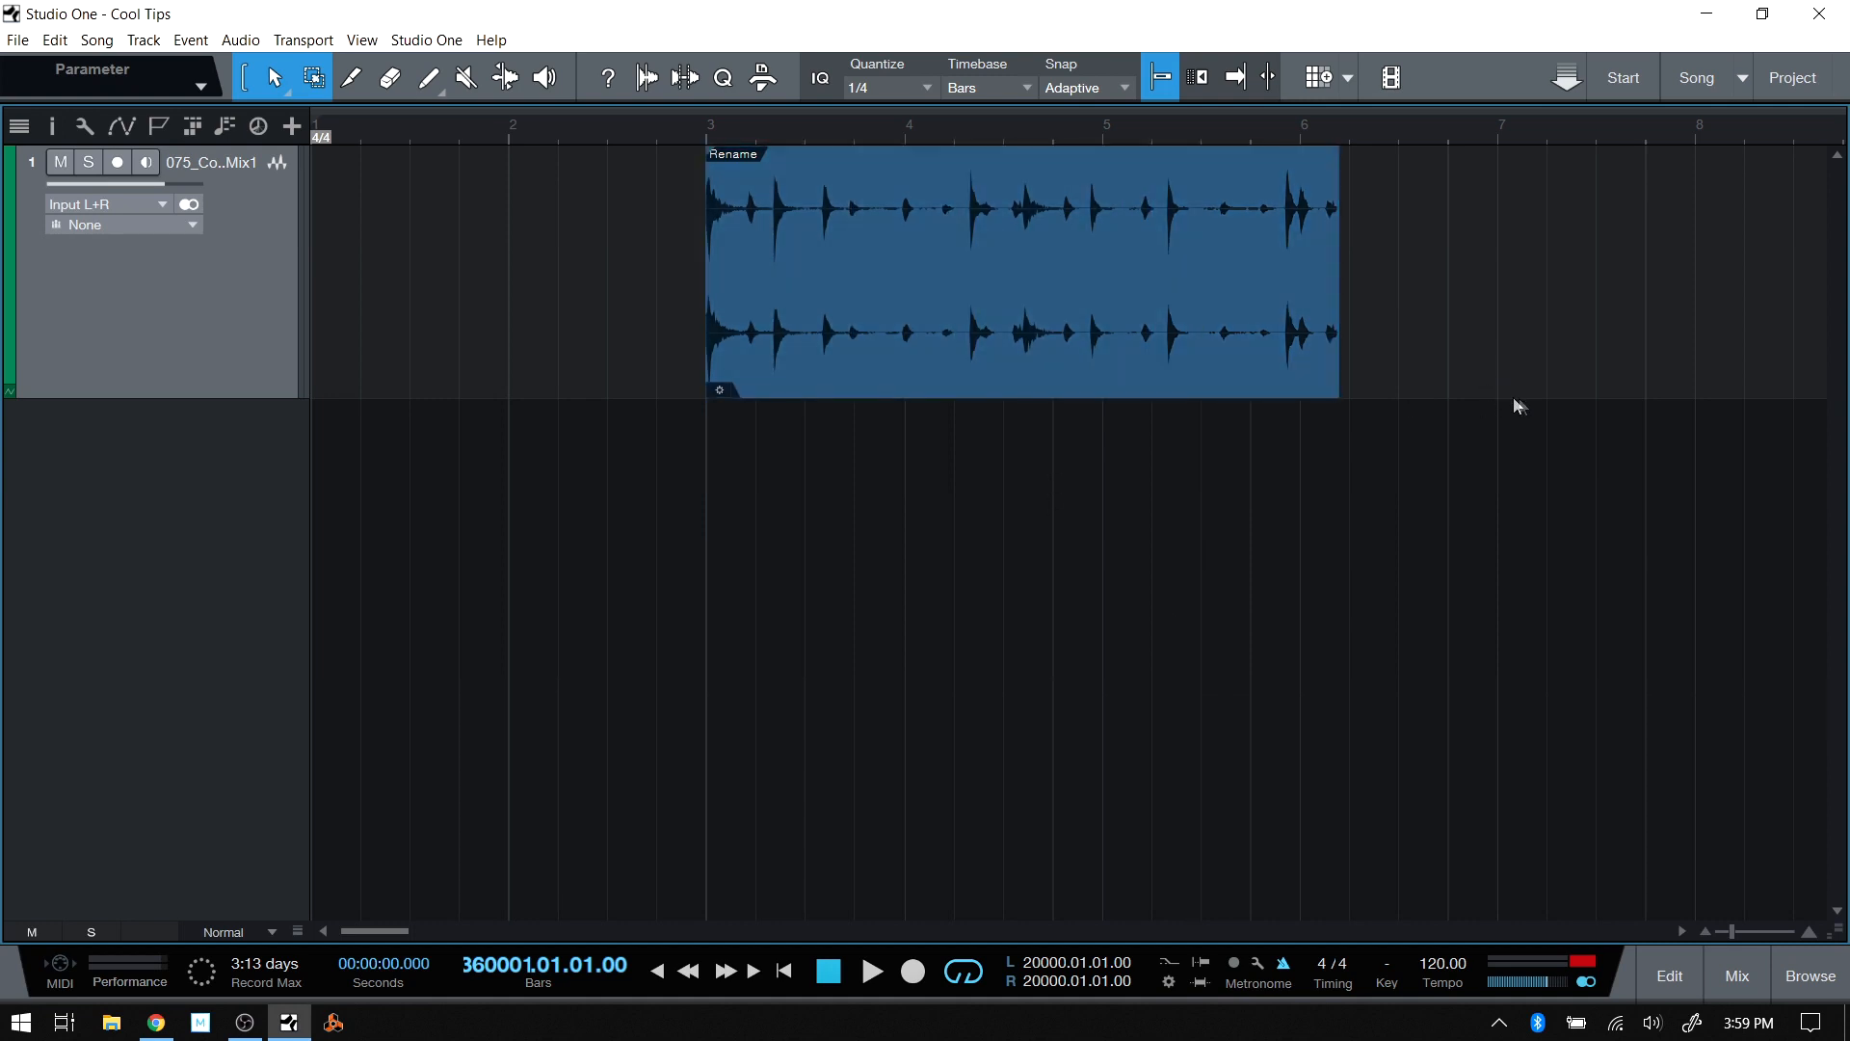
Turn on Edit Lock for the drum event and deselect it.
{"action": "right_click", "coordinate": [1045, 371]}
{"action": "left_click", "coordinate": [1328, 487]}
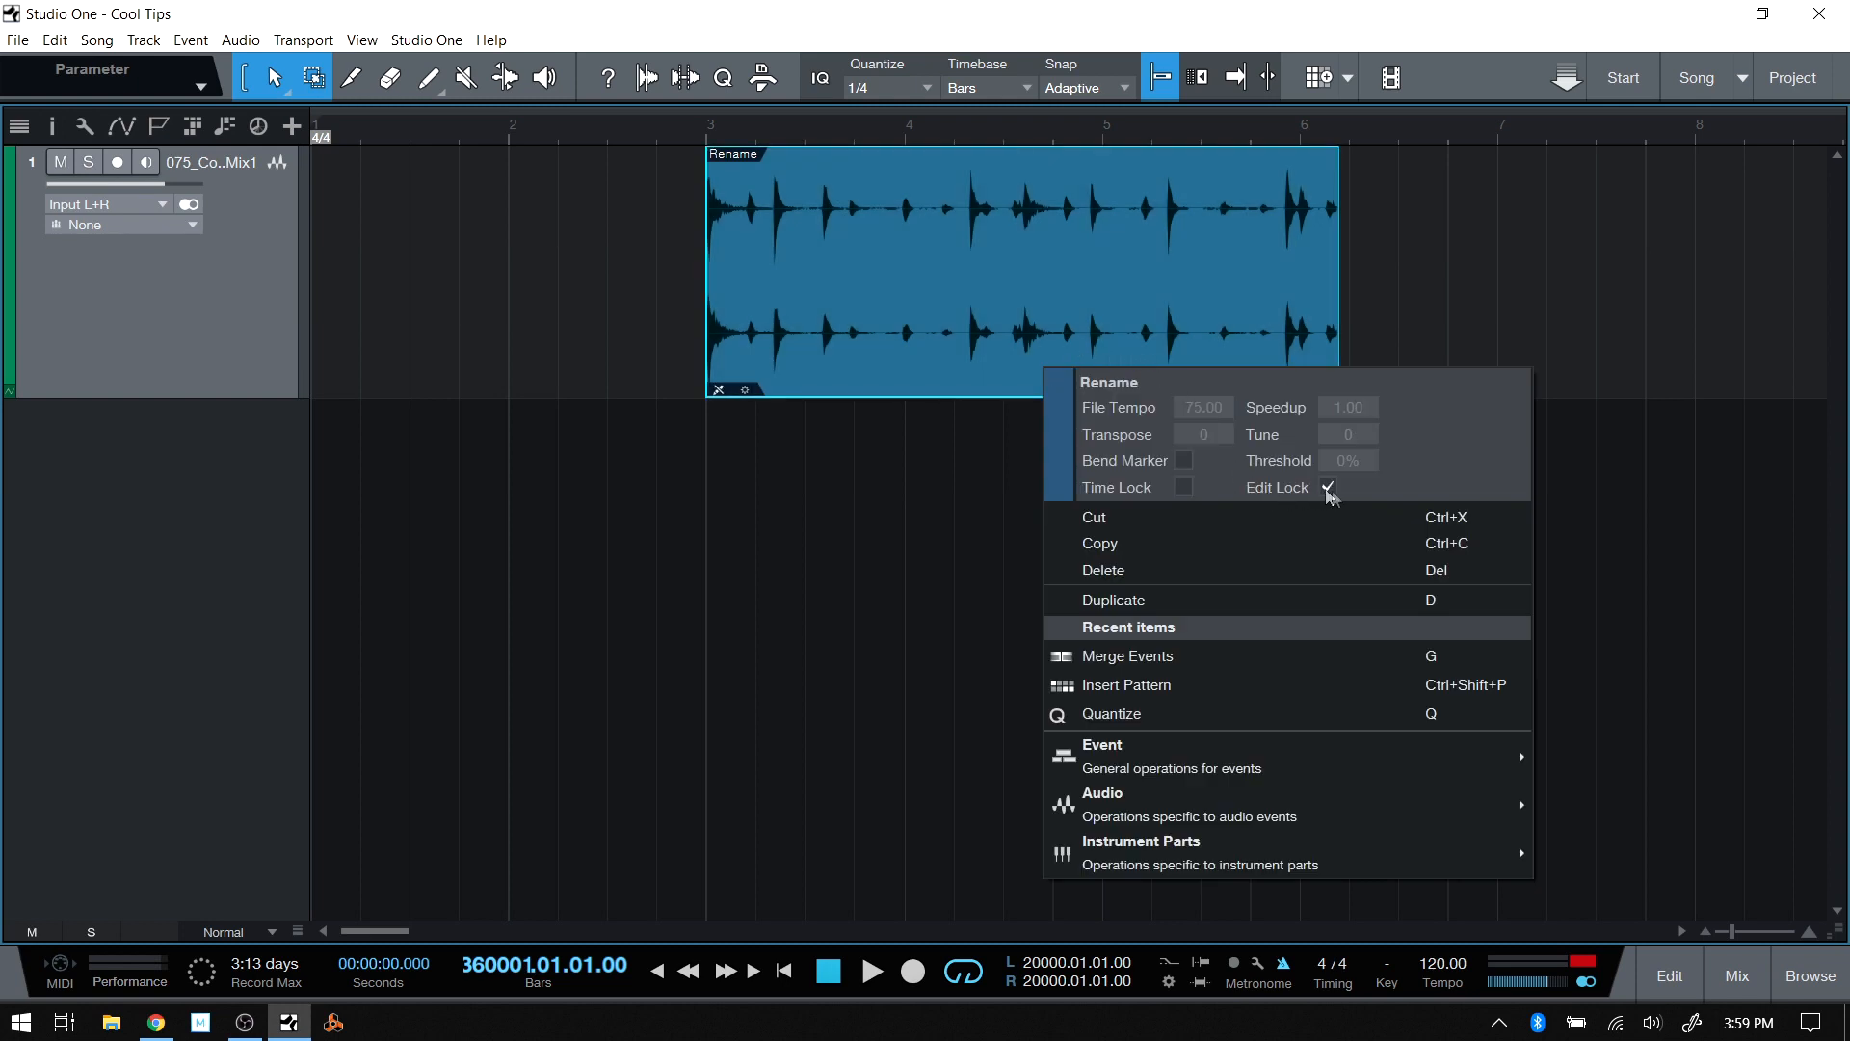
{"action": "left_click", "coordinate": [1563, 343]}
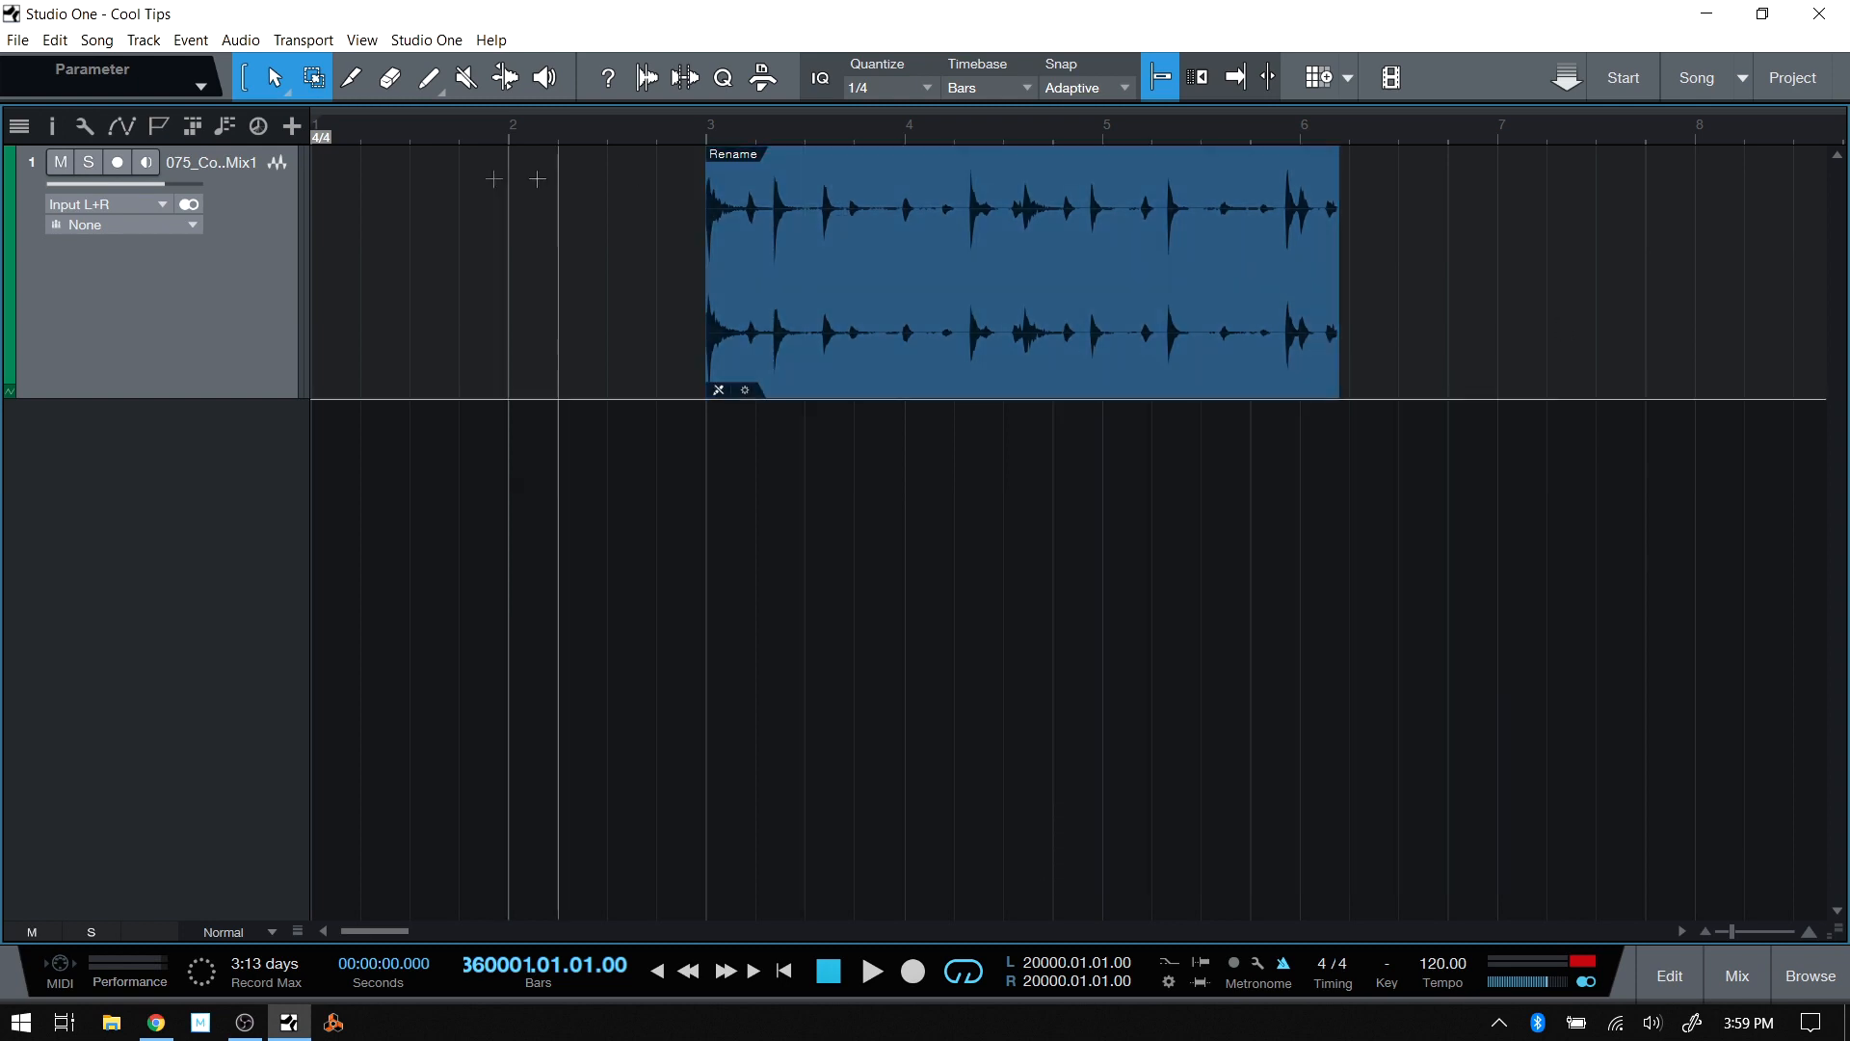
Try the Split tool and a fade-out on the edit-locked drum event.
{"action": "left_click", "coordinate": [353, 79]}
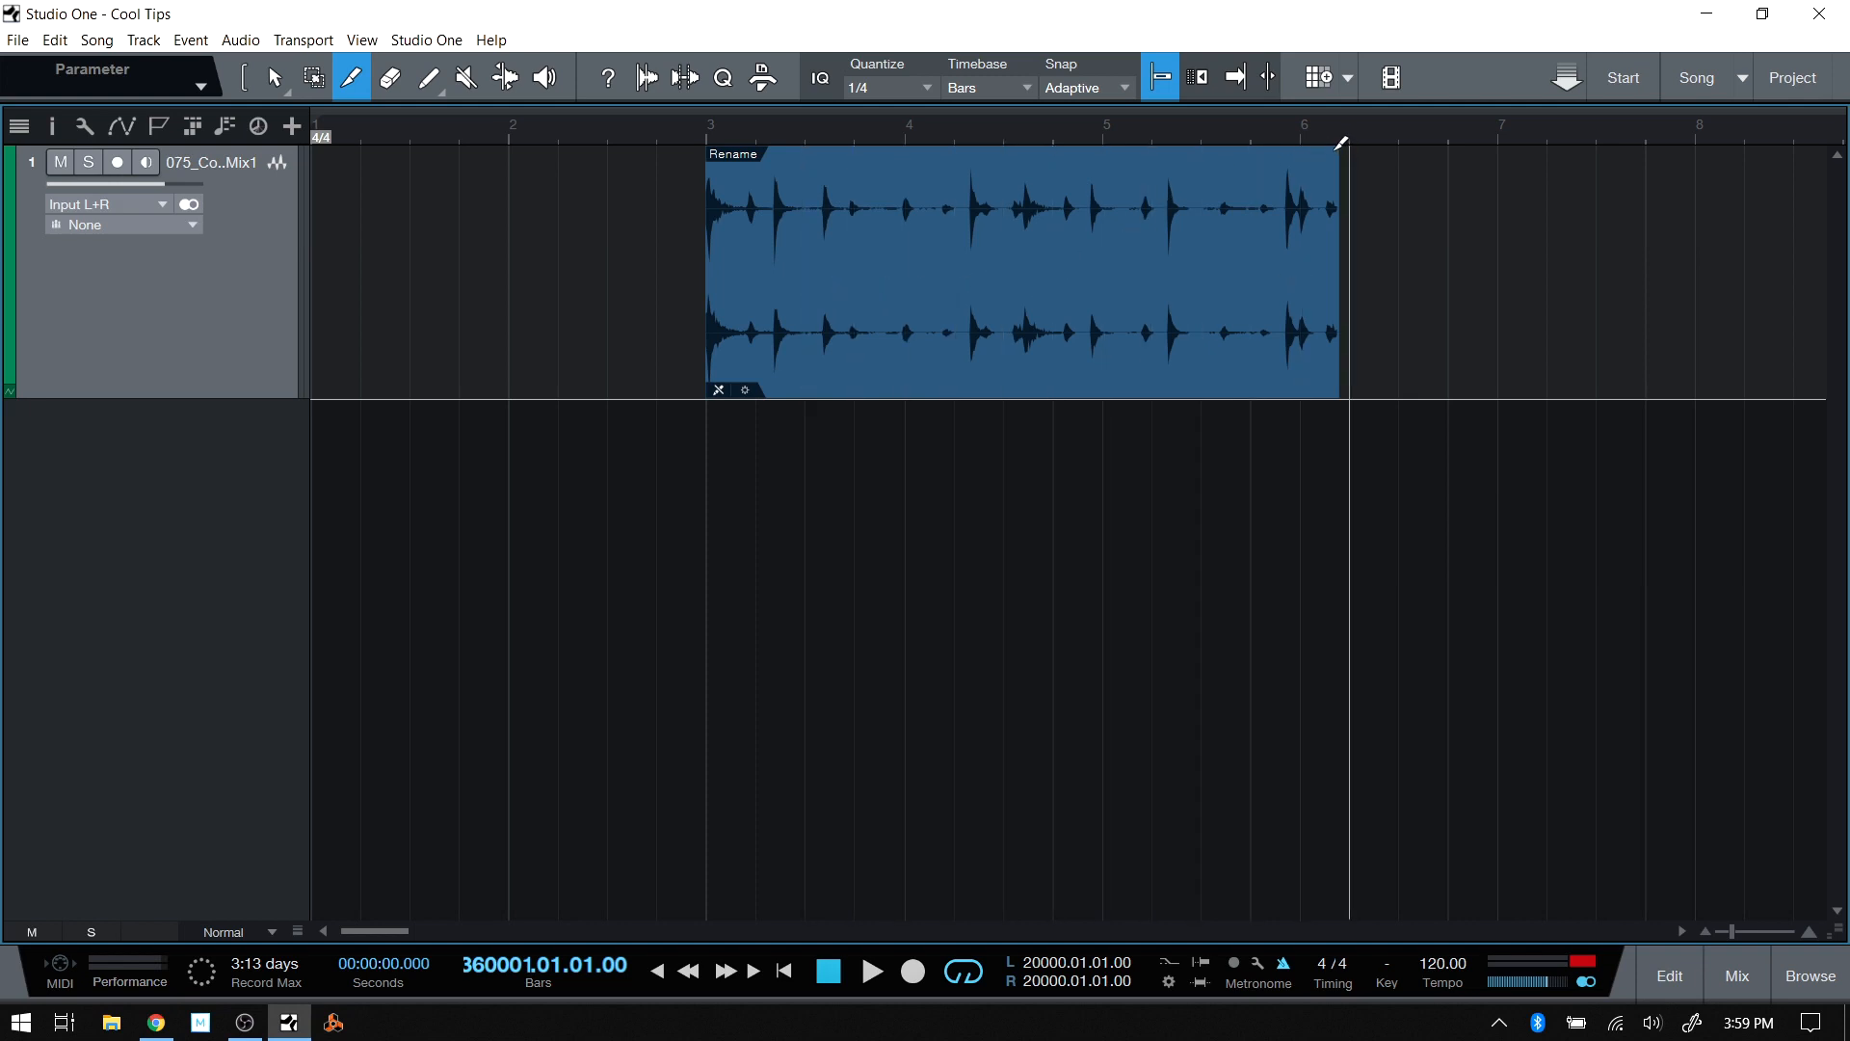
{"action": "left_click", "coordinate": [274, 79]}
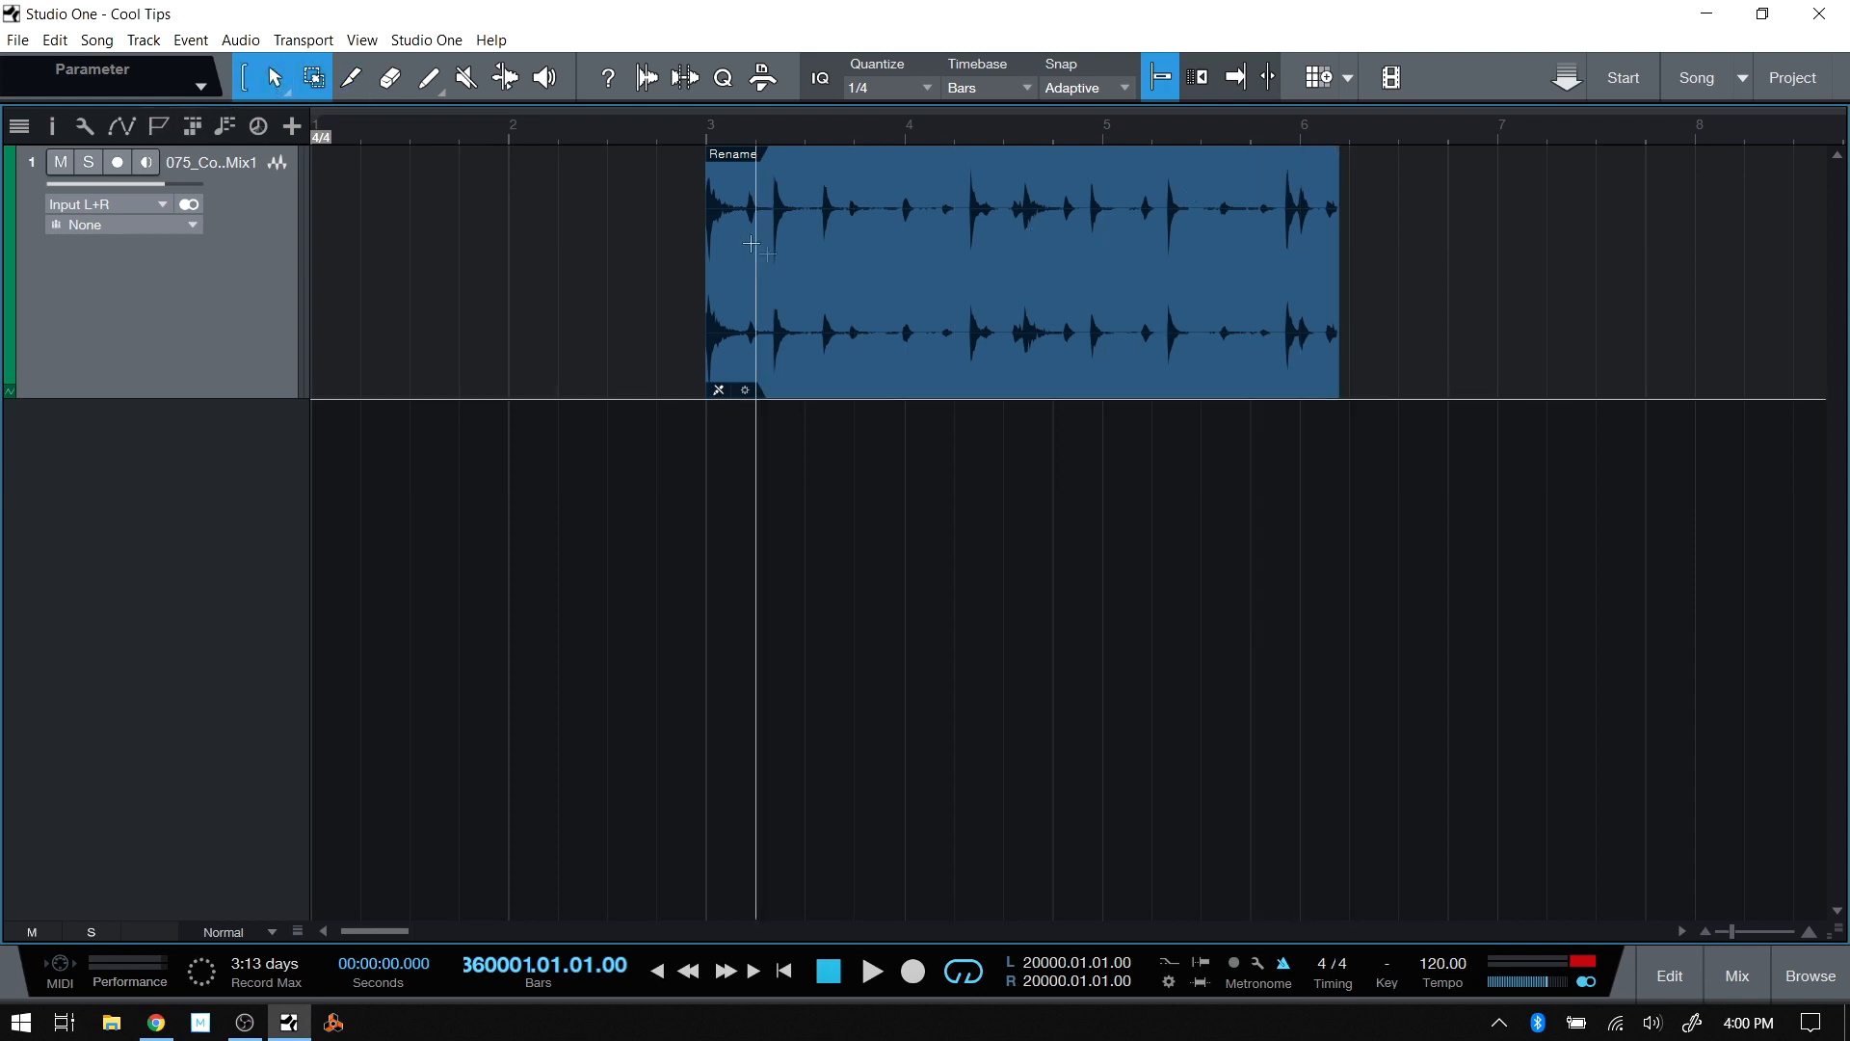
{"action": "left_click_drag", "start_coordinate": [1338, 151], "coordinate": [1251, 164]}
{"action": "left_click", "coordinate": [1055, 376]}
{"action": "left_click", "coordinate": [1238, 278]}
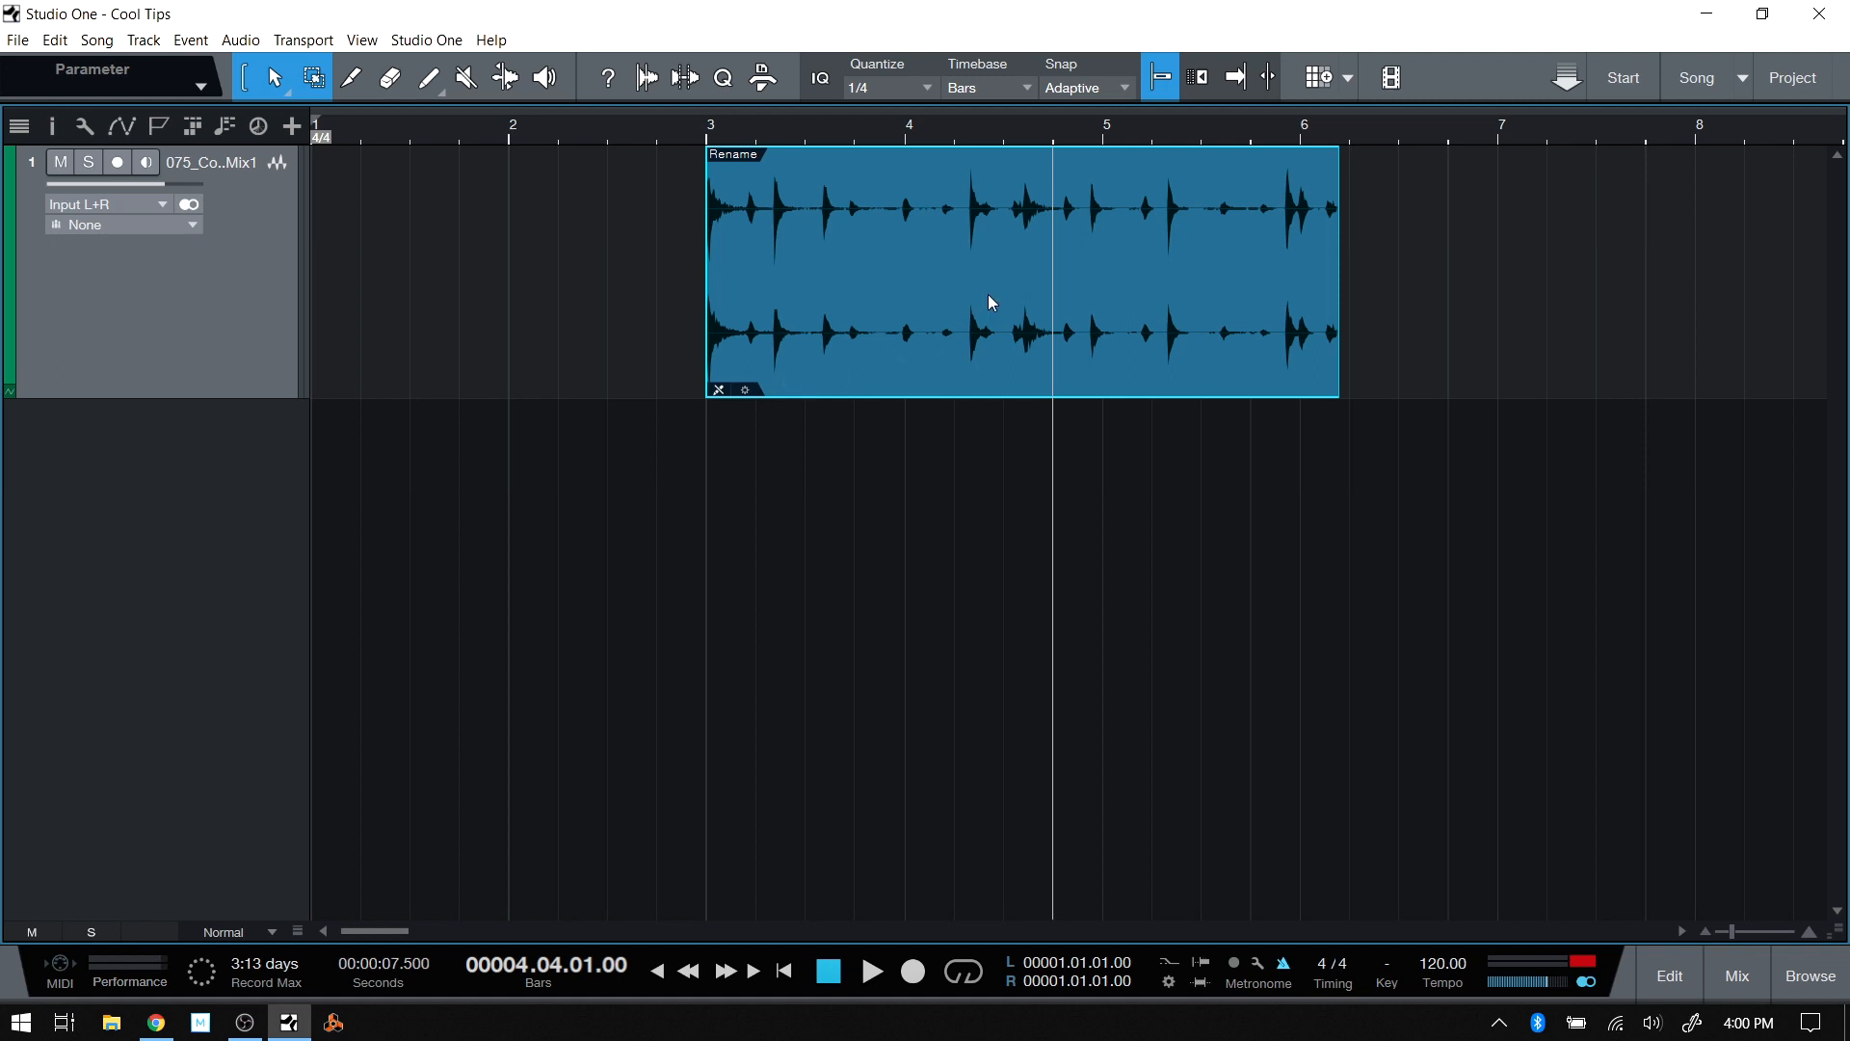
Turn off Edit Lock for the drum event and deselect it.
{"action": "right_click", "coordinate": [953, 327]}
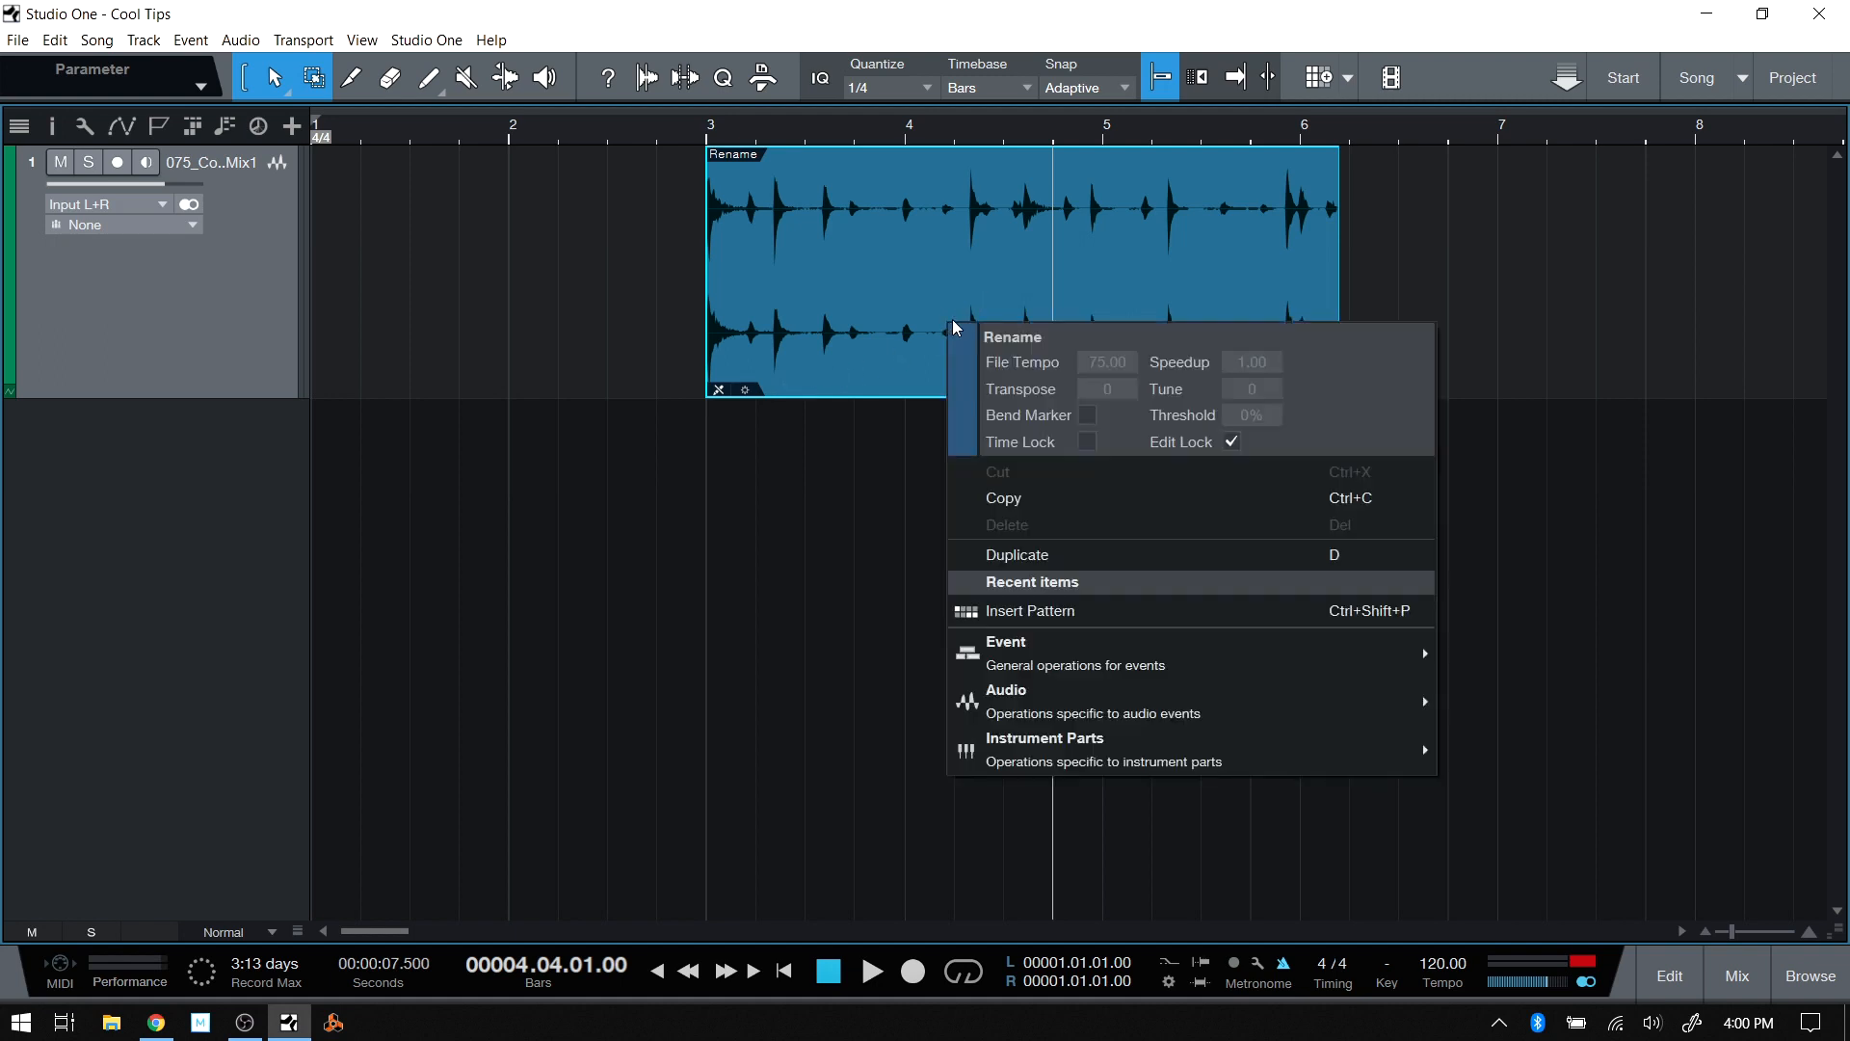
{"action": "left_click", "coordinate": [1232, 444]}
{"action": "left_click", "coordinate": [747, 594]}
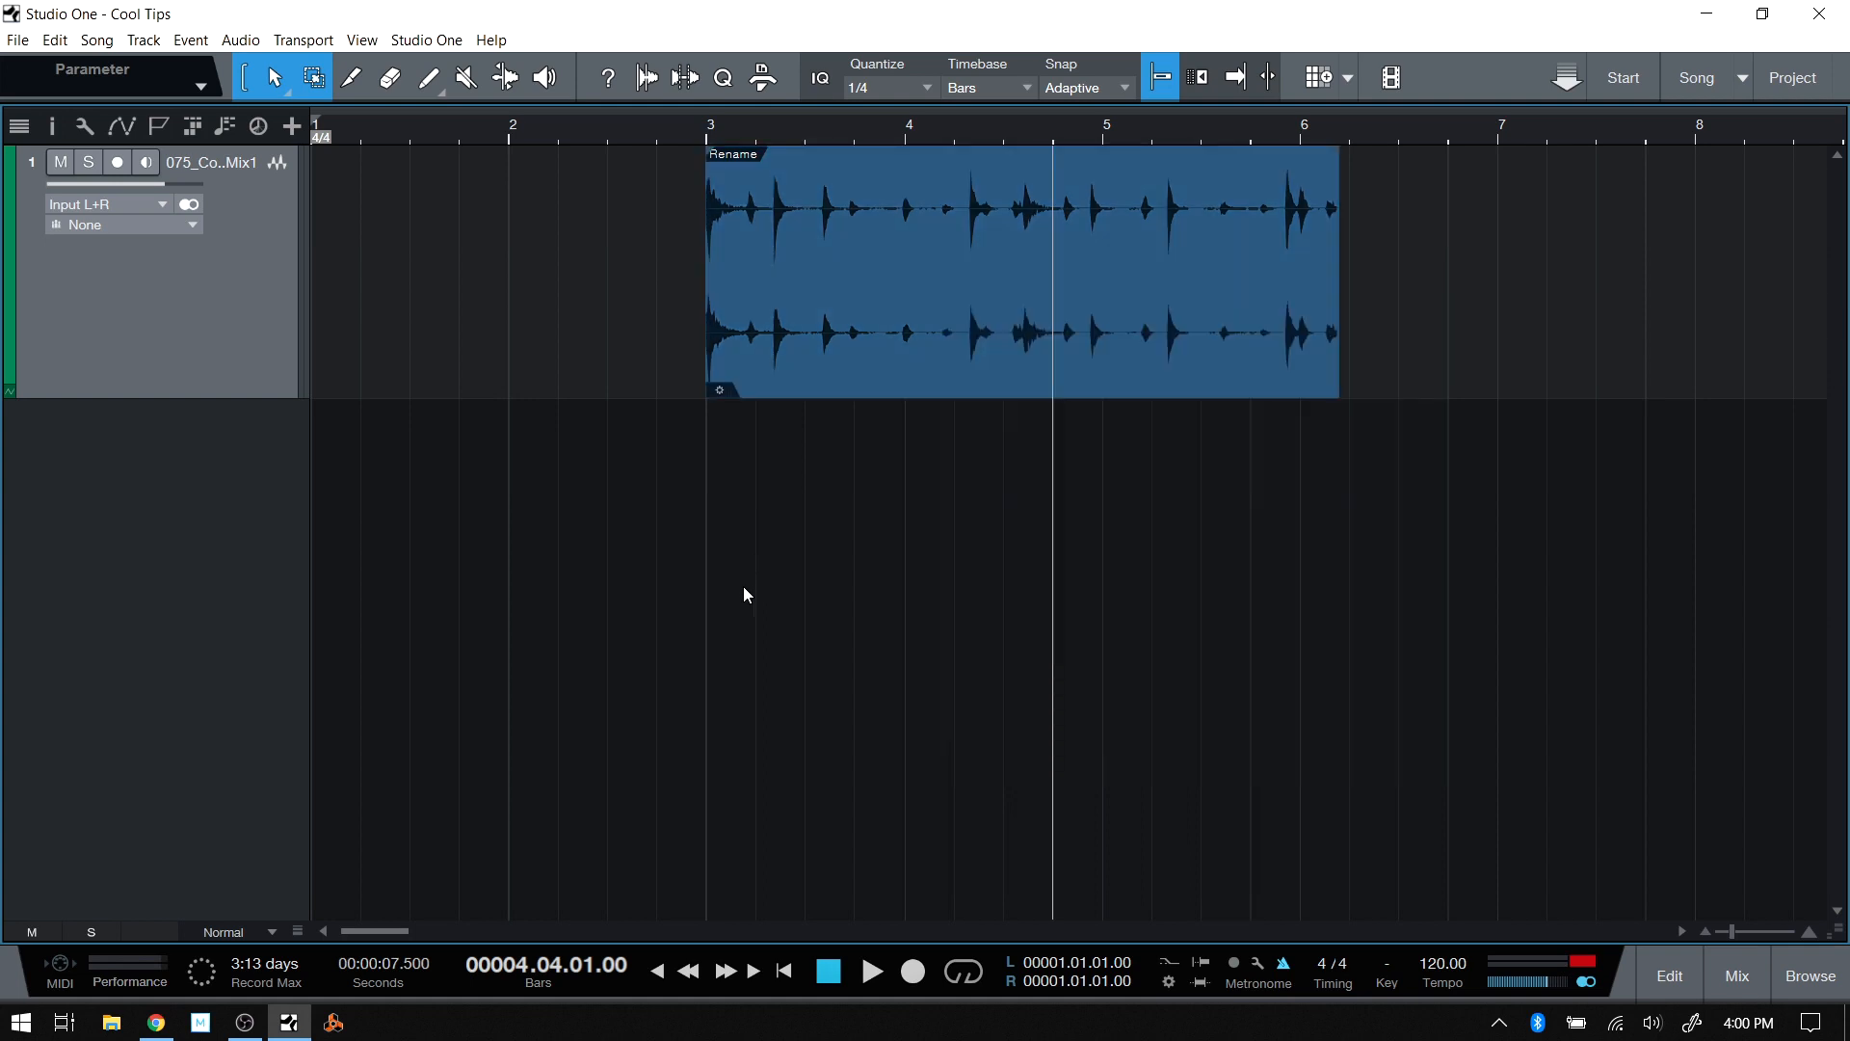
Review the drum event's settings in its properties and in the enlarged event section of the inspector, and close the inspector.
{"action": "right_click", "coordinate": [923, 296]}
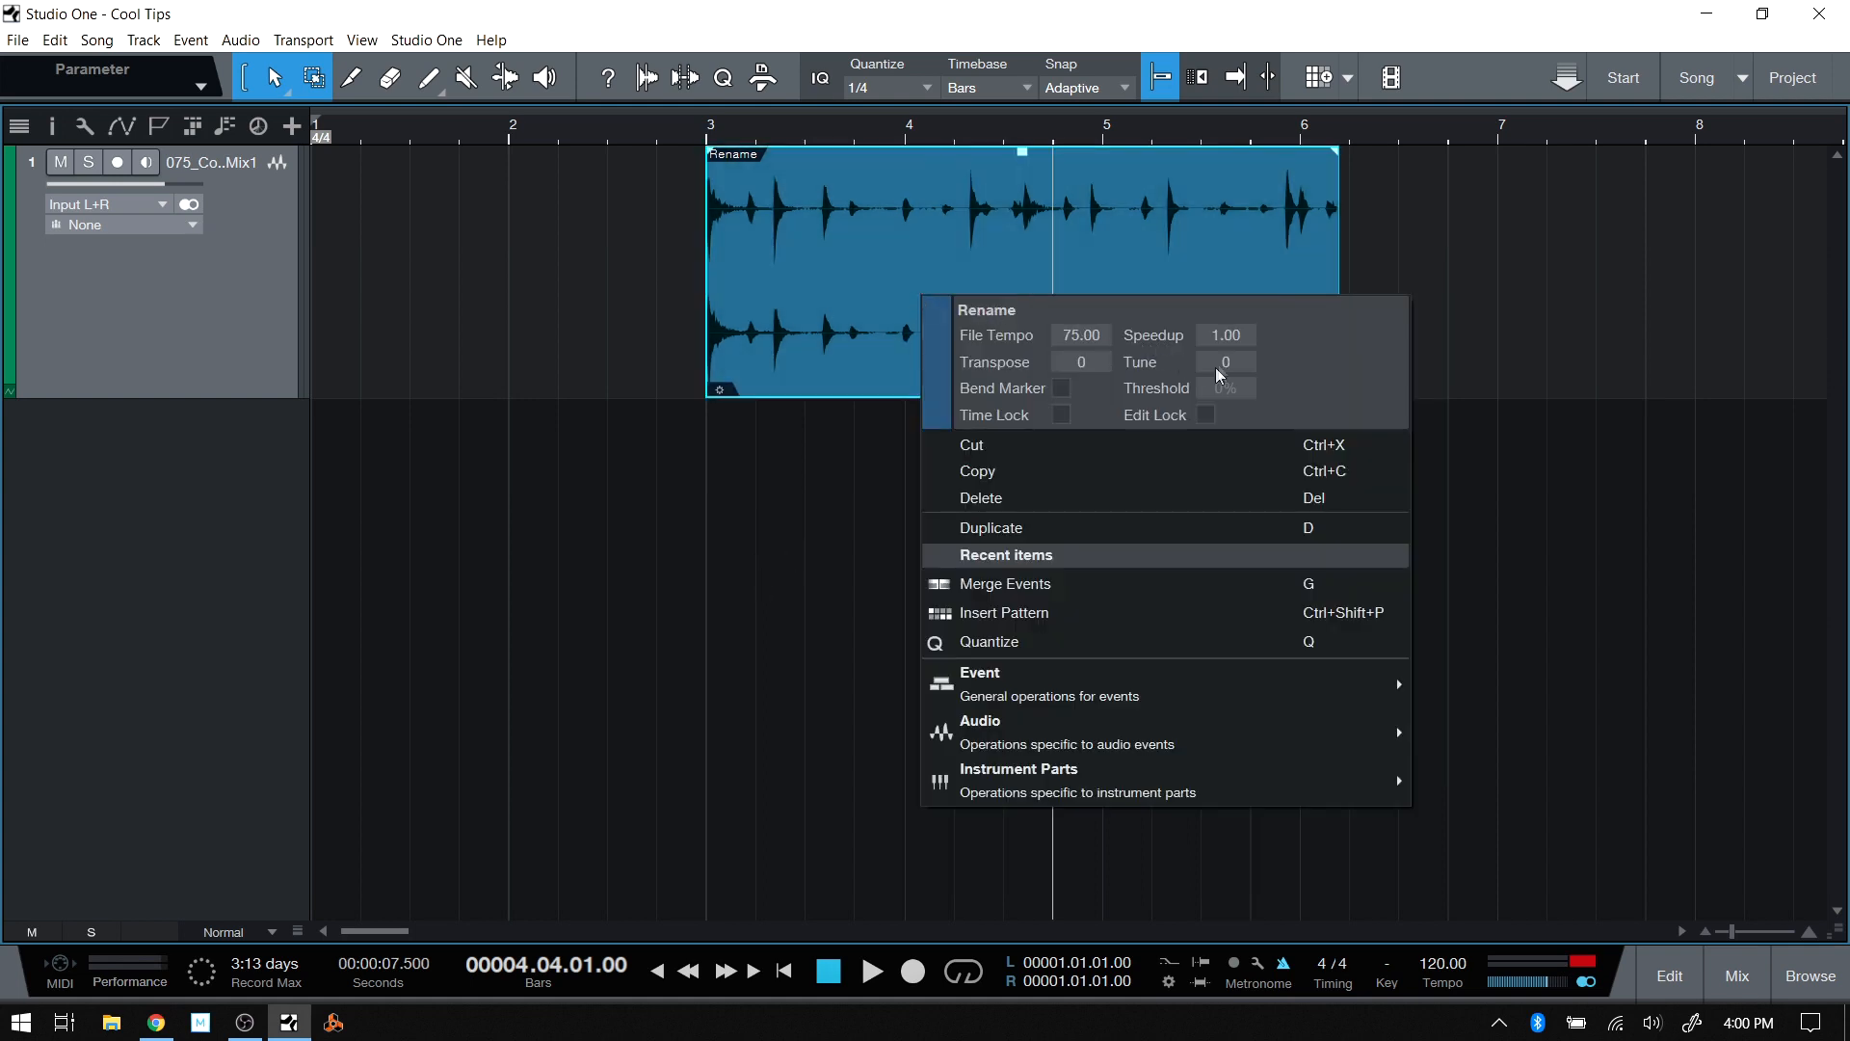
{"action": "left_click", "coordinate": [1607, 361]}
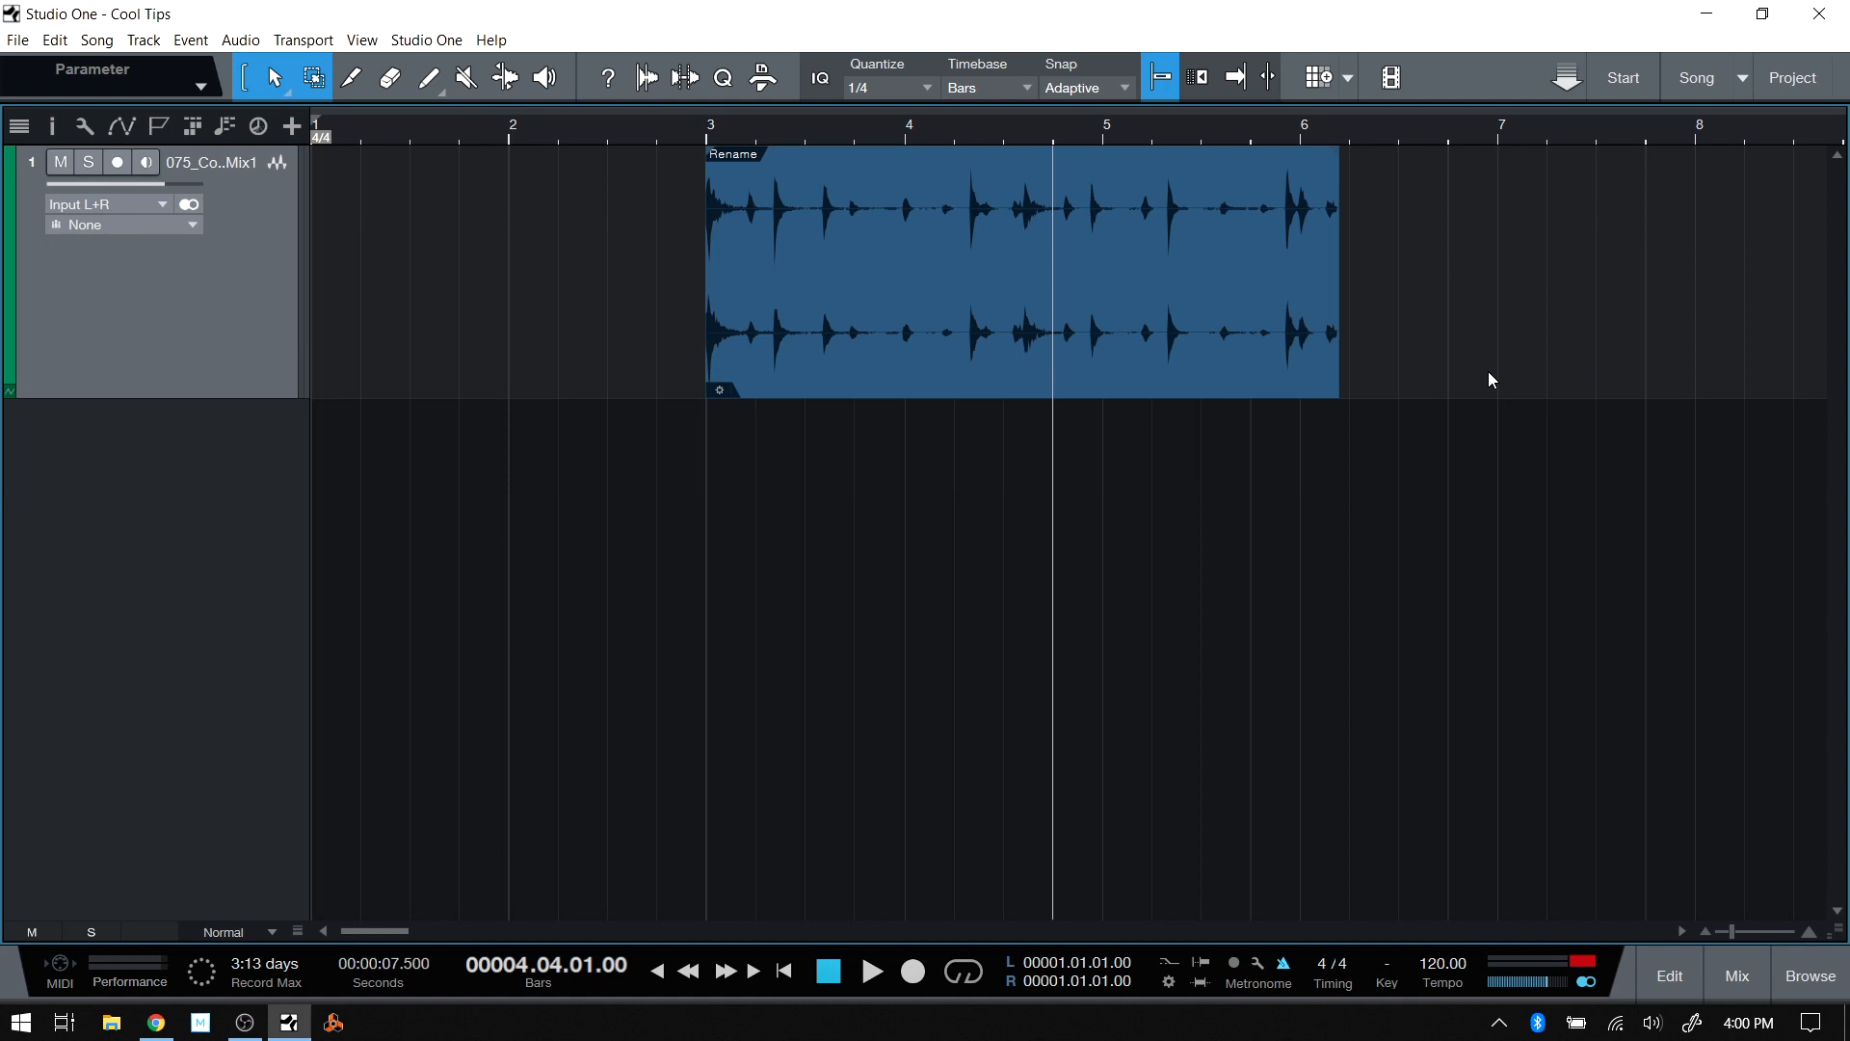
{"action": "left_click", "coordinate": [52, 125]}
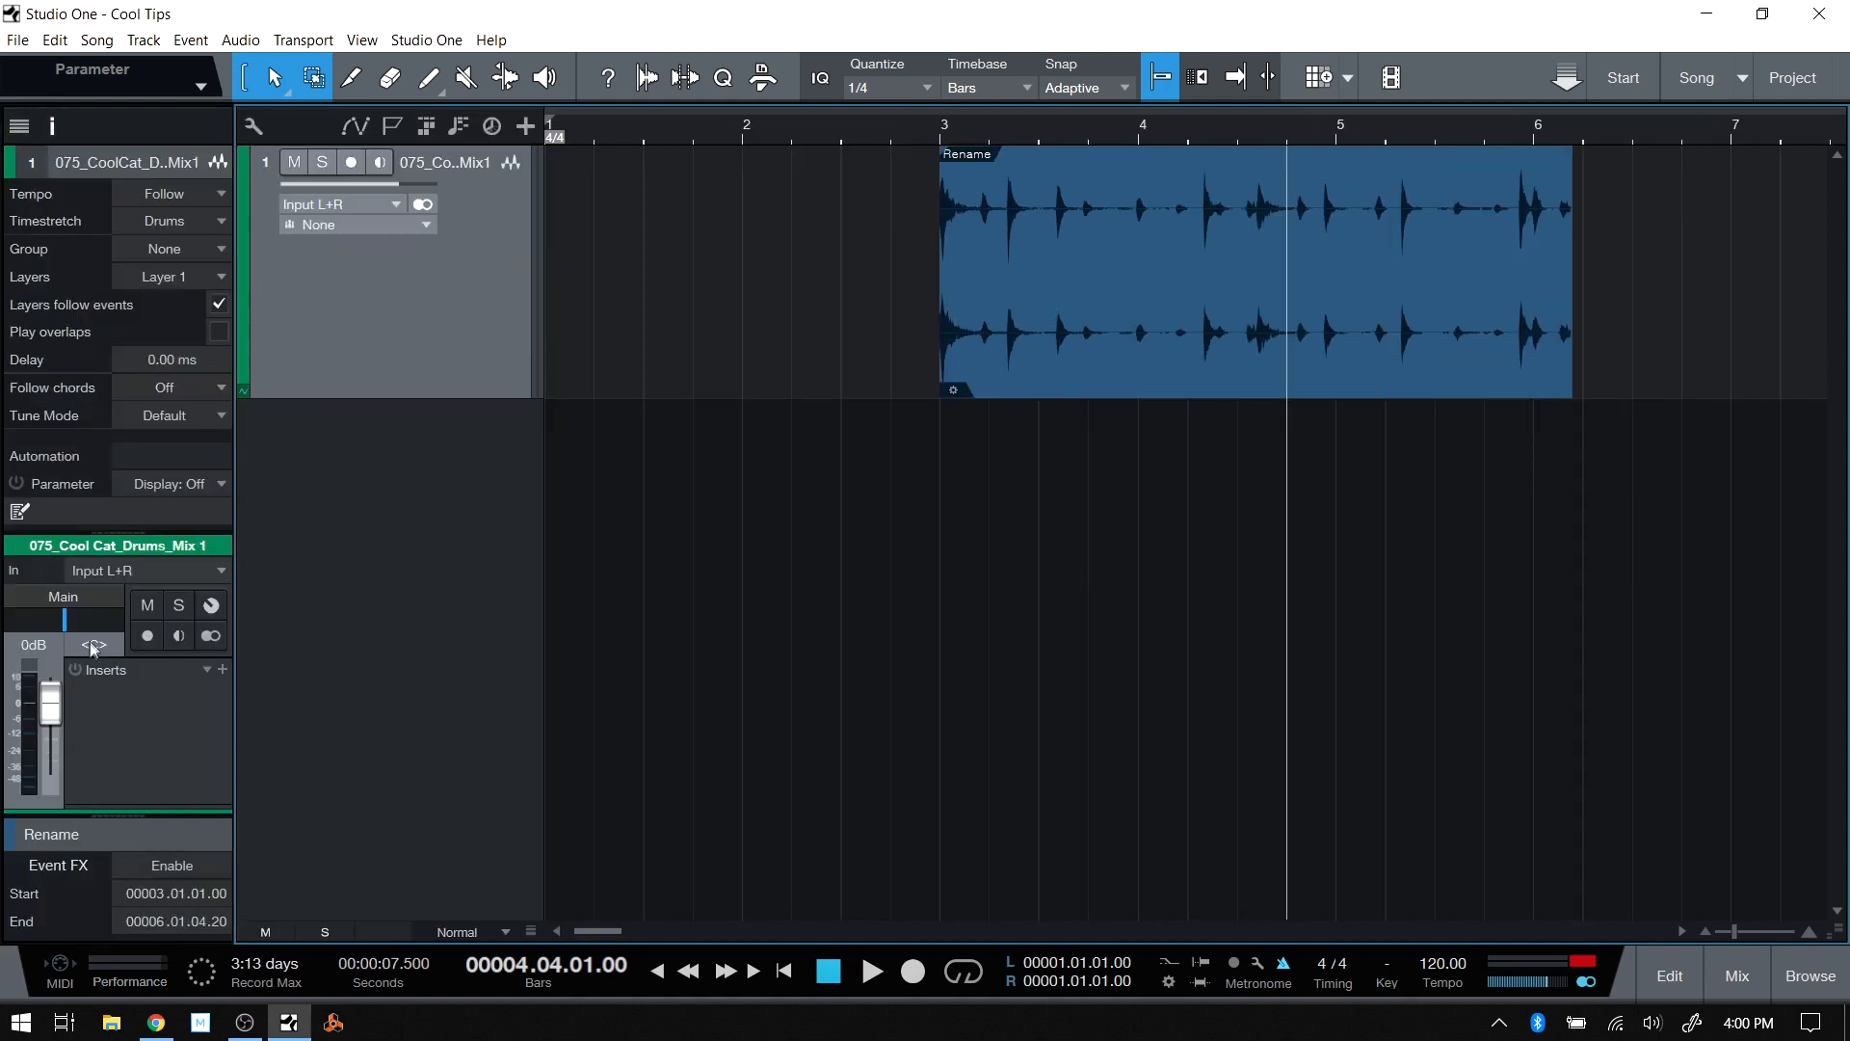
{"action": "left_click_drag", "start_coordinate": [106, 815], "coordinate": [106, 535]}
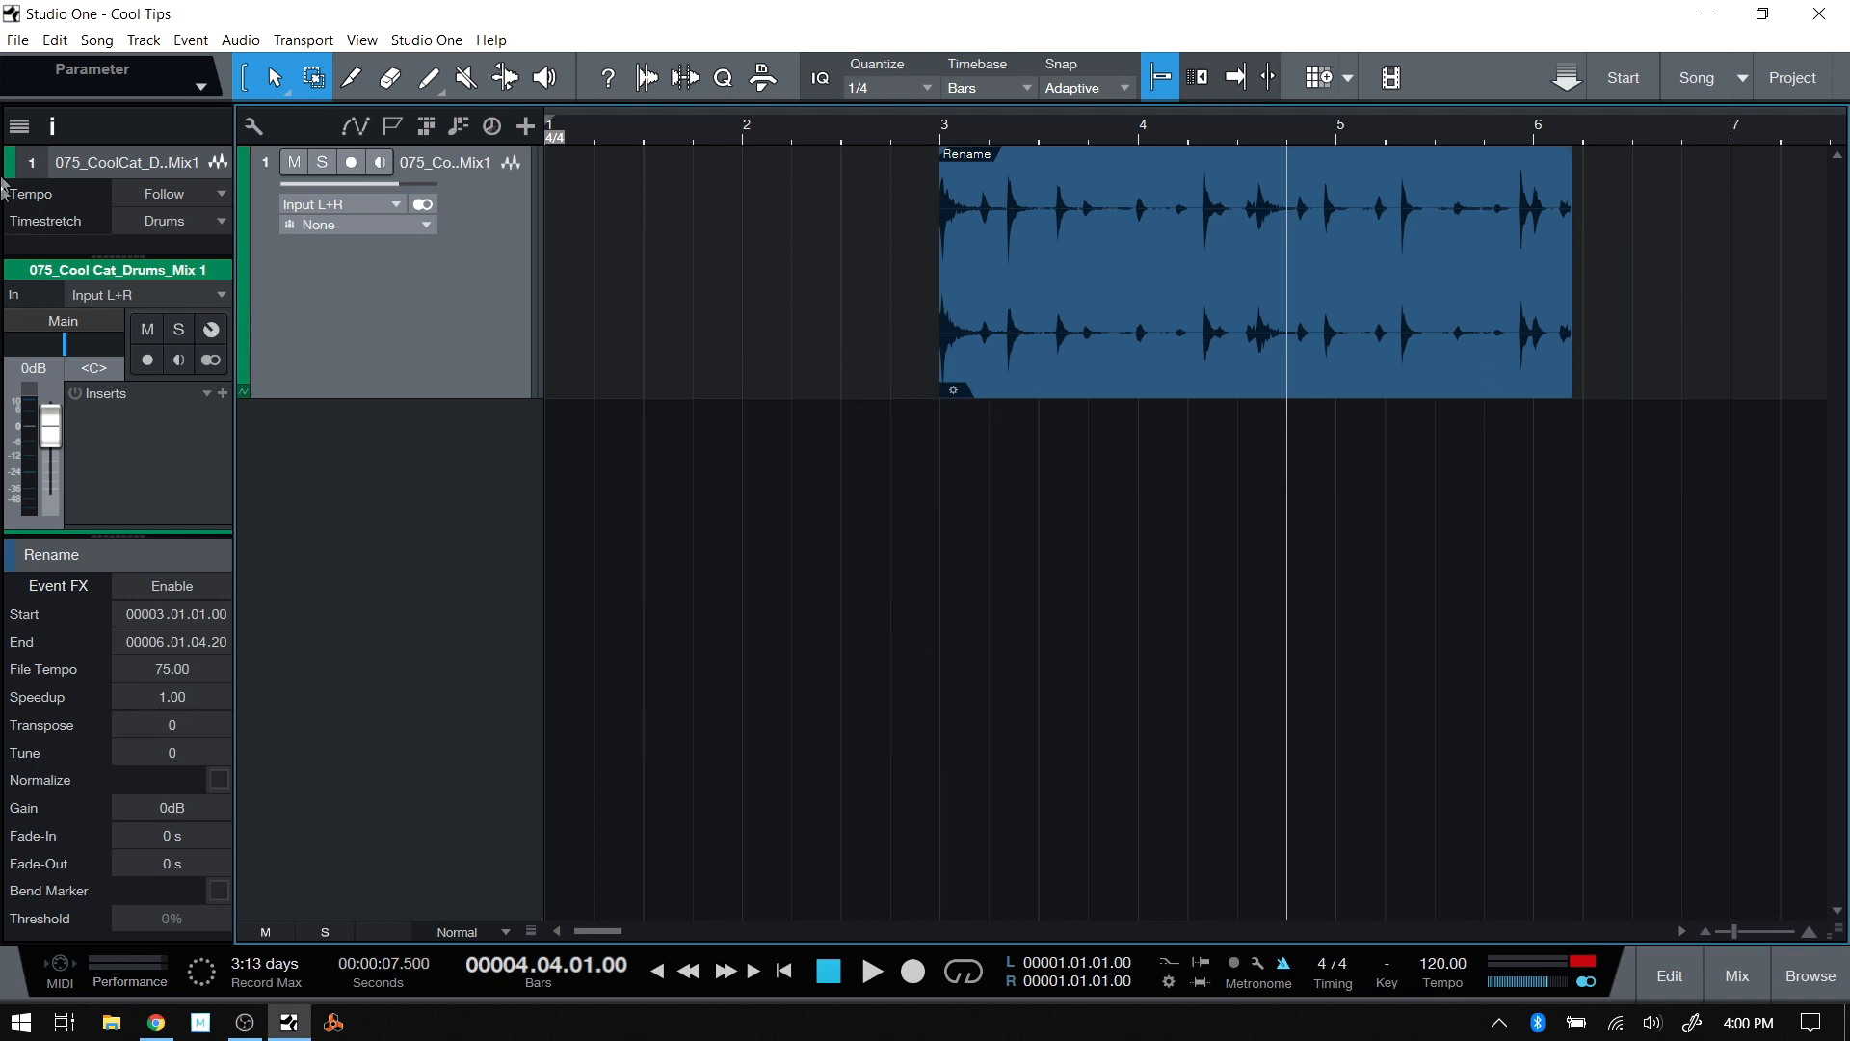
{"action": "left_click", "coordinate": [53, 125]}
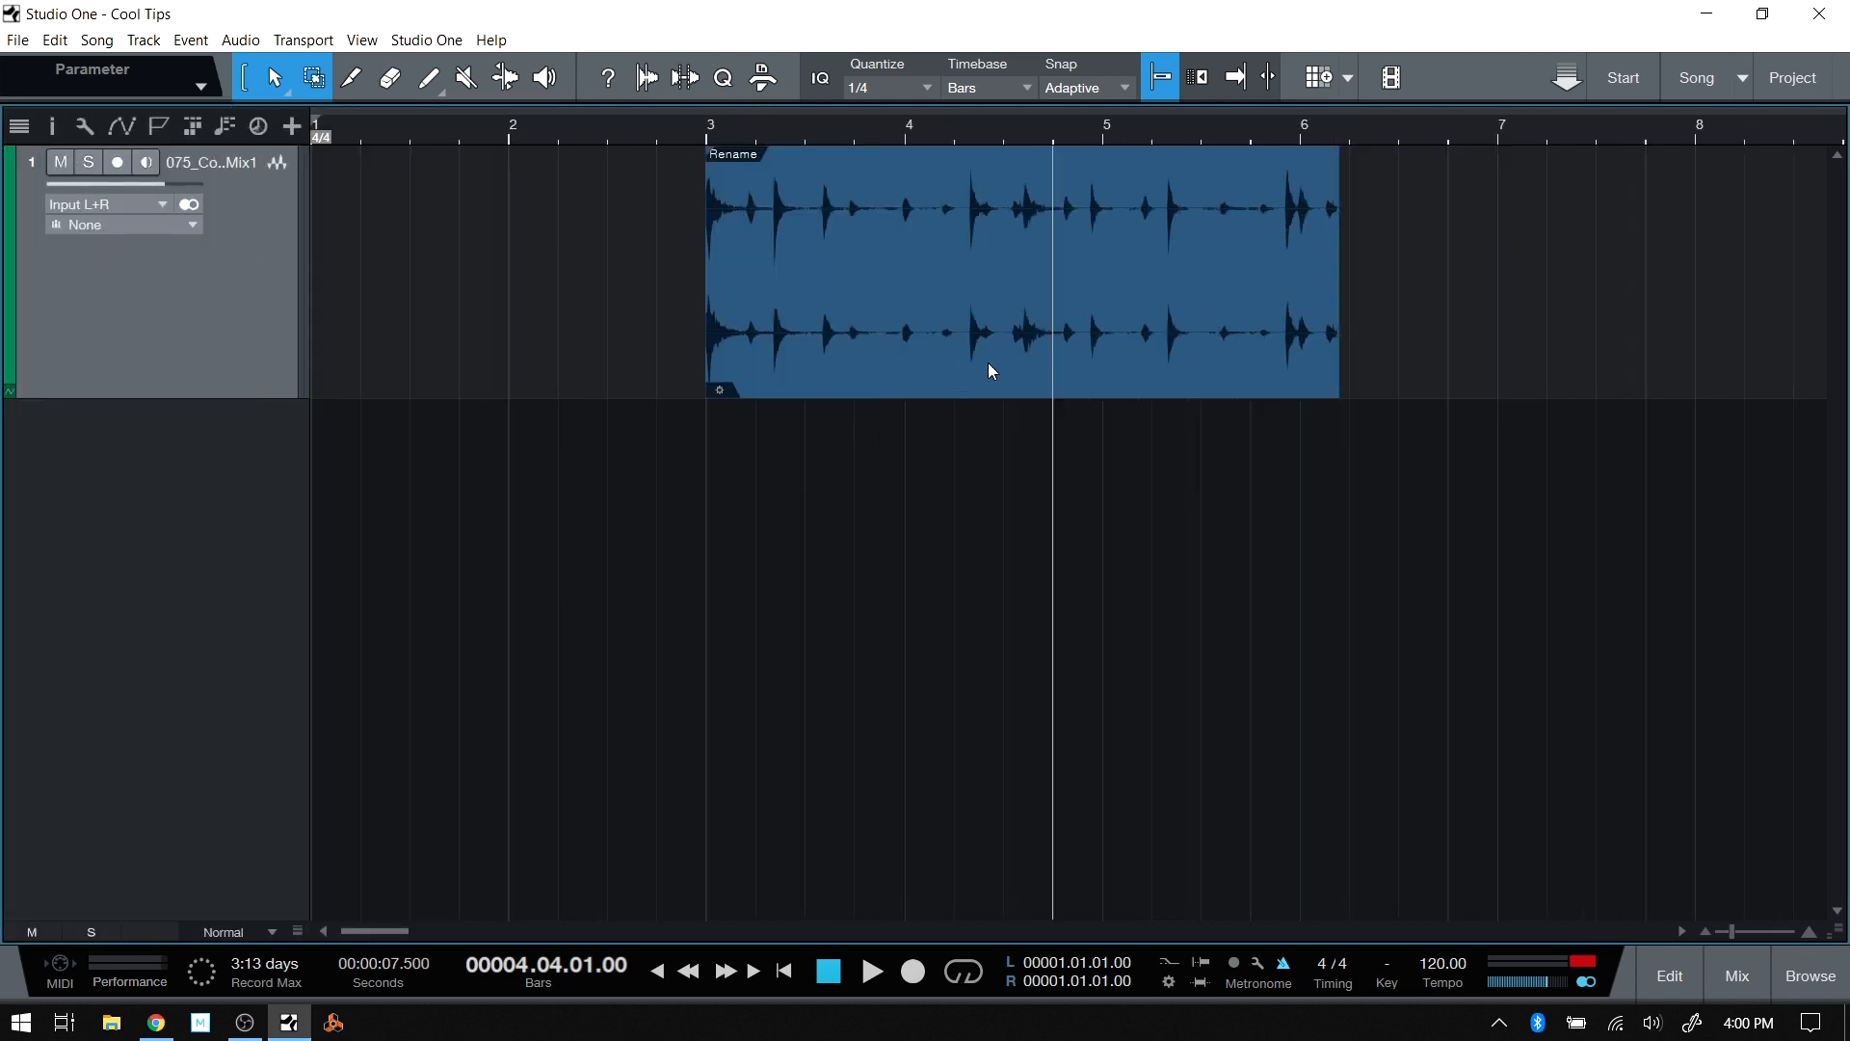
Play the drum event from bar 3 and stop playback before the event ends.
{"action": "left_click", "coordinate": [703, 140]}
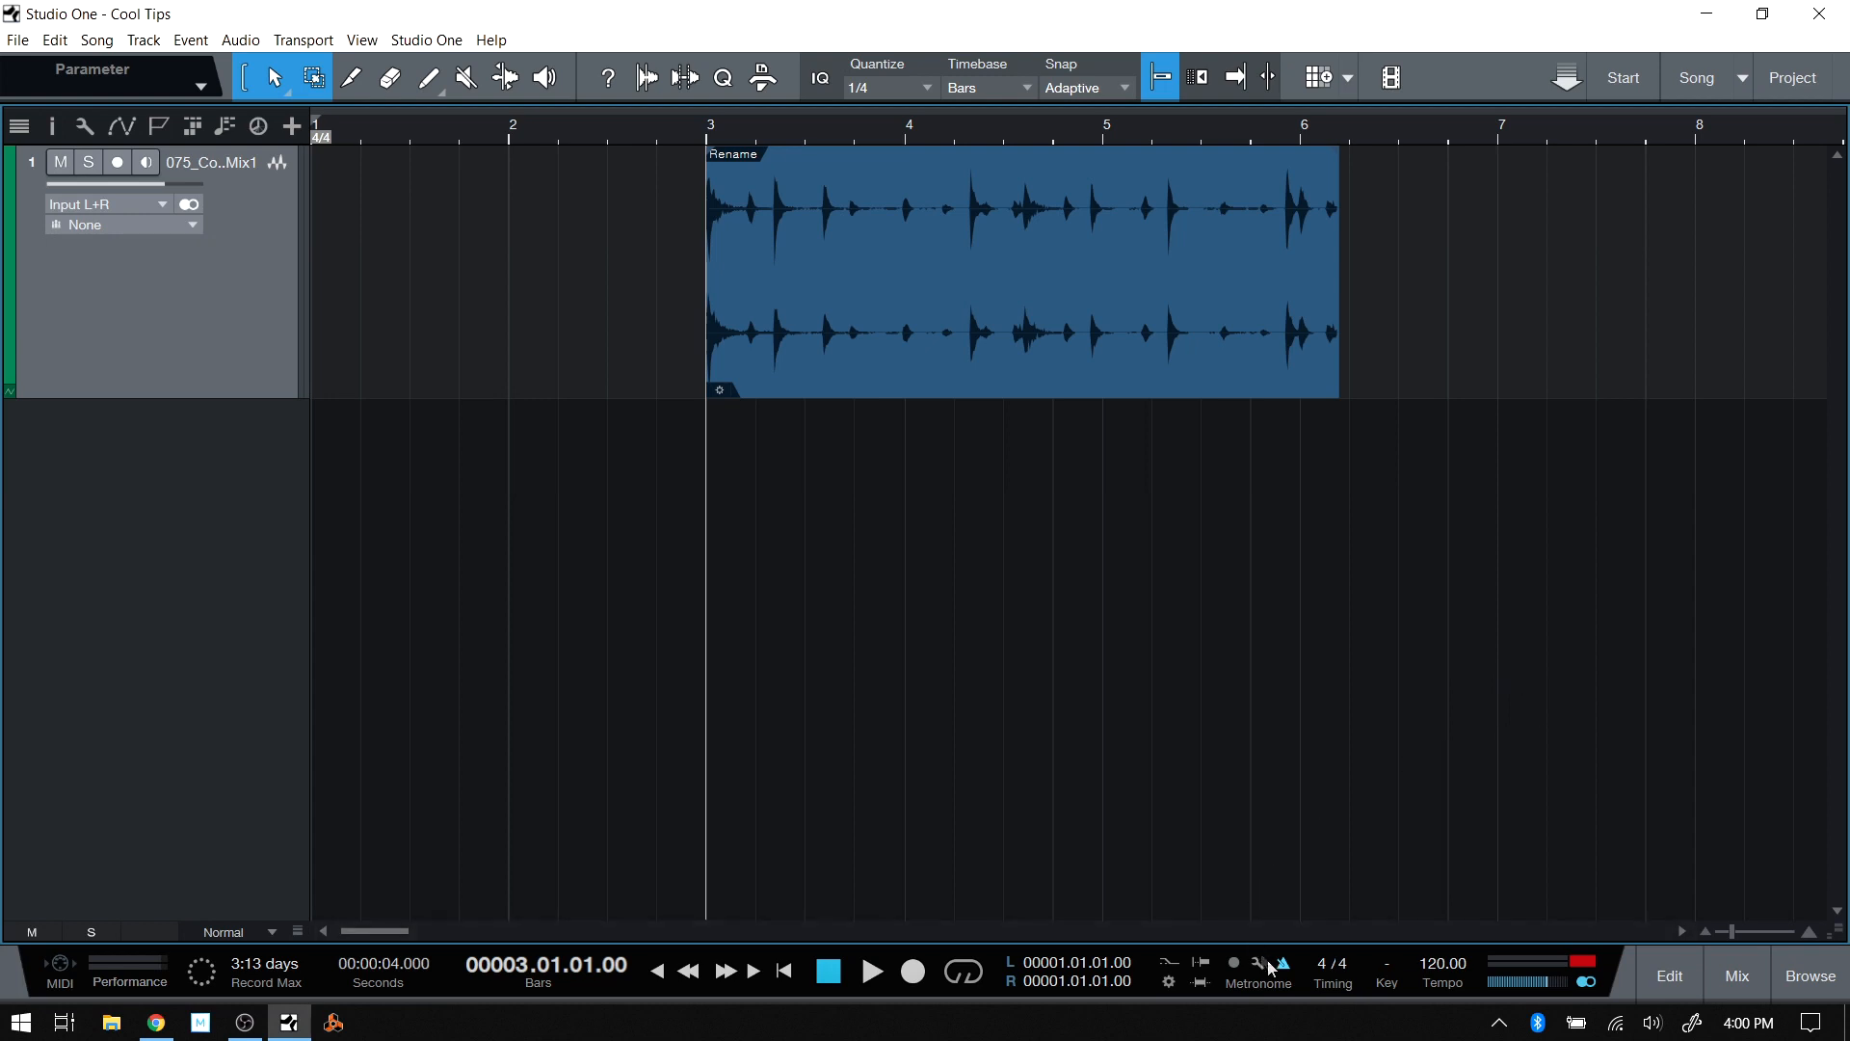
{"action": "key", "text": "space"}
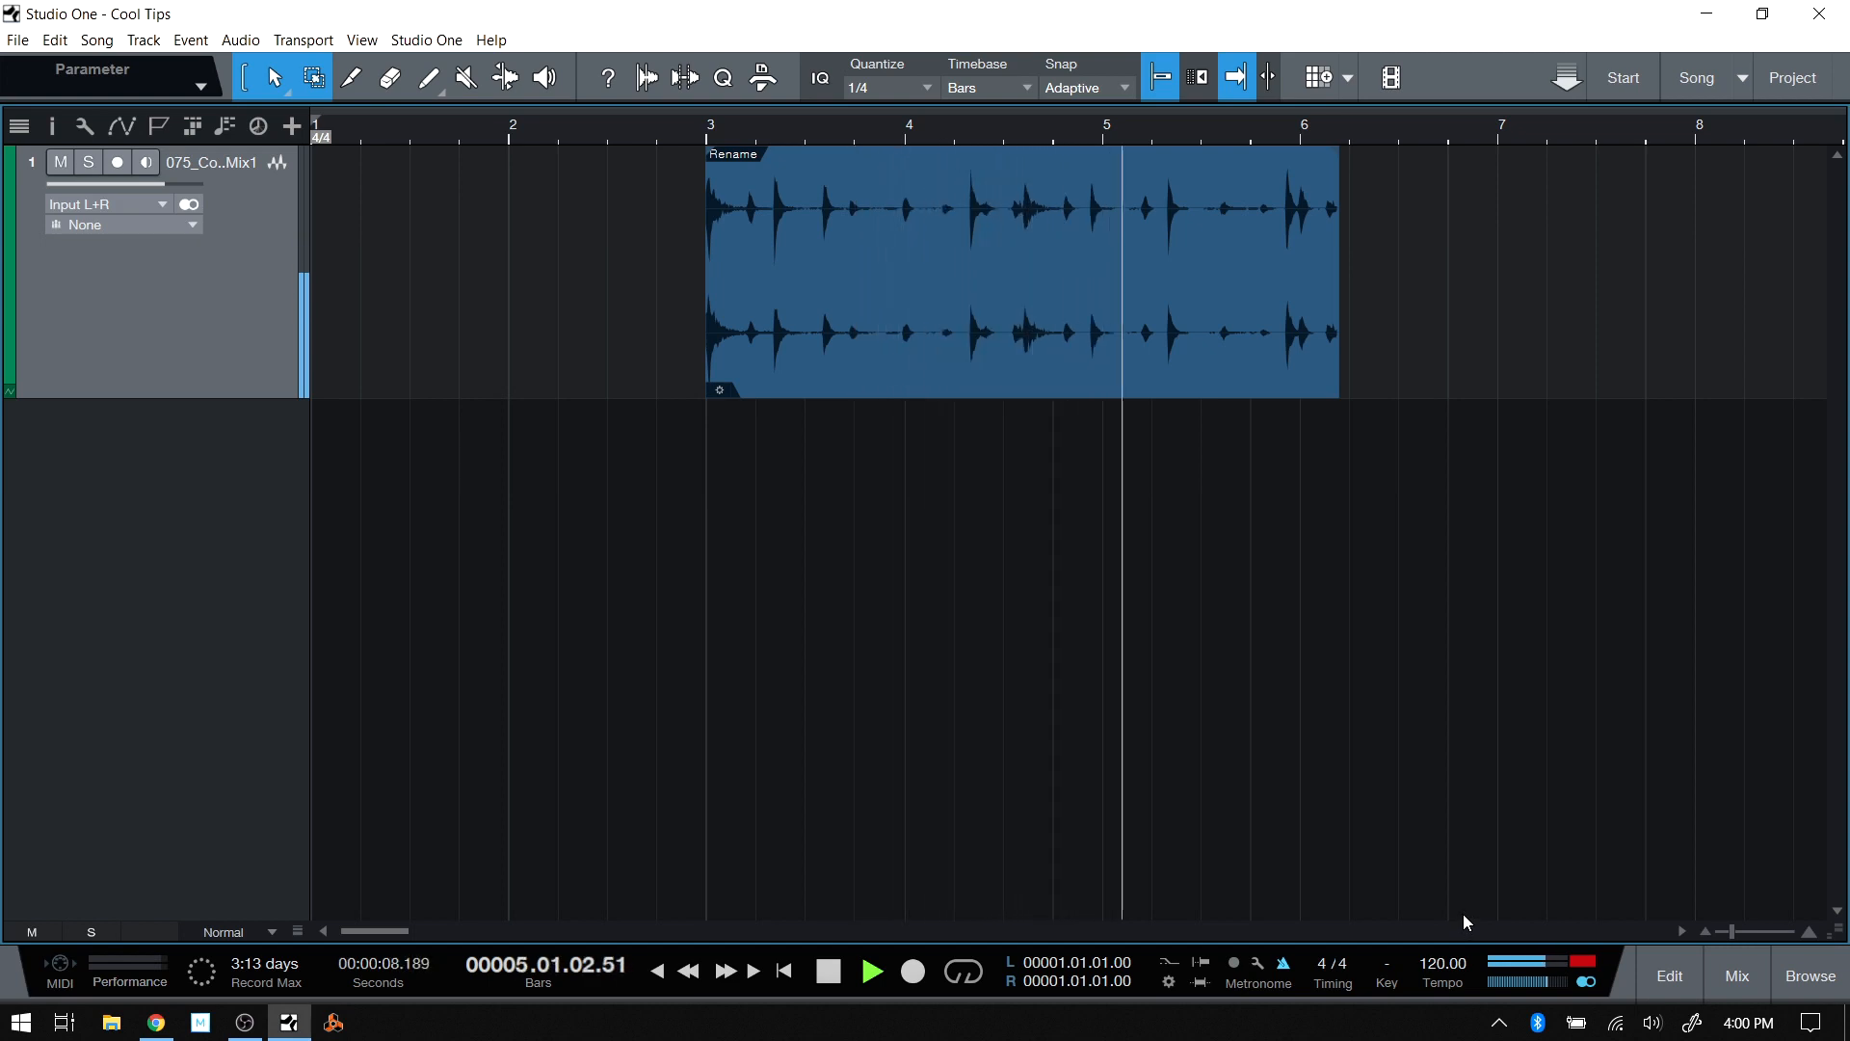
{"action": "key", "text": "space"}
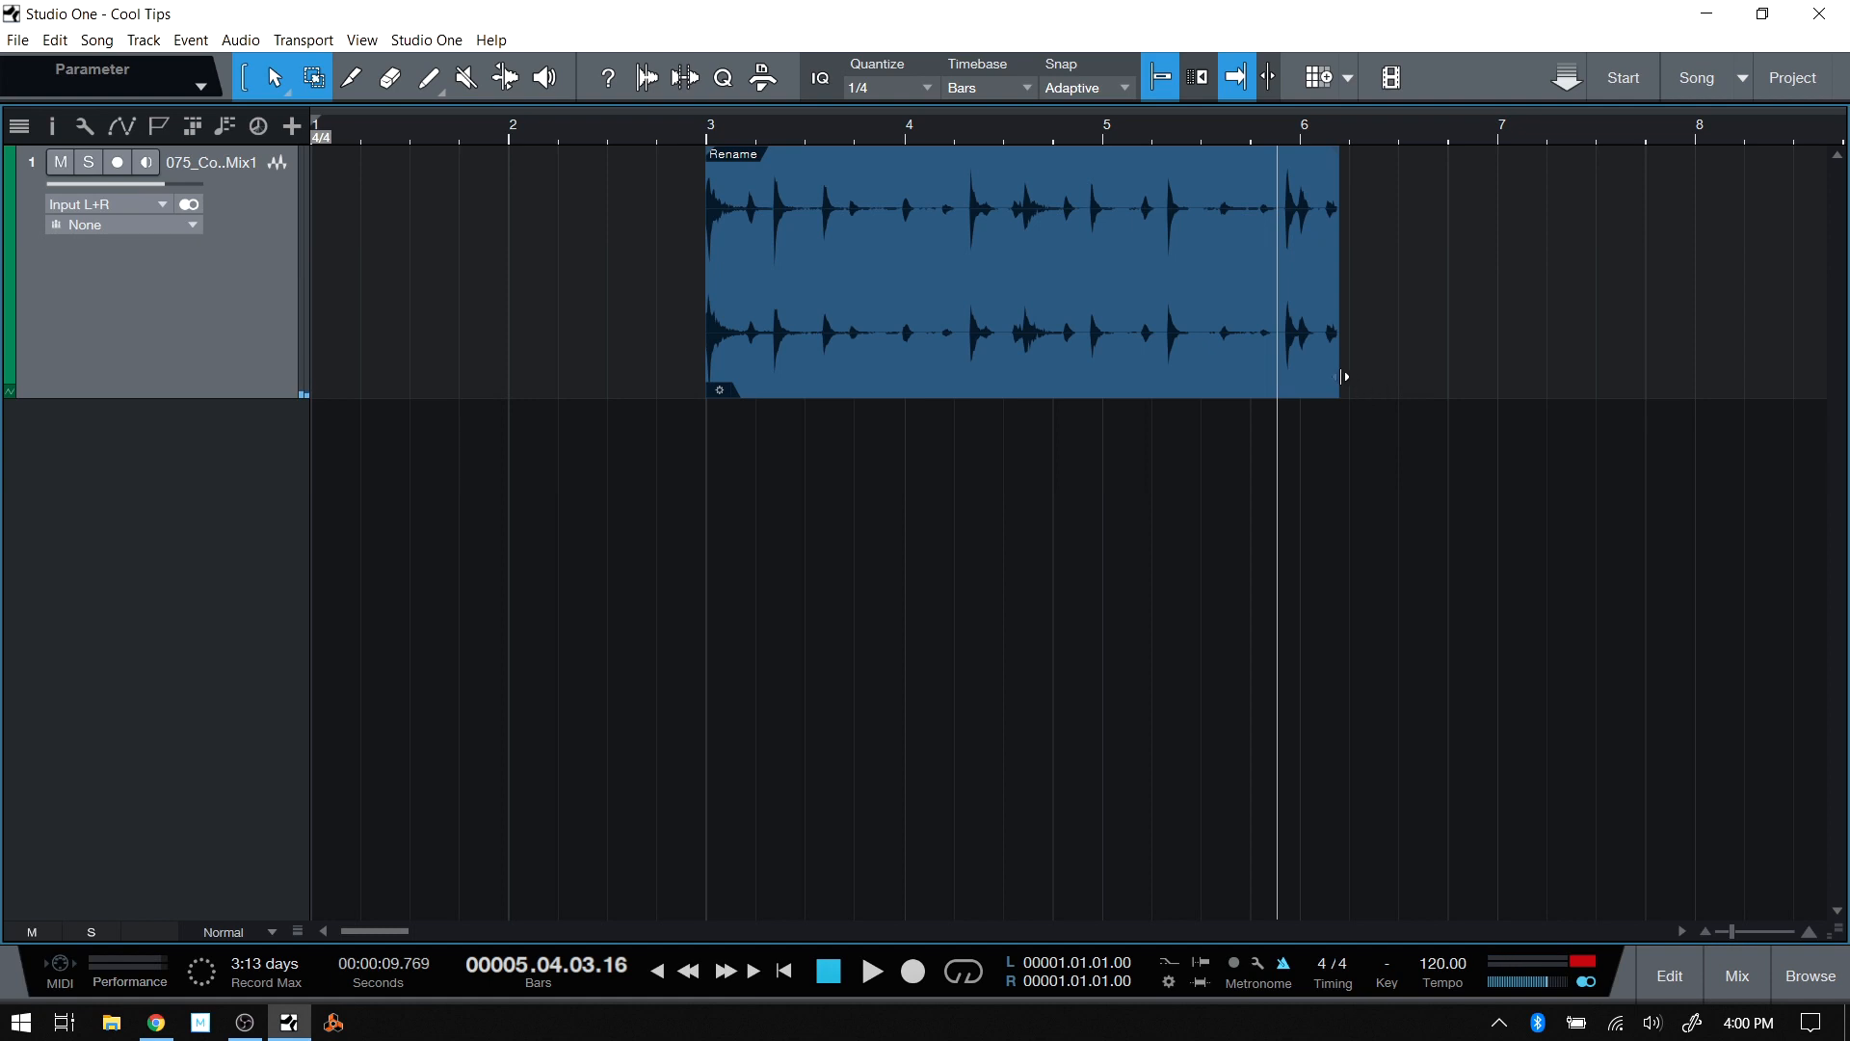
Time-stretch the drum event so that it ends at bar 6, play it from bar 3, and undo the stretch.
{"action": "left_click_drag", "start_coordinate": [1342, 376], "coordinate": [1301, 376]}
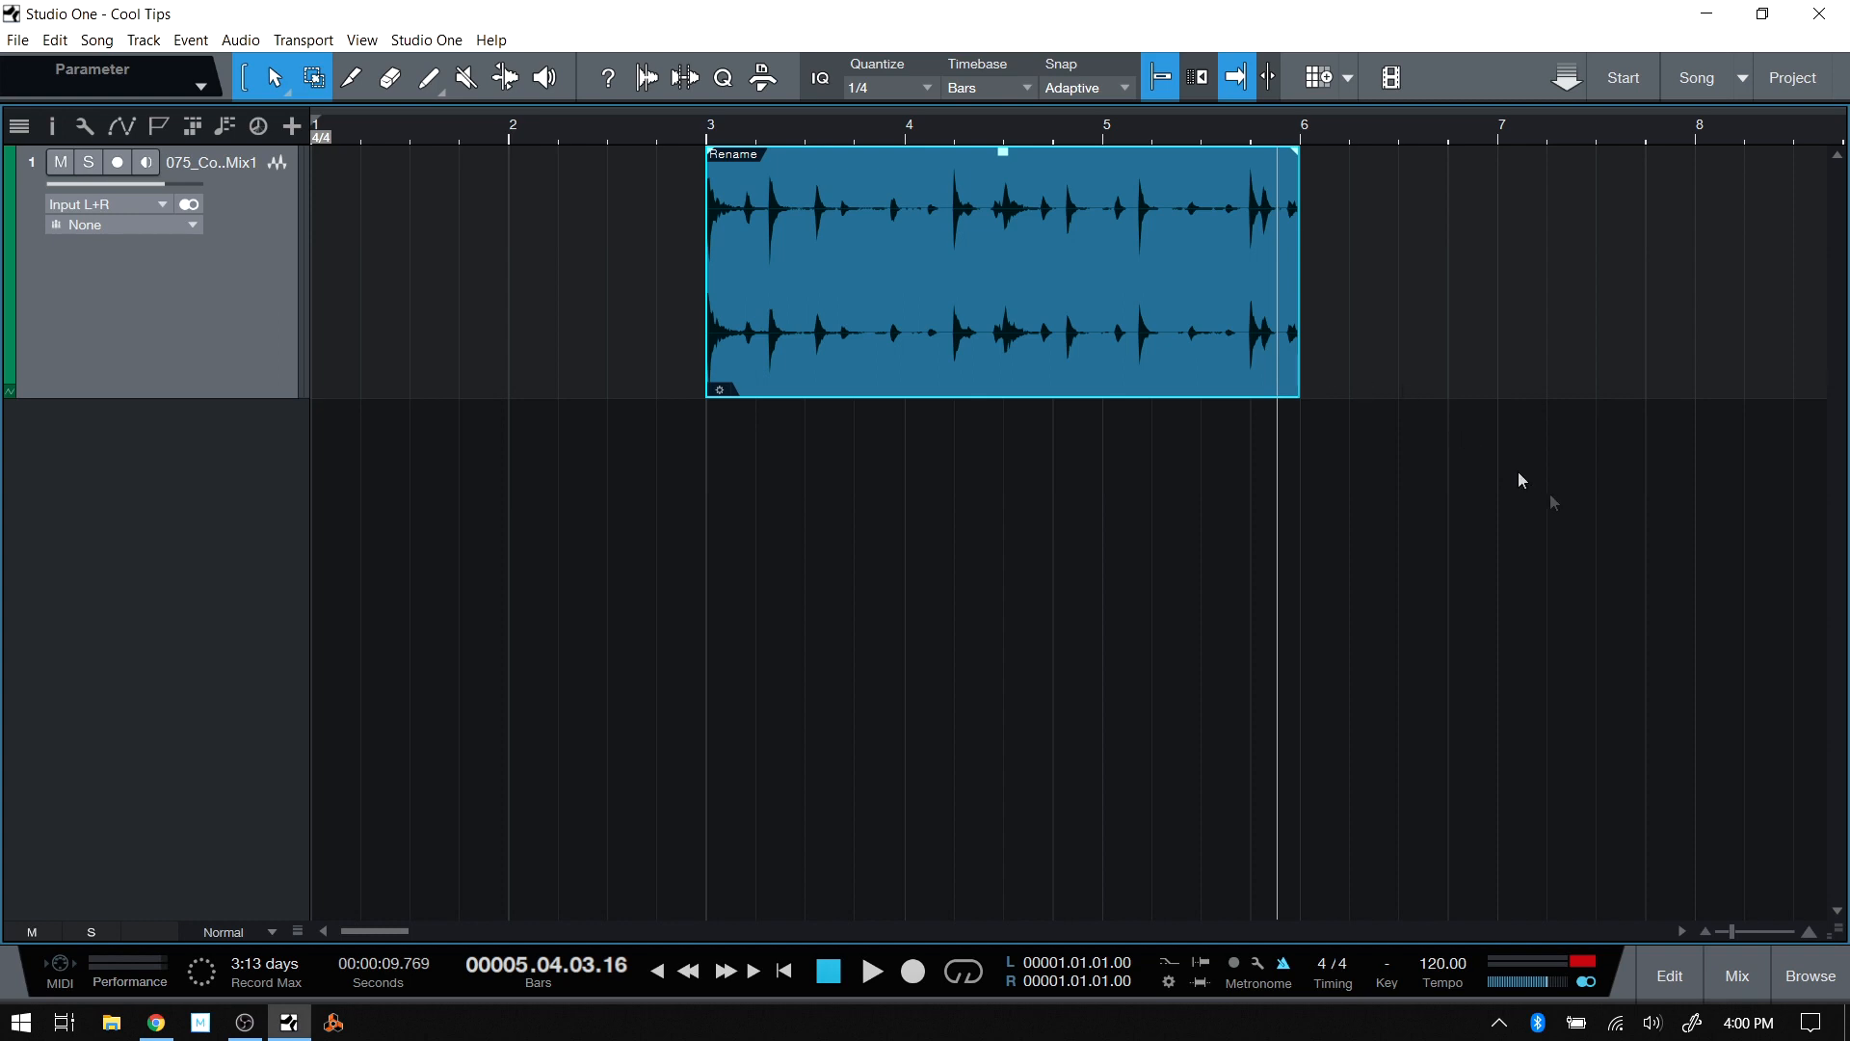
{"action": "left_click", "coordinate": [713, 132]}
{"action": "key", "text": "space"}
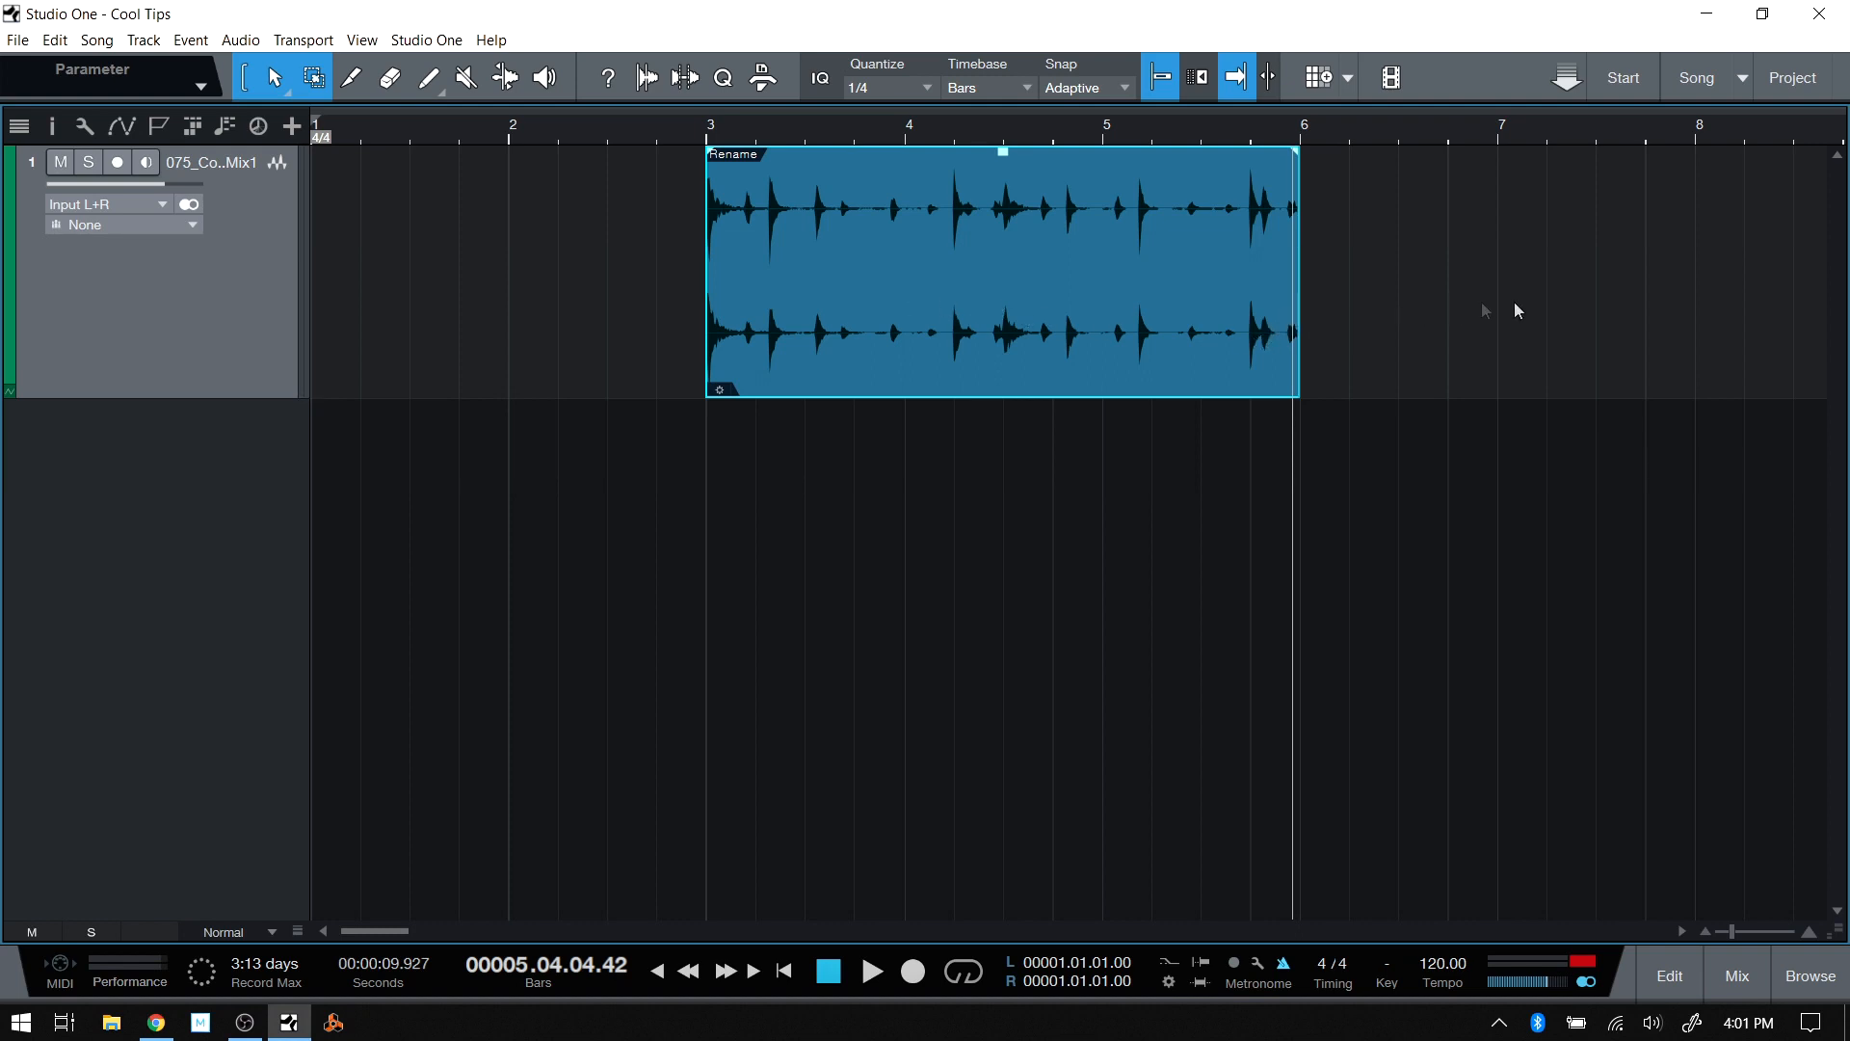
{"action": "key", "text": "ctrl+z"}
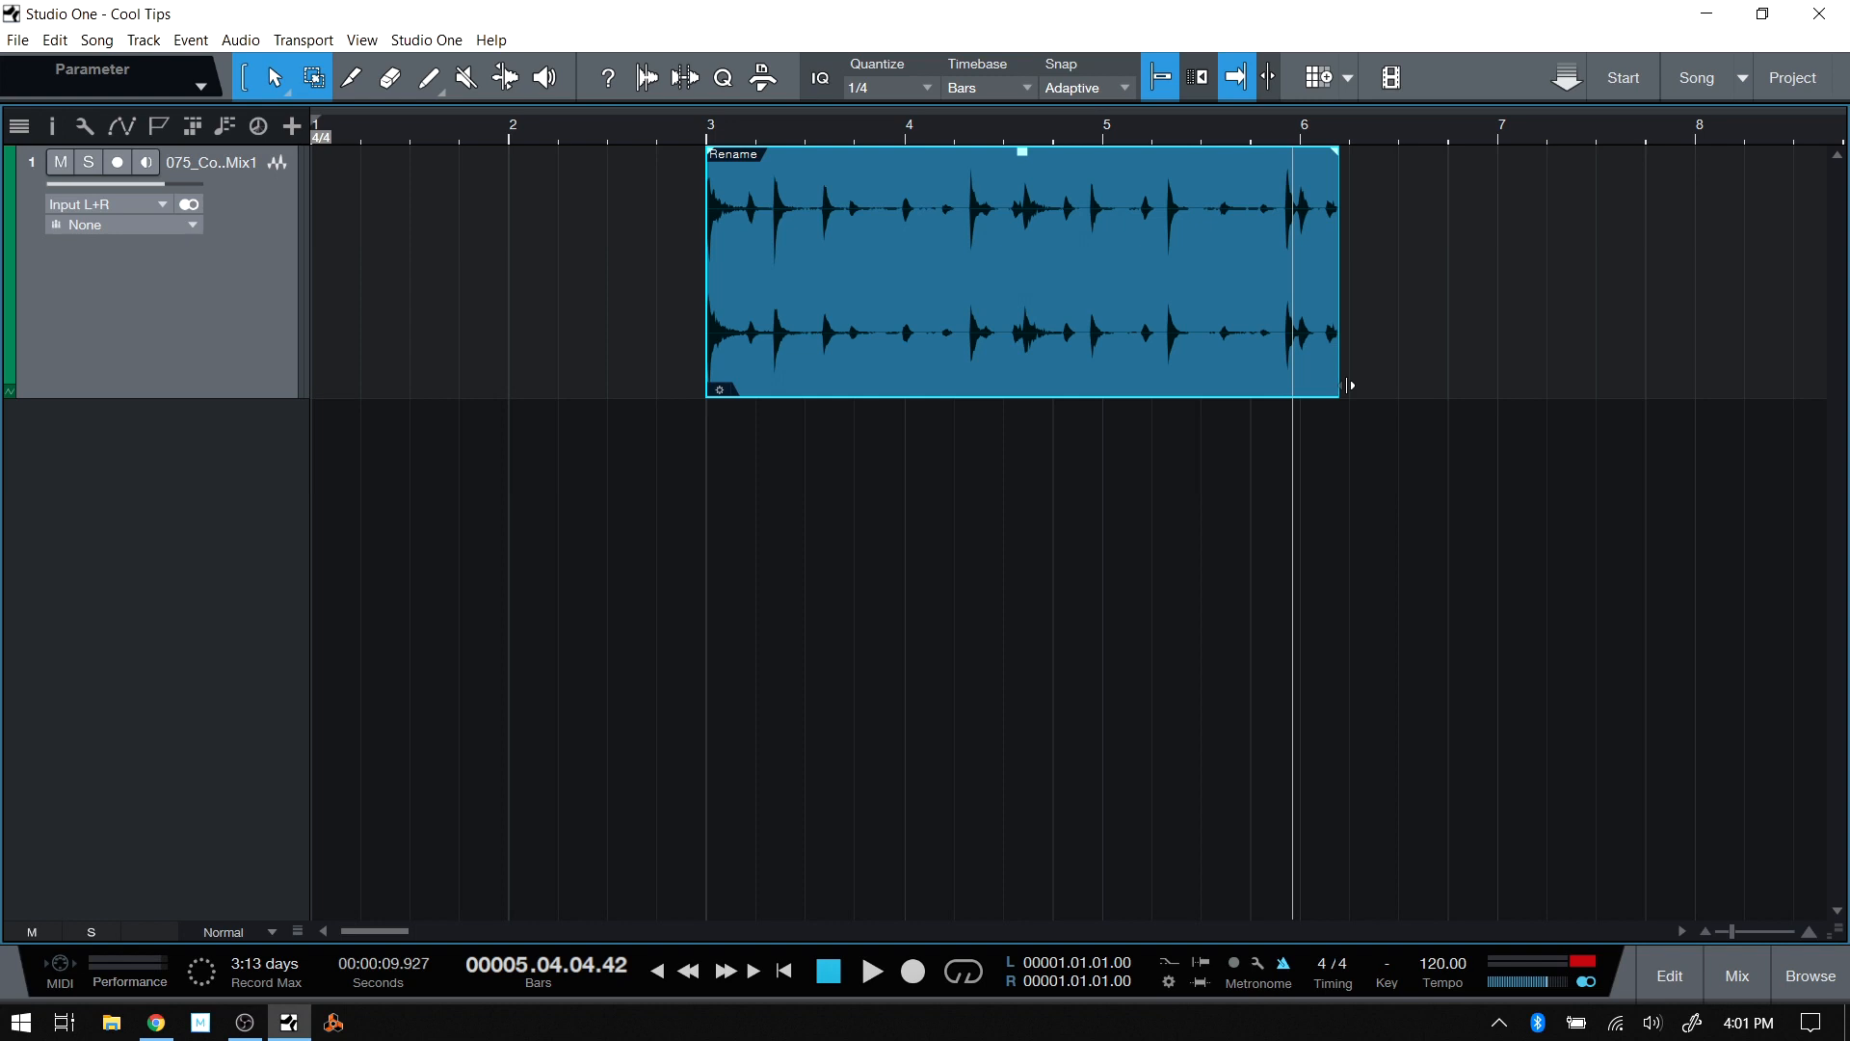
Time-stretch the drum event so that it ends at bar 7 and play it from bar 3.
{"action": "left_click_drag", "start_coordinate": [1342, 380], "coordinate": [1484, 374]}
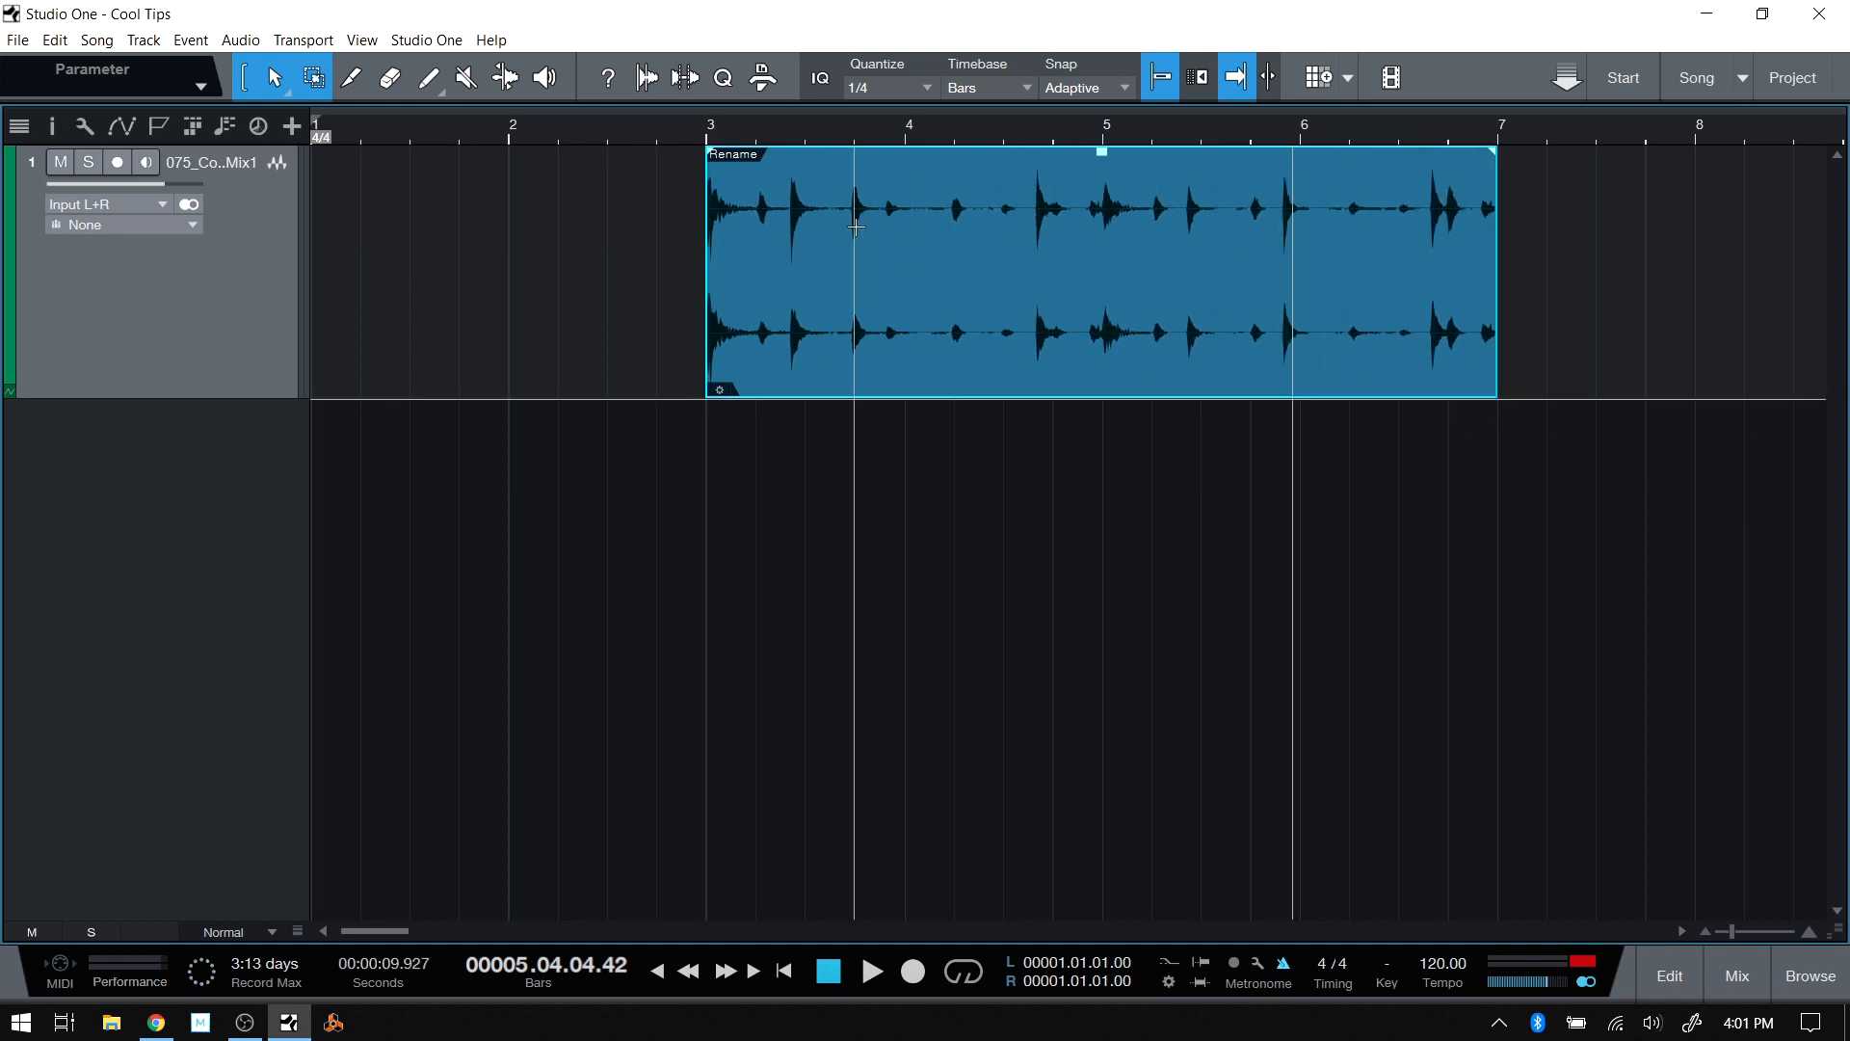
{"action": "left_click", "coordinate": [713, 130]}
{"action": "key", "text": "space"}
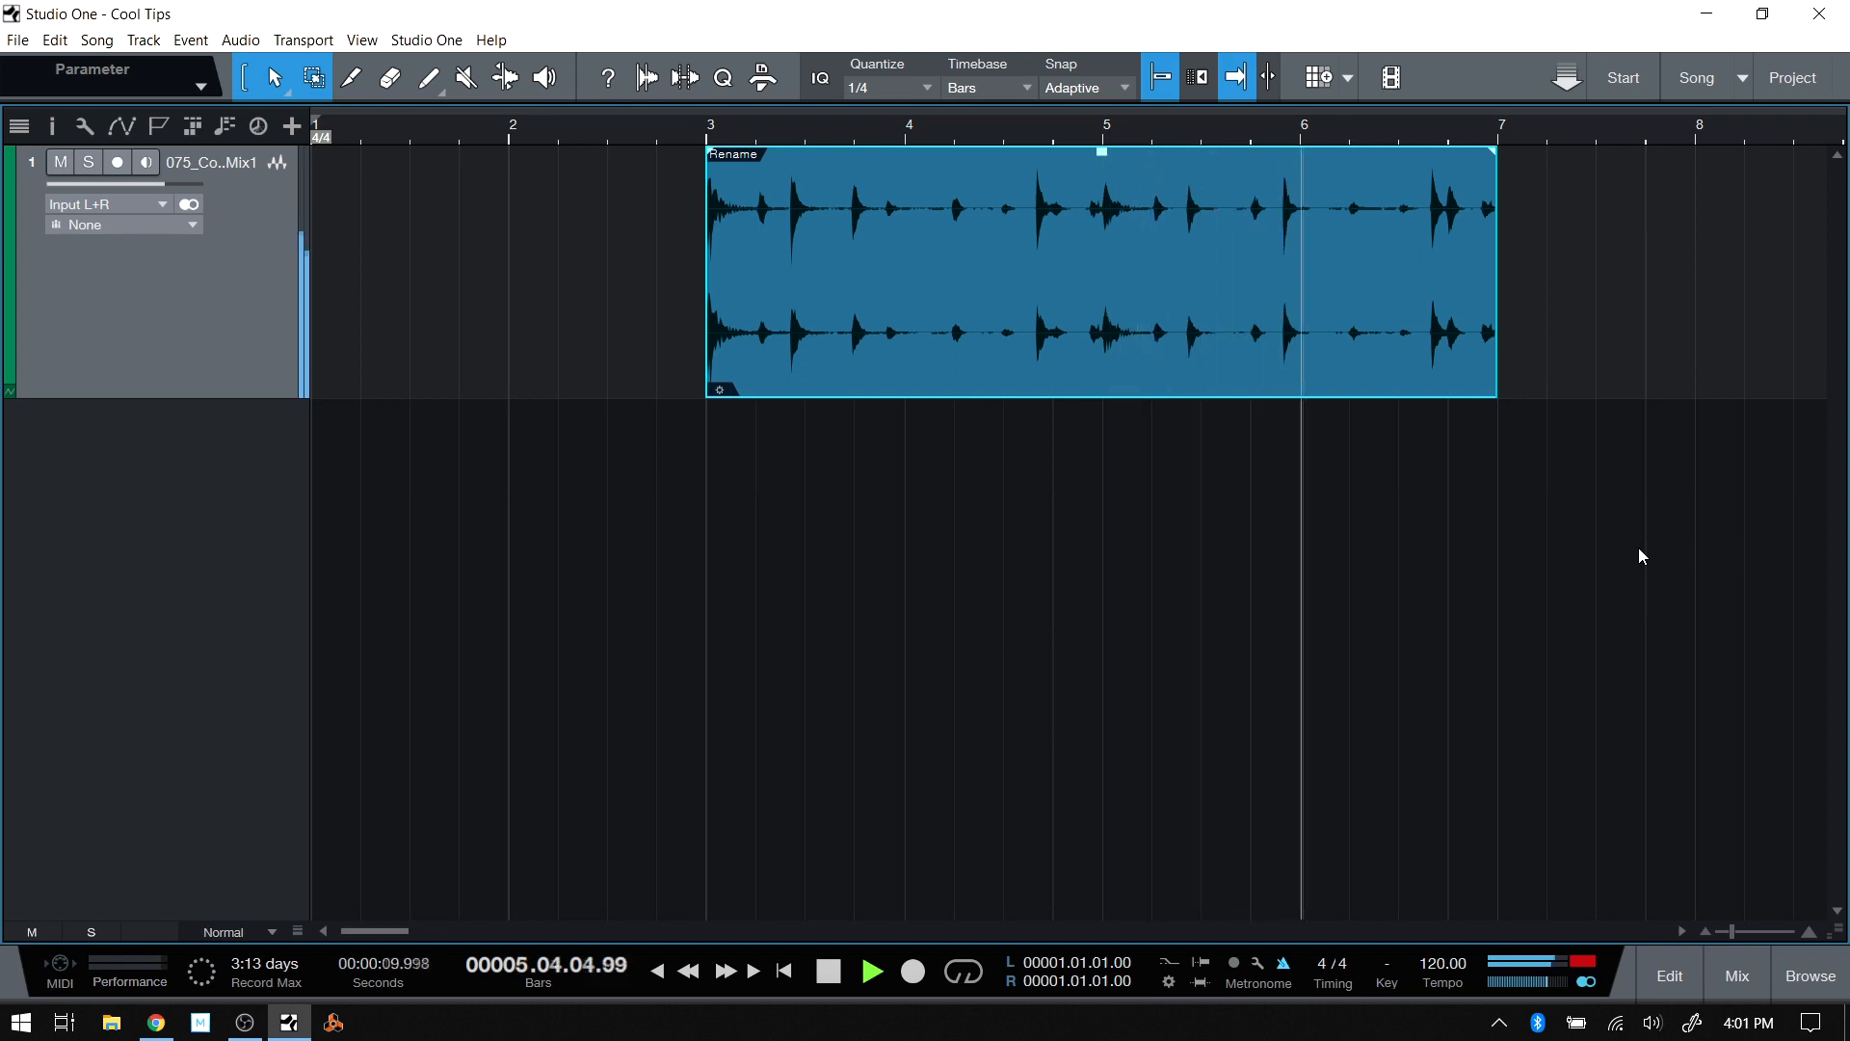
{"action": "key", "text": "space"}
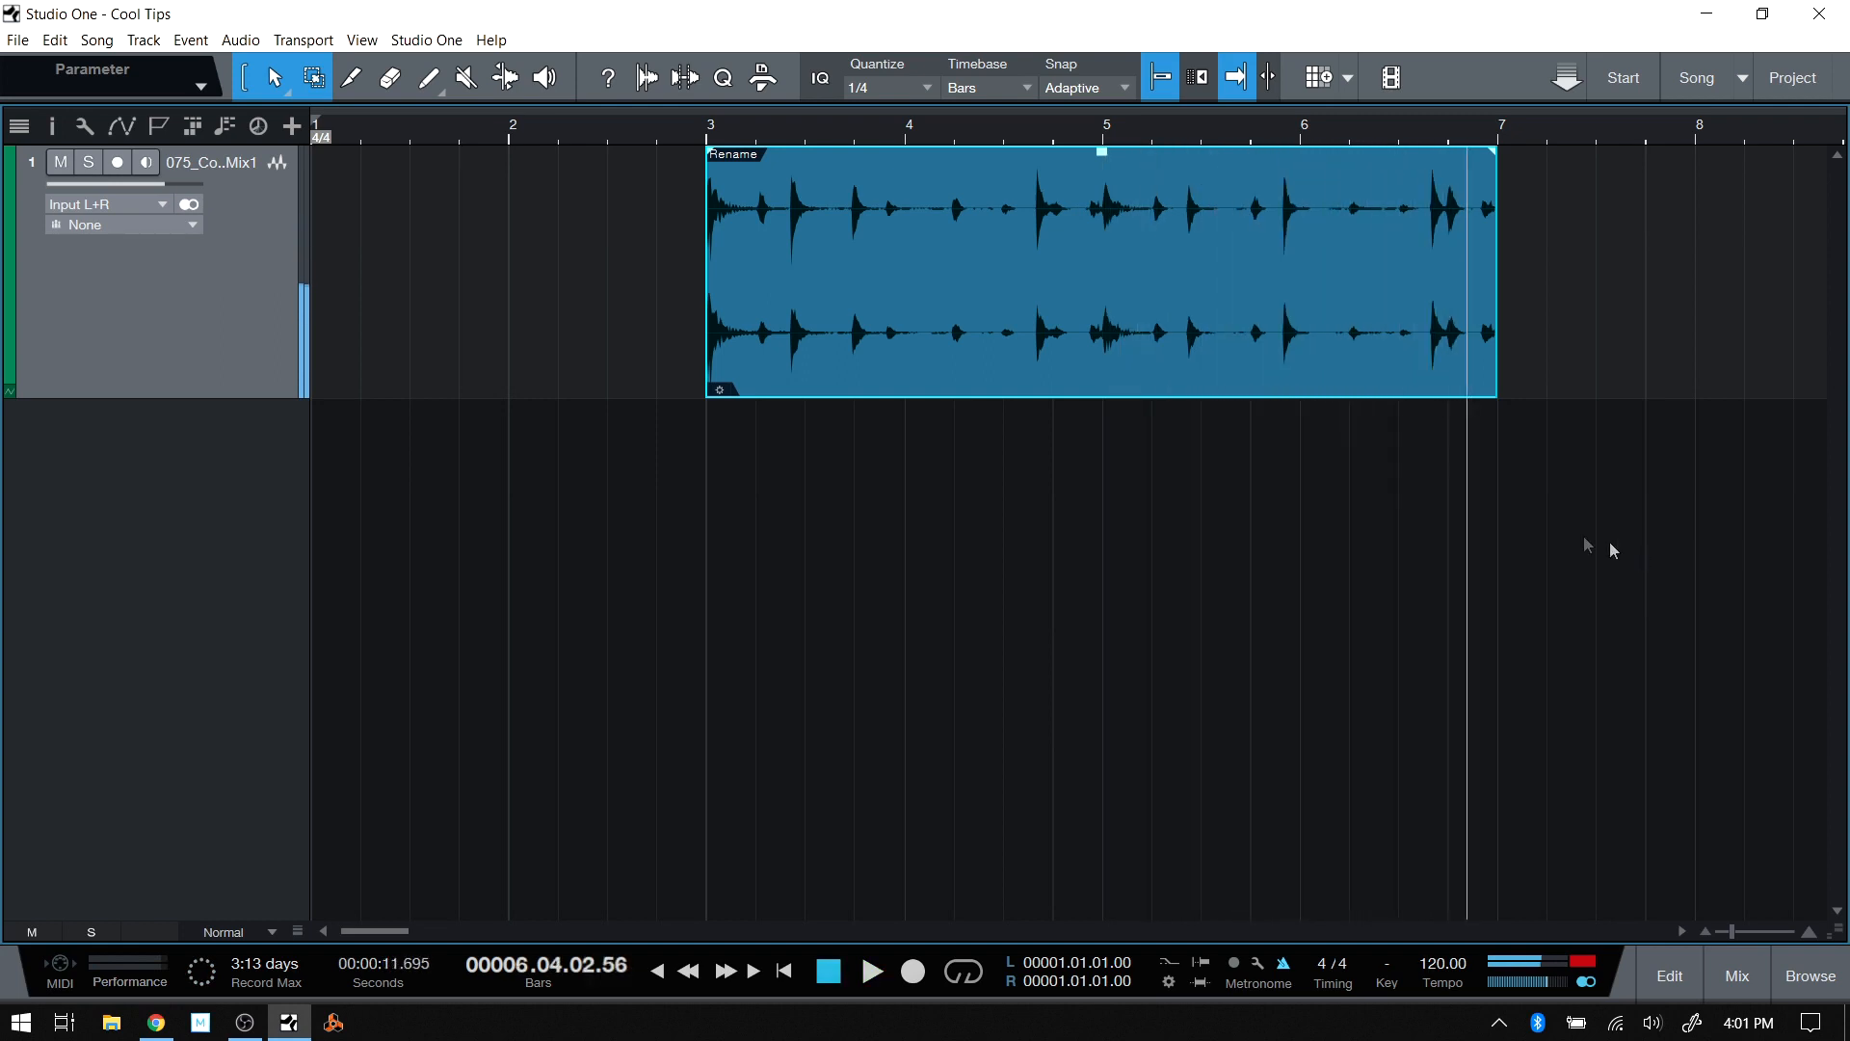
Check the stretched drum event's Speedup value in its properties and undo the stretch.
{"action": "right_click", "coordinate": [1112, 355]}
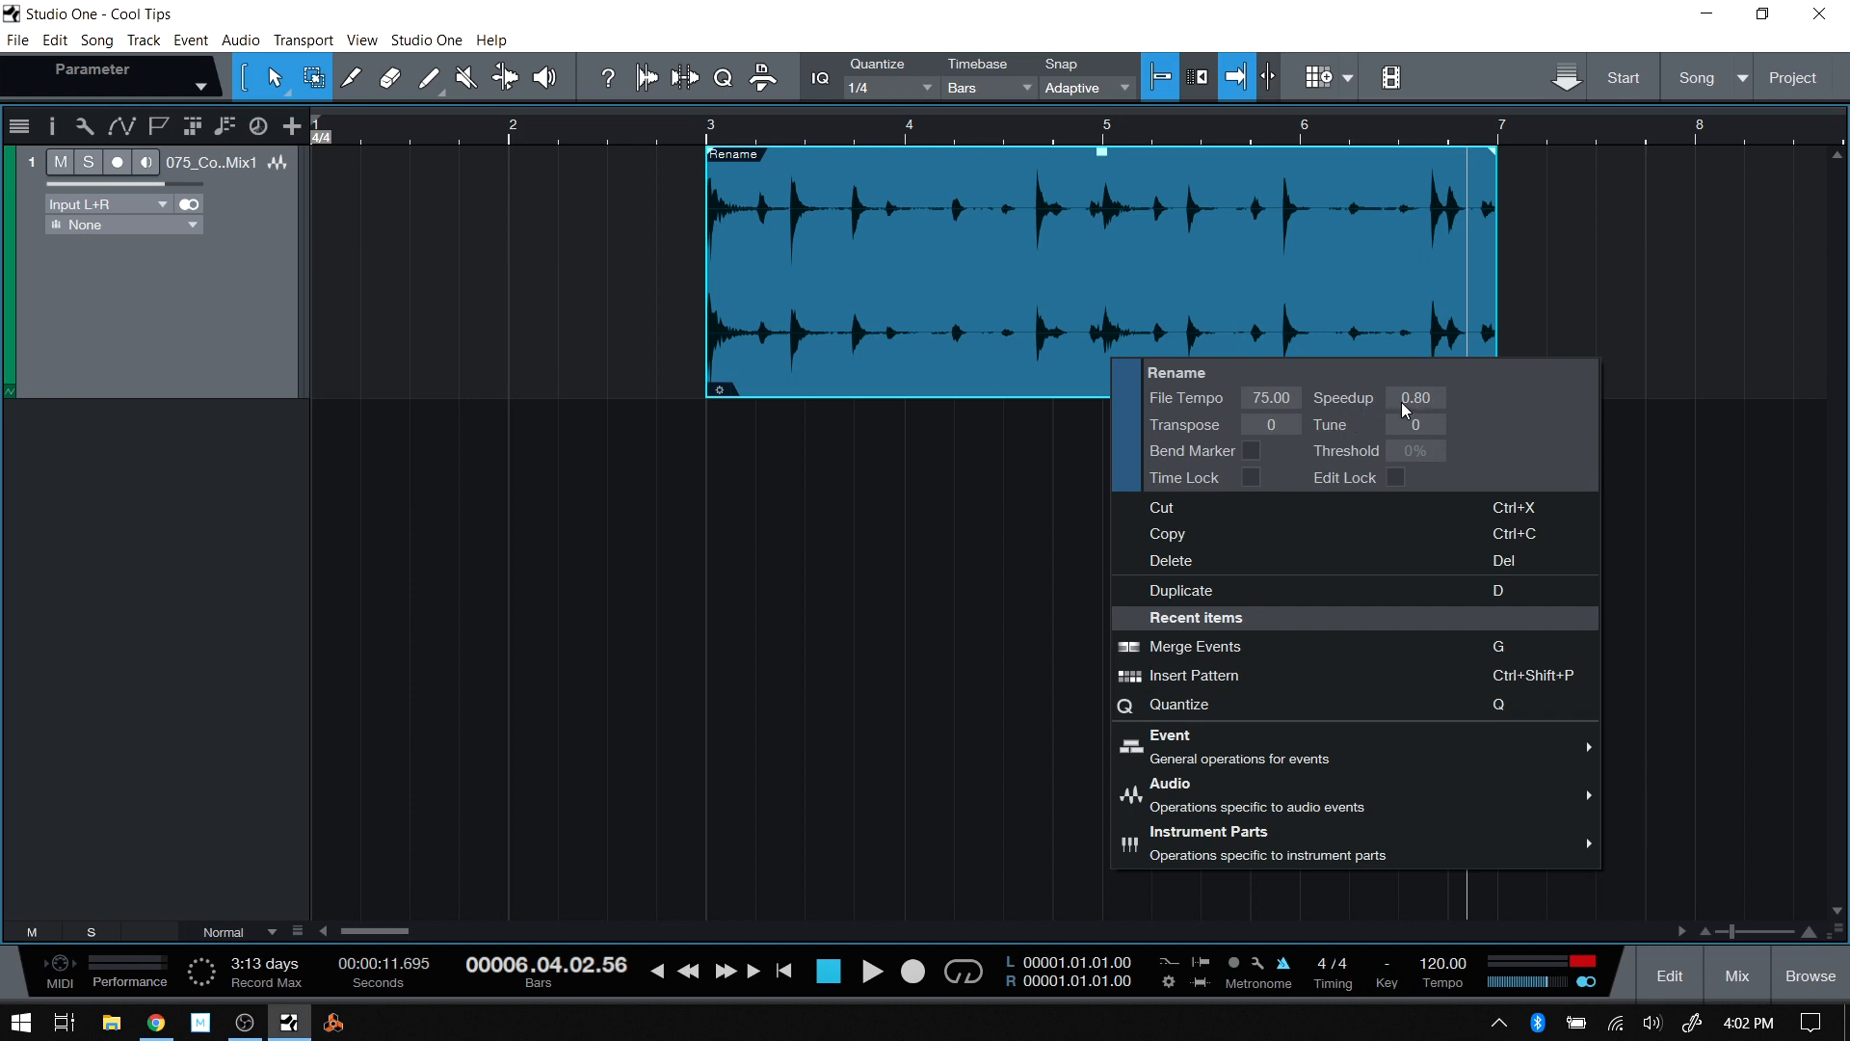
{"action": "left_click", "coordinate": [1691, 574]}
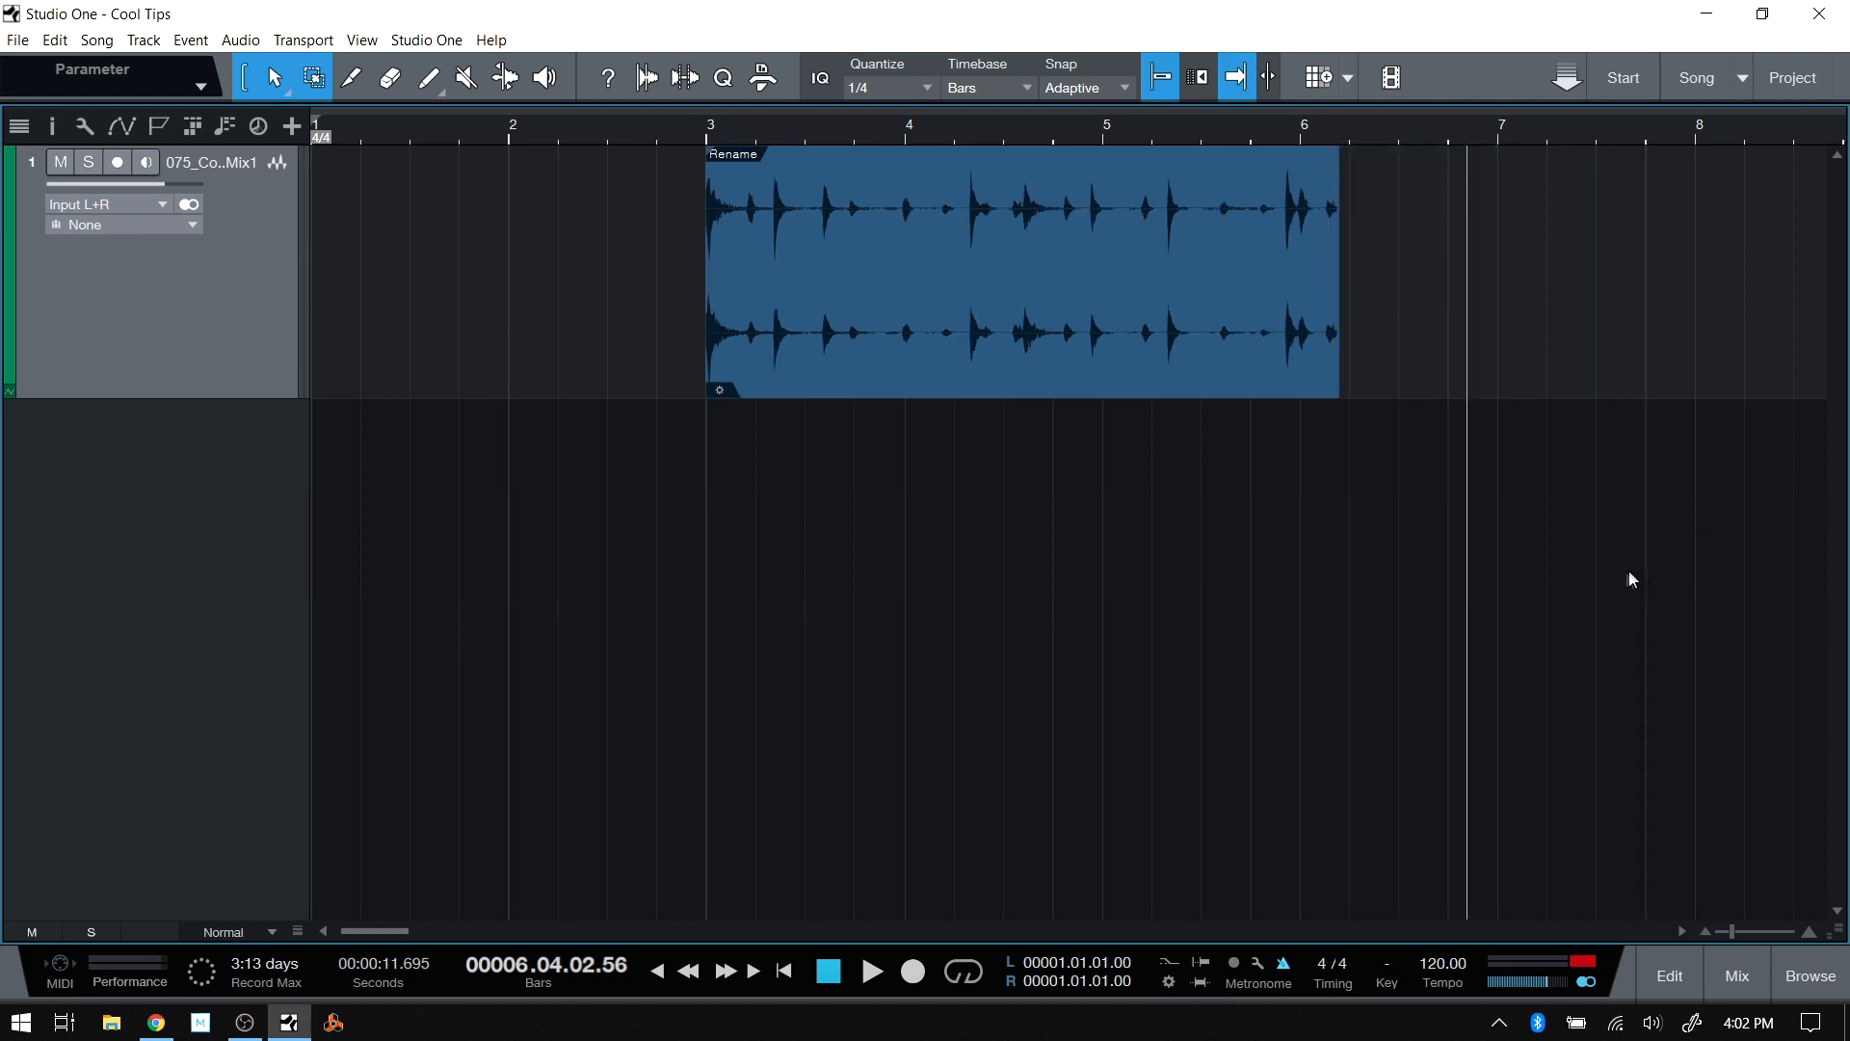
Set the drum event's Speedup to 0.50 in its event properties.
{"action": "right_click", "coordinate": [1126, 344]}
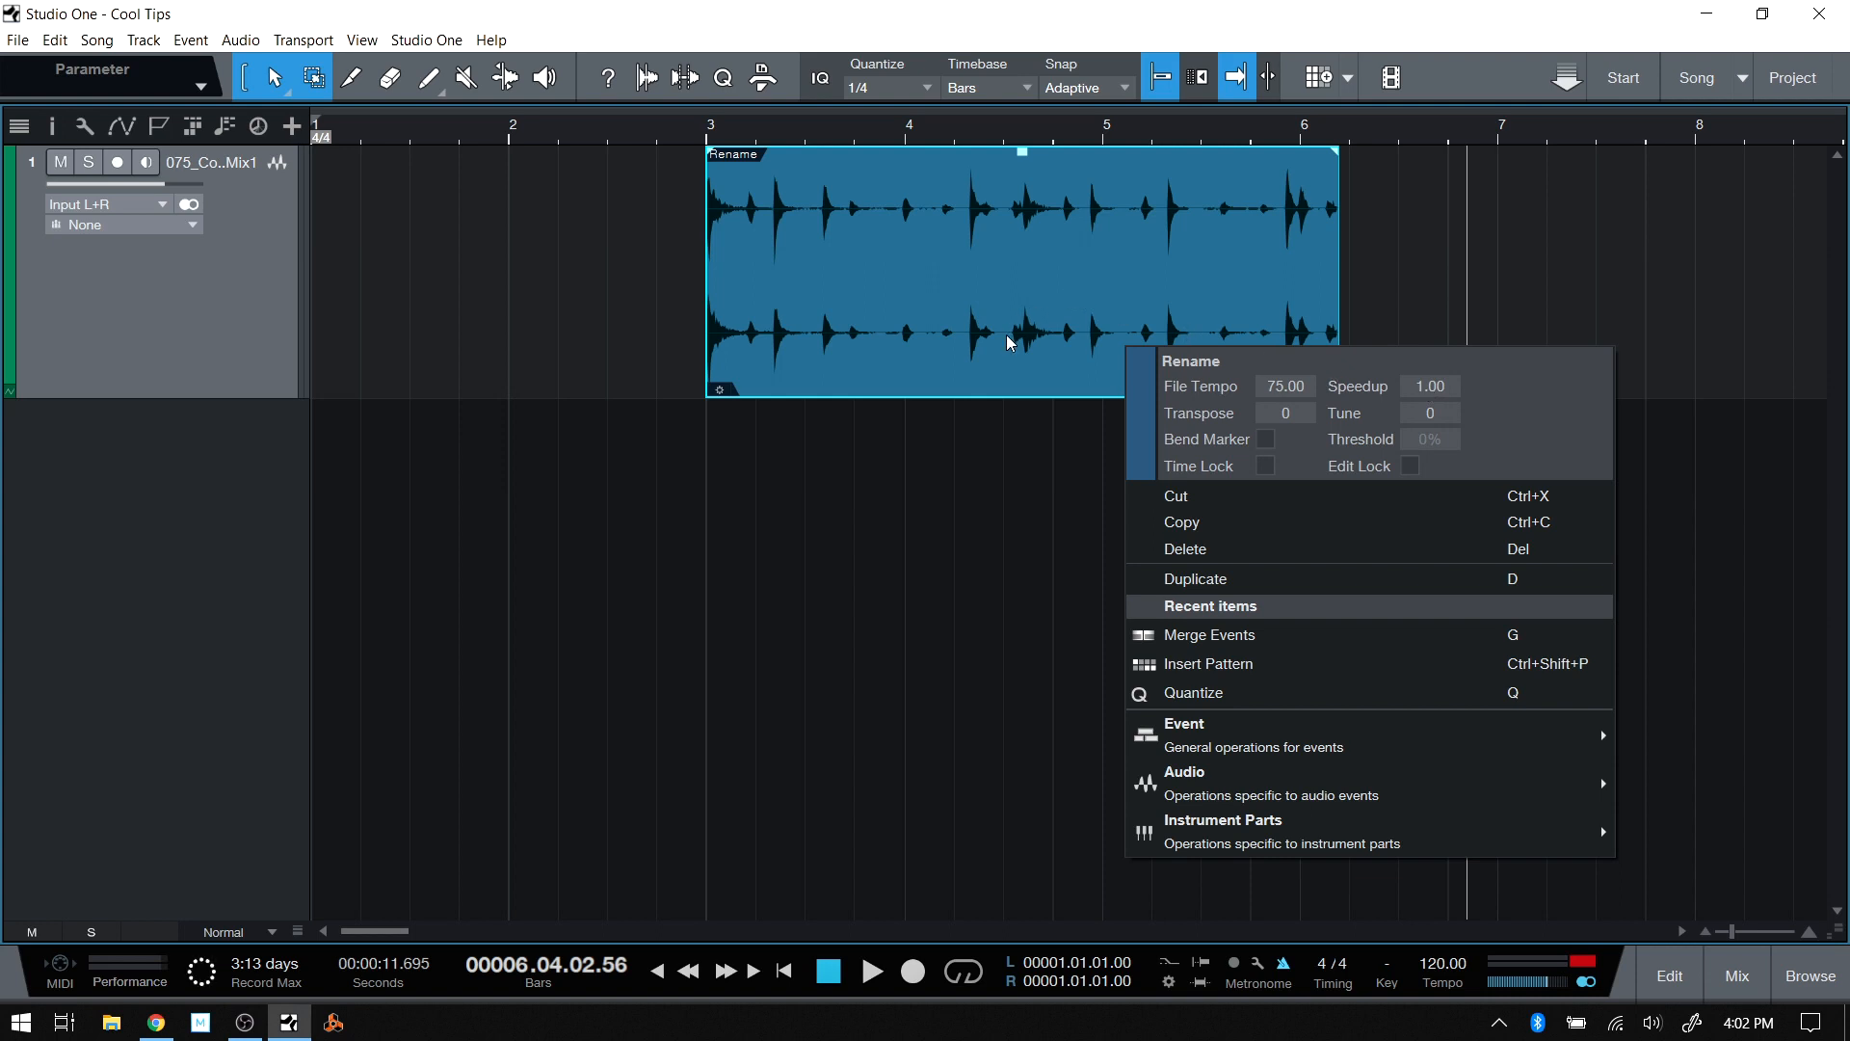
{"action": "left_click", "coordinate": [1432, 388]}
{"action": "type", "text": ".5"}
{"action": "key", "text": "Return"}
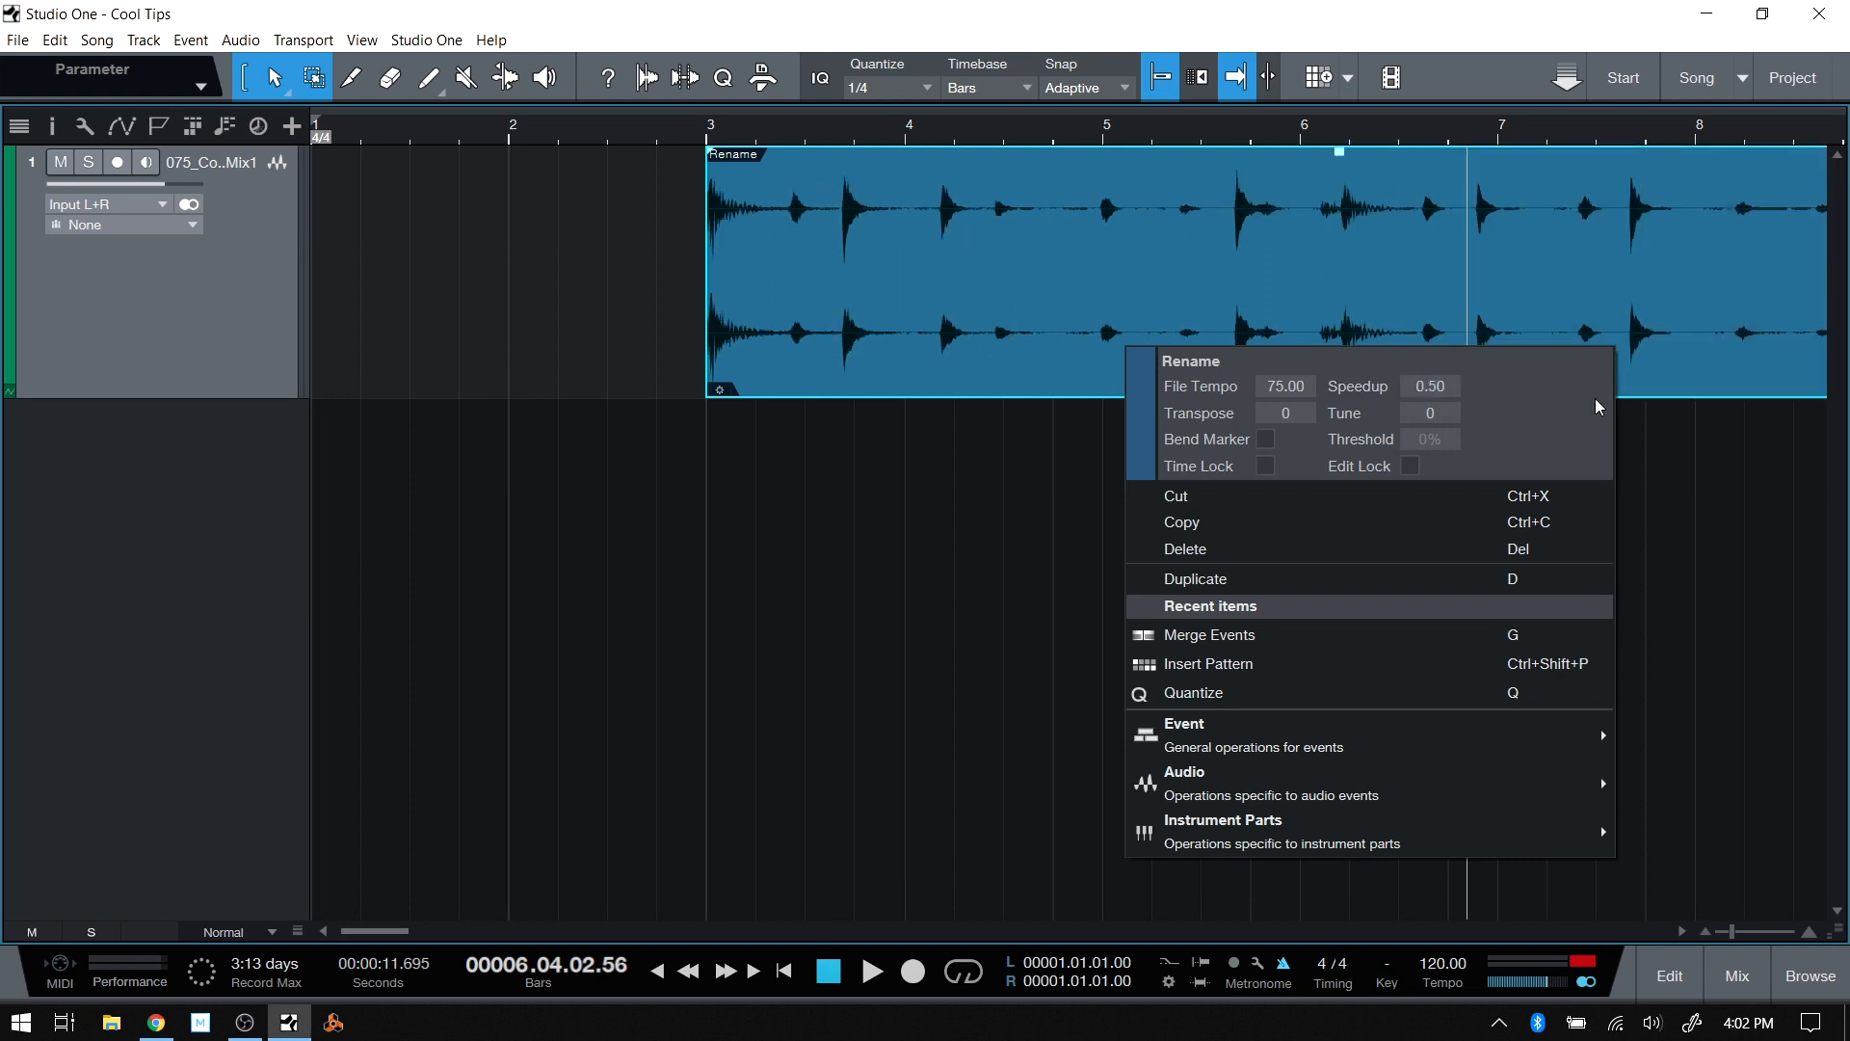
Play the slowed drum event from bar 3 and undo its last Speedup change.
{"action": "left_click", "coordinate": [706, 127]}
{"action": "key", "text": "space"}
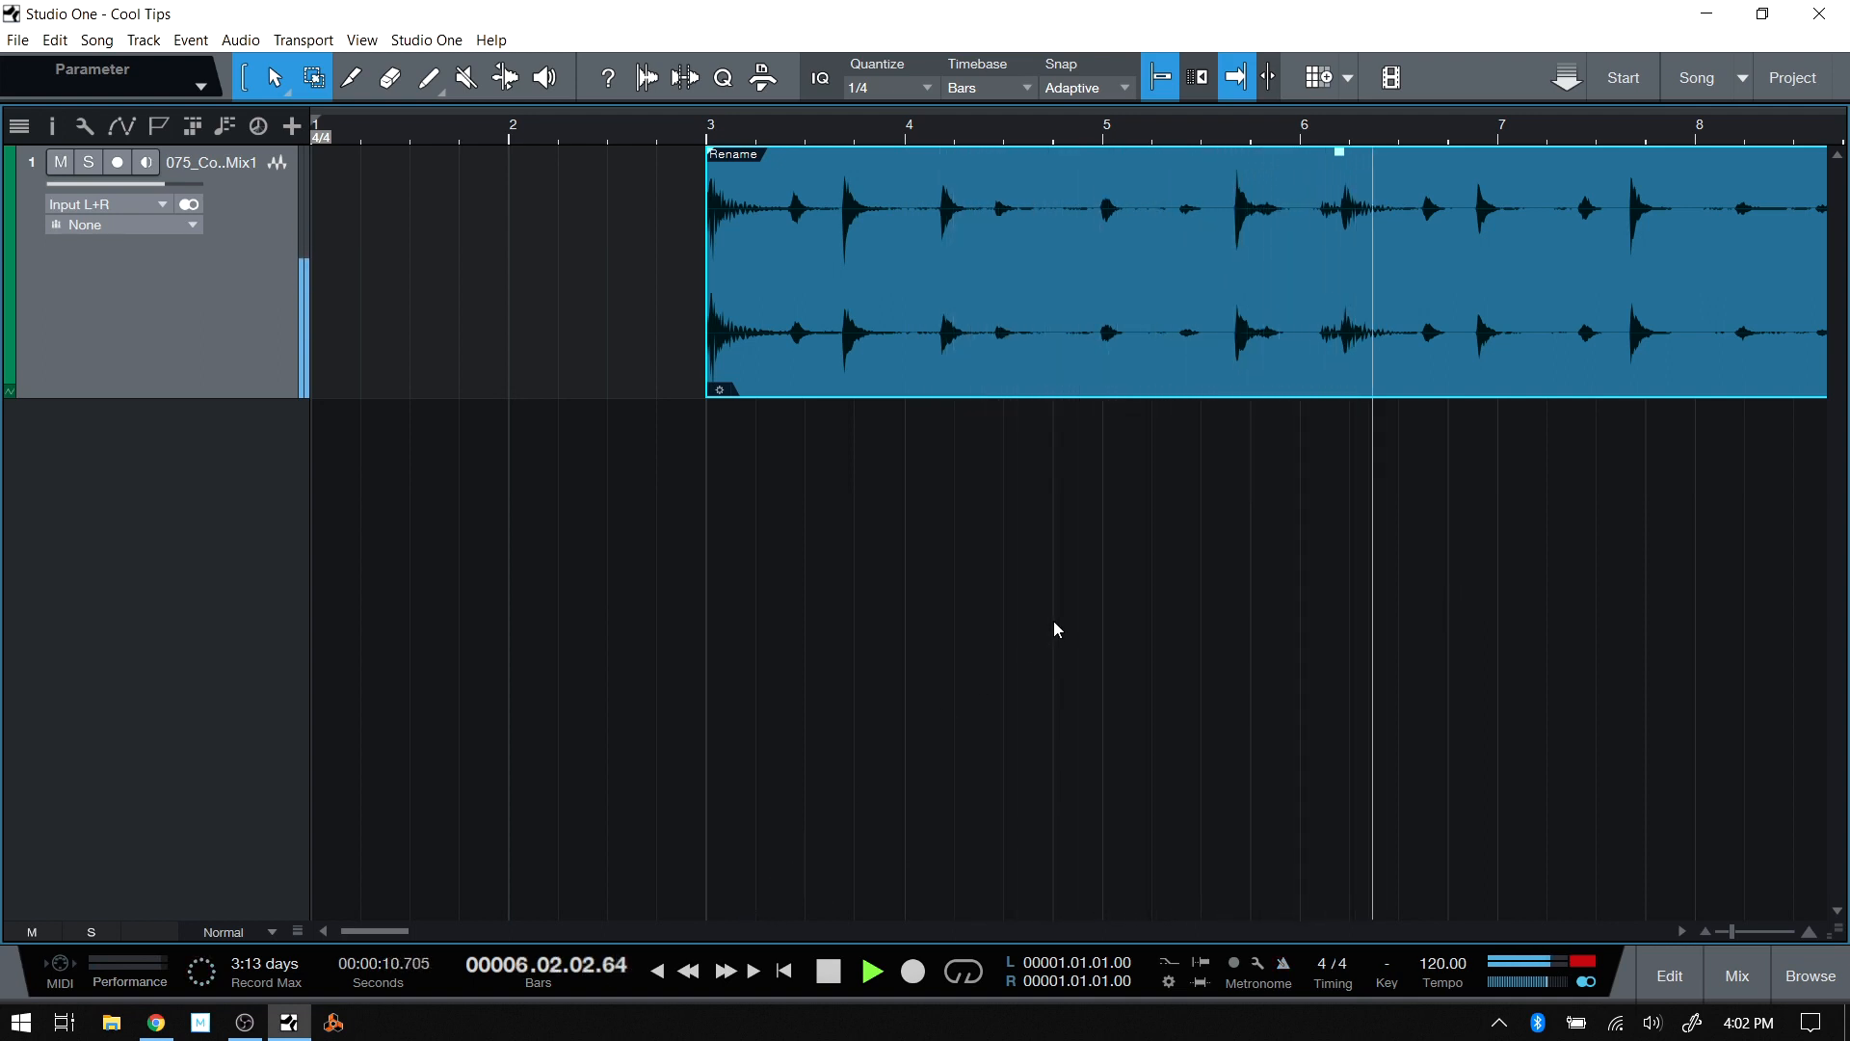
{"action": "scroll", "coordinate": [1119, 136], "scroll_direction": "down", "scroll_amount": 2}
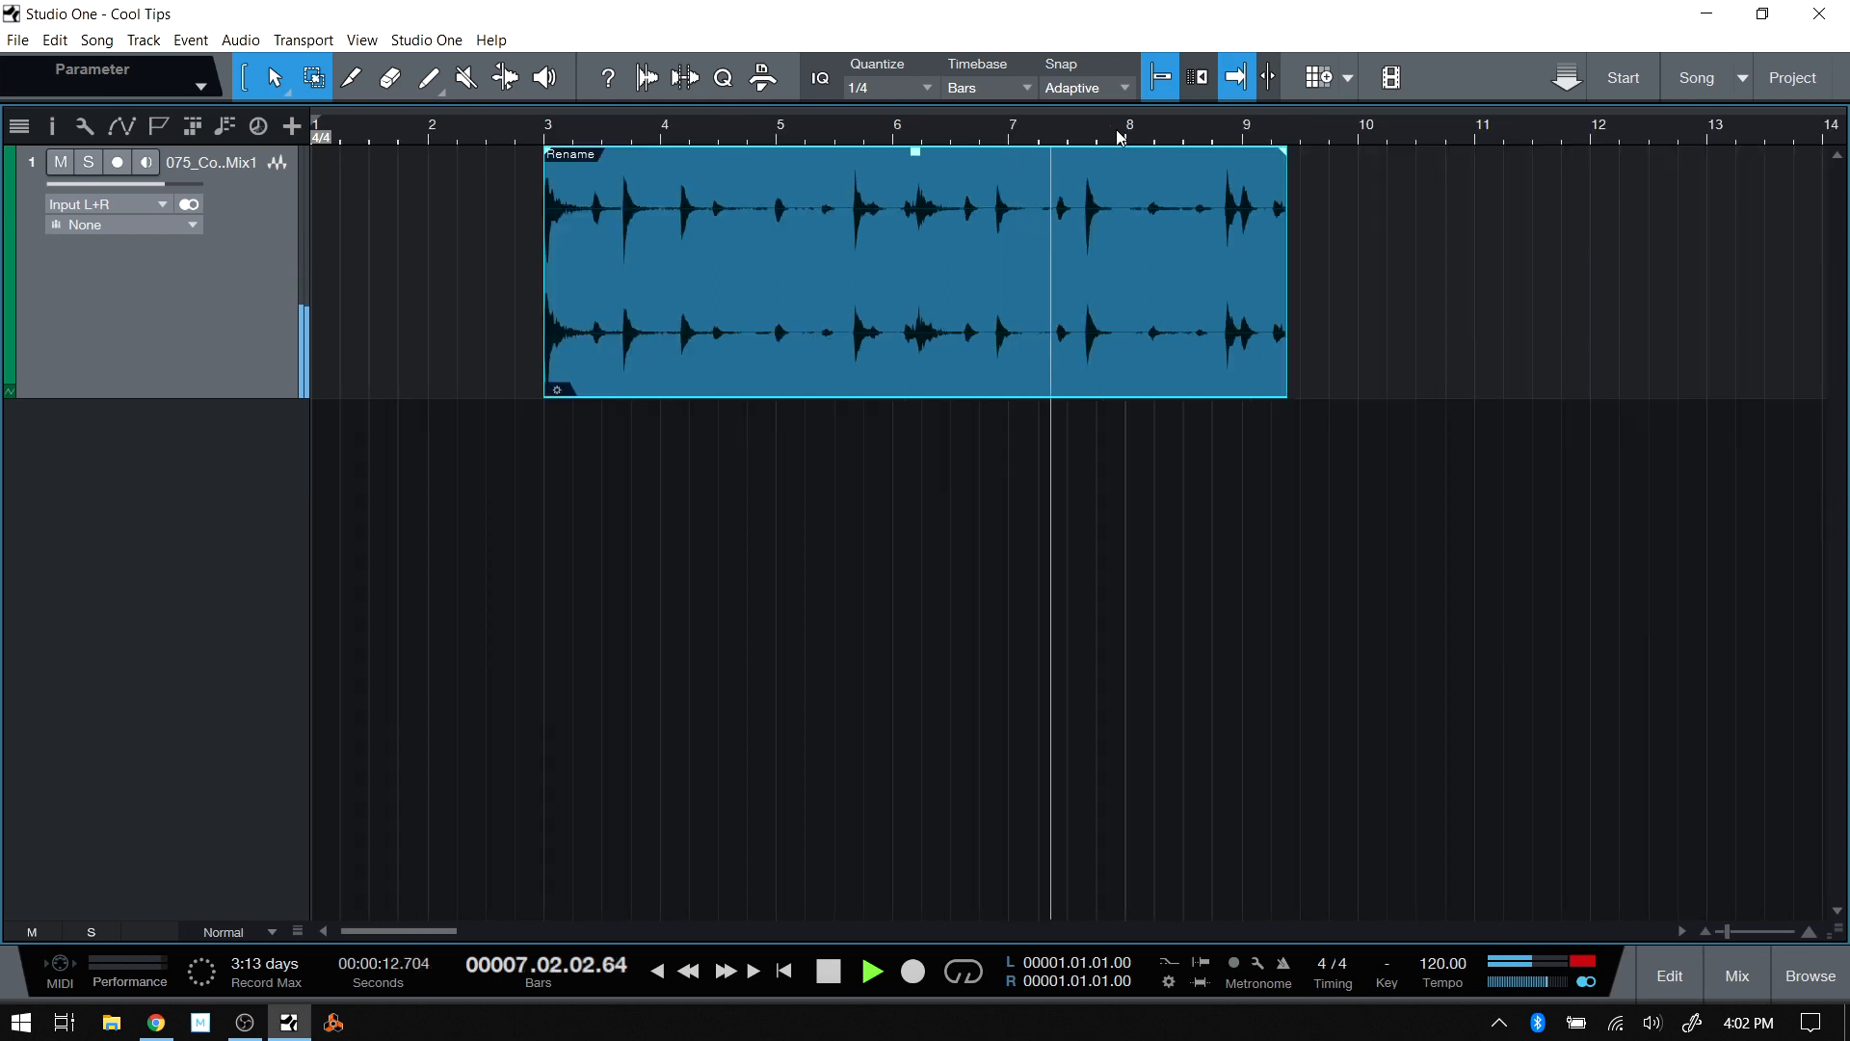
{"action": "key", "text": "space"}
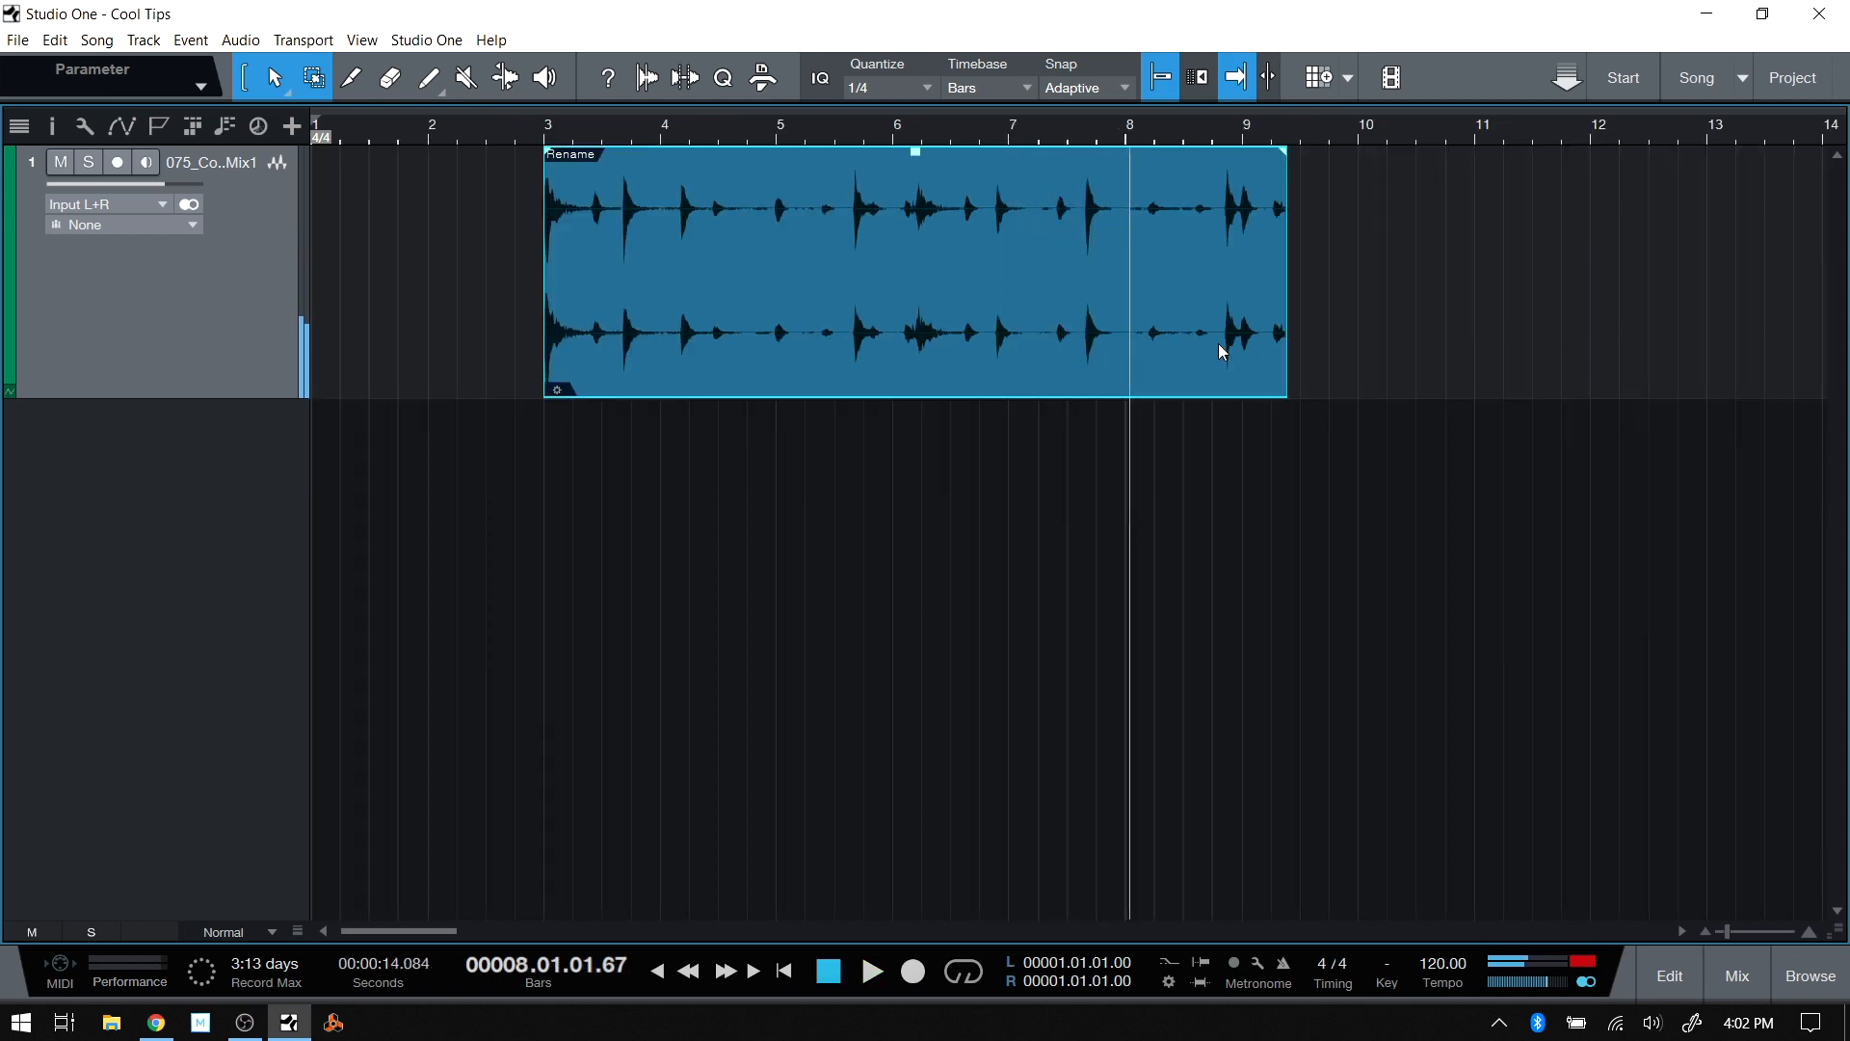
{"action": "key", "text": "ctrl+z"}
Set the drum event's Speedup to 0.75 in its properties and play it from about bar 3.
{"action": "right_click", "coordinate": [720, 374]}
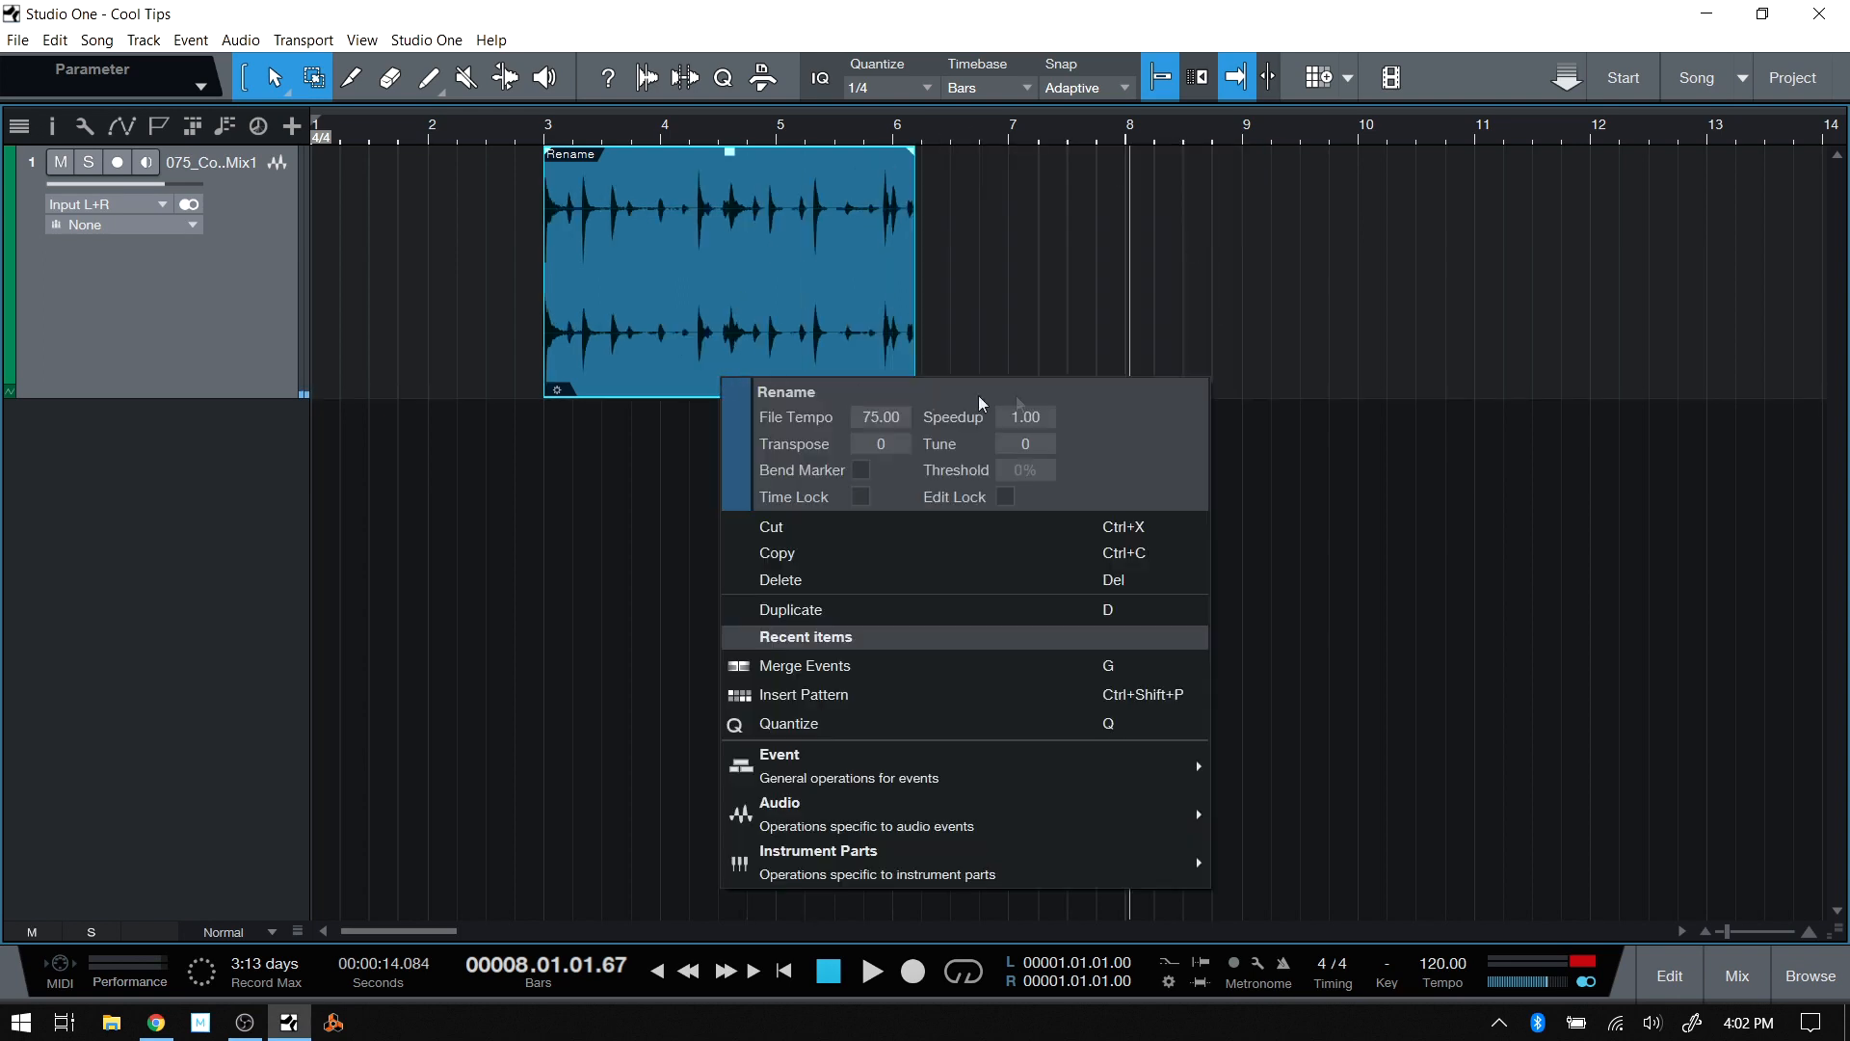
{"action": "left_click", "coordinate": [1028, 421]}
{"action": "type", "text": ".75"}
{"action": "key", "text": "Return"}
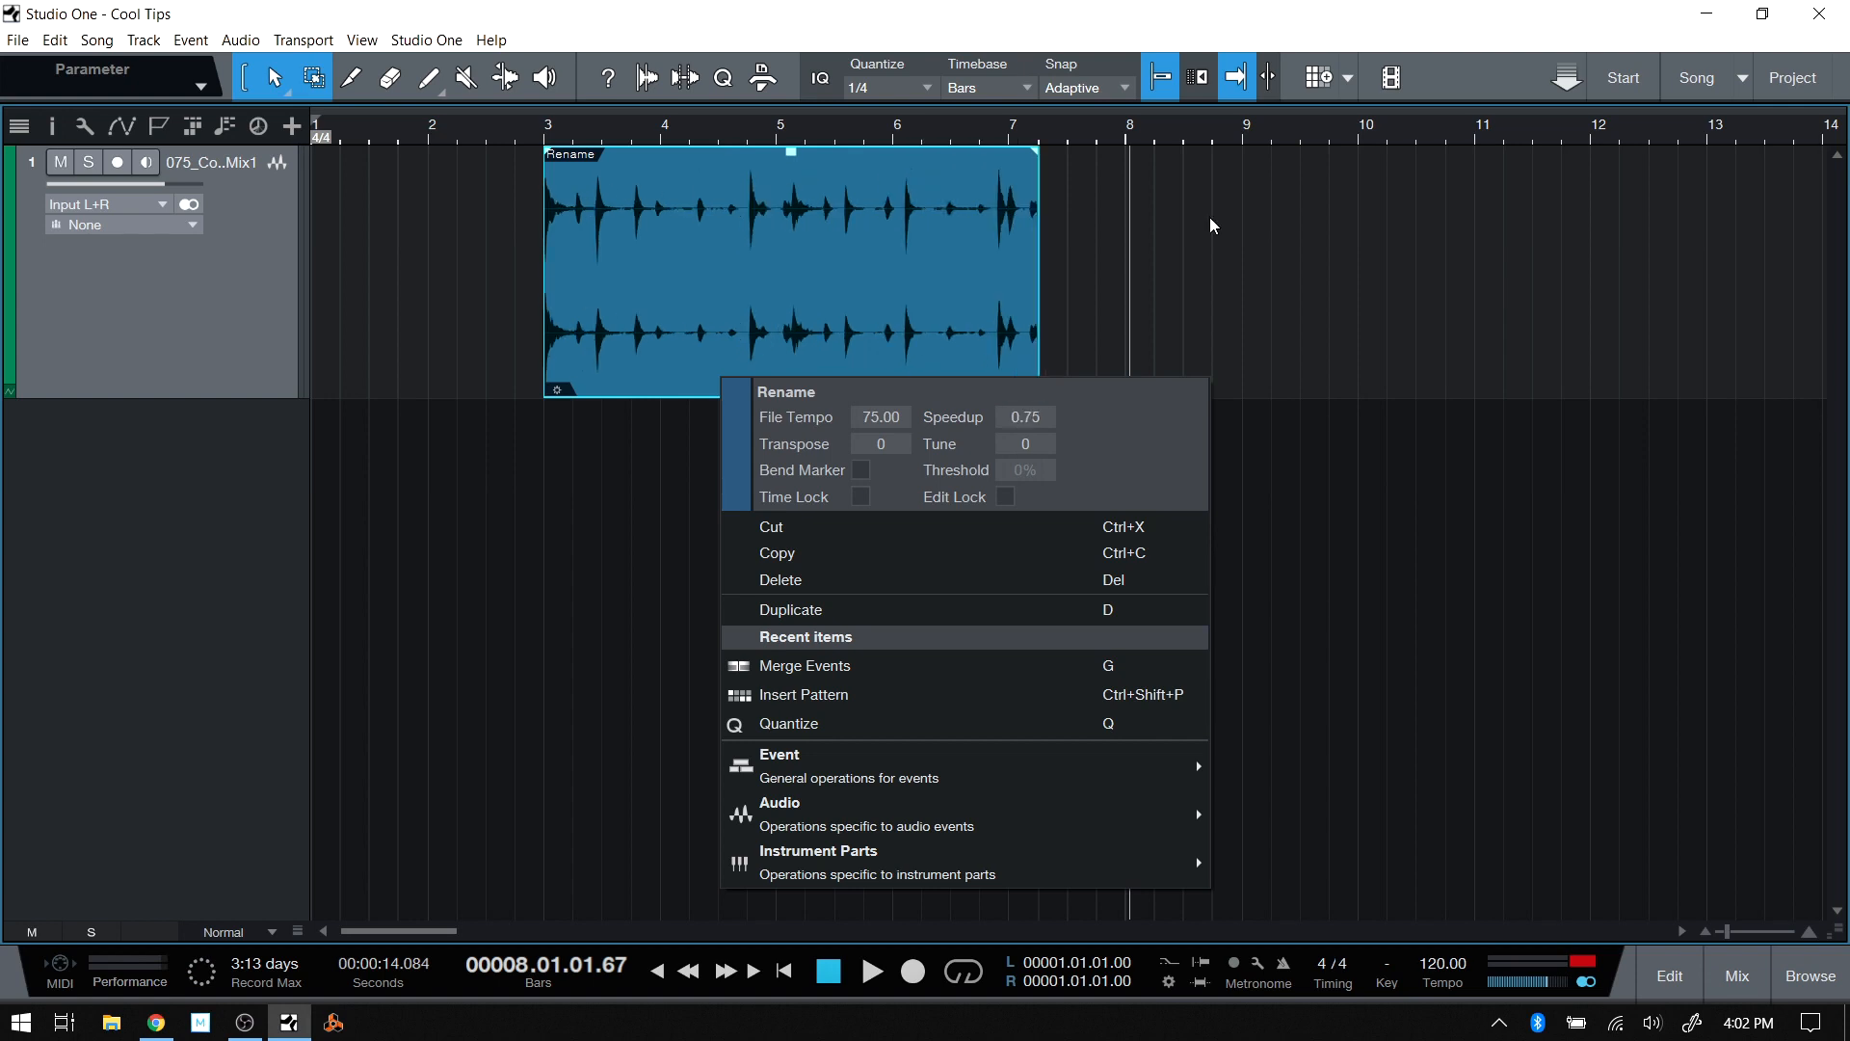
{"action": "left_click", "coordinate": [520, 135]}
{"action": "key", "text": "space"}
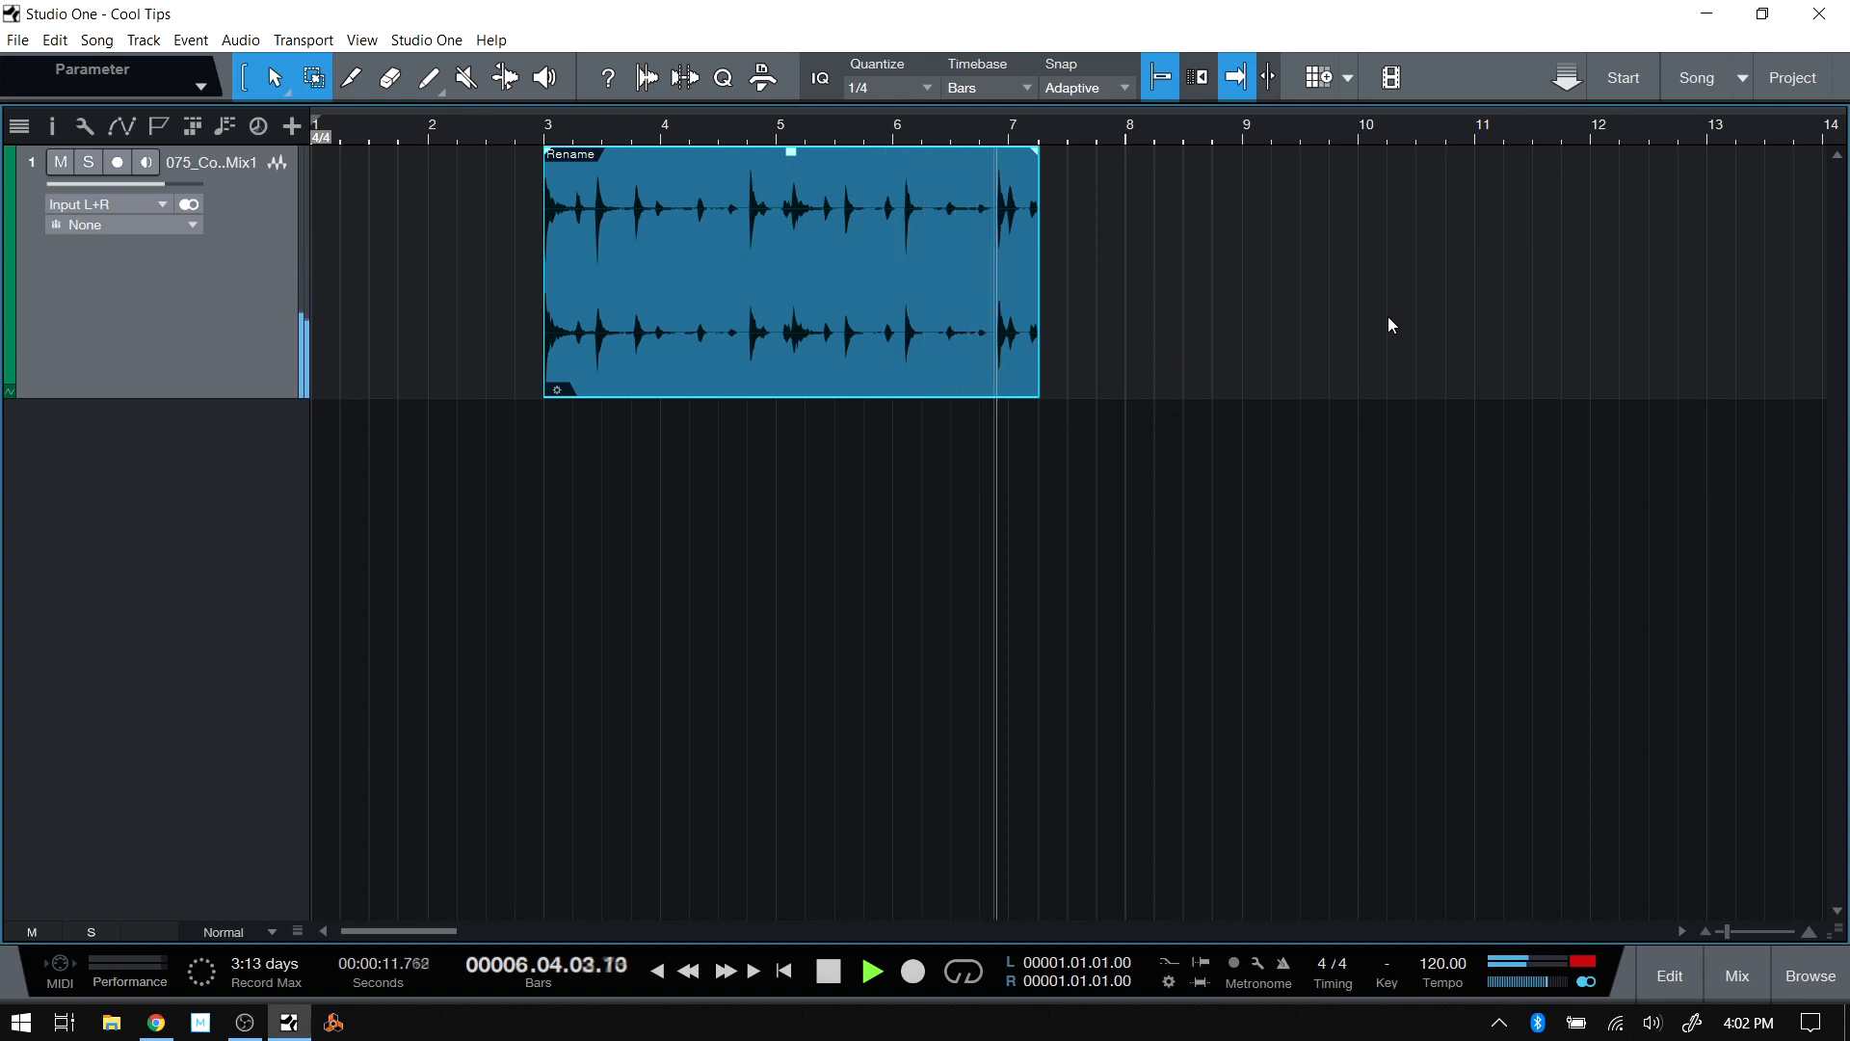
{"action": "key", "text": "space"}
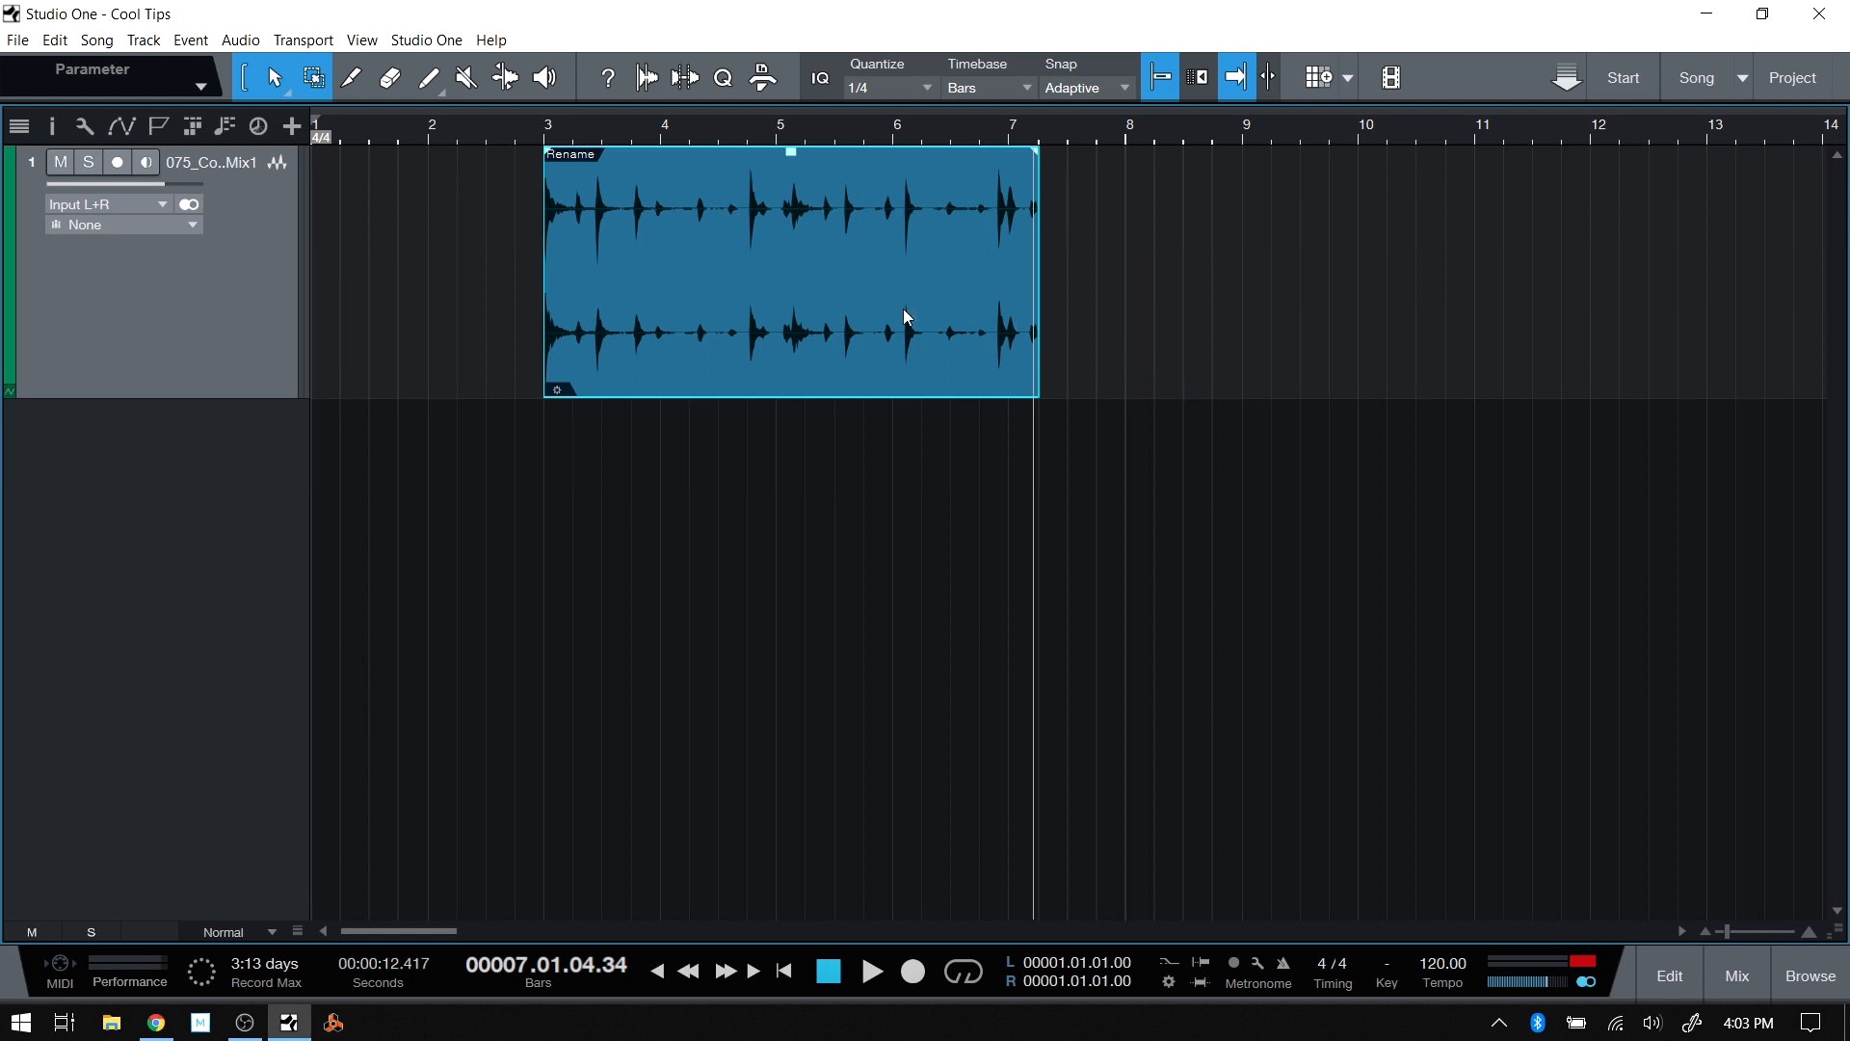
Set the drum event's Speedup to 1.50 in its properties and play it from bar 3.
{"action": "right_click", "coordinate": [887, 343]}
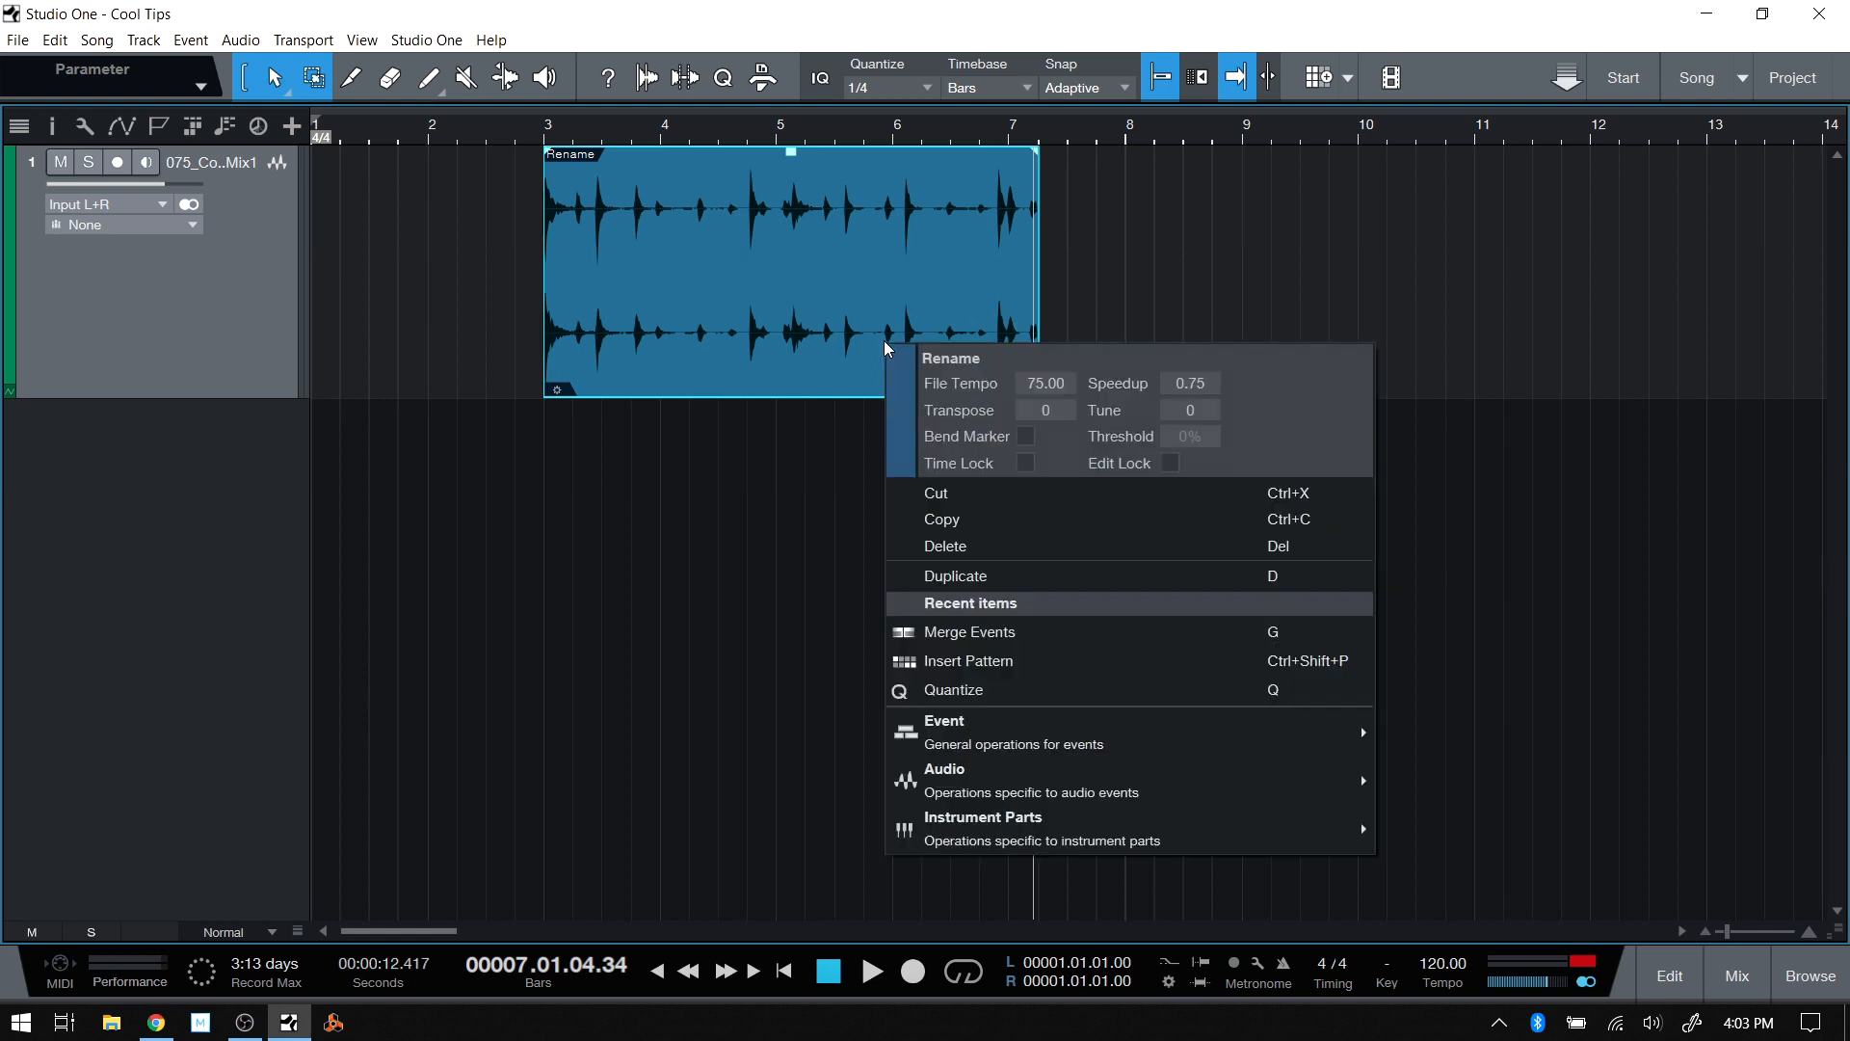
{"action": "left_click", "coordinate": [1188, 385]}
{"action": "type", "text": "1."}
{"action": "key", "text": "Return"}
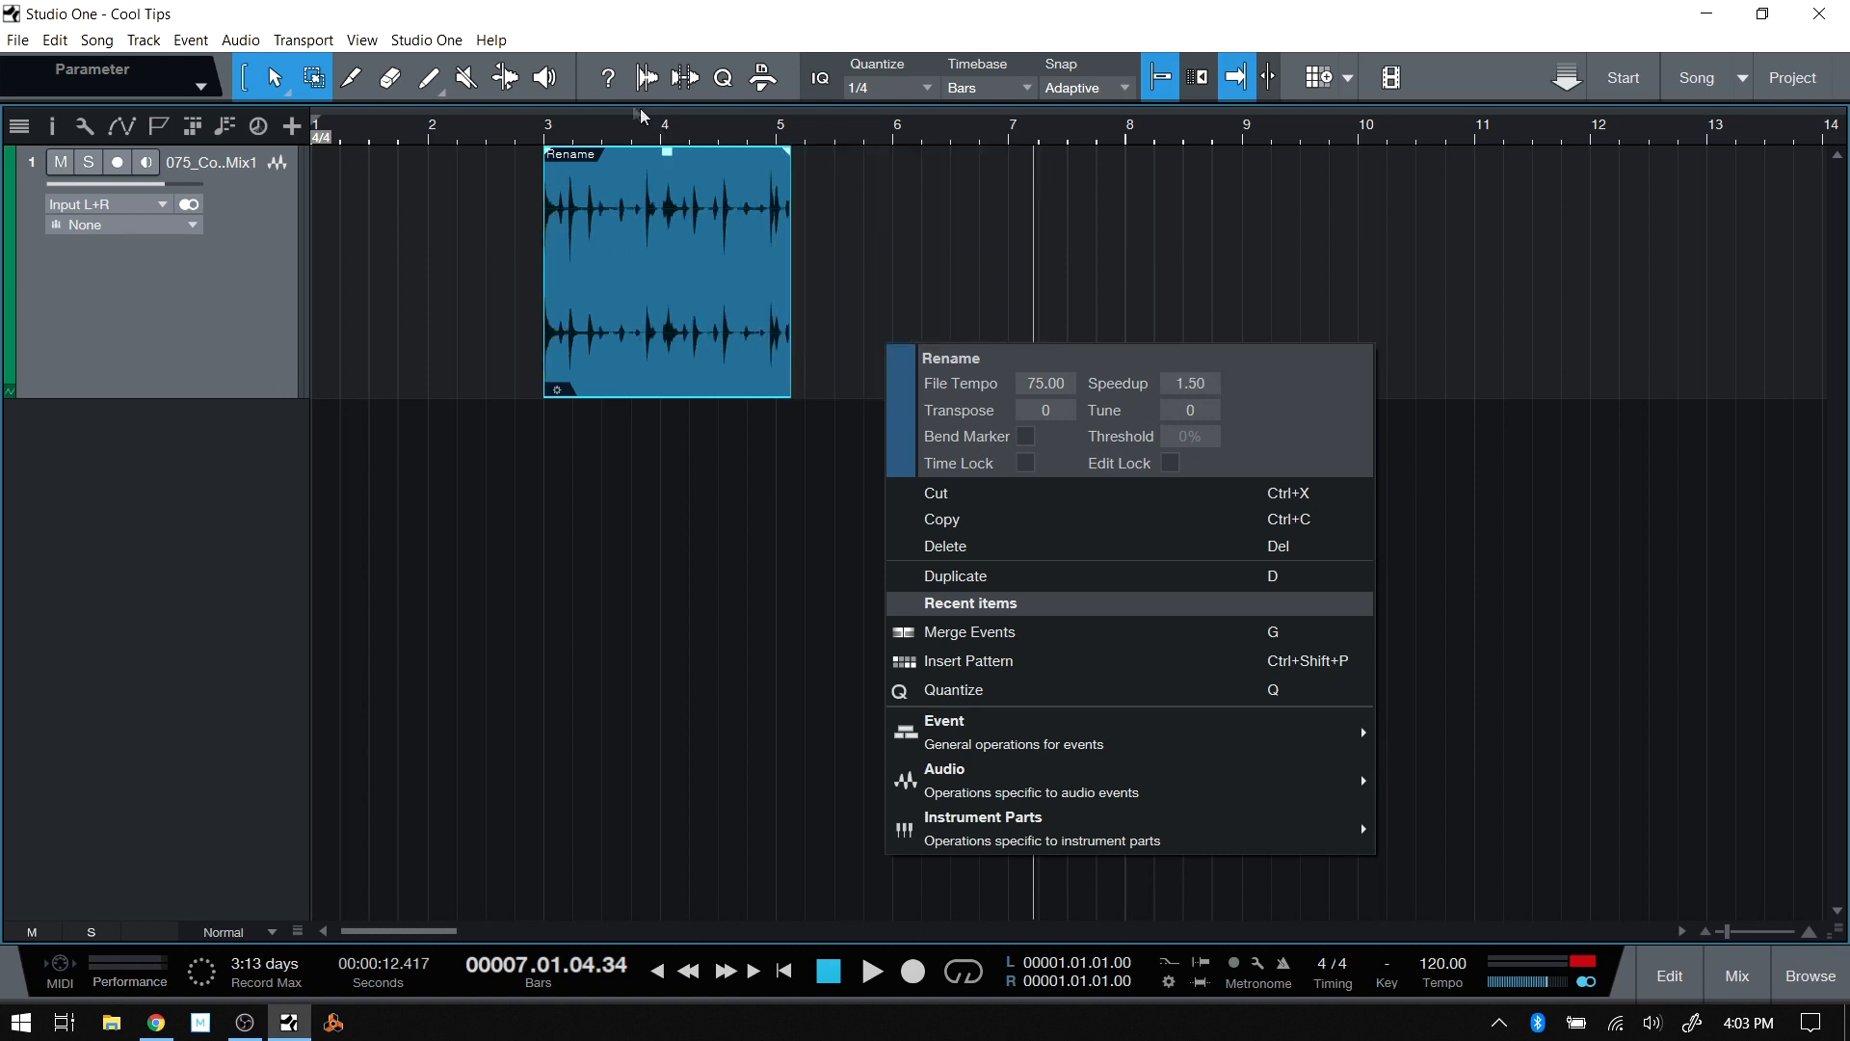
{"action": "left_click", "coordinate": [543, 141]}
{"action": "key", "text": "space"}
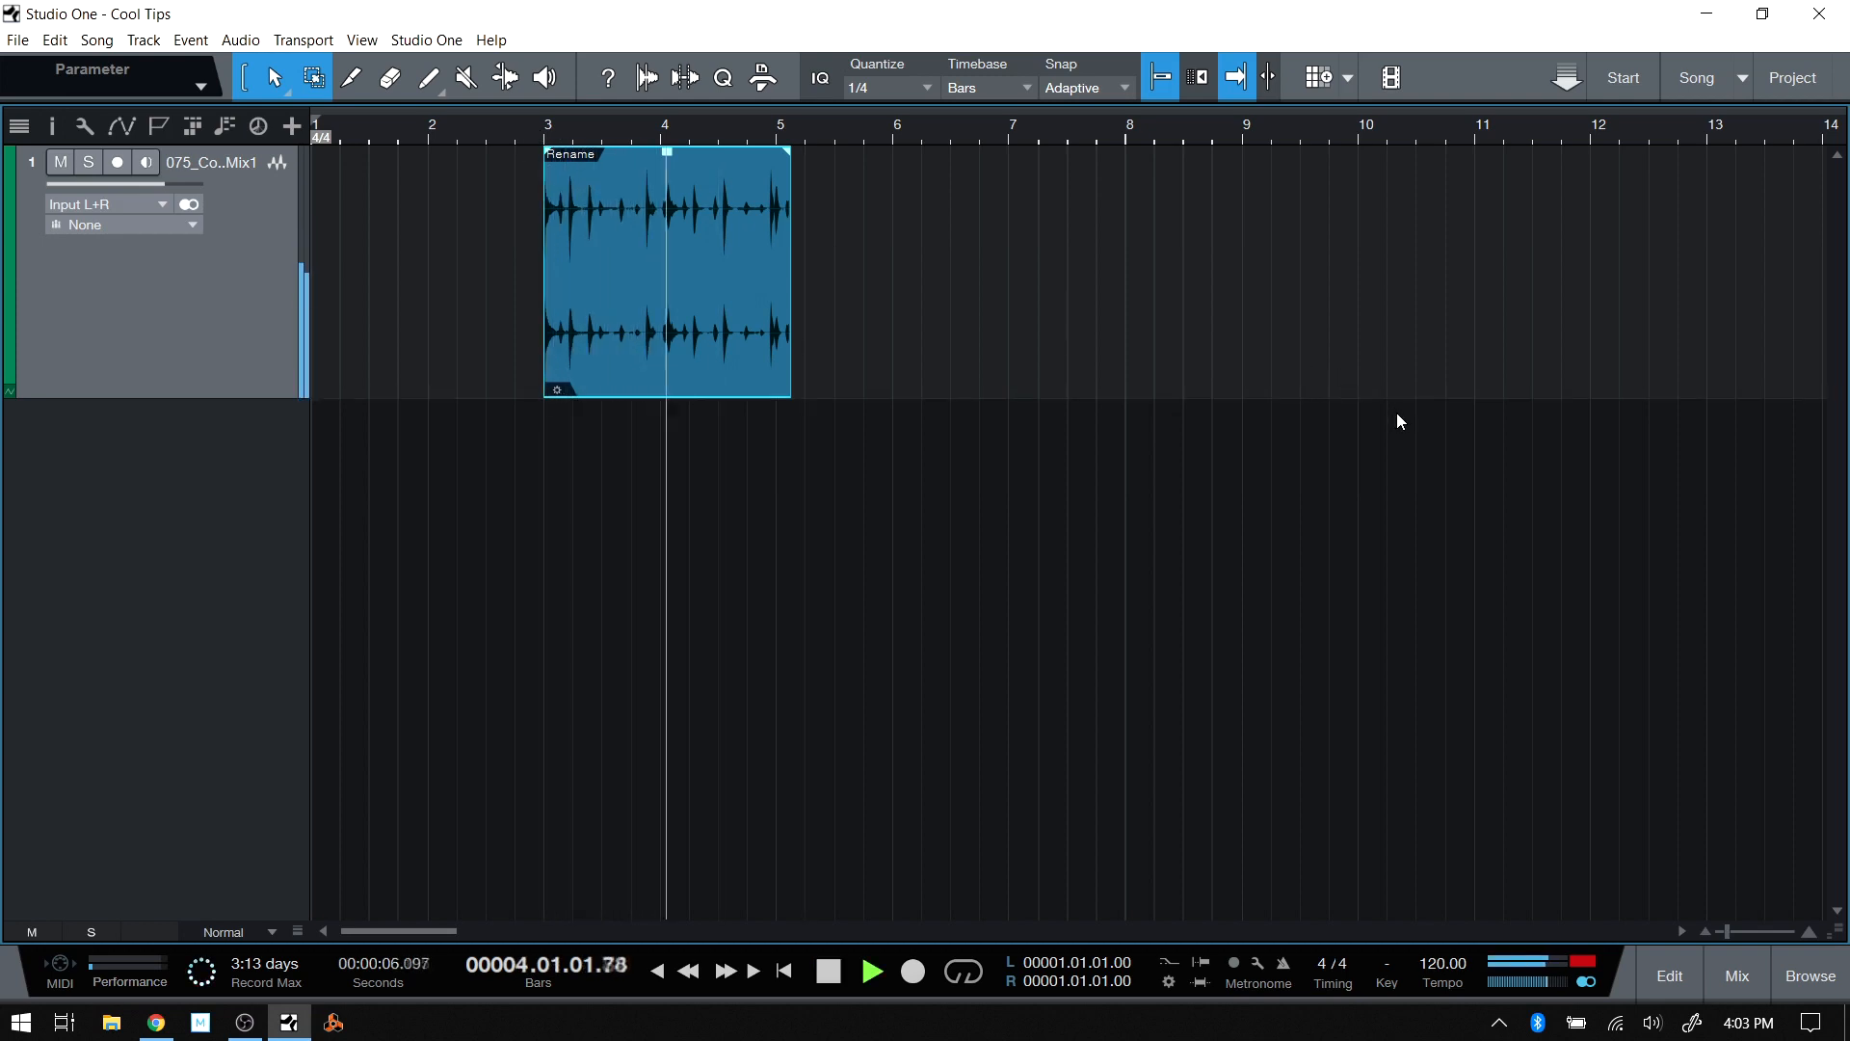
{"action": "key", "text": "space"}
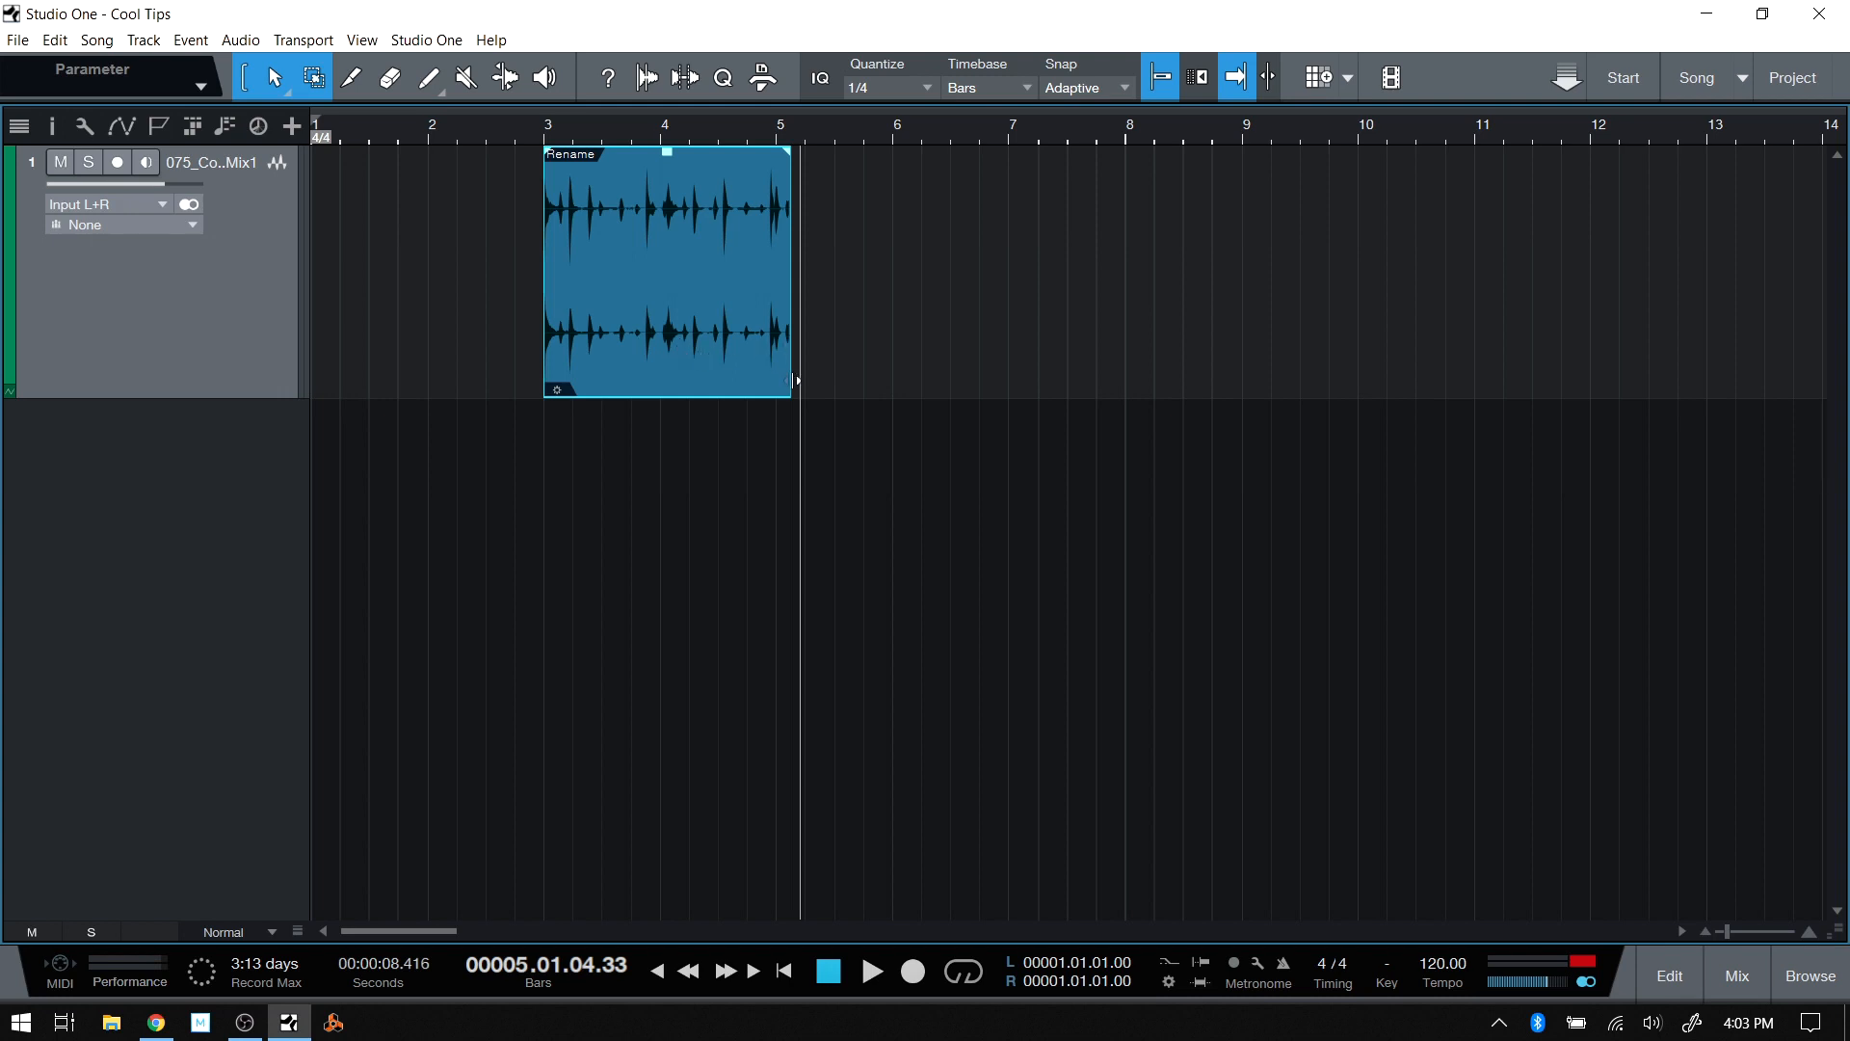
Set the drum event's Speedup to 1 in its properties and play it from bar 3.
{"action": "key", "text": "alt"}
{"action": "right_click", "coordinate": [709, 369]}
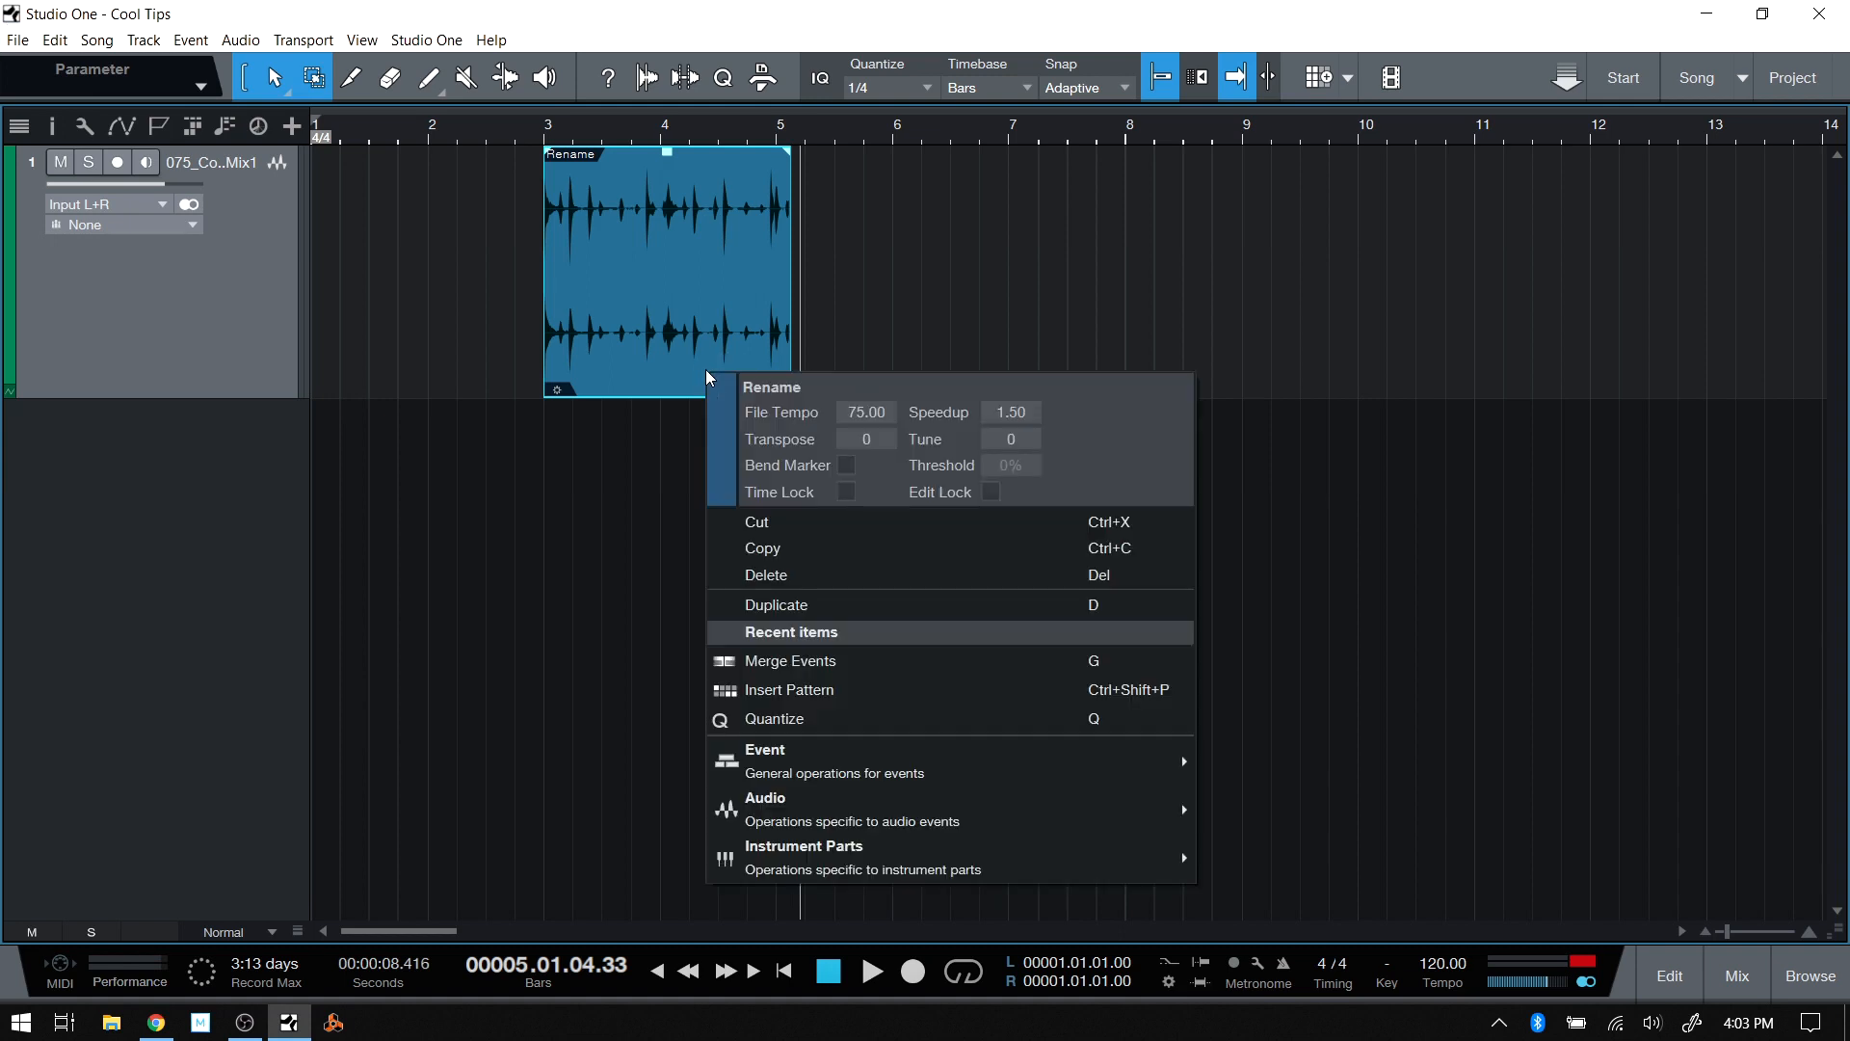
{"action": "left_click", "coordinate": [1010, 414]}
{"action": "type", "text": "1"}
{"action": "key", "text": "Return"}
{"action": "left_click", "coordinate": [526, 309]}
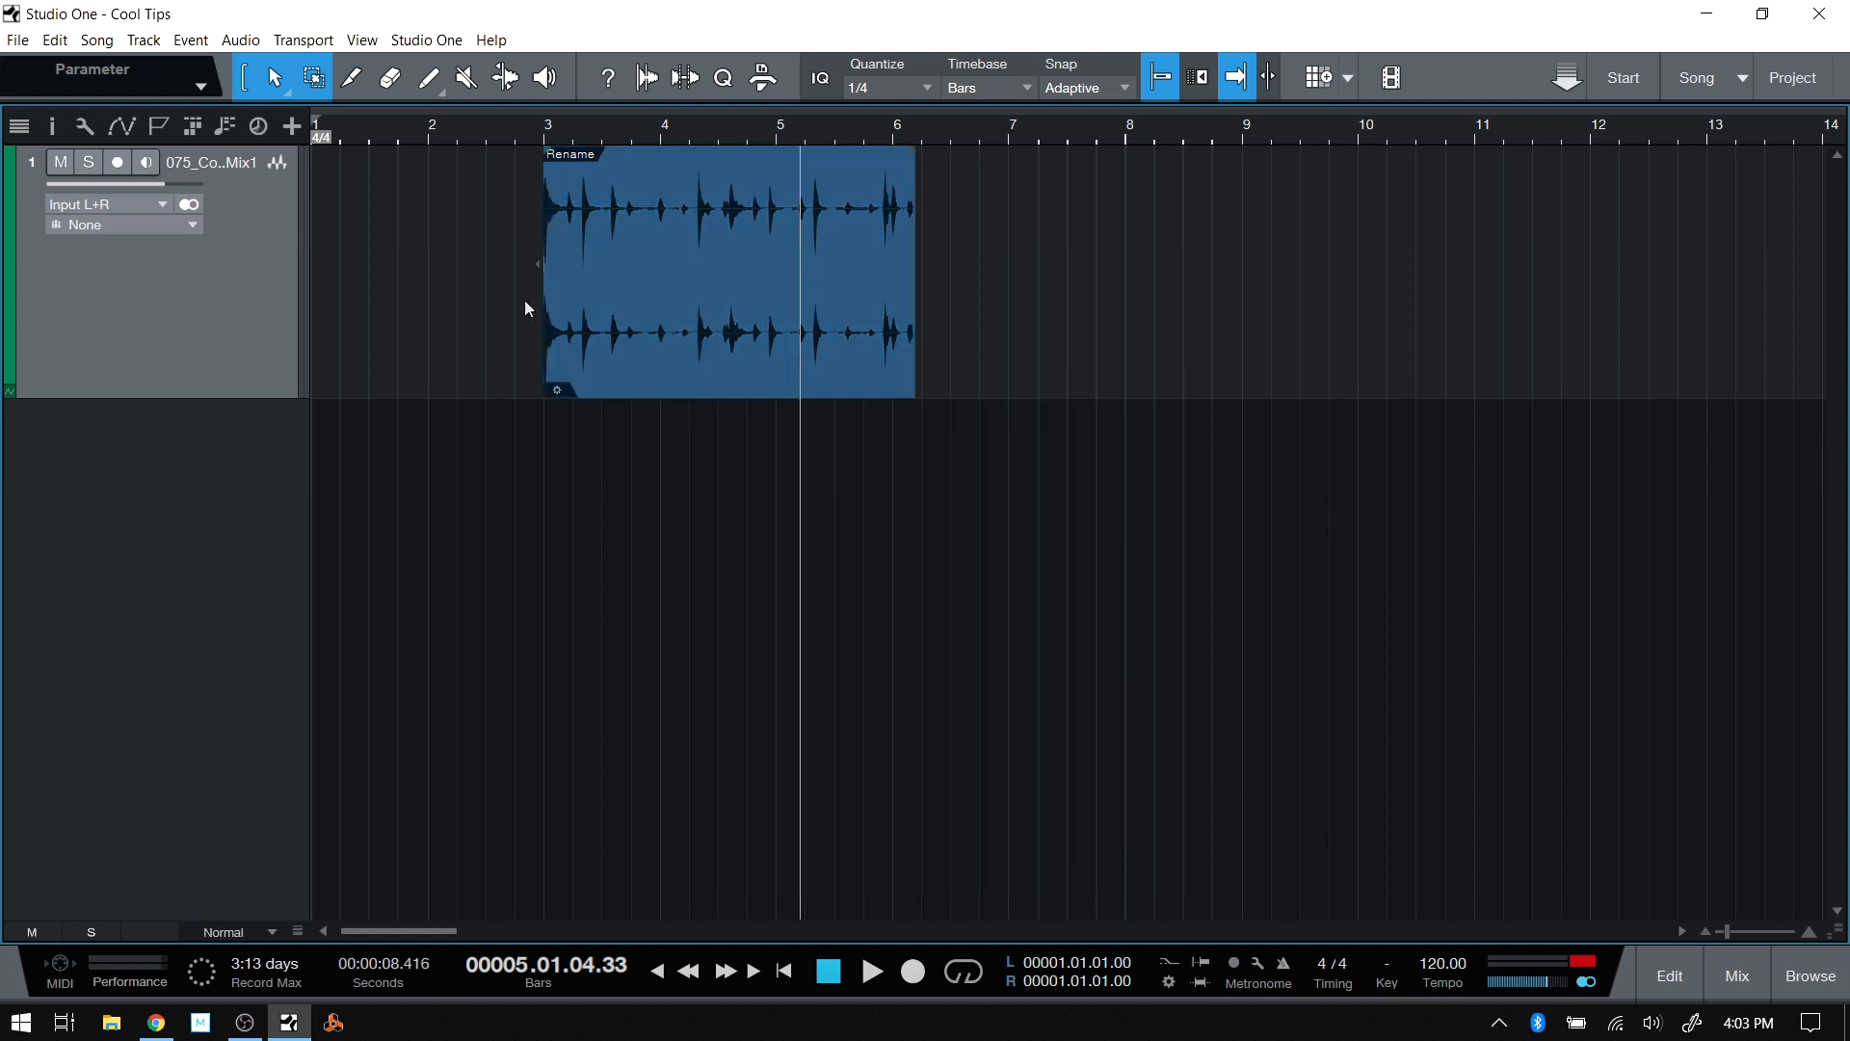
{"action": "left_click", "coordinate": [540, 135]}
{"action": "key", "text": "space"}
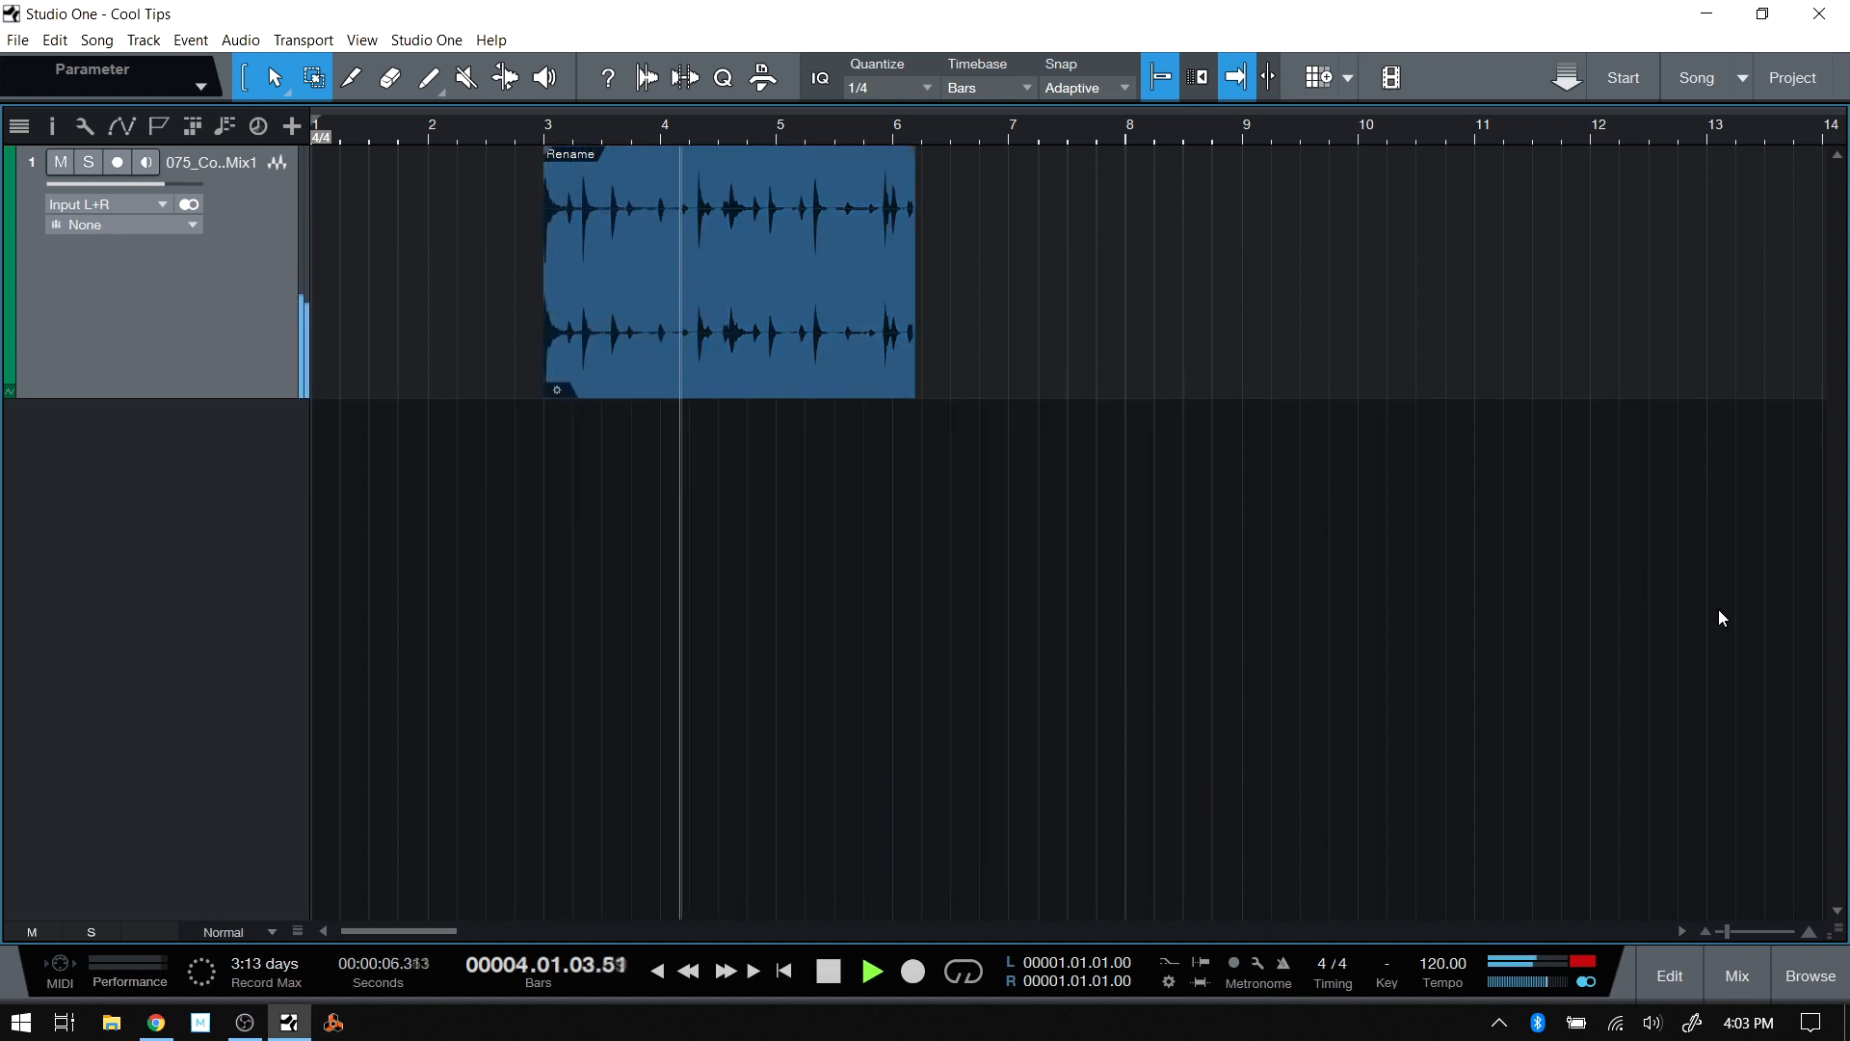
{"action": "key", "text": "space"}
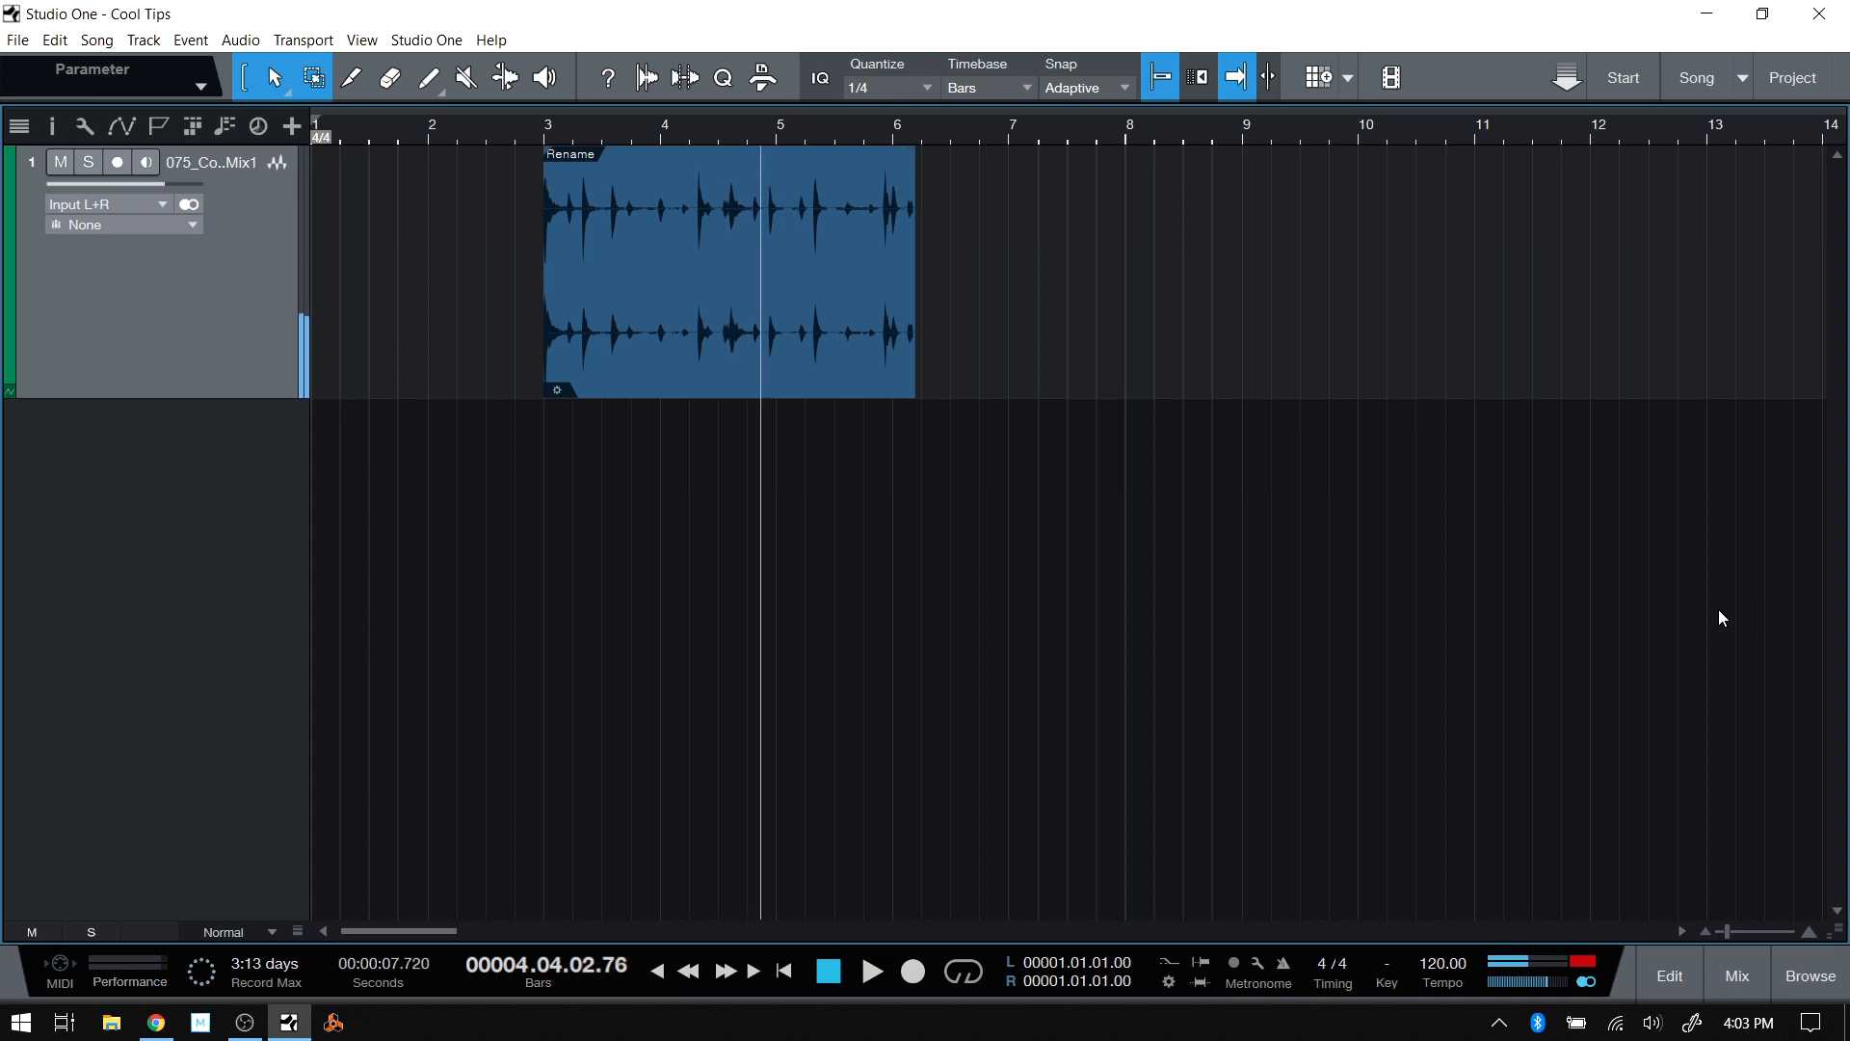
Add the PreSonus Impact instrument from the browser on a new track and reposition its Impact XT window.
{"action": "left_click", "coordinate": [1811, 977]}
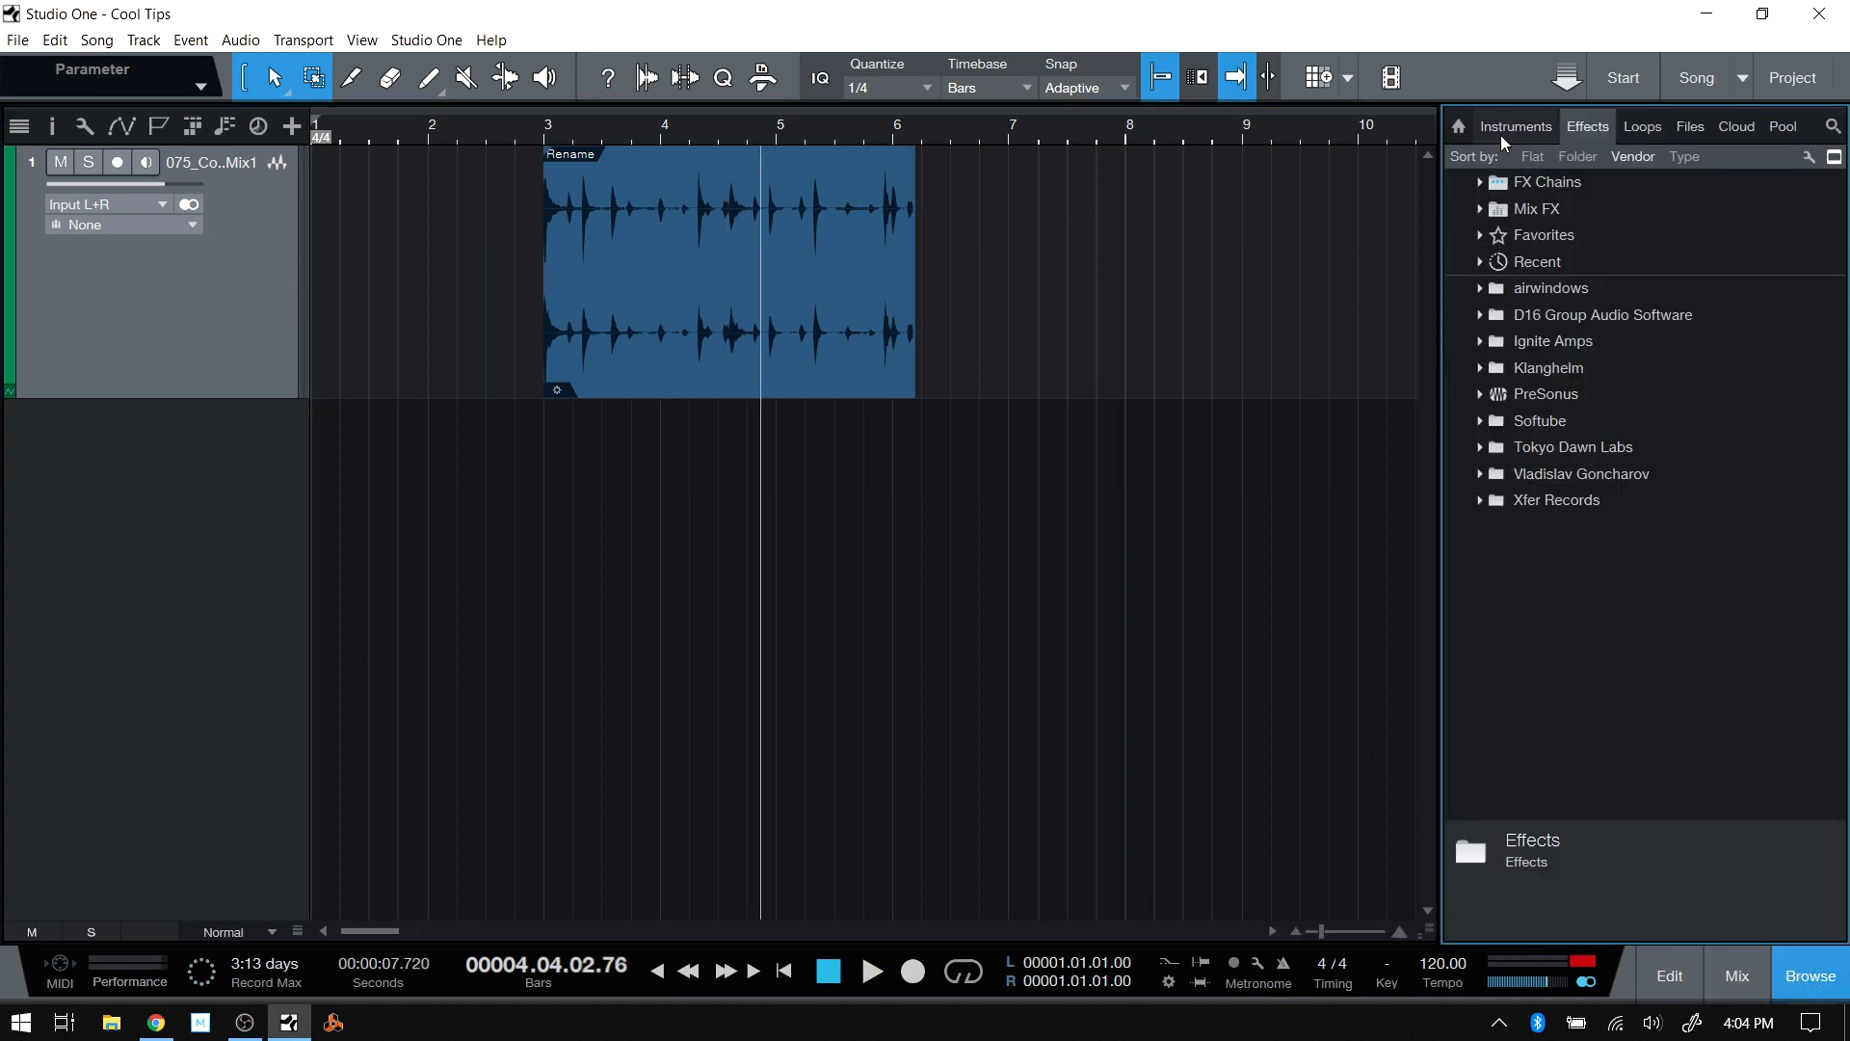
{"action": "left_click", "coordinate": [1505, 134]}
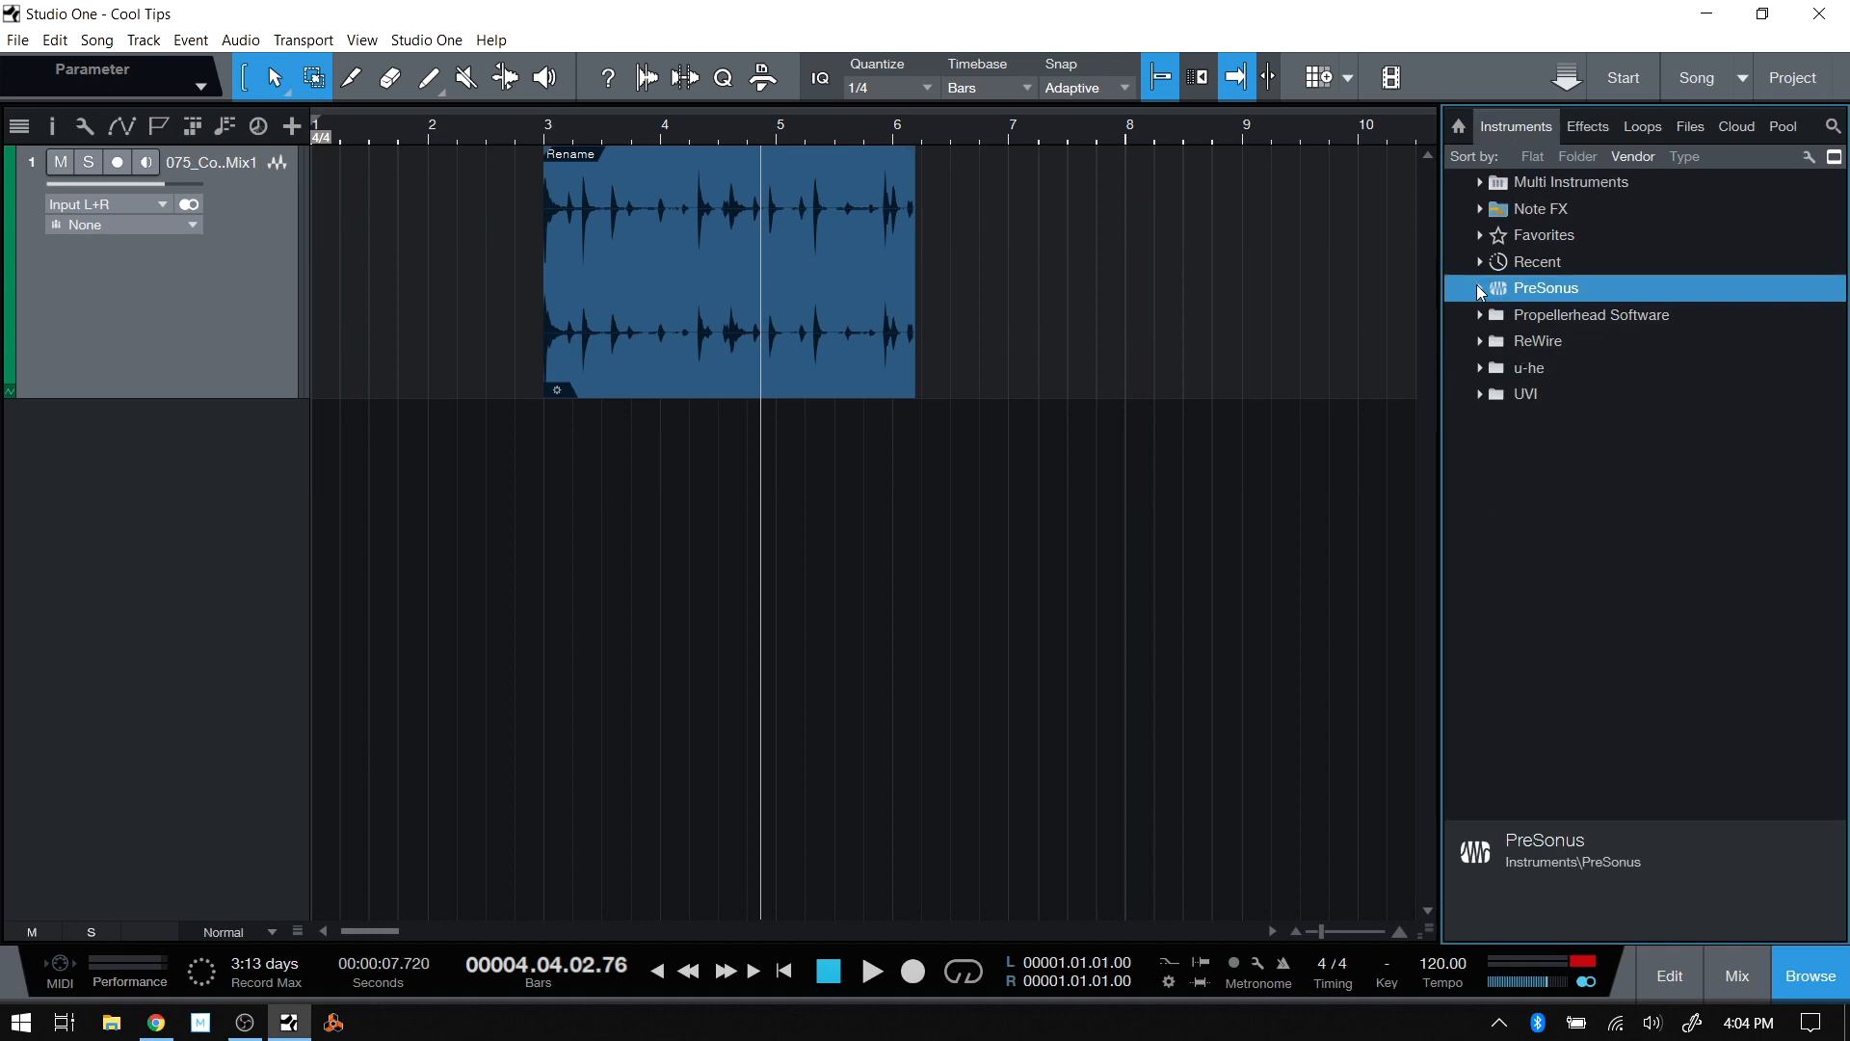
{"action": "left_click", "coordinate": [1481, 289]}
{"action": "left_click_drag", "start_coordinate": [1562, 410], "coordinate": [939, 644]}
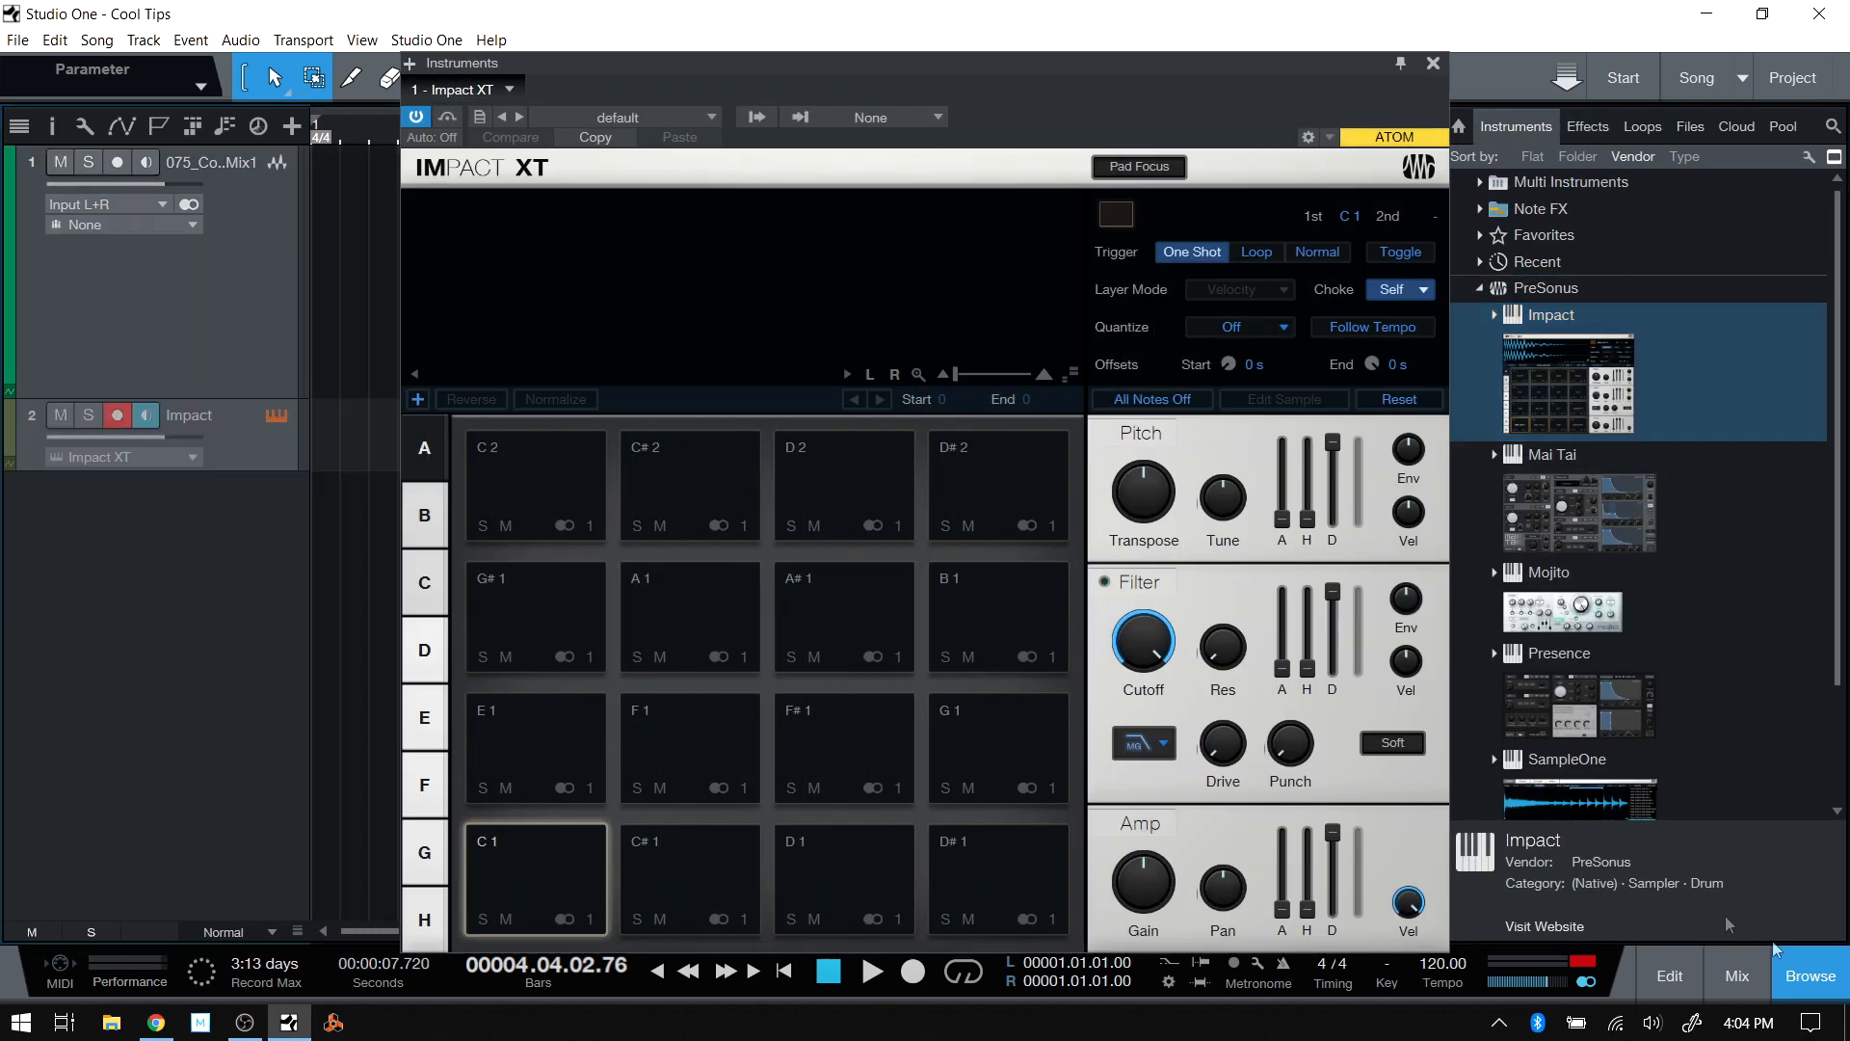
{"action": "left_click", "coordinate": [1811, 977]}
{"action": "left_click_drag", "start_coordinate": [905, 67], "coordinate": [811, 35]}
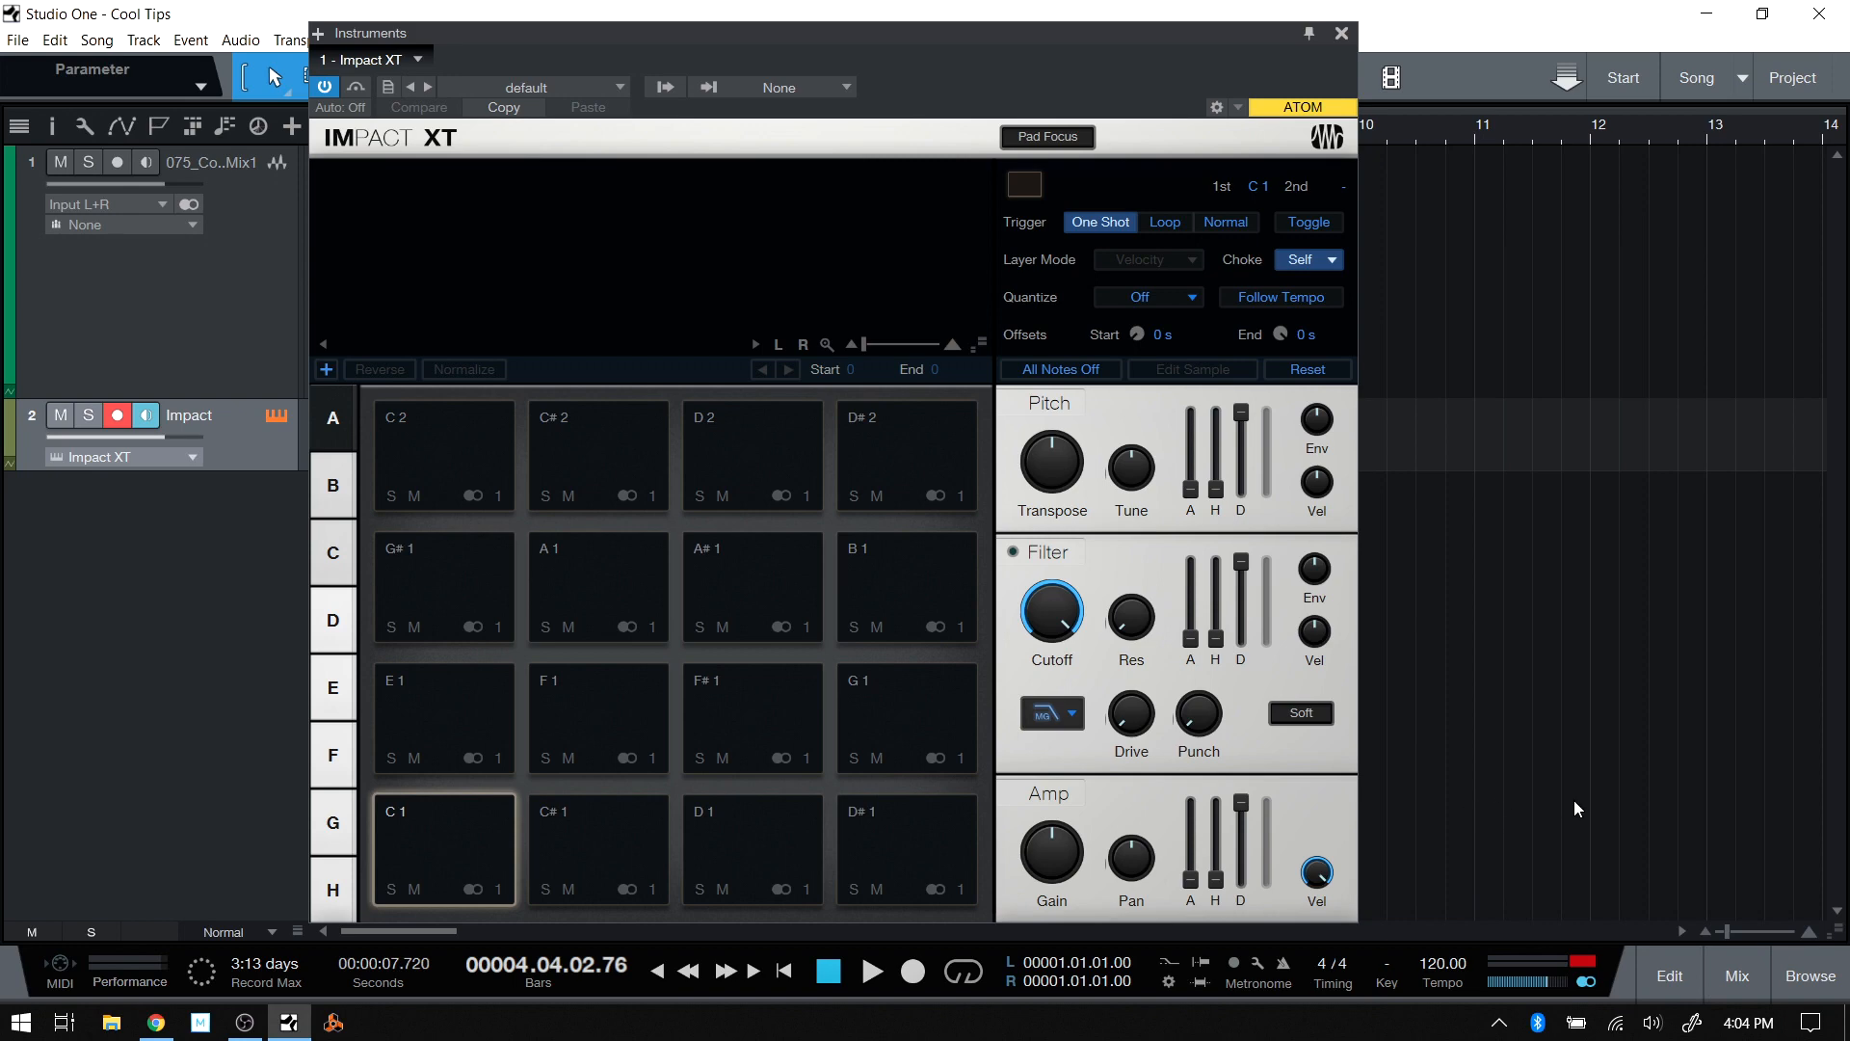
Load the Boom 808.wav sample onto Impact XT's C 1 pad and audition it.
{"action": "left_click", "coordinate": [1802, 988]}
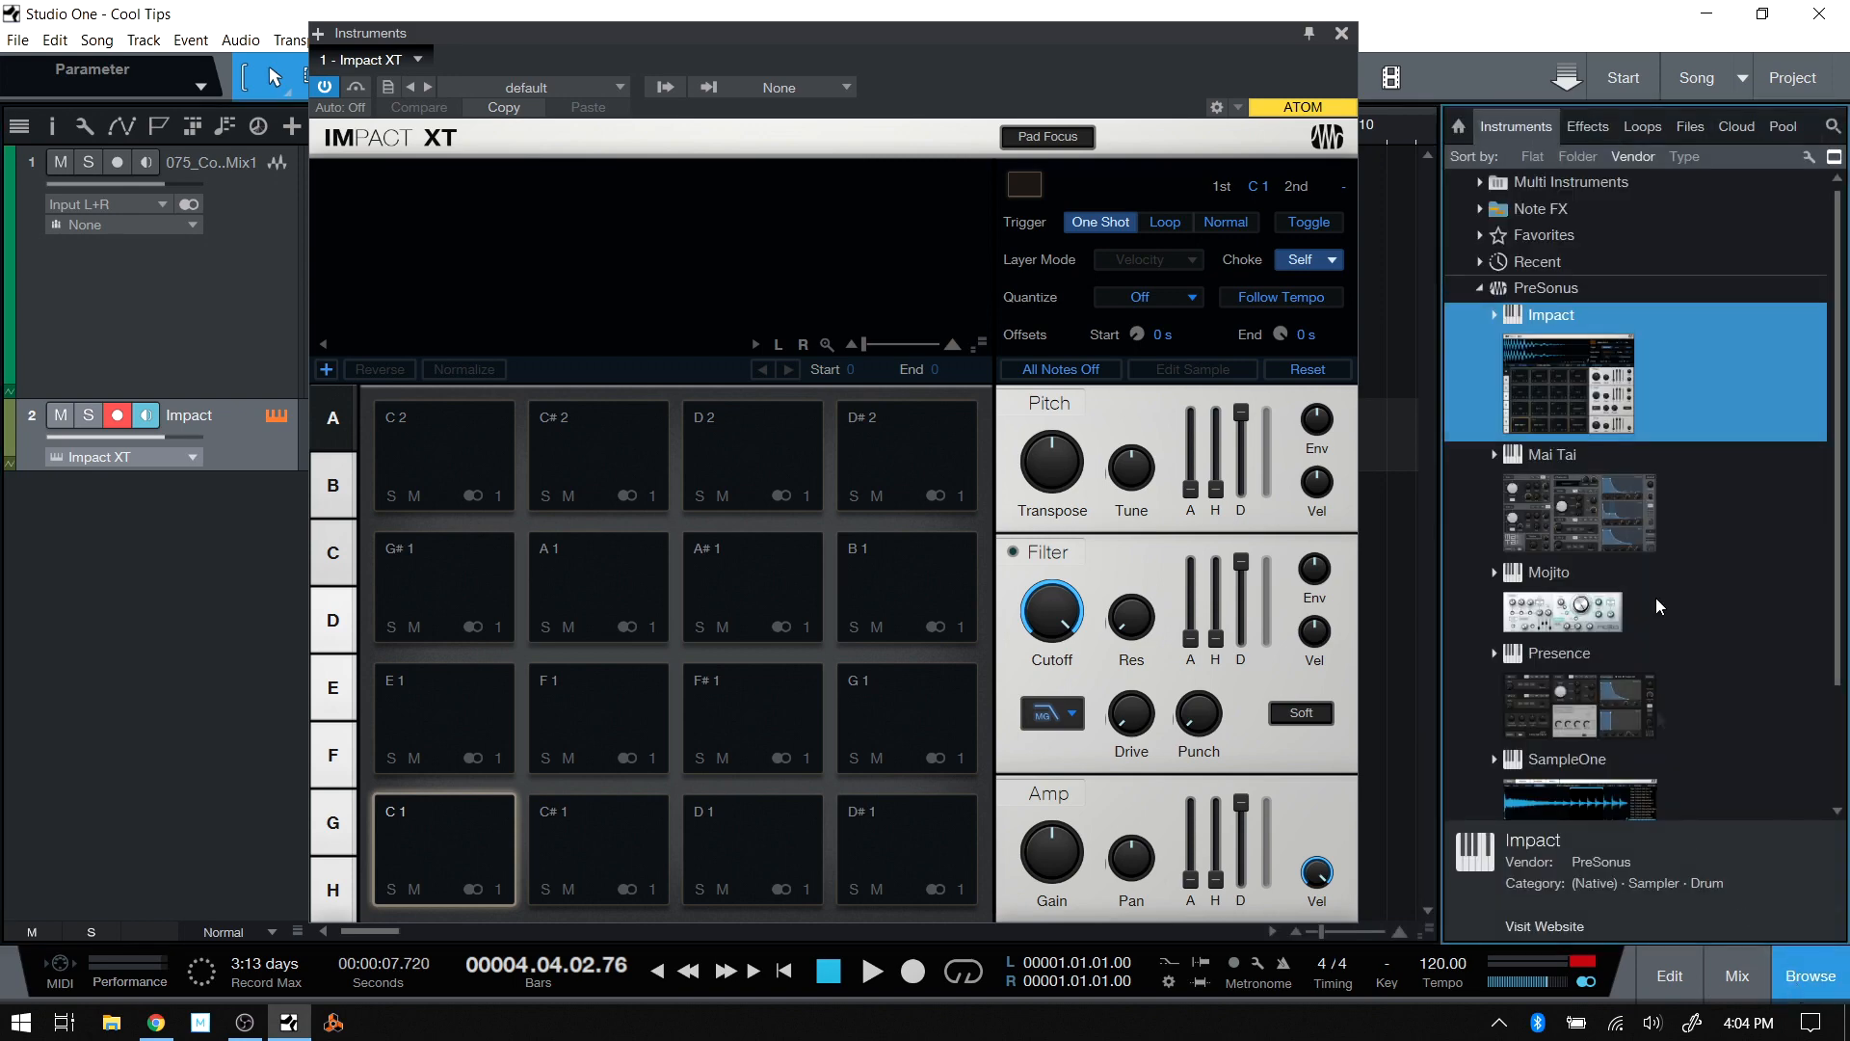
{"action": "left_click", "coordinate": [1689, 126]}
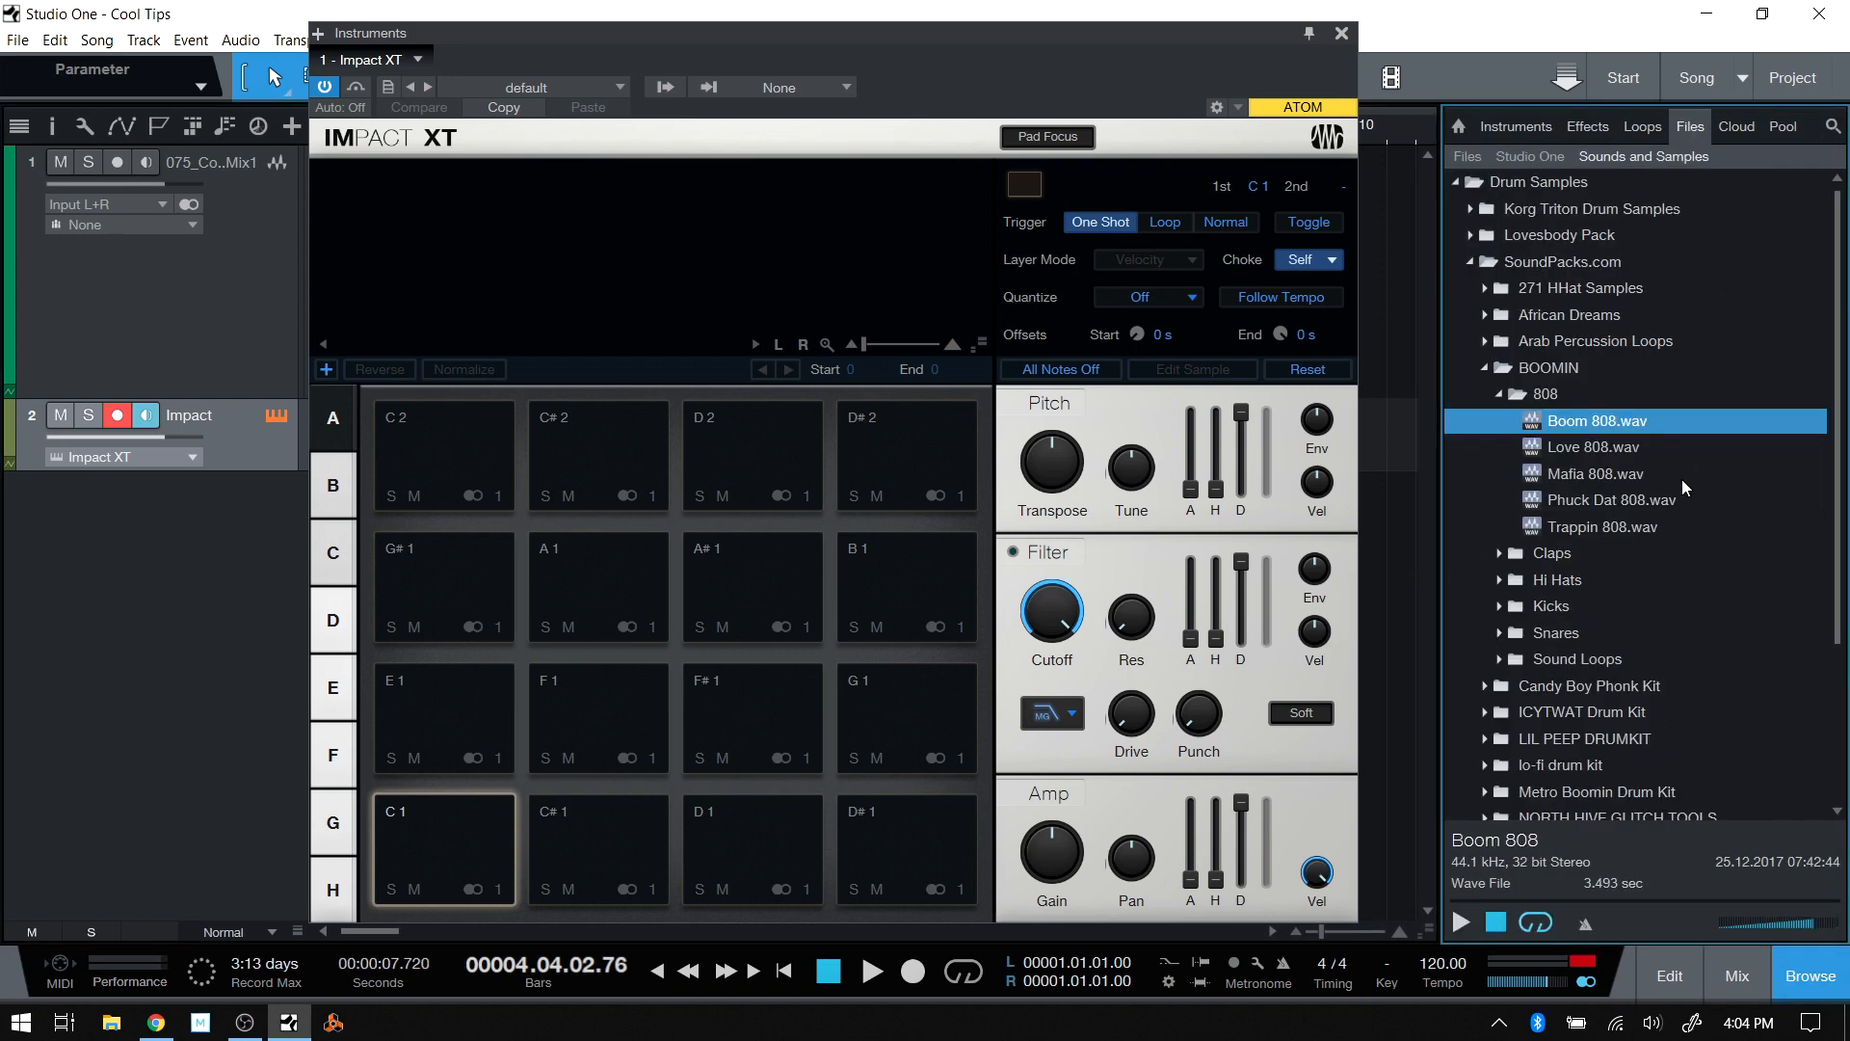
{"action": "left_click_drag", "start_coordinate": [1592, 422], "coordinate": [447, 849]}
{"action": "left_click", "coordinate": [455, 853]}
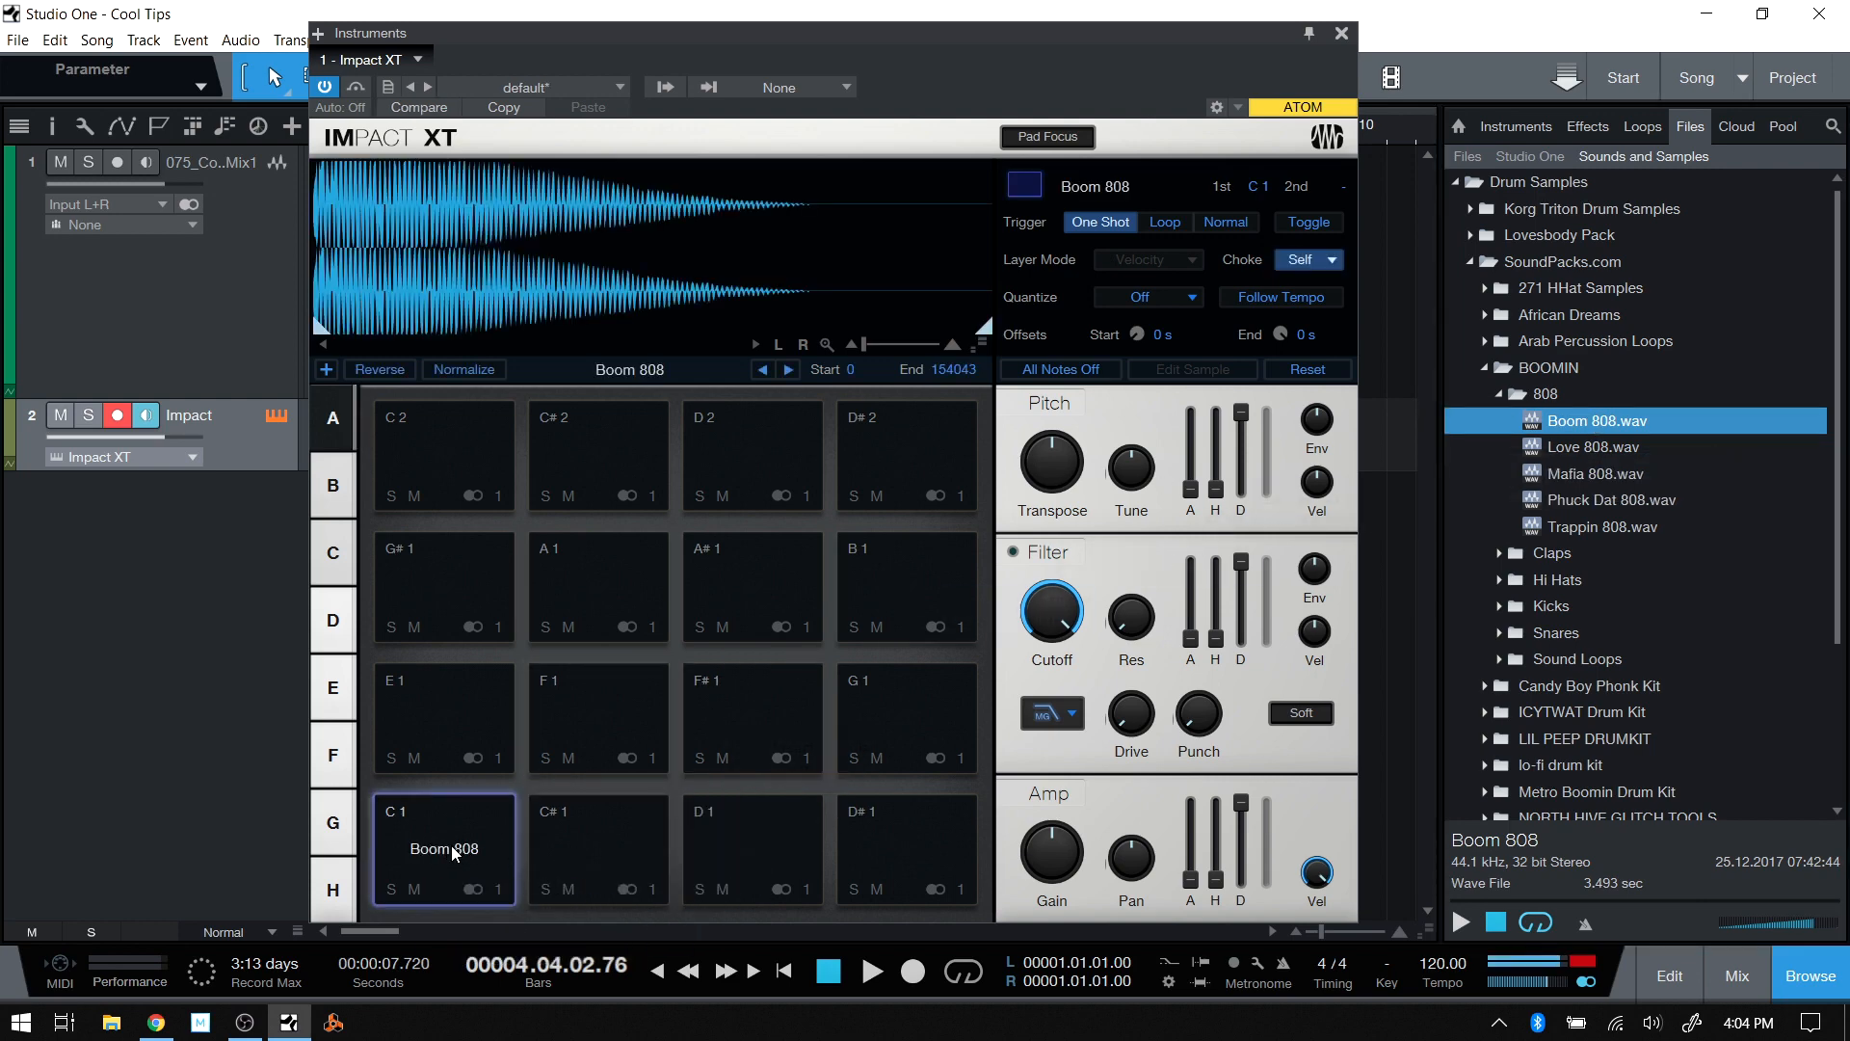
Play the C 1 pad again and look over its available options without changing any.
{"action": "left_click", "coordinate": [453, 852]}
{"action": "right_click", "coordinate": [460, 848]}
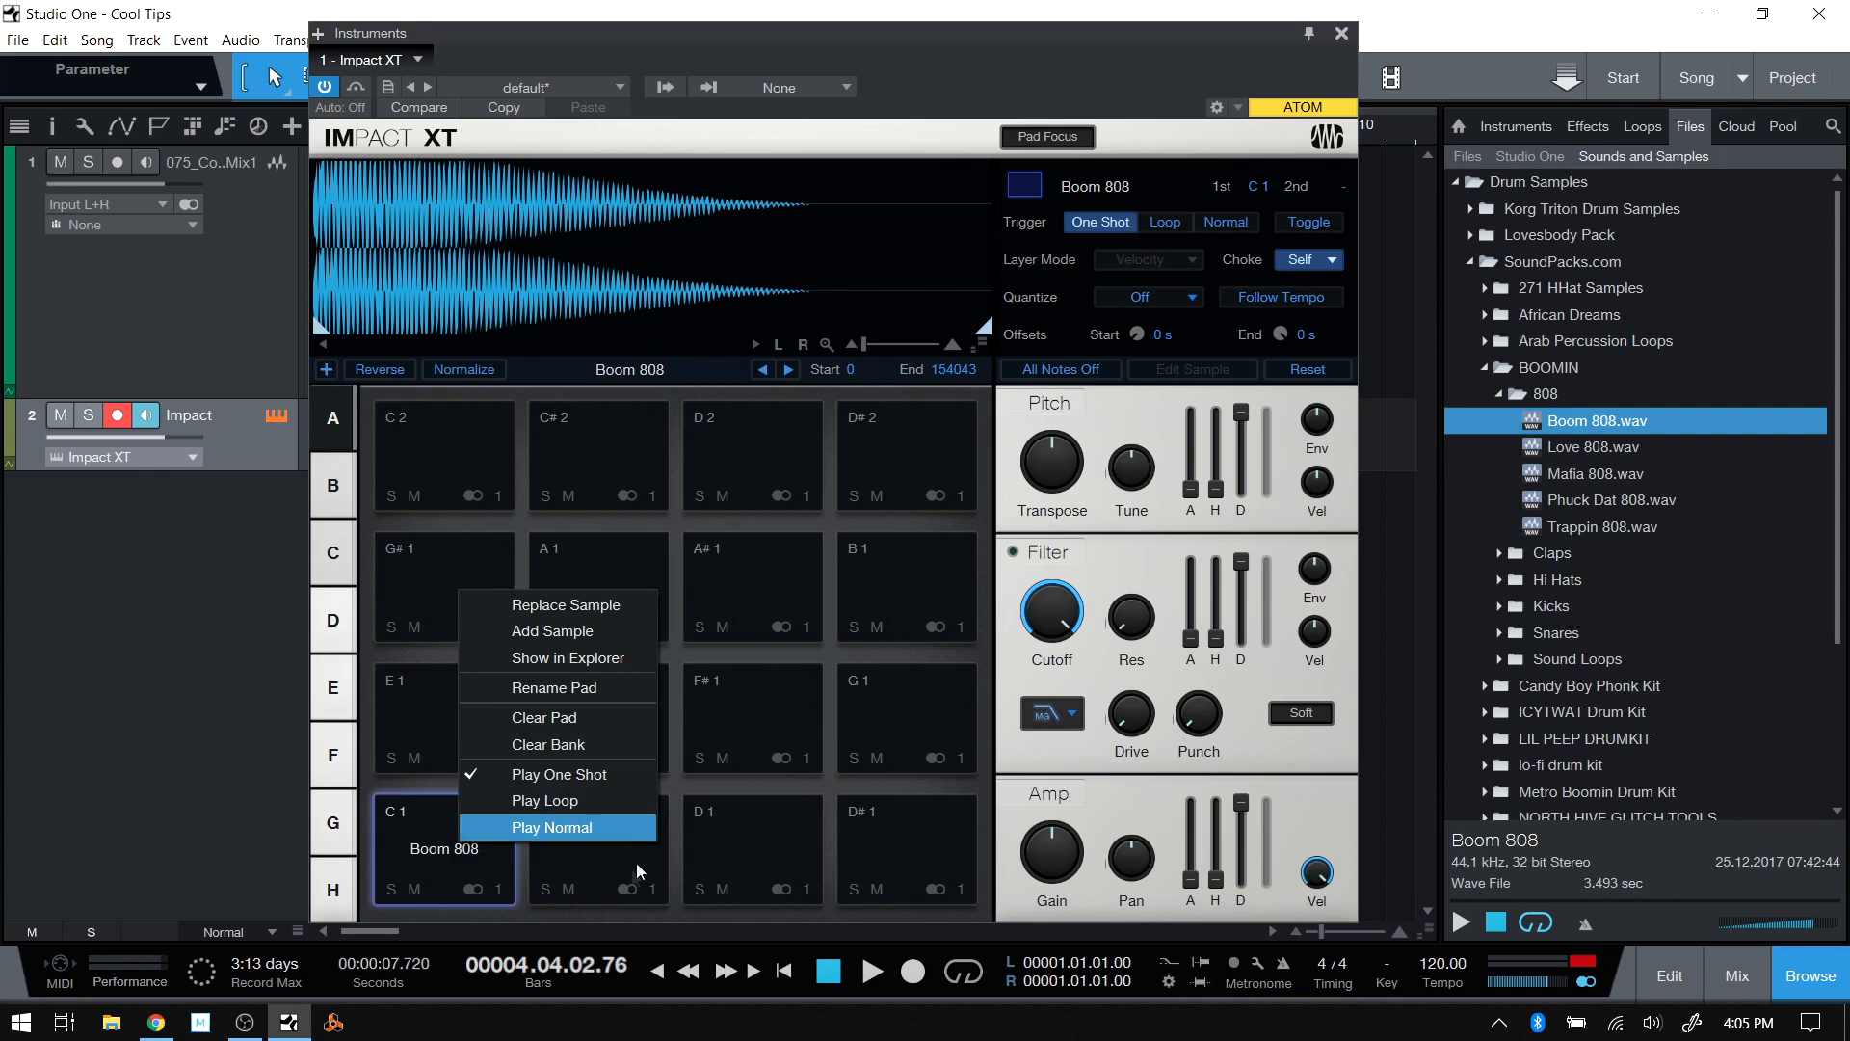
{"action": "left_click", "coordinate": [590, 863]}
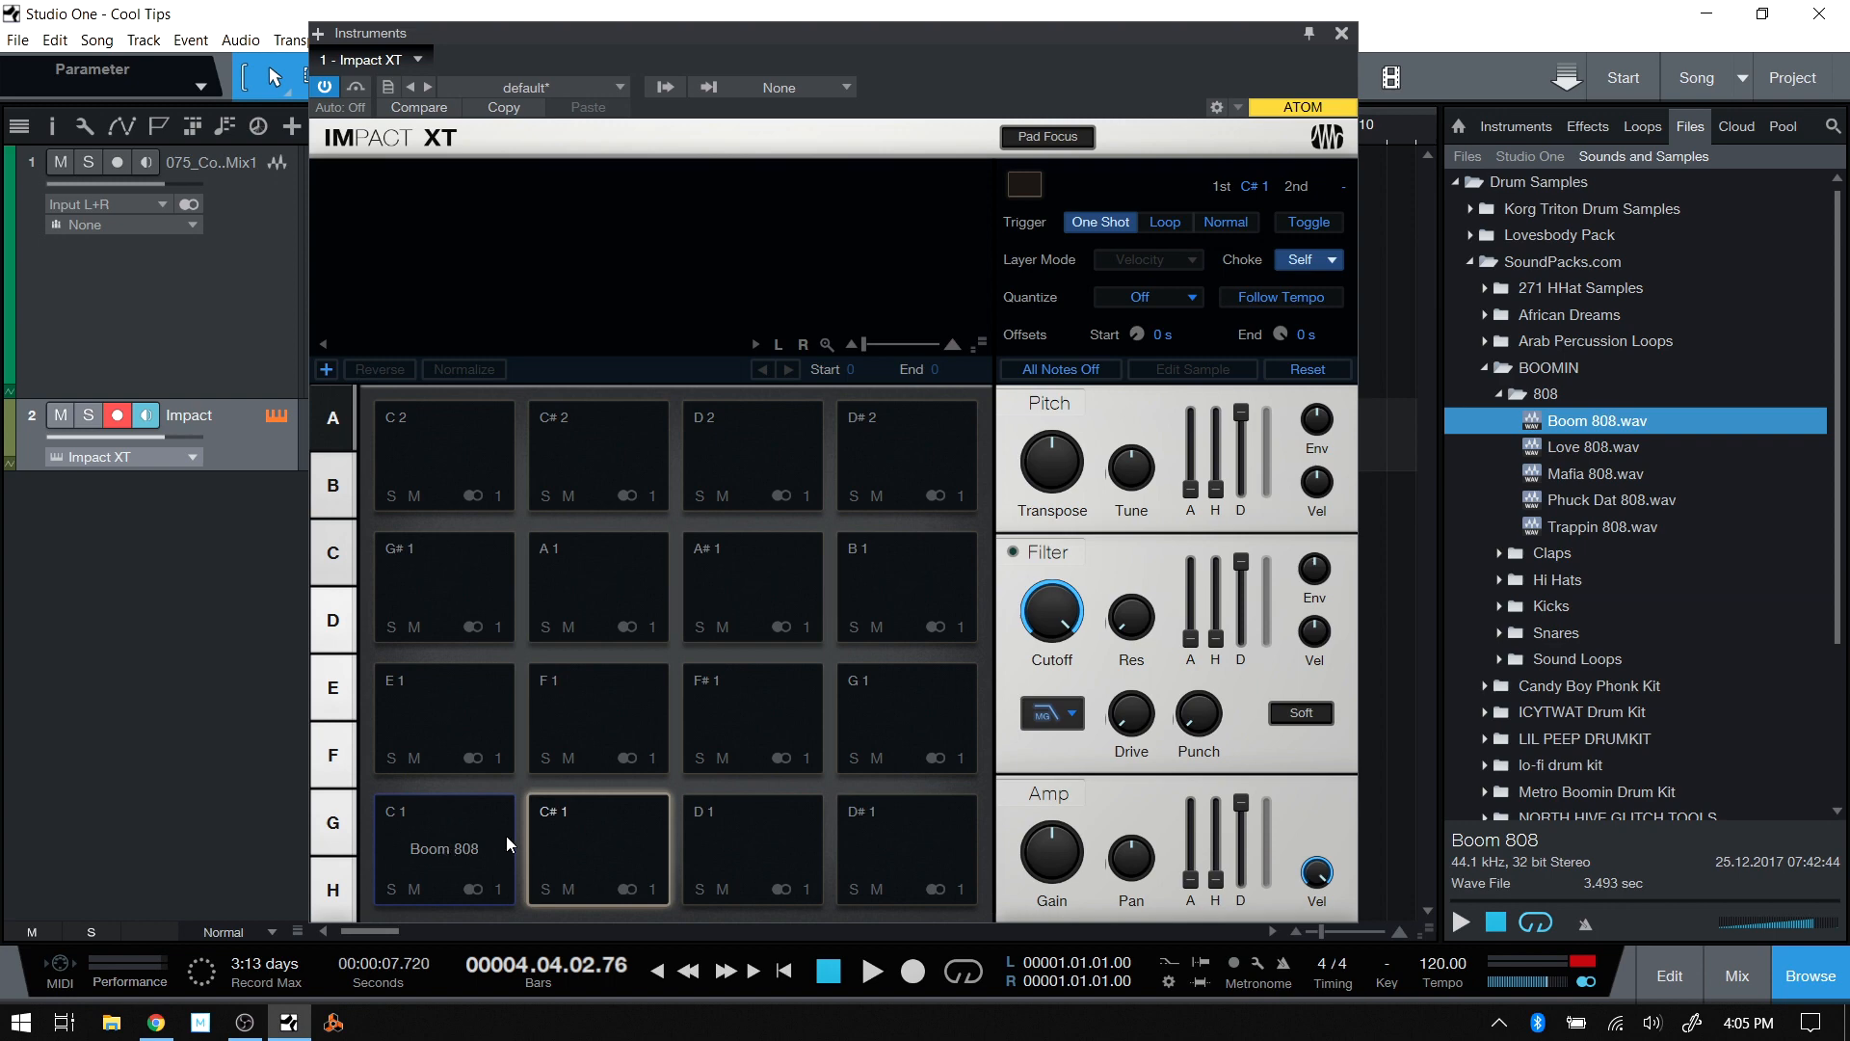
Copy the Boom 808 pad from C 1 to C# 1, from there to D 1, and from D 1 to G 1.
{"action": "left_click", "coordinate": [438, 848]}
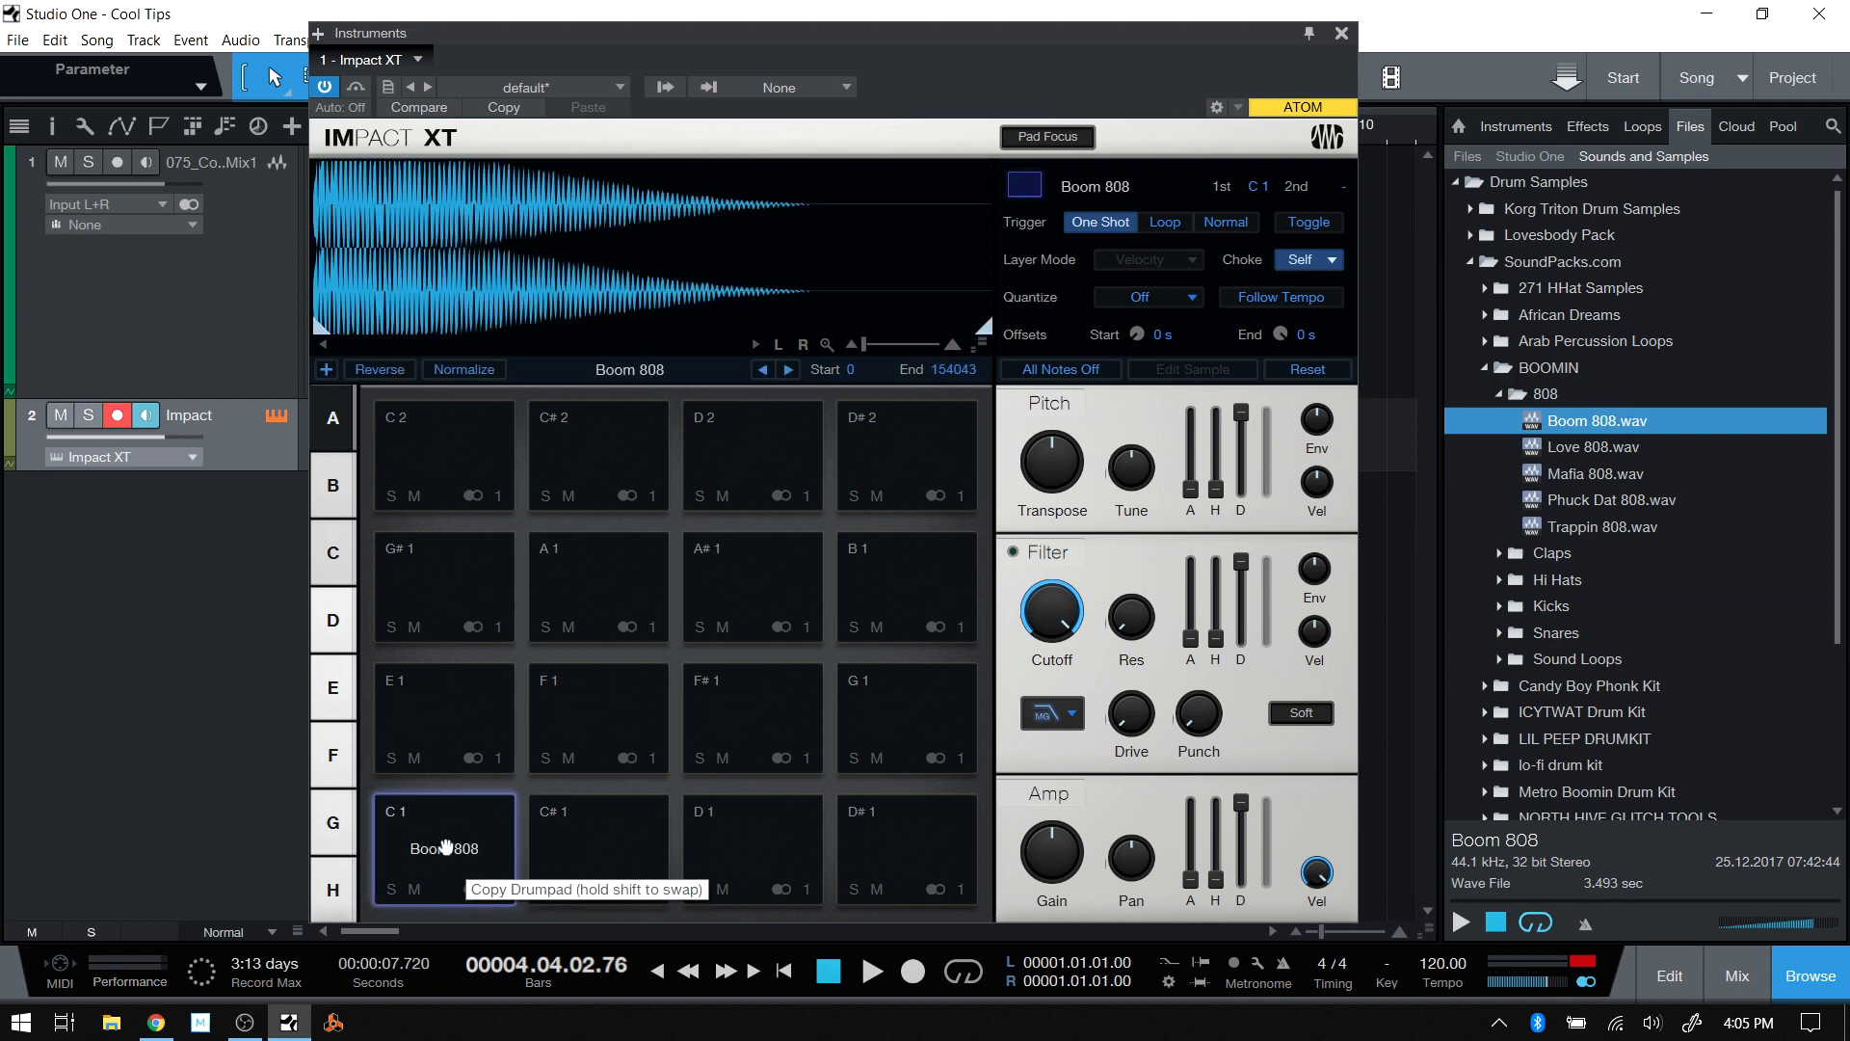
{"action": "left_click_drag", "start_coordinate": [437, 847], "coordinate": [607, 840]}
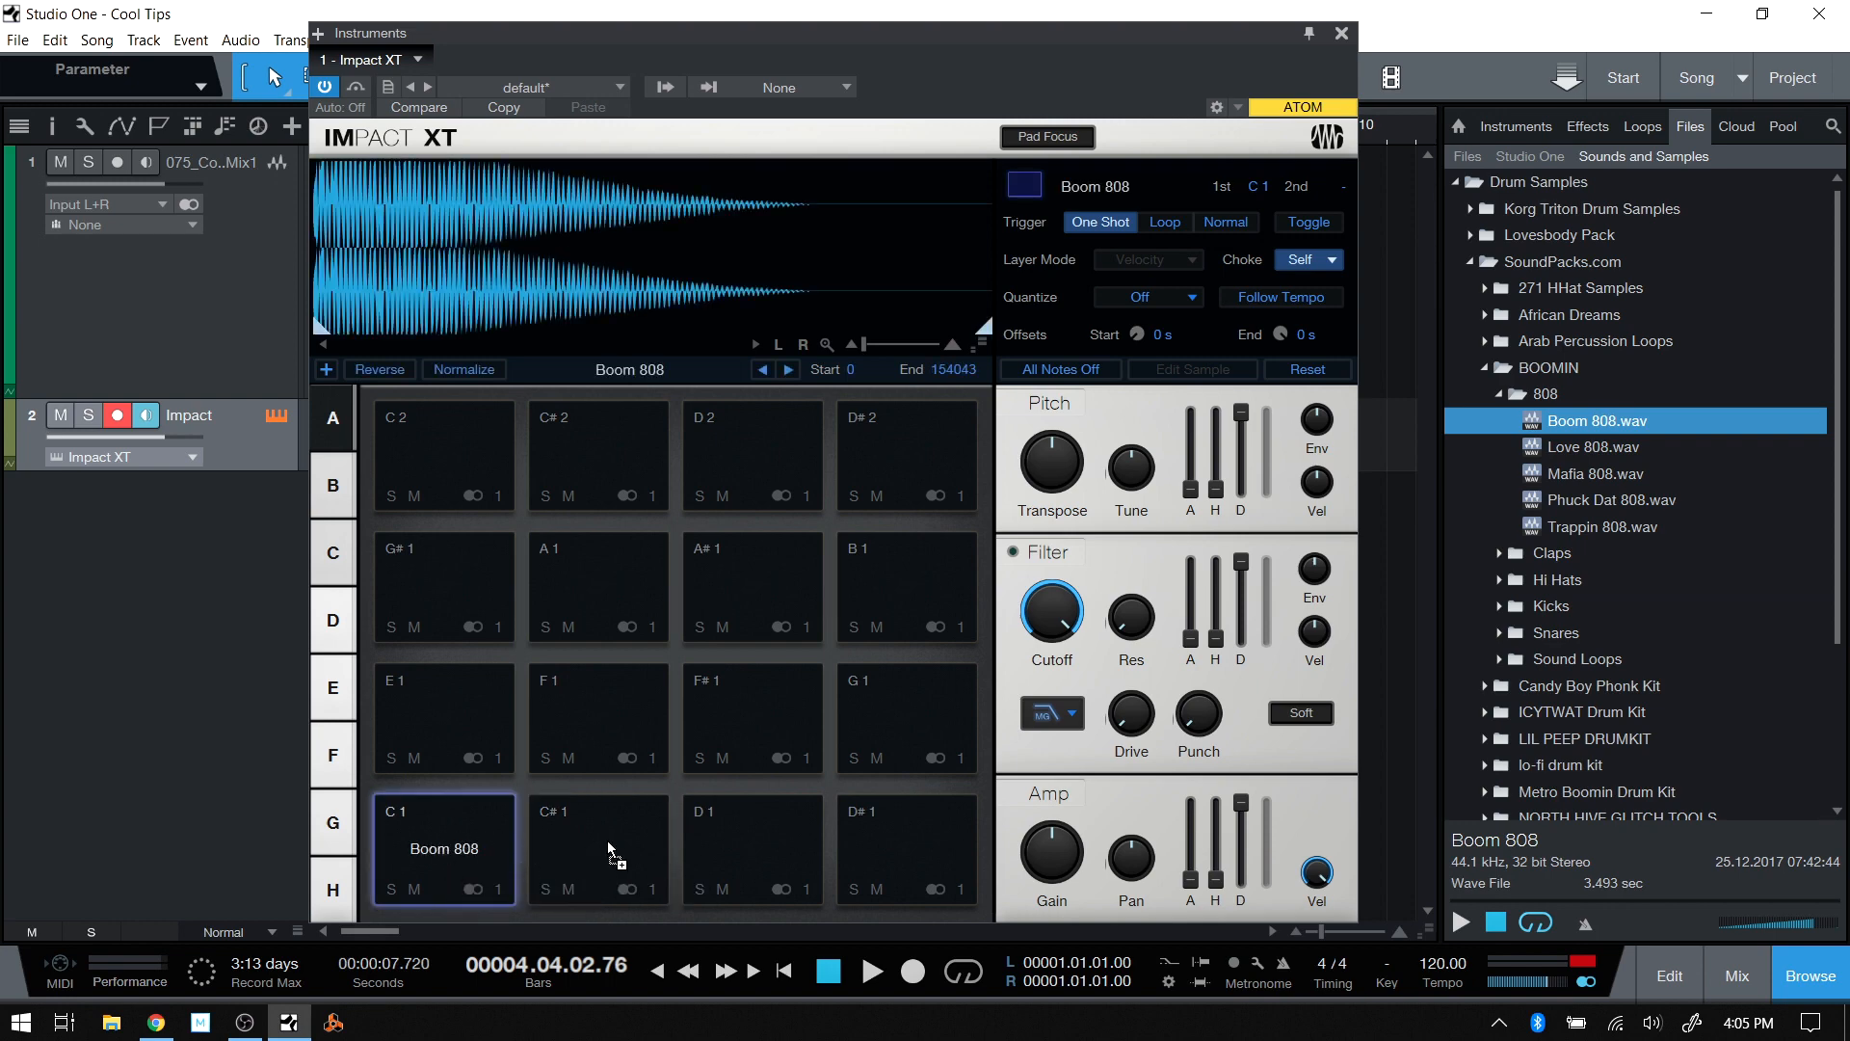
{"action": "left_click", "coordinate": [624, 847]}
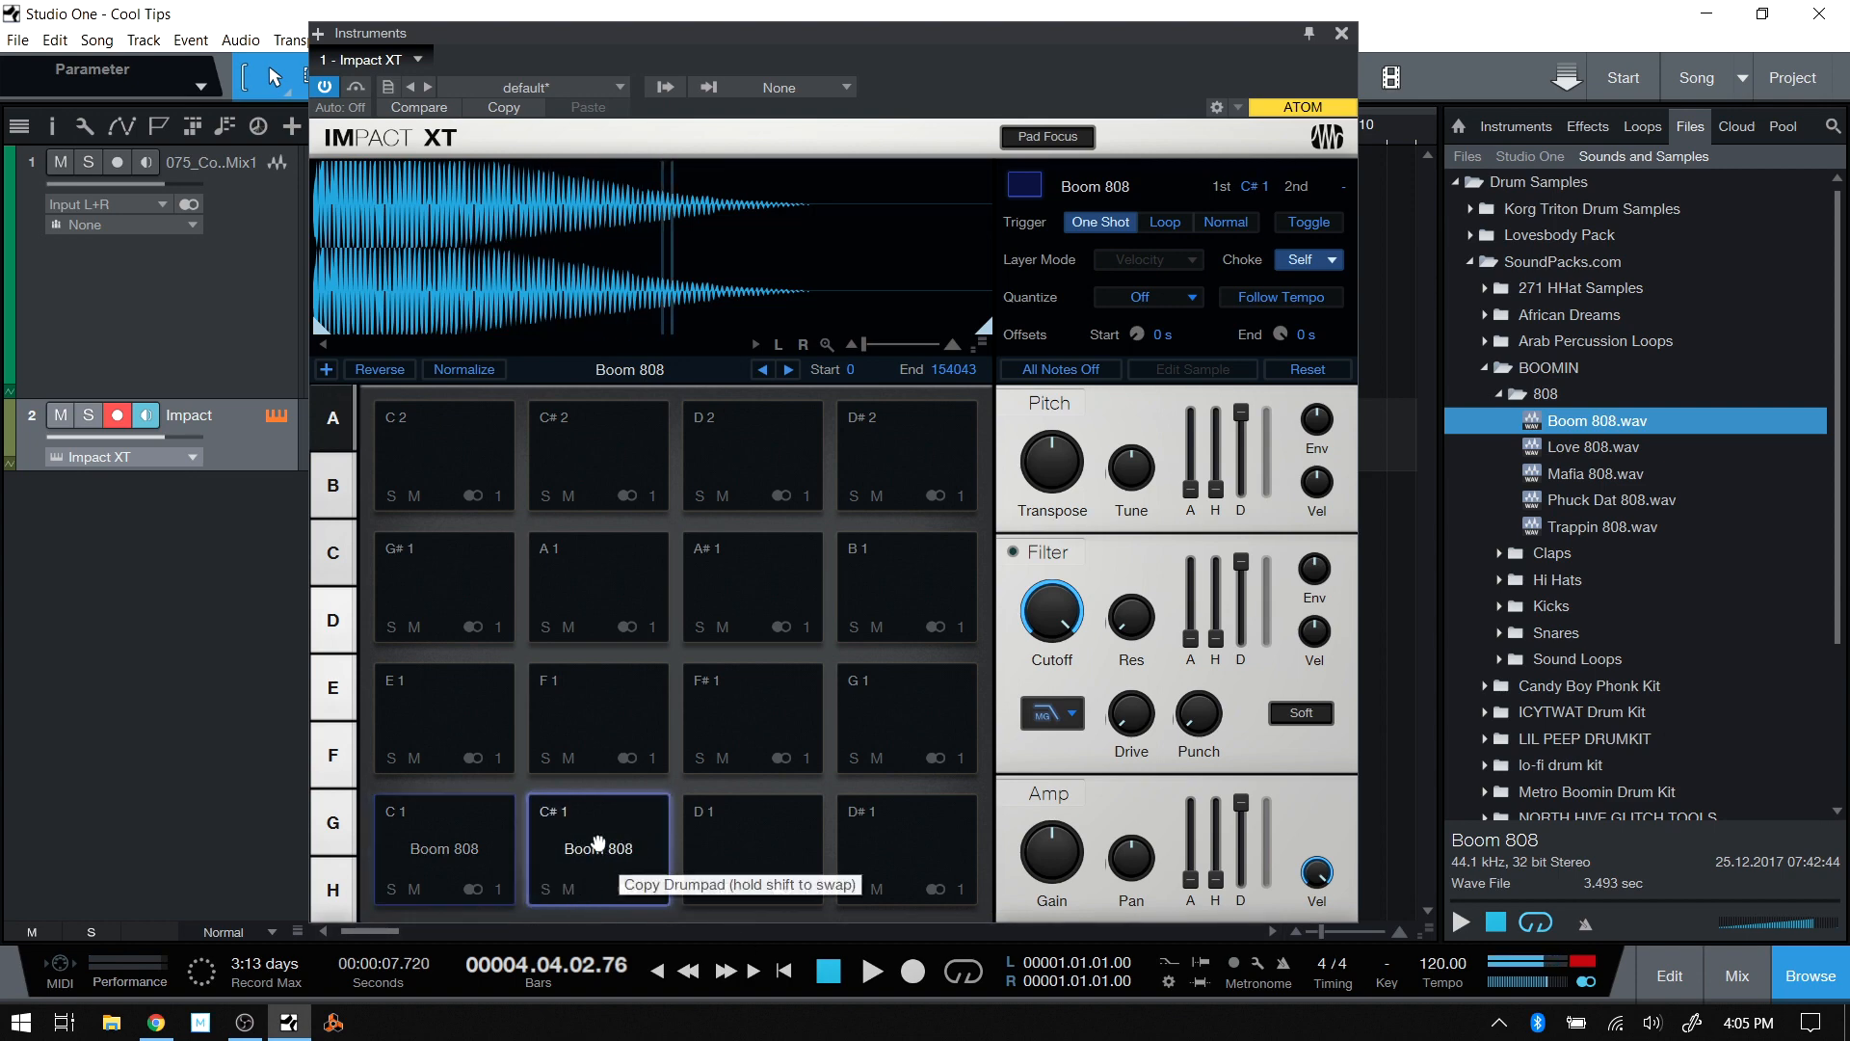
{"action": "left_click_drag", "start_coordinate": [611, 839], "coordinate": [771, 835]}
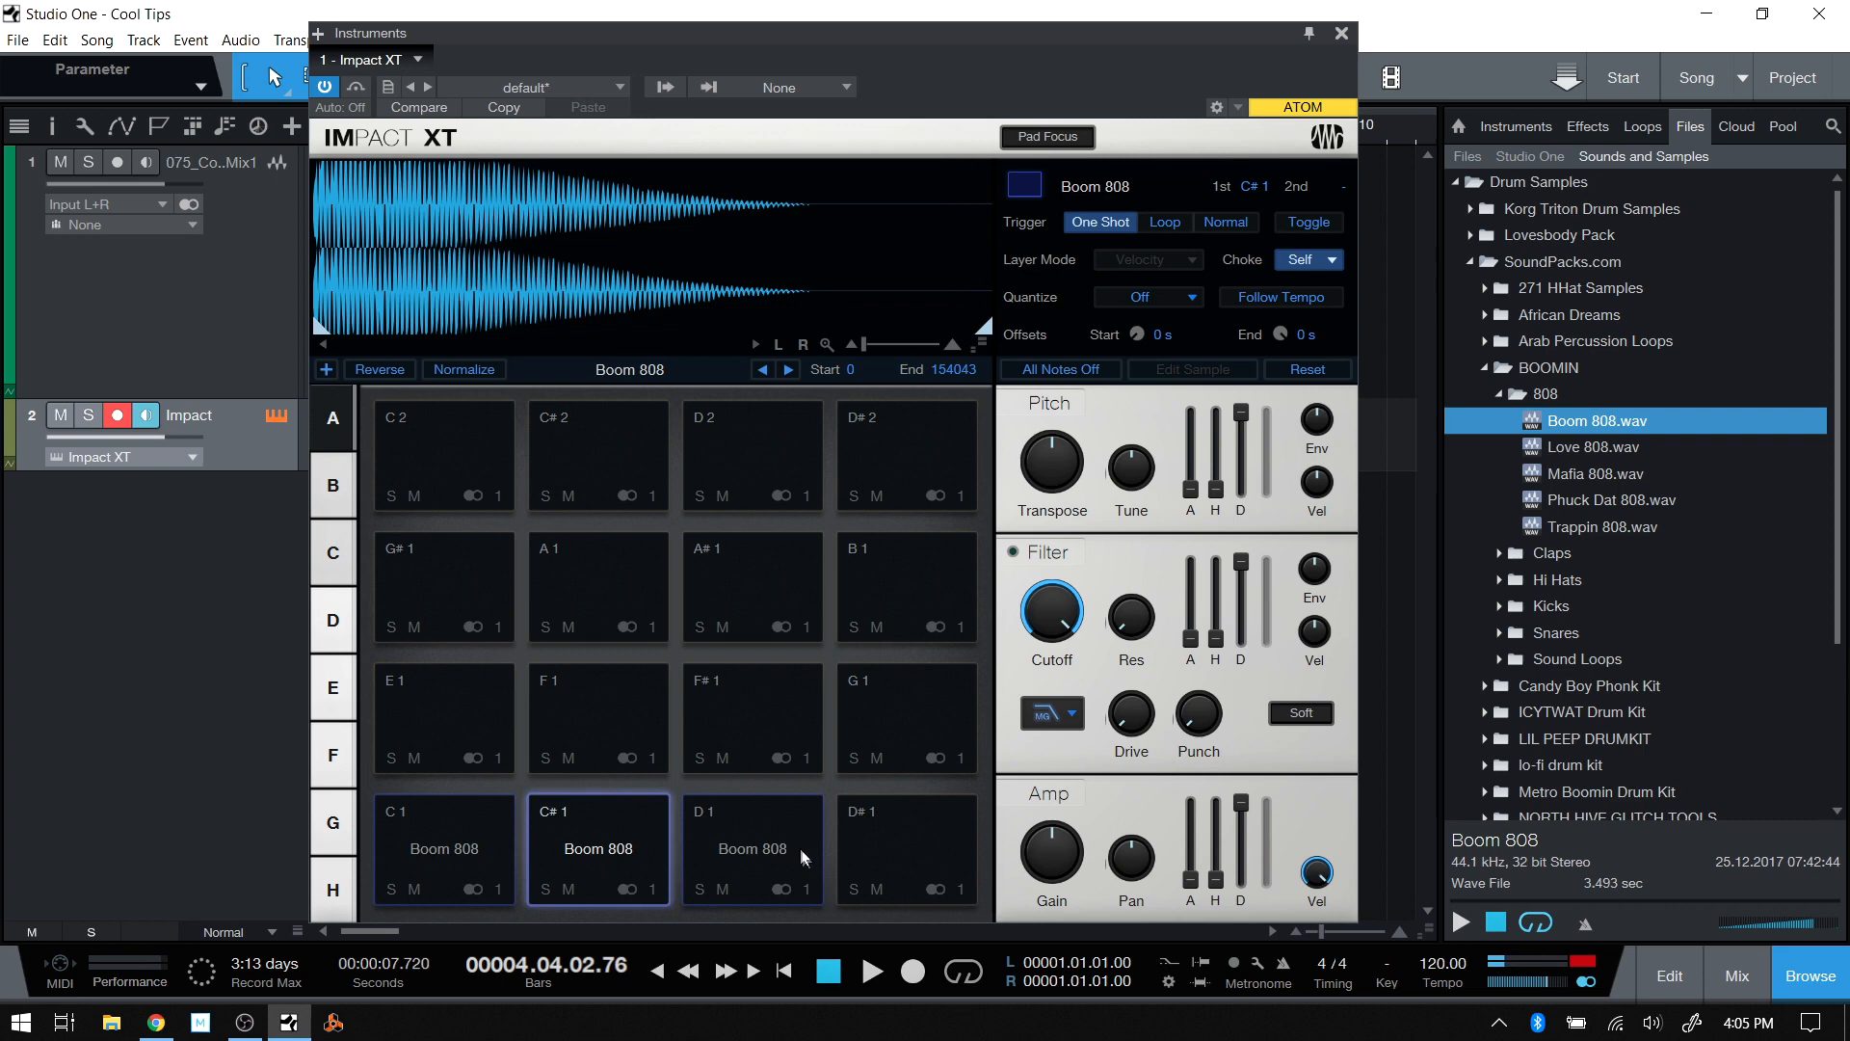
{"action": "left_click", "coordinate": [754, 890]}
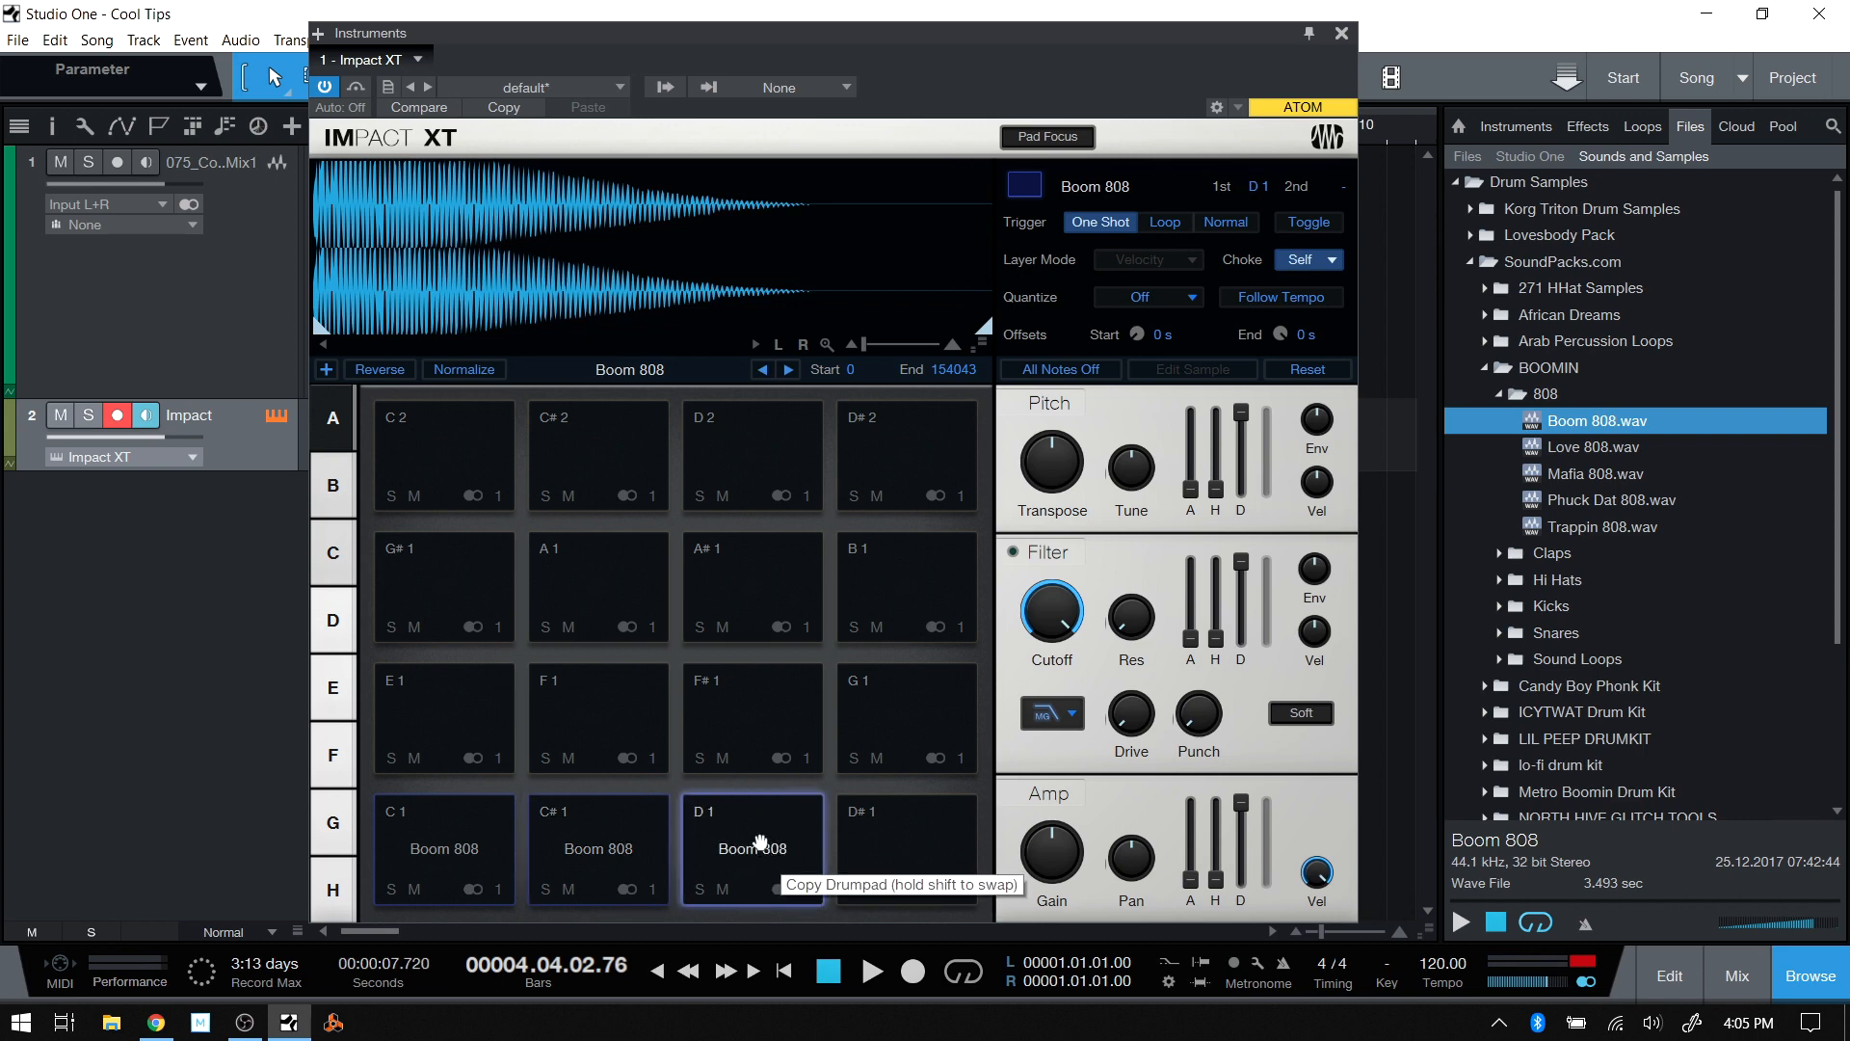
{"action": "left_click_drag", "start_coordinate": [747, 849], "coordinate": [930, 713]}
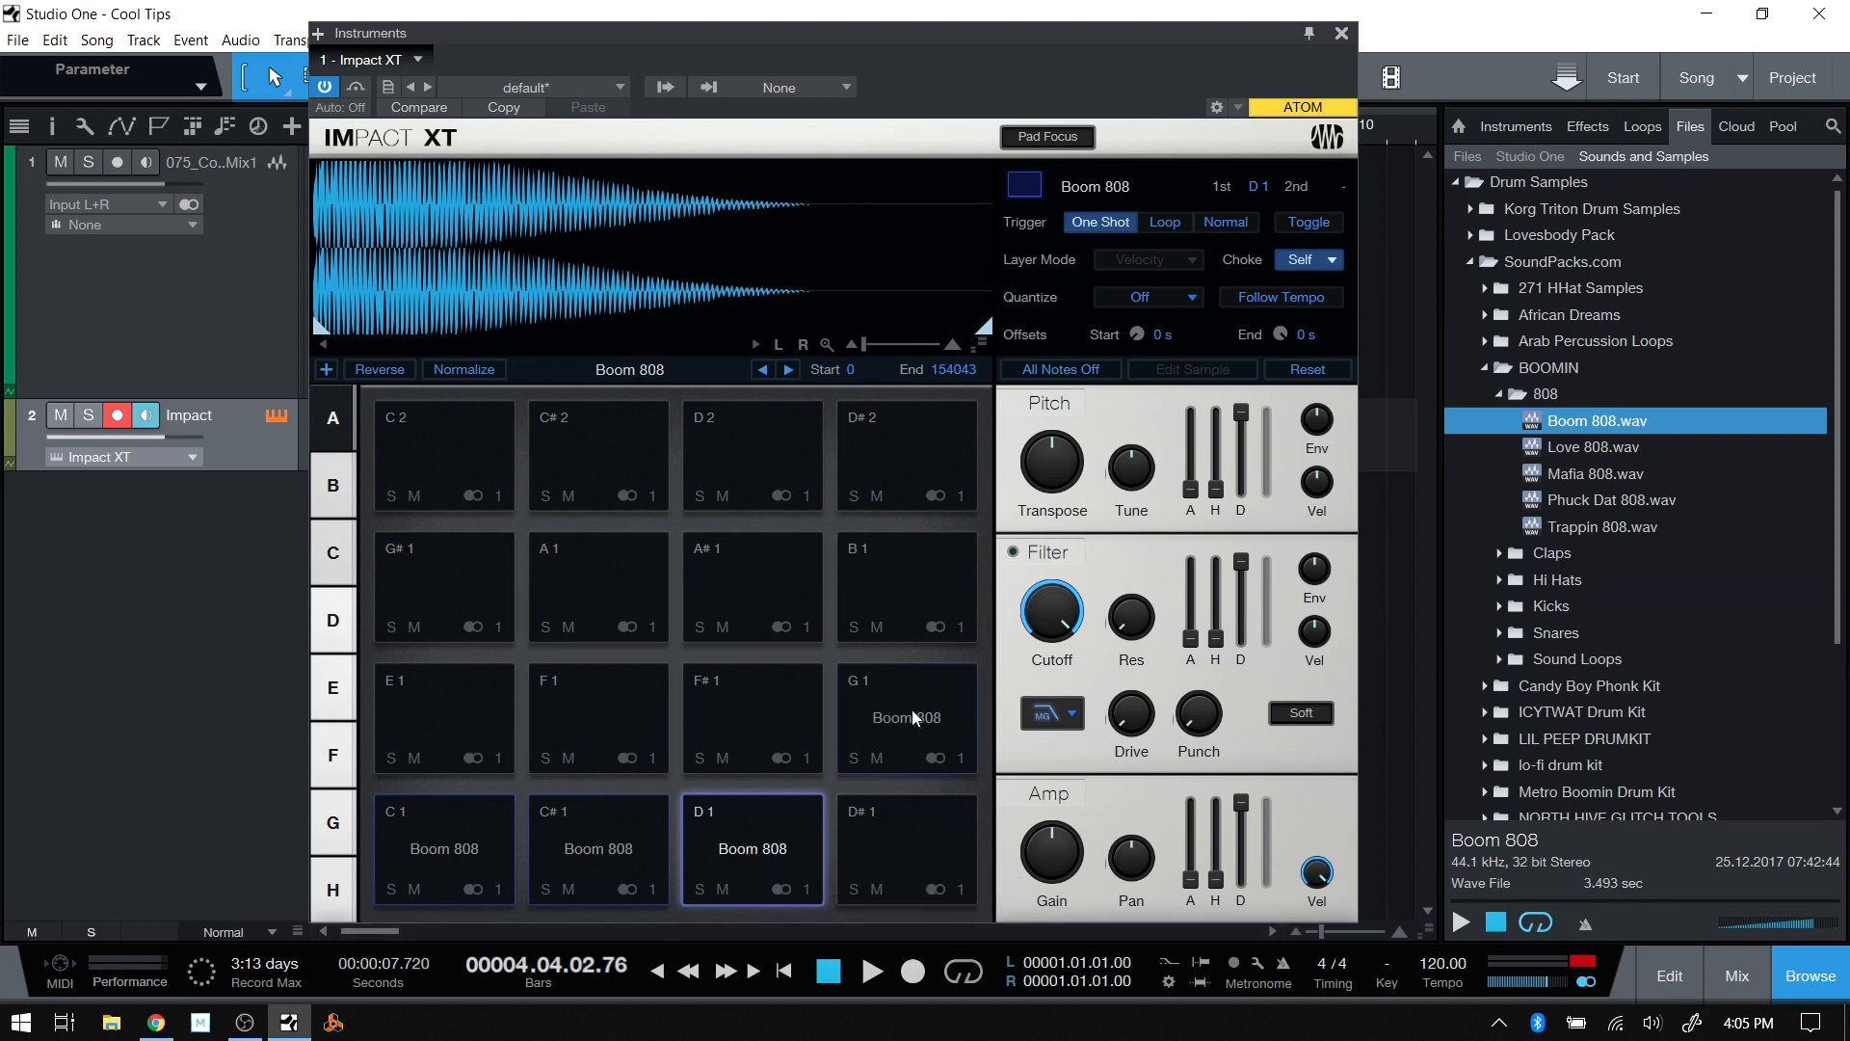
{"action": "left_click", "coordinate": [738, 851]}
Load the Artful Garage preset in Impact XT and select its Kick 1 pad.
{"action": "left_click", "coordinate": [604, 85]}
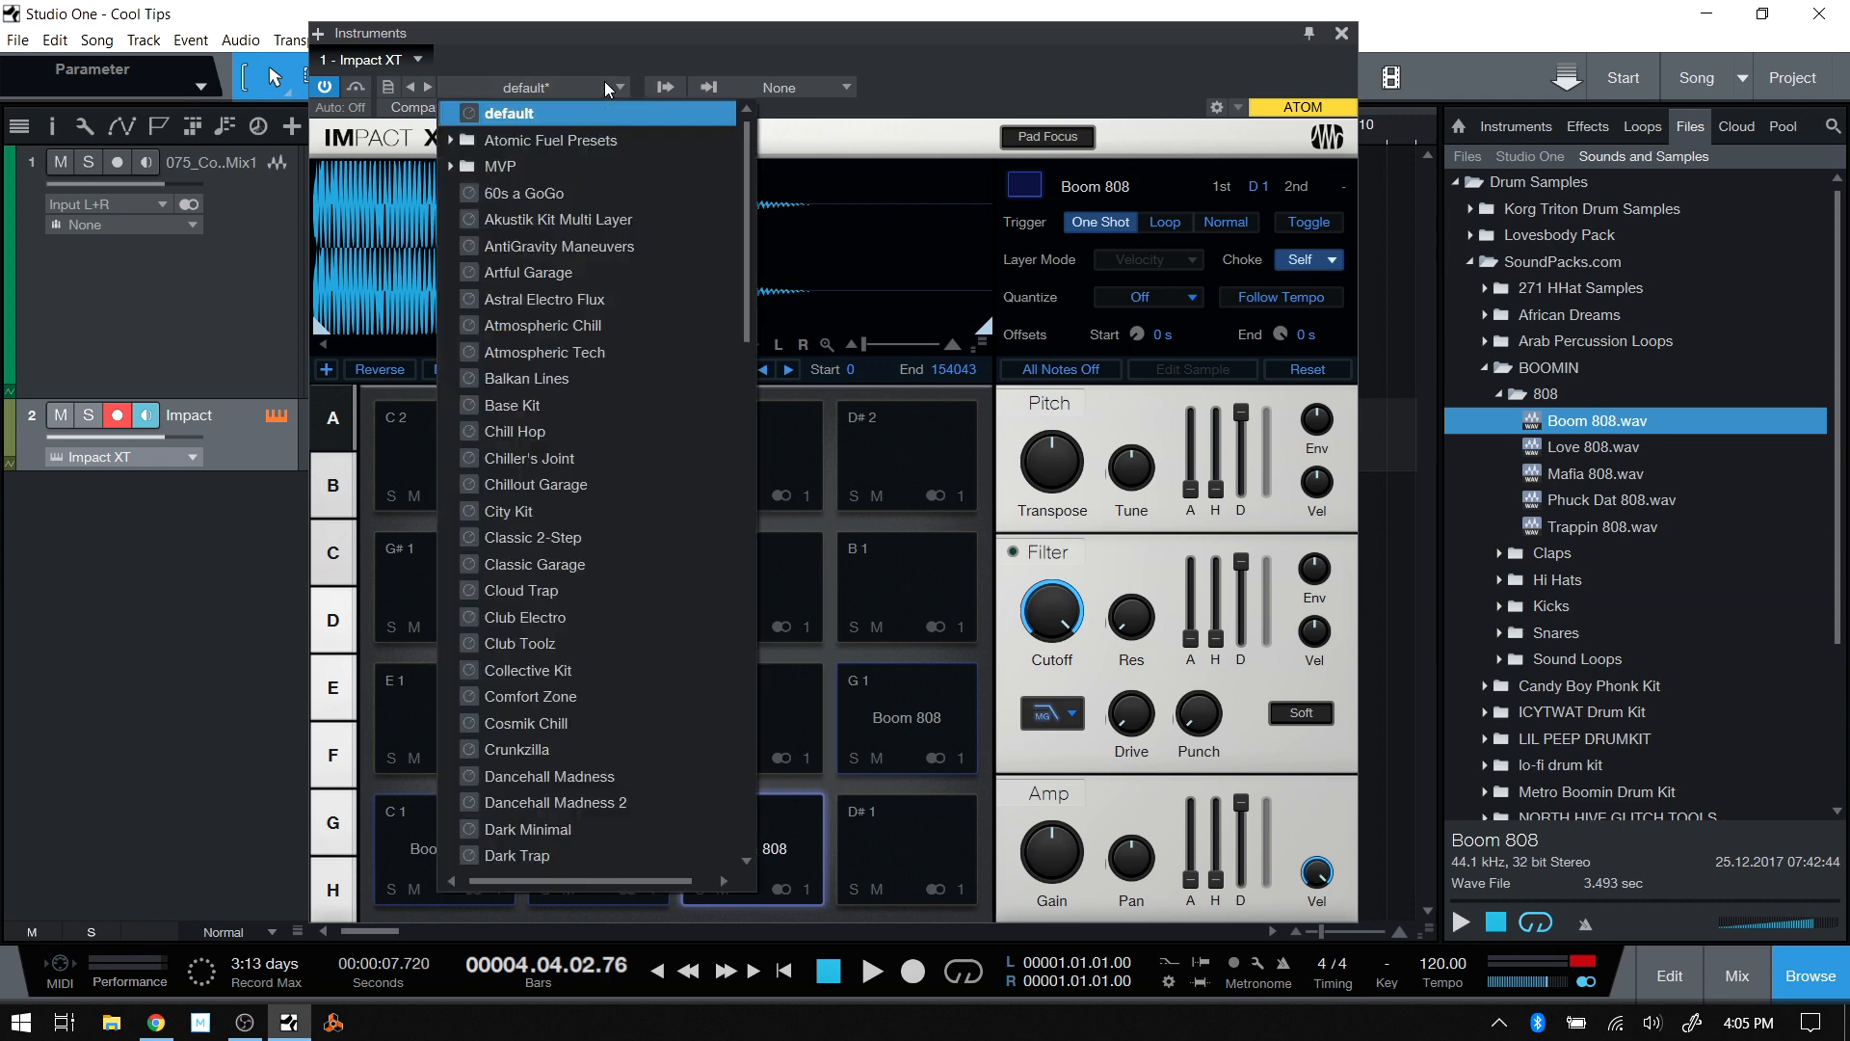
{"action": "left_click", "coordinate": [547, 274]}
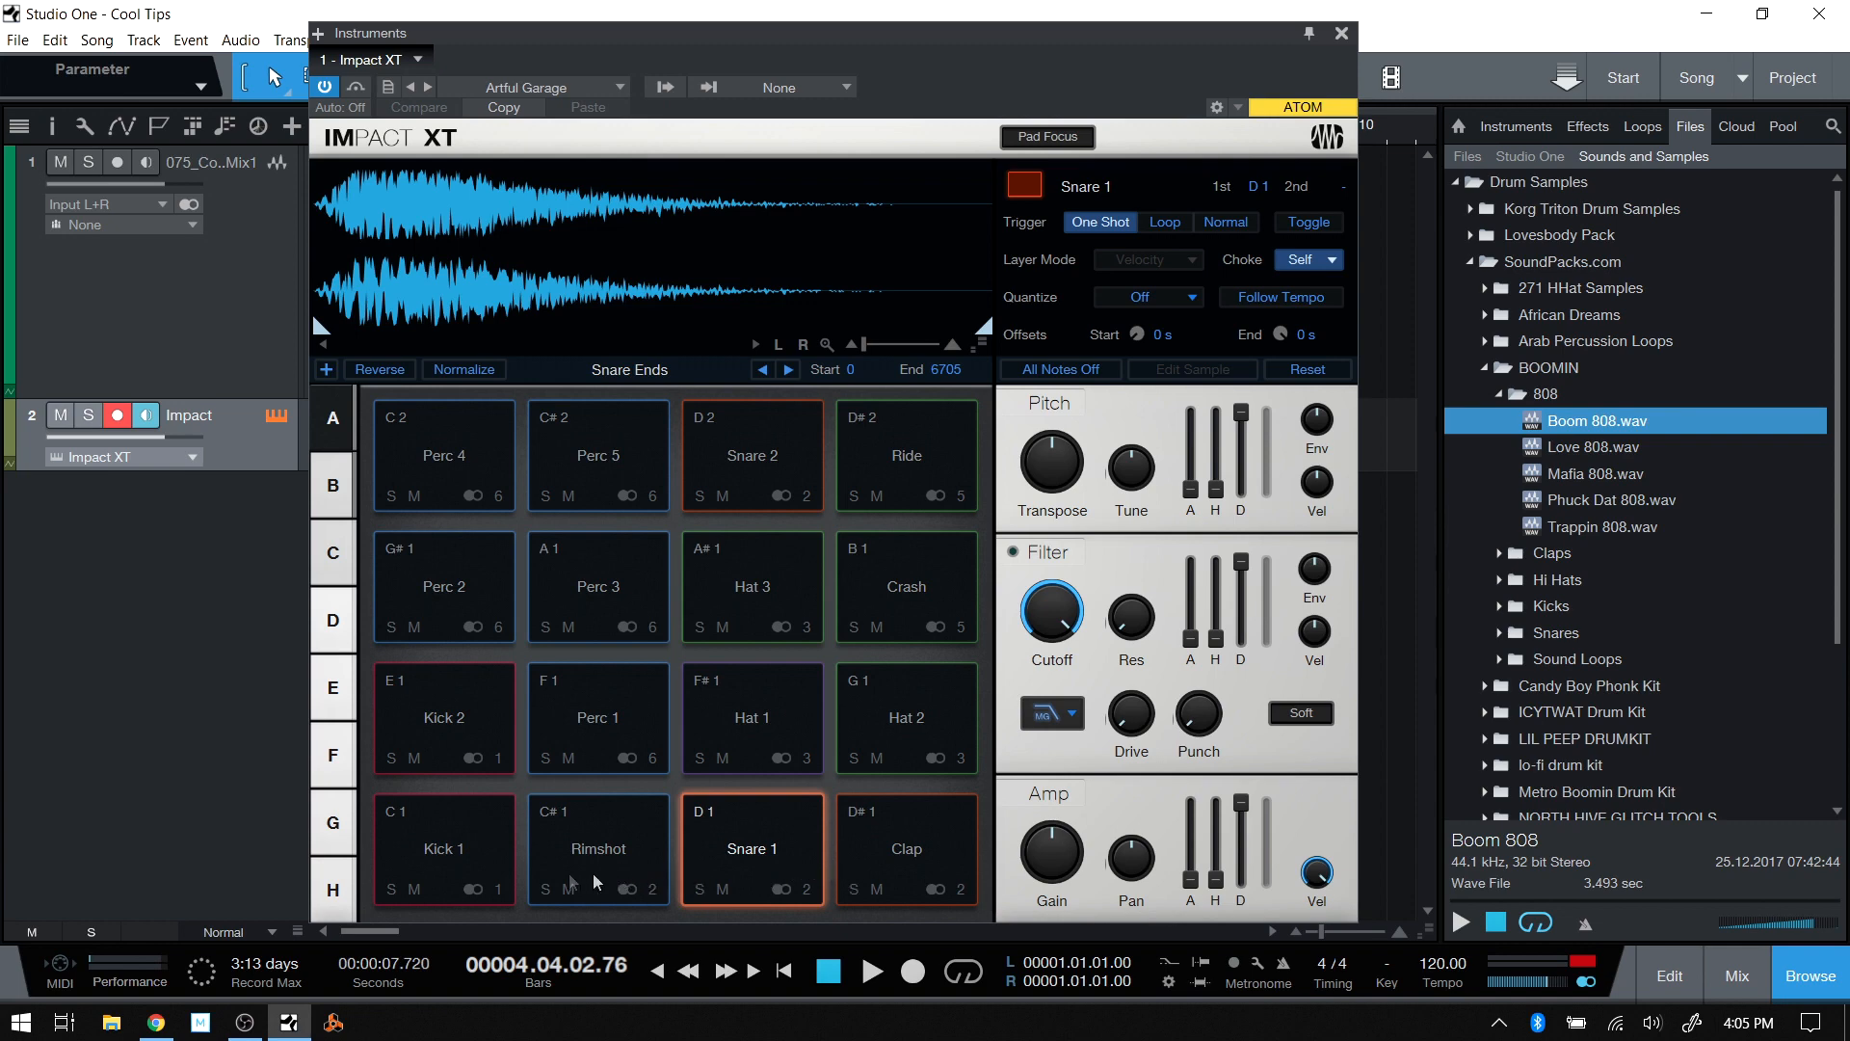
{"action": "left_click", "coordinate": [444, 894]}
Lower the Kick 1 pad's Transpose to -6 and on to -8, auditioning the pad along the way.
{"action": "left_click", "coordinate": [444, 847]}
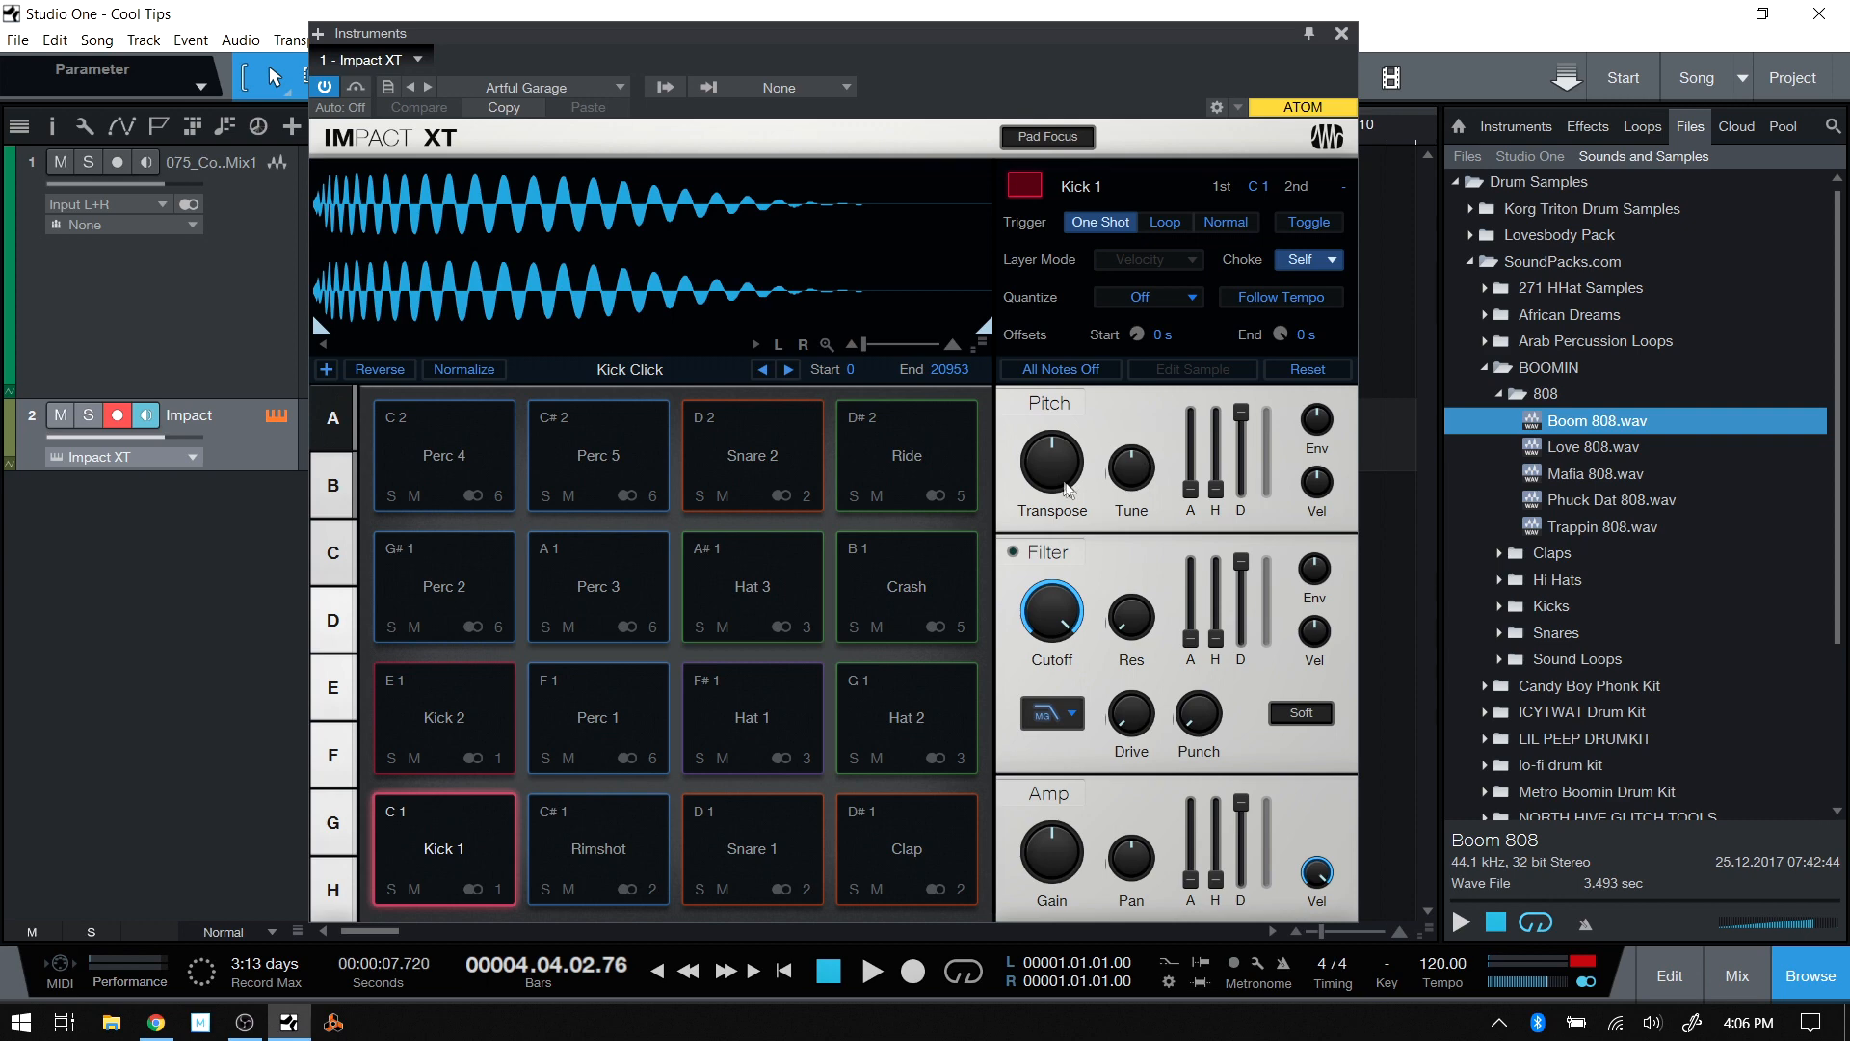
{"action": "left_click", "coordinate": [472, 870]}
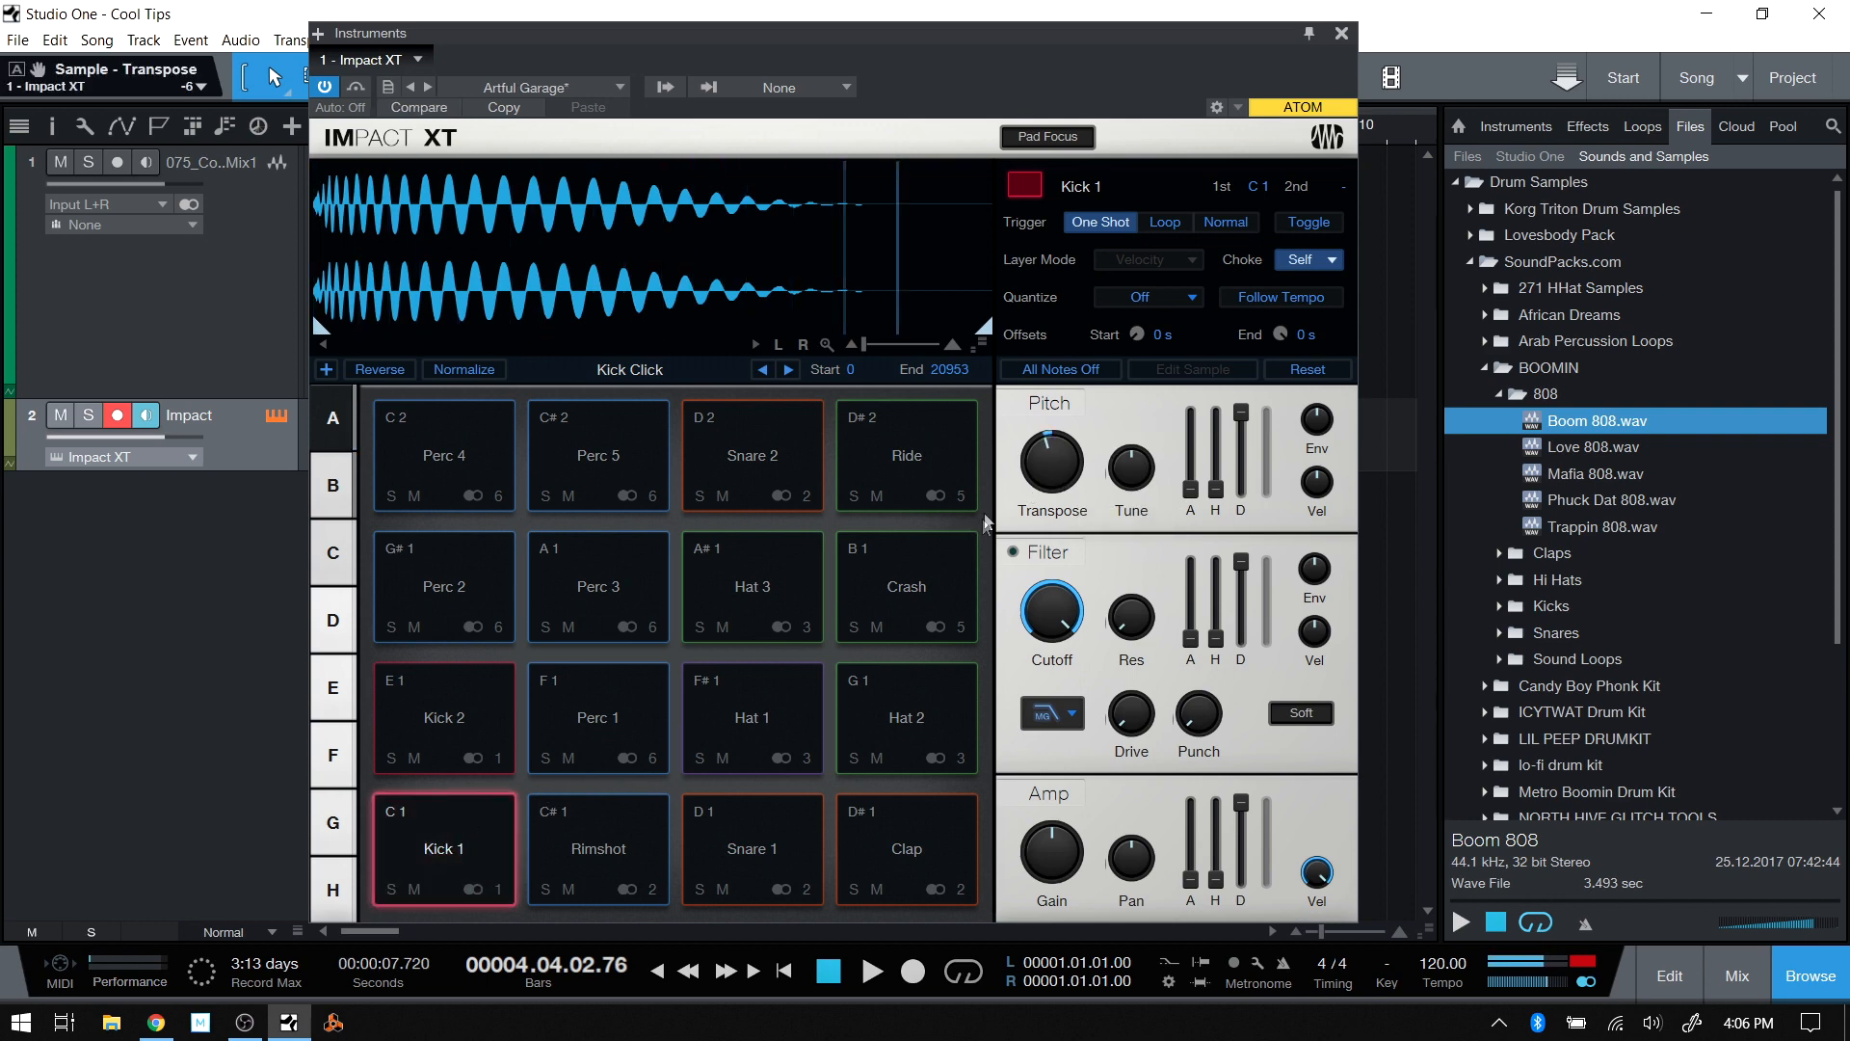
{"action": "left_click", "coordinate": [430, 843]}
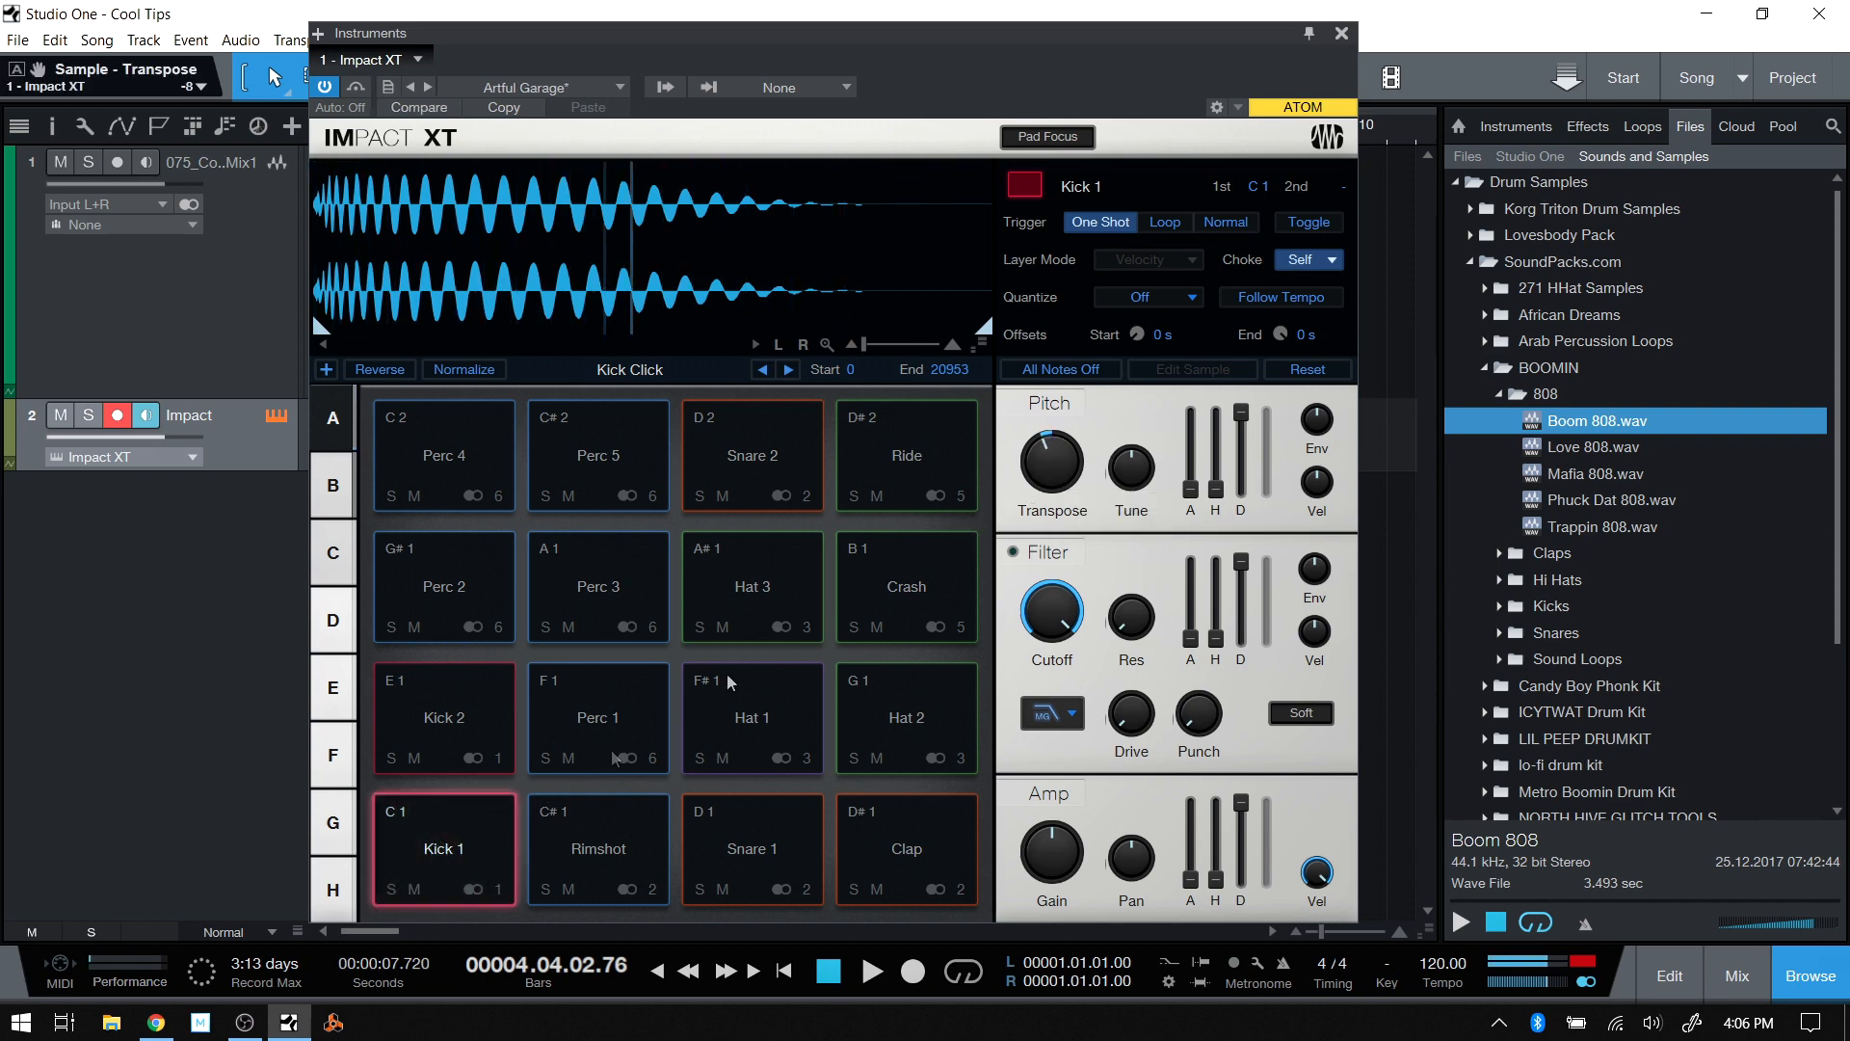
Return the Kick 1 pad's Transpose to 0 and audition the four pads from Kick 1 to Clap.
{"action": "scroll", "coordinate": [1051, 475], "scroll_direction": "up", "scroll_amount": 4}
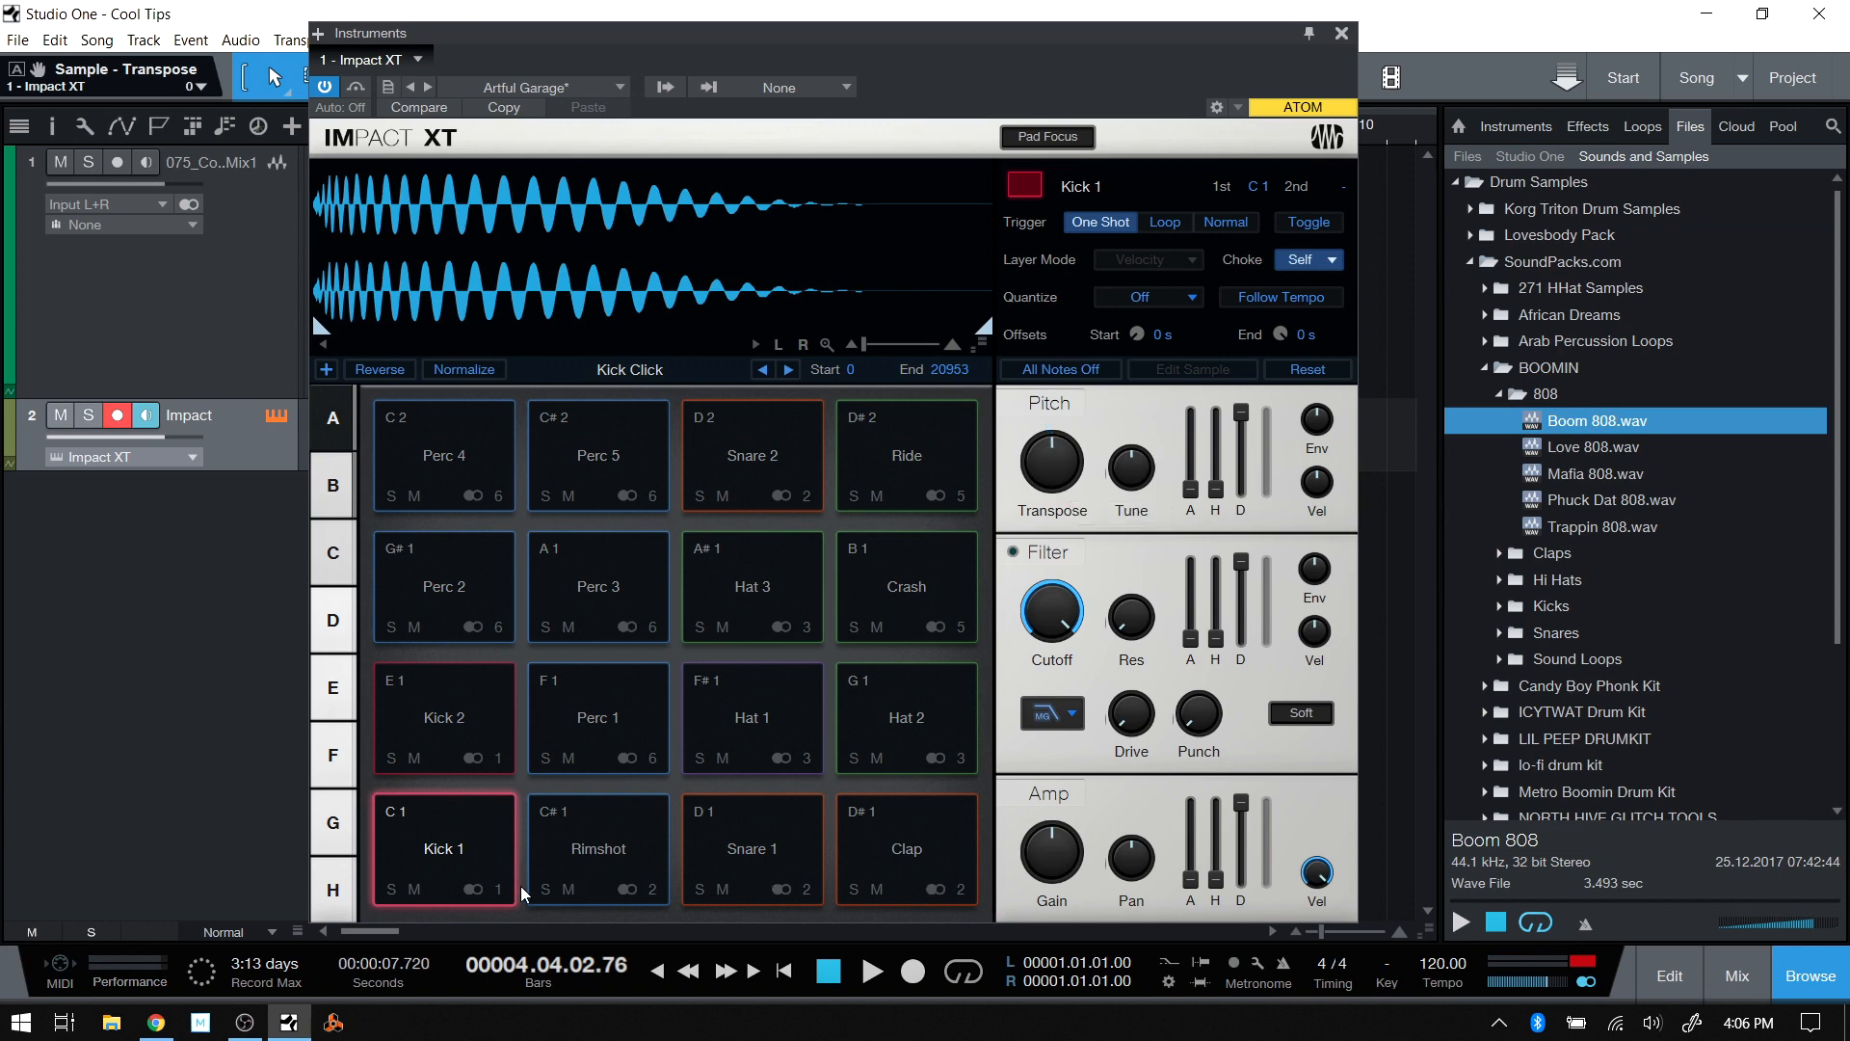
{"action": "left_click", "coordinate": [903, 887], "text": "shift"}
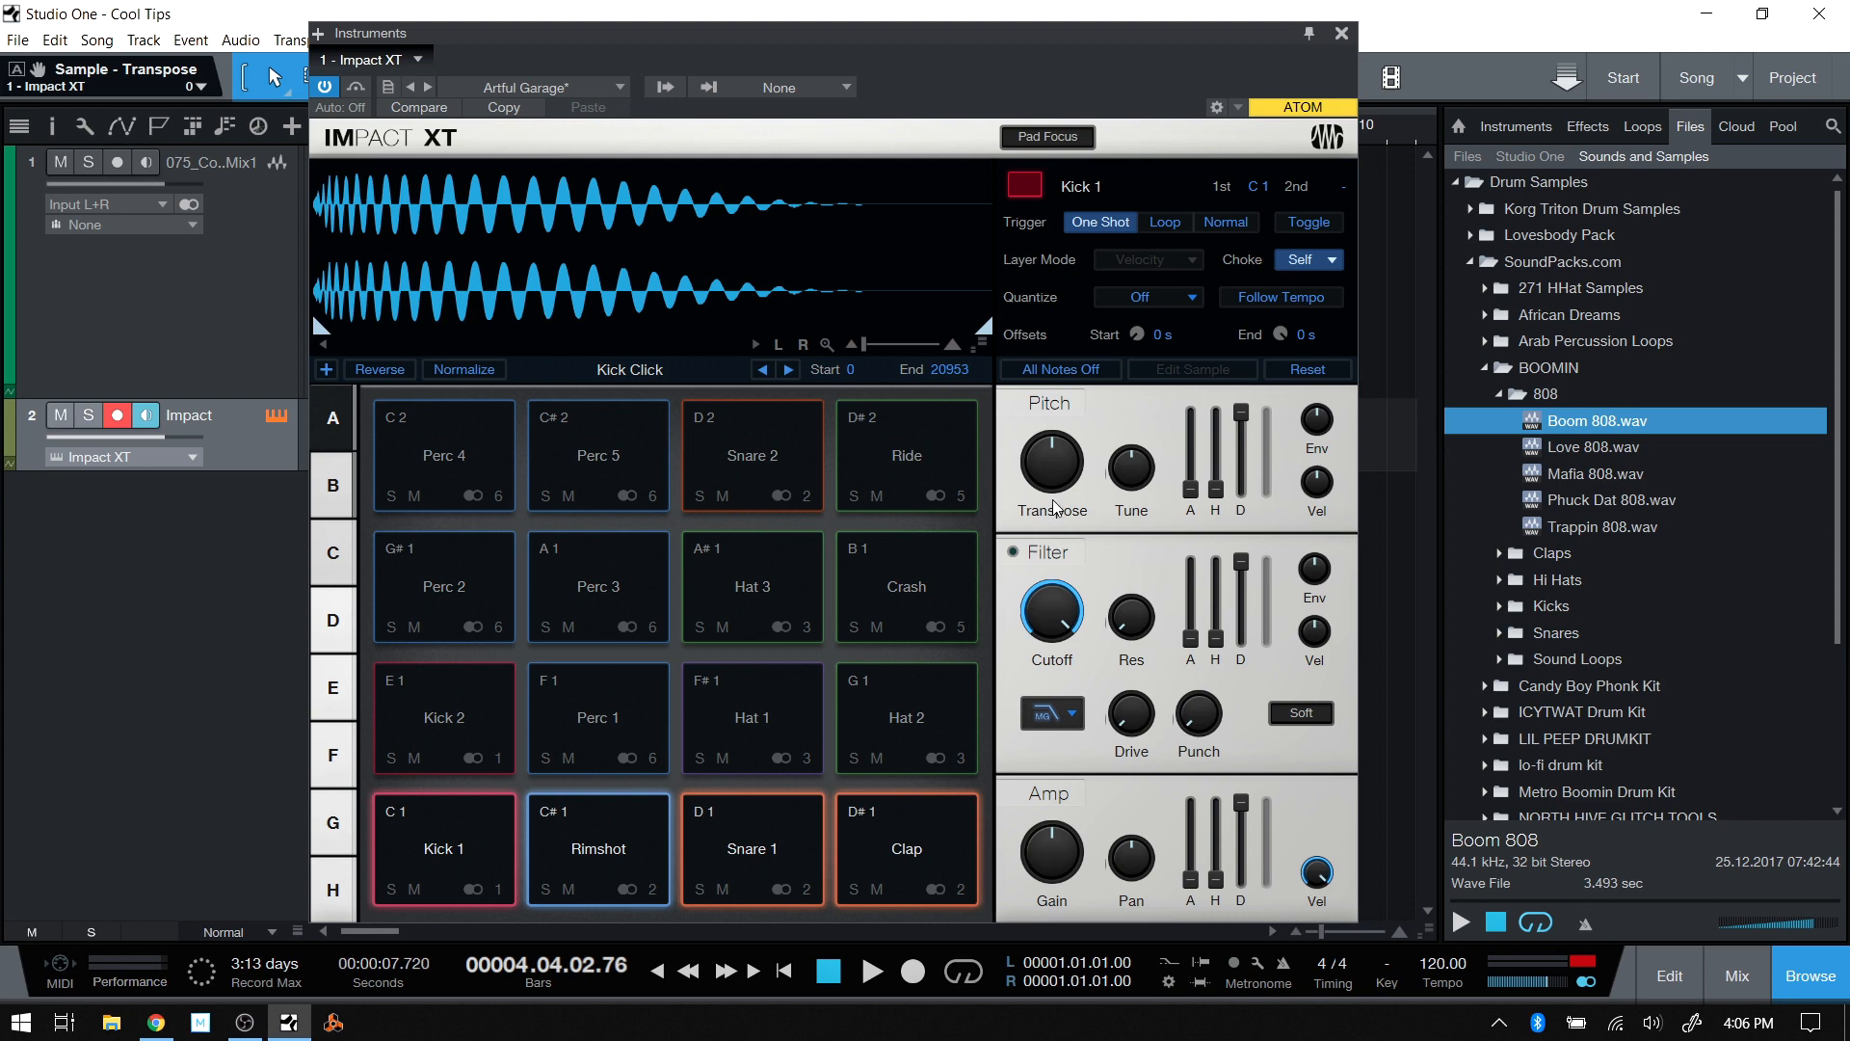
{"action": "left_click", "coordinate": [895, 833]}
{"action": "left_click", "coordinate": [766, 835]}
{"action": "left_click", "coordinate": [591, 854]}
{"action": "left_click", "coordinate": [471, 858]}
{"action": "left_click", "coordinate": [645, 831]}
{"action": "left_click", "coordinate": [756, 839]}
{"action": "left_click", "coordinate": [896, 850]}
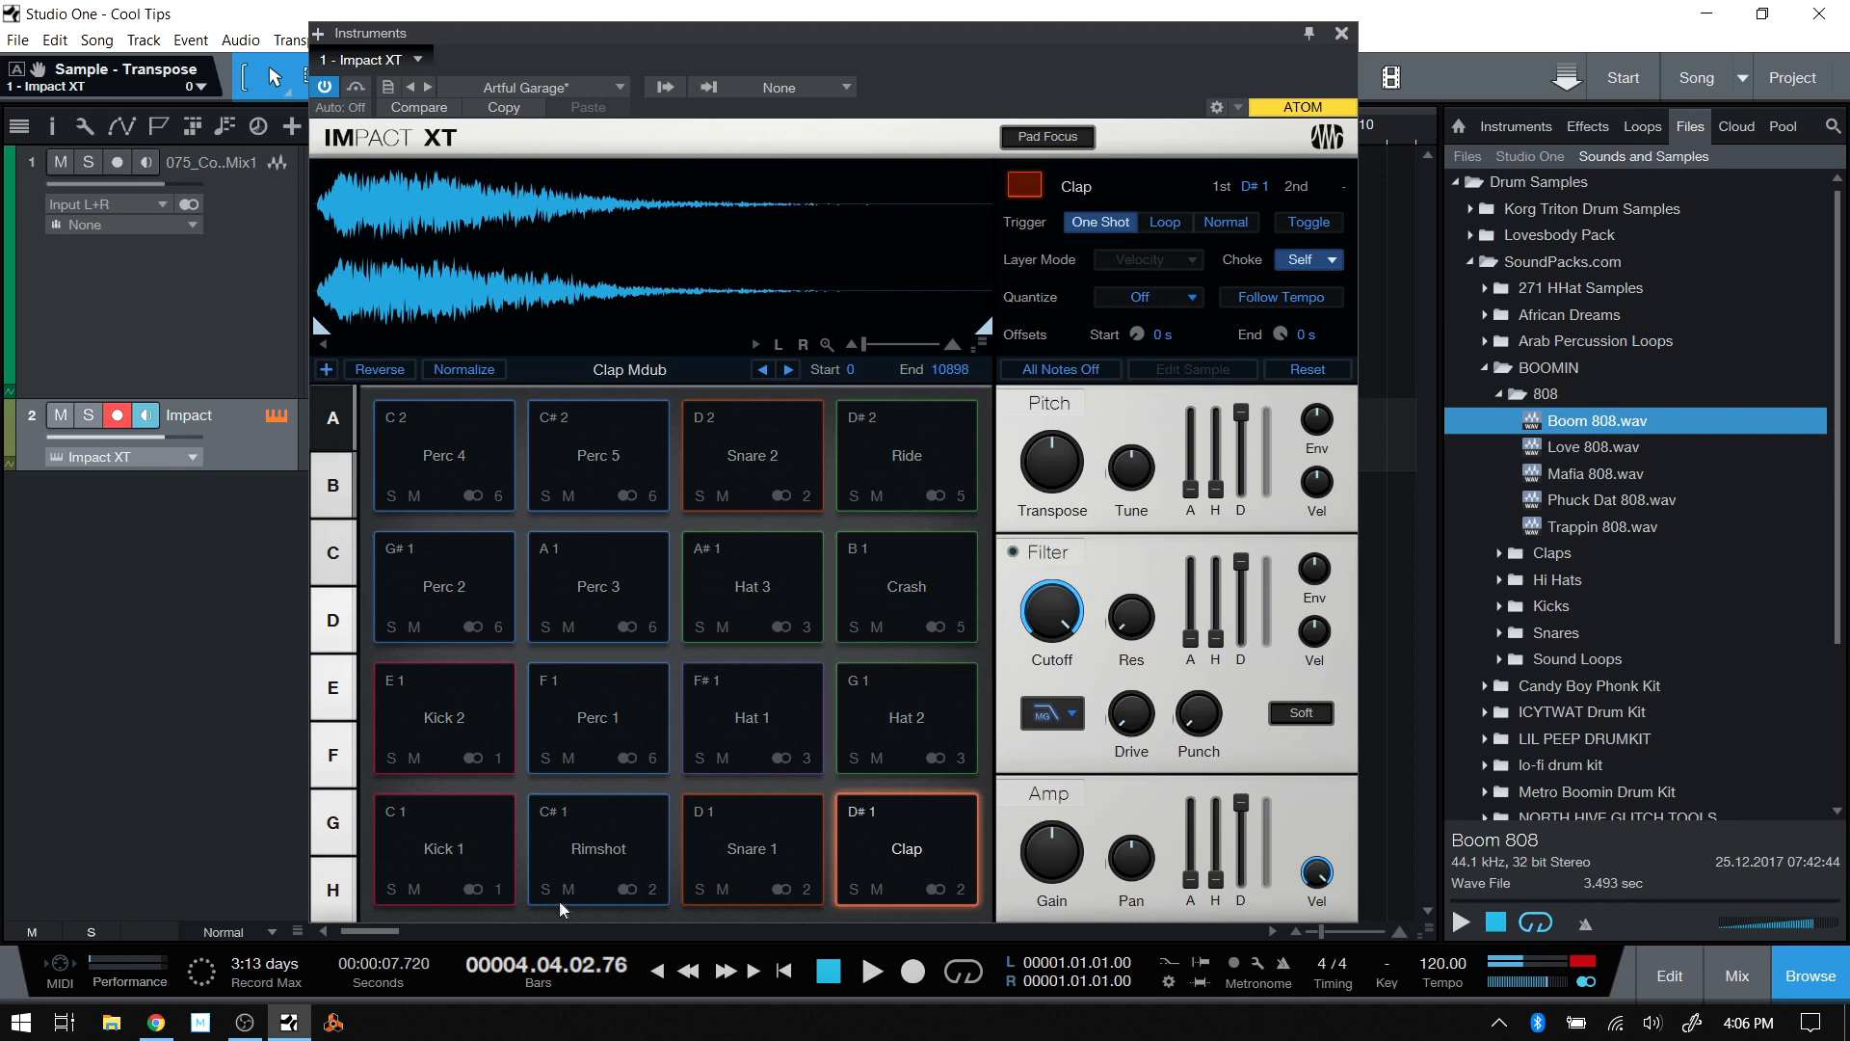
Select the pads from Kick 1 to Clap together, lower their Transpose to -17 and audition each one.
{"action": "left_click", "coordinate": [453, 891], "text": "shift"}
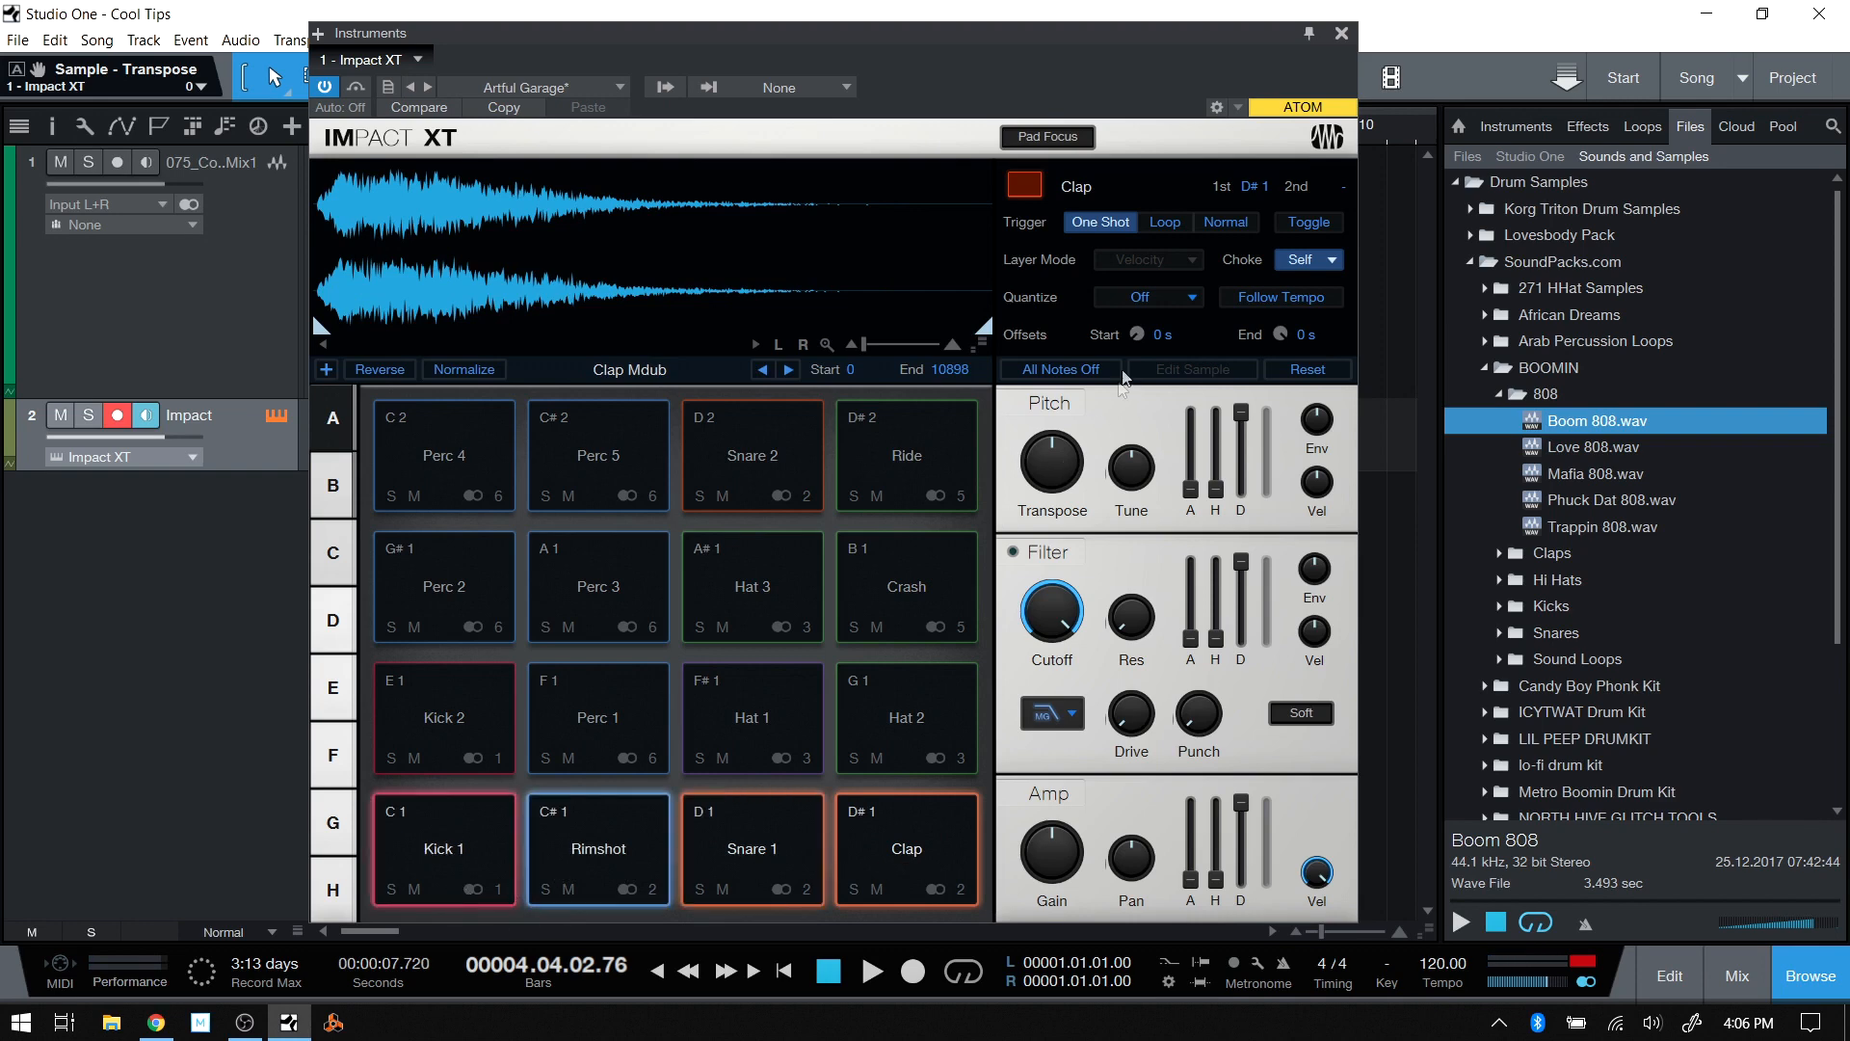
{"action": "left_click_drag", "start_coordinate": [1052, 479], "coordinate": [1044, 526]}
{"action": "left_click", "coordinate": [756, 847]}
{"action": "left_click", "coordinate": [870, 848]}
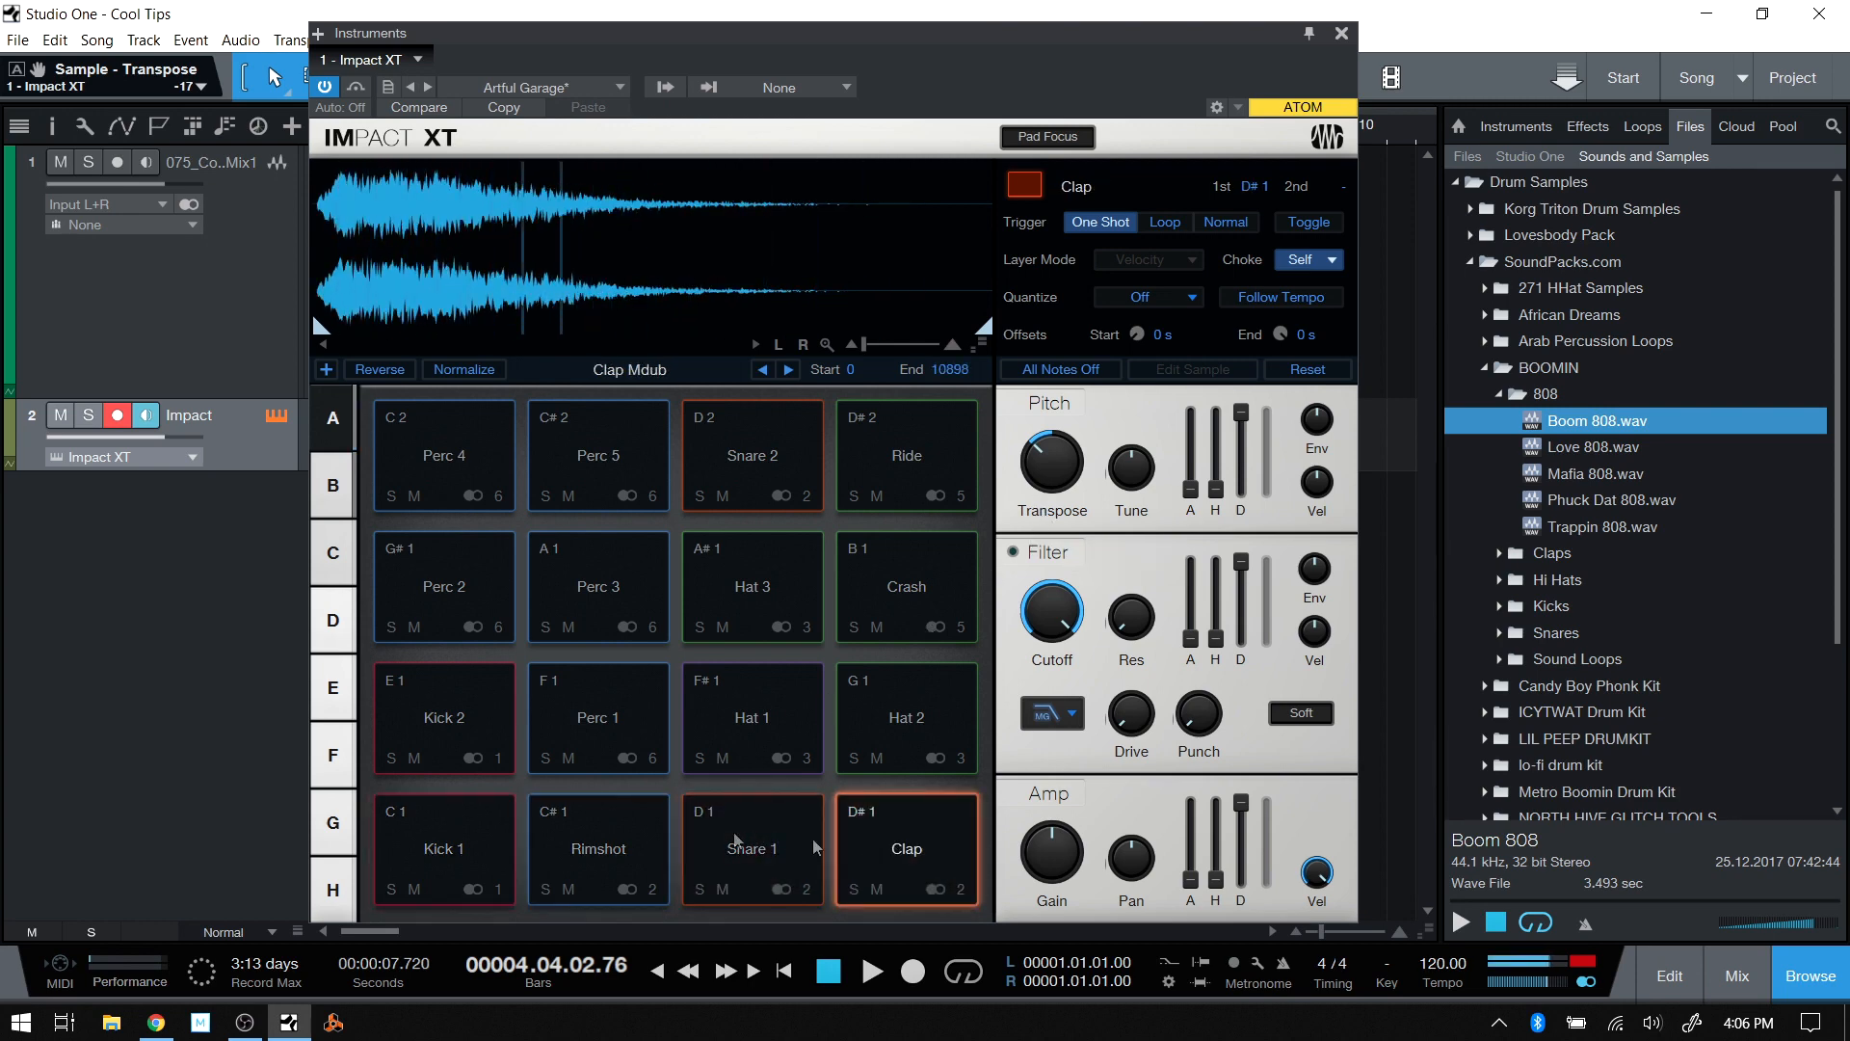
{"action": "left_click", "coordinate": [607, 844]}
{"action": "left_click", "coordinate": [444, 848]}
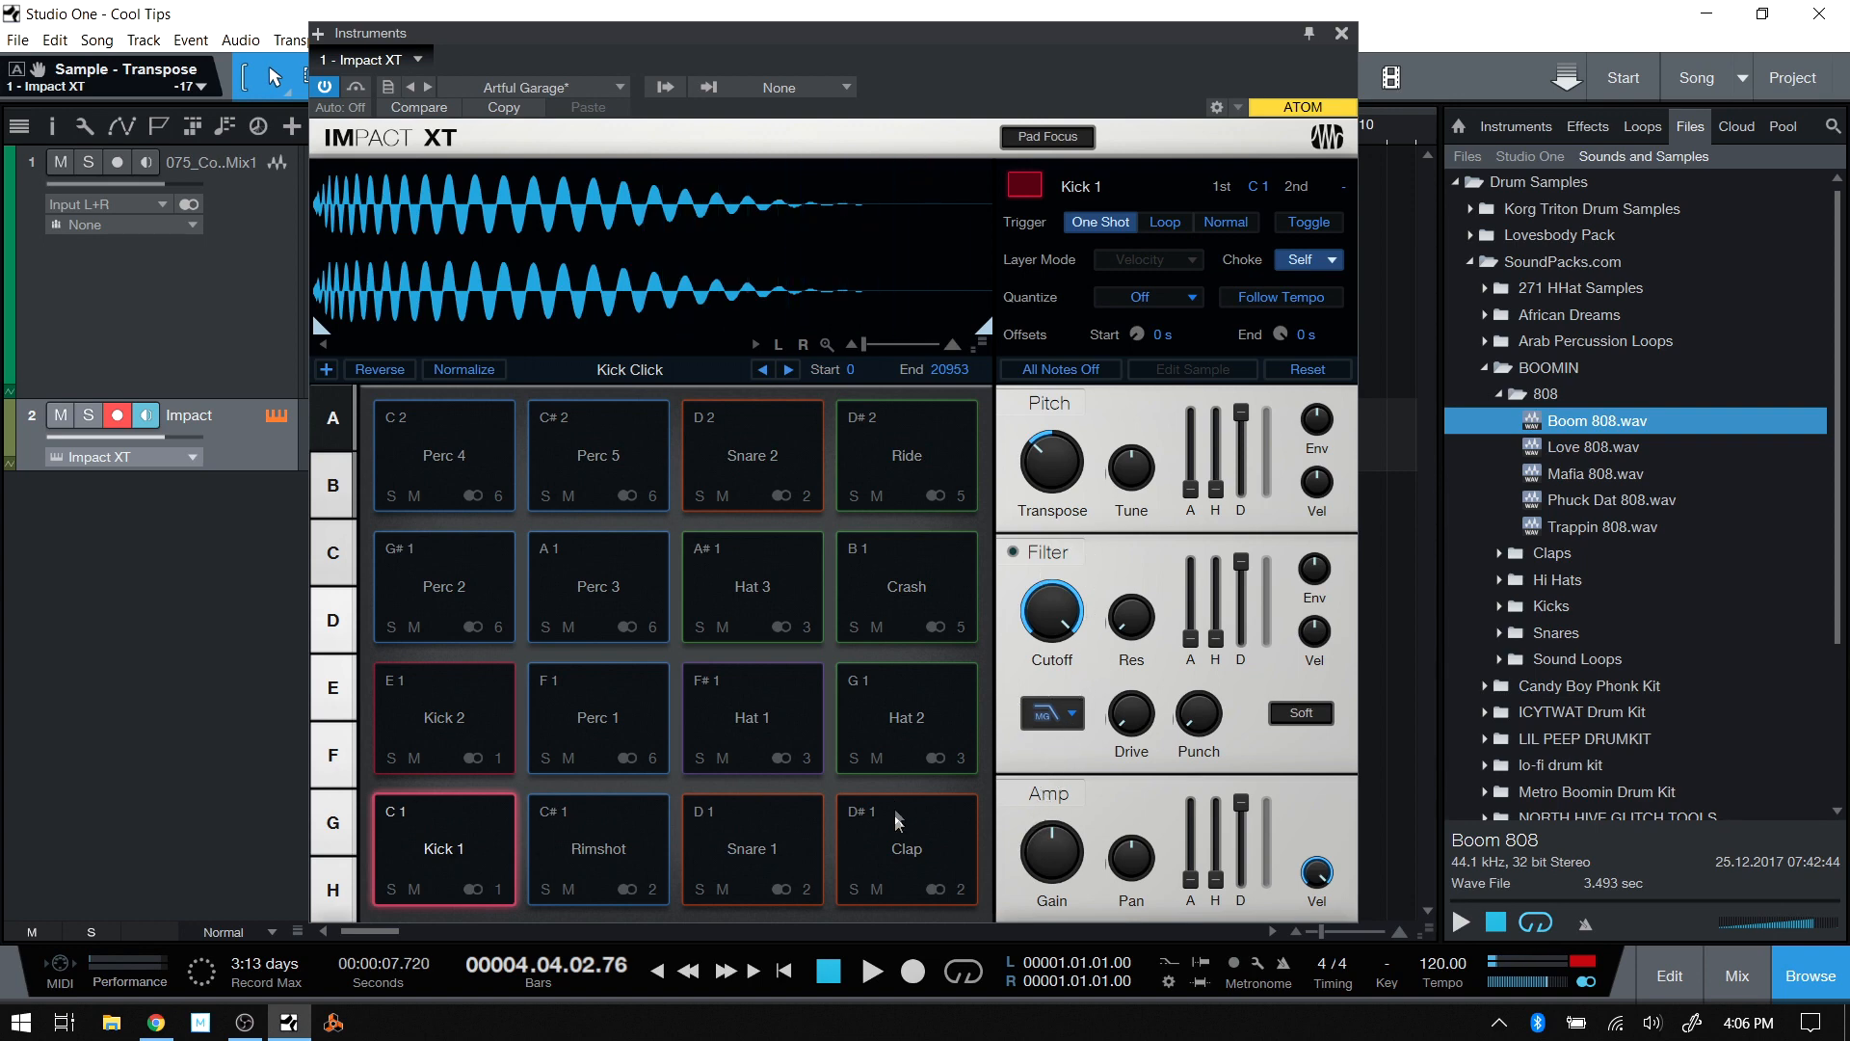
Select the pads from Kick 1 to Clap together, reset their Transpose to 0 and route their output to Mono 1.
{"action": "left_click", "coordinate": [908, 894], "text": "shift"}
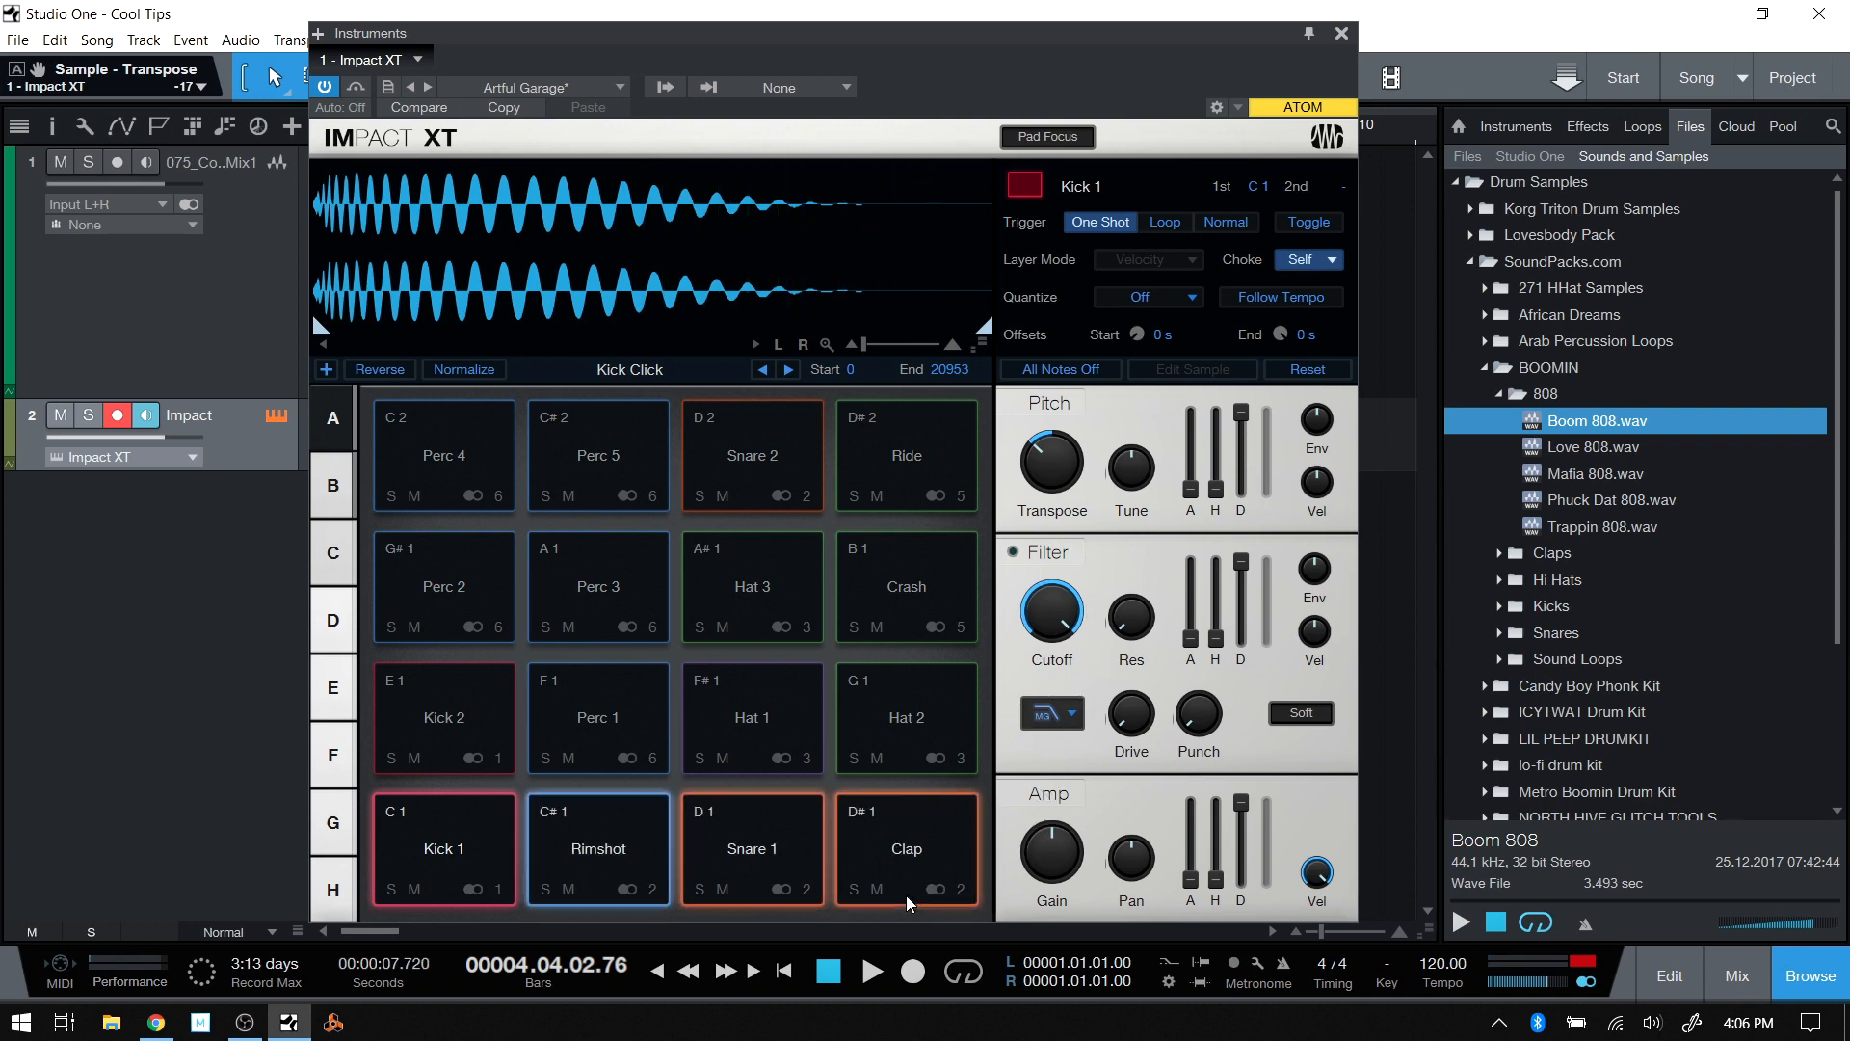
{"action": "double_click", "coordinate": [1060, 467]}
{"action": "left_click", "coordinate": [629, 891]}
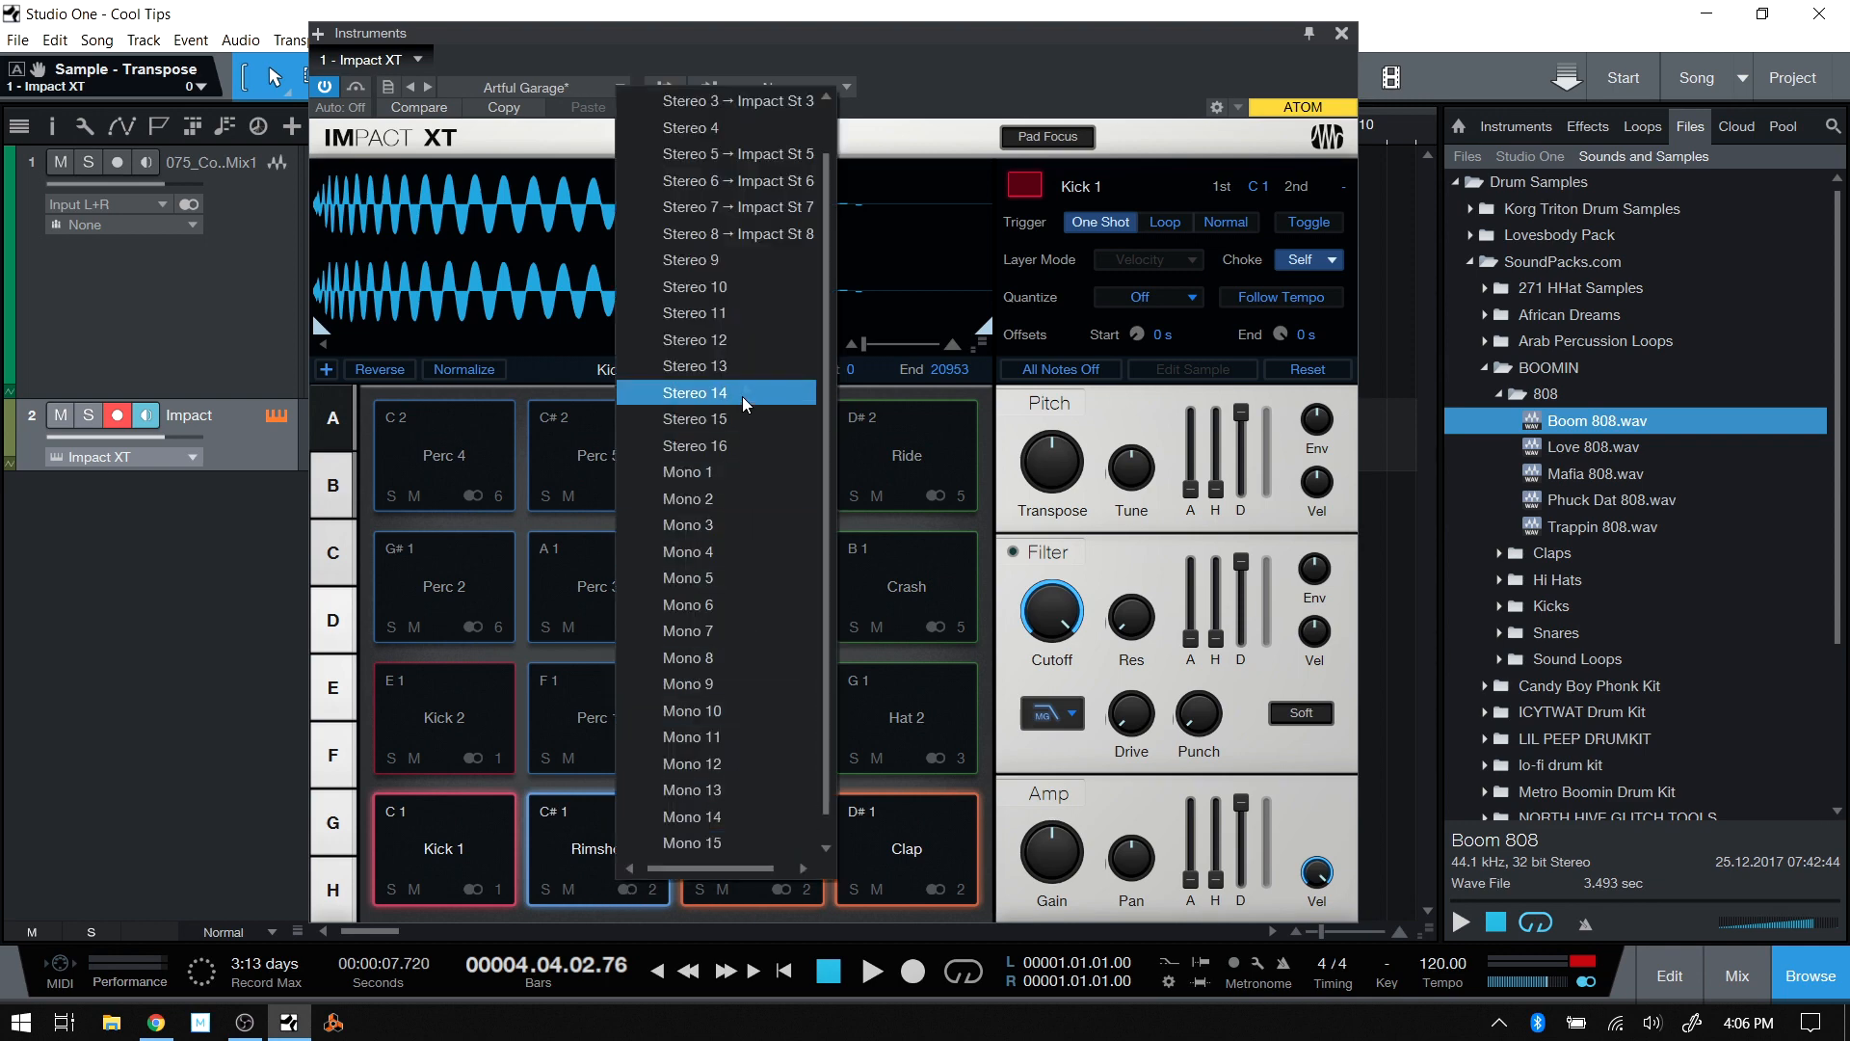
{"action": "left_click", "coordinate": [700, 473]}
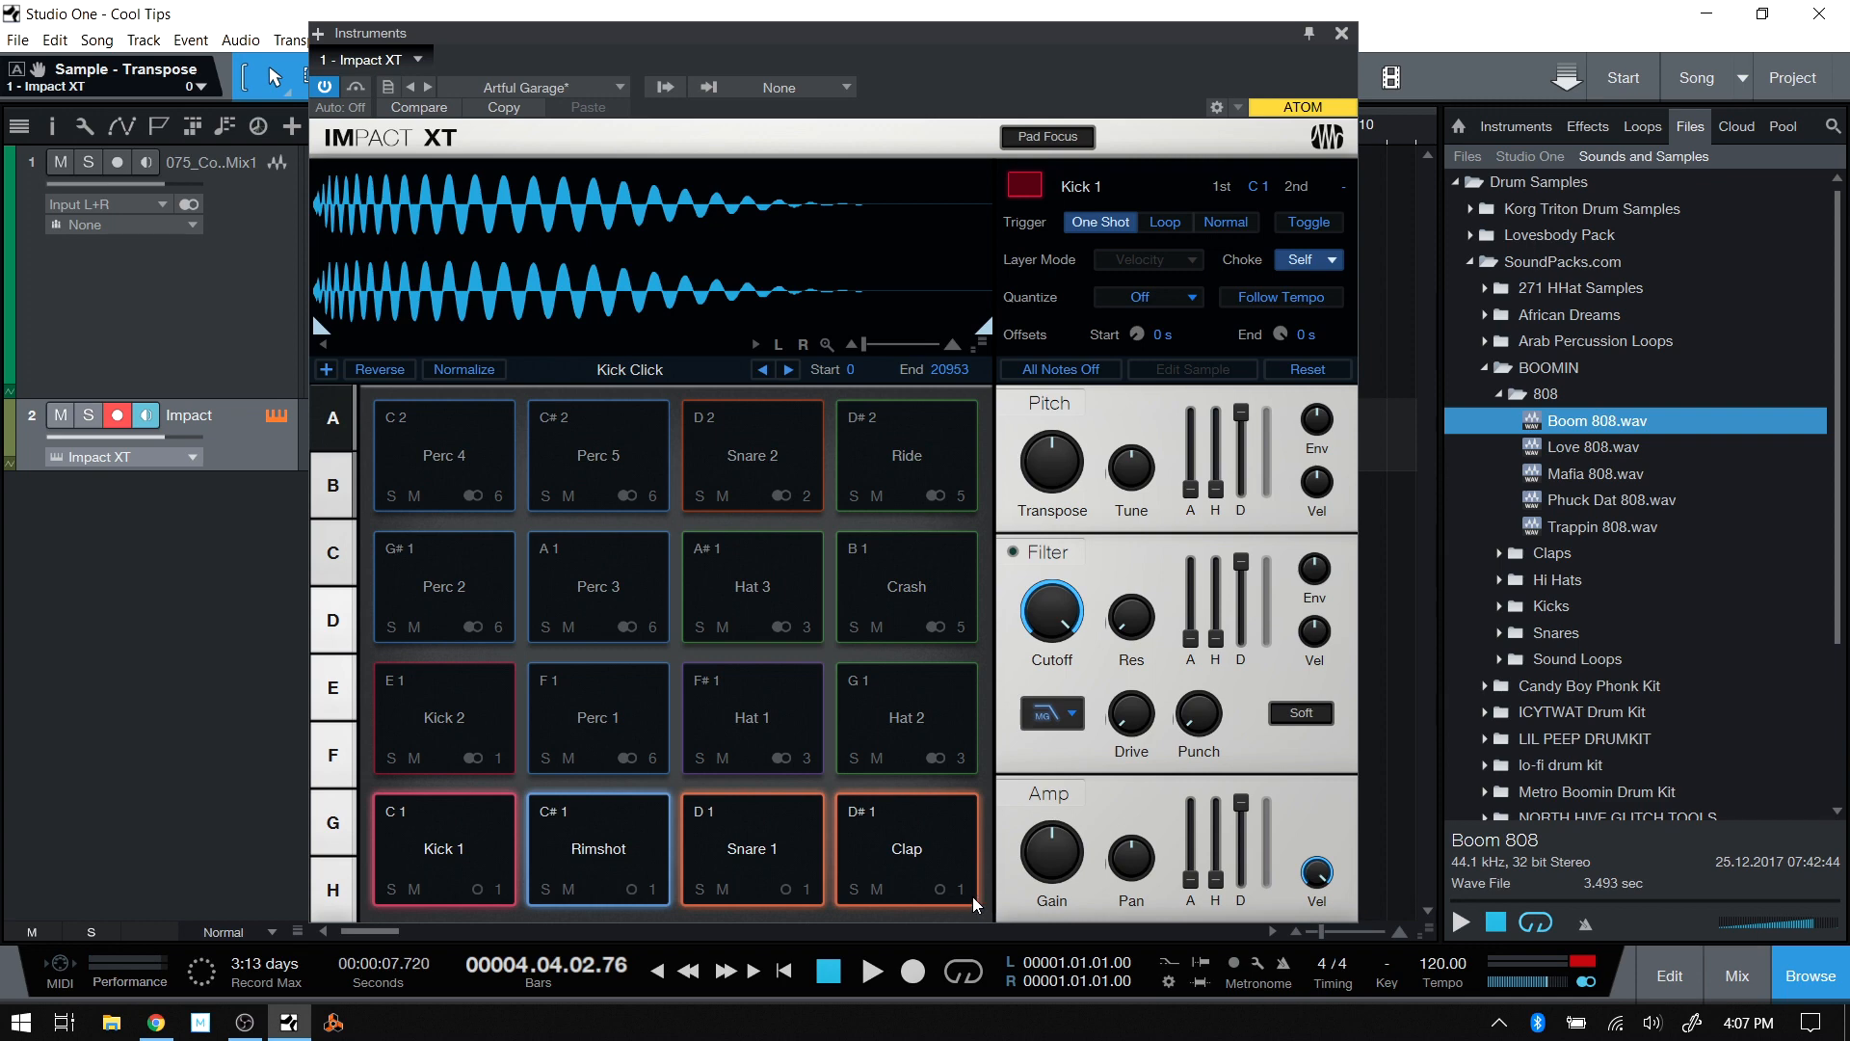
Solo and unsolo the four selected pads as a group, and mute and unmute them the same way.
{"action": "left_click", "coordinate": [391, 889]}
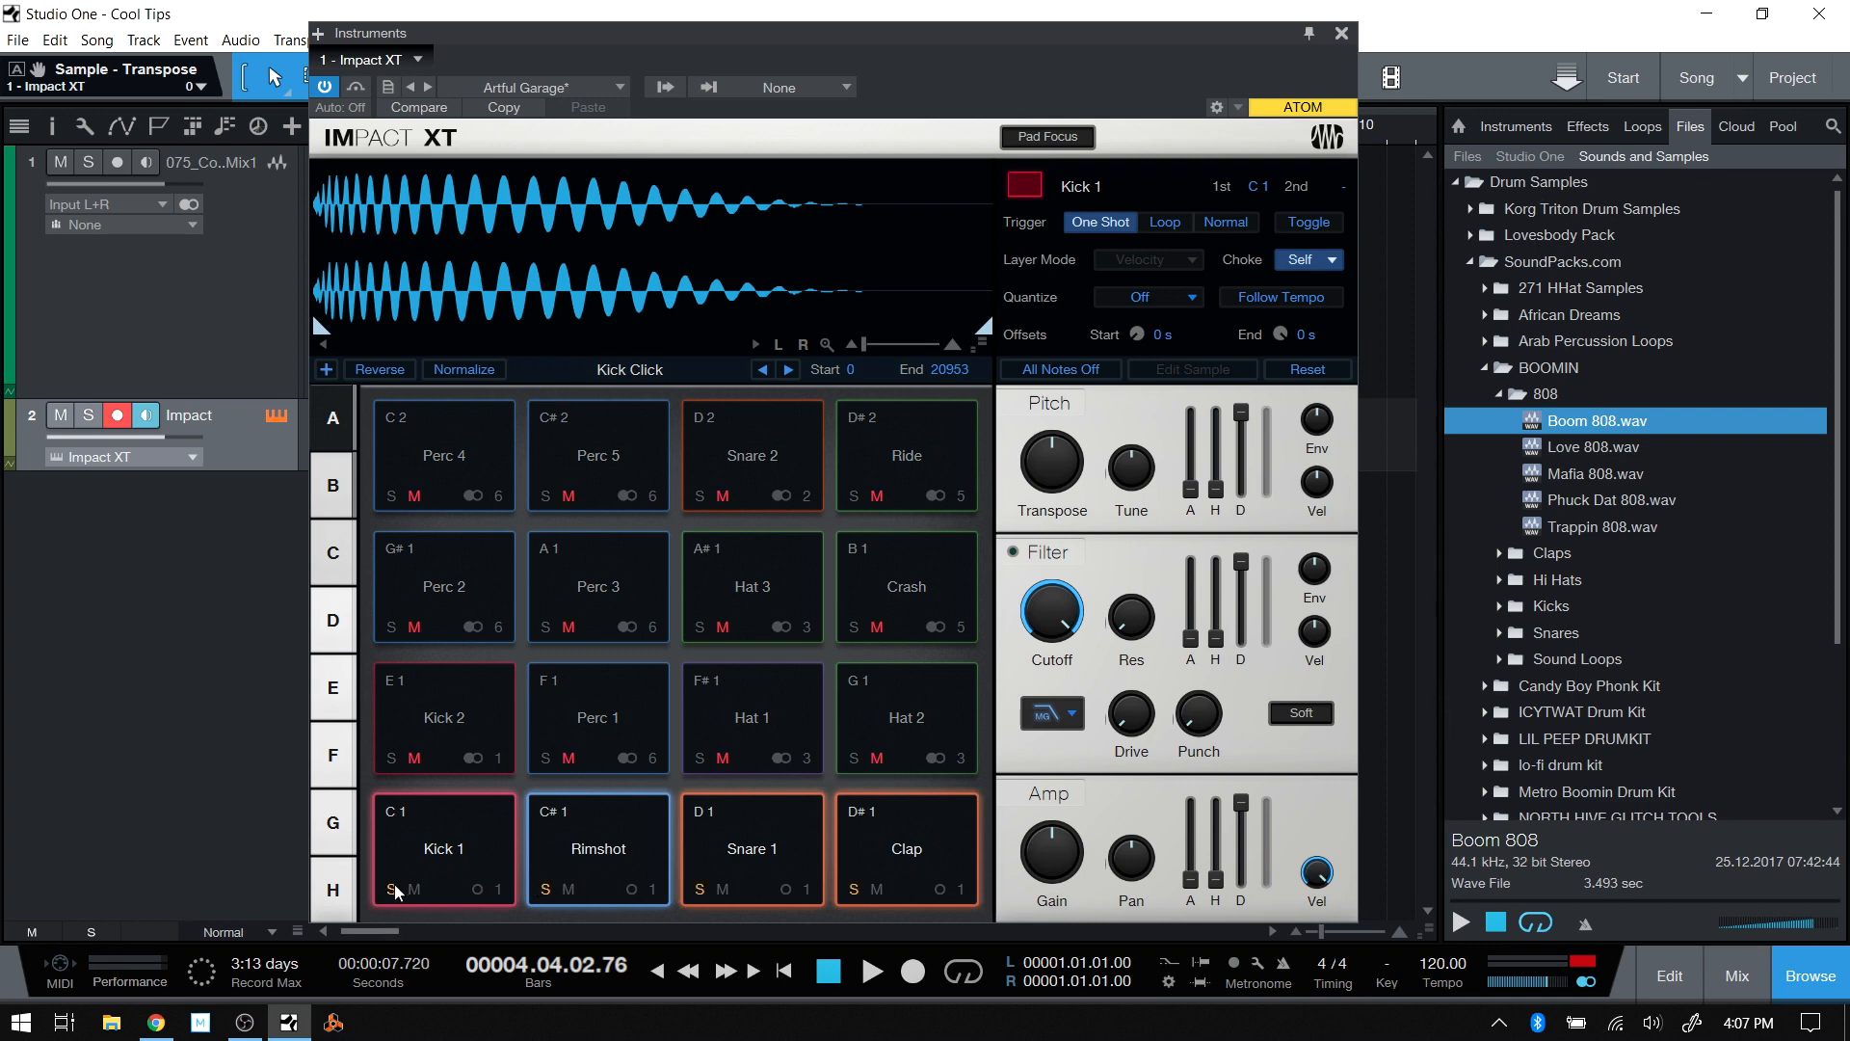
{"action": "left_click", "coordinate": [392, 888]}
{"action": "left_click", "coordinate": [412, 890]}
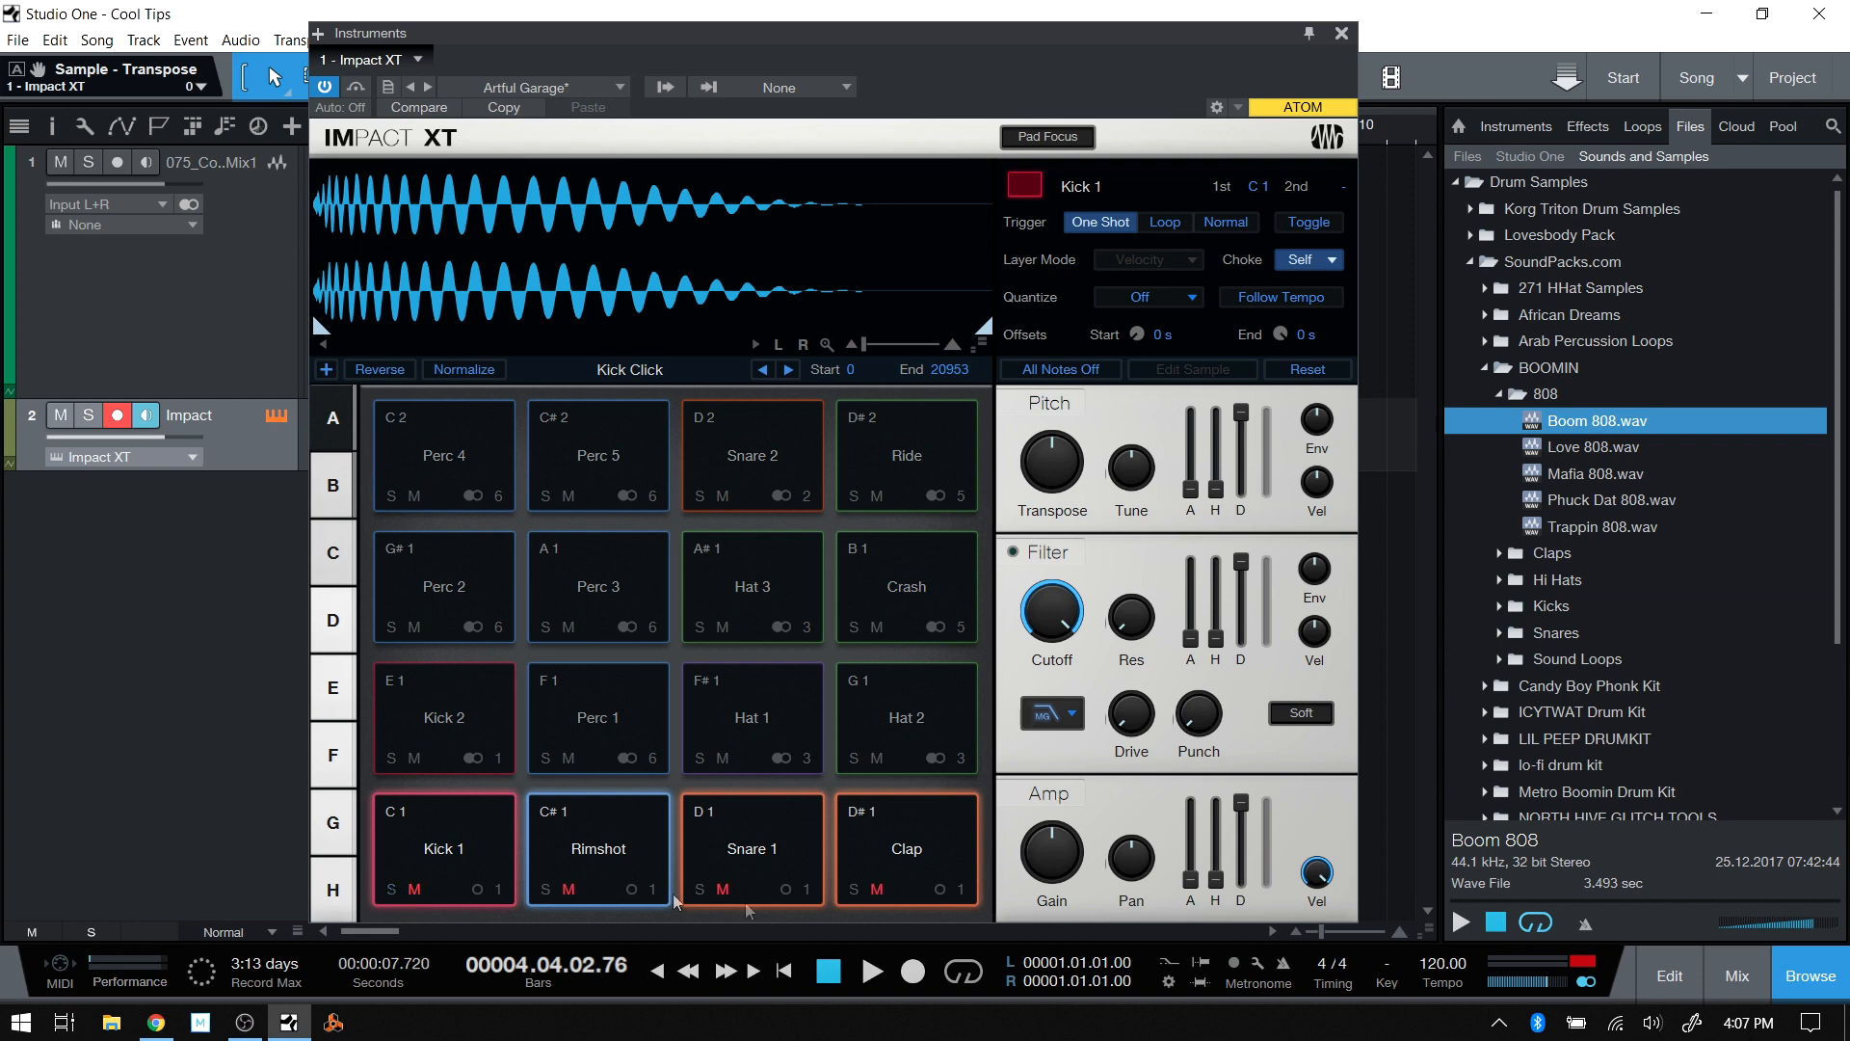
{"action": "left_click", "coordinate": [415, 889]}
Select all sixteen pads from Kick 1 to Ride as one range, and return to the Clap pad alone.
{"action": "left_click", "coordinate": [437, 863]}
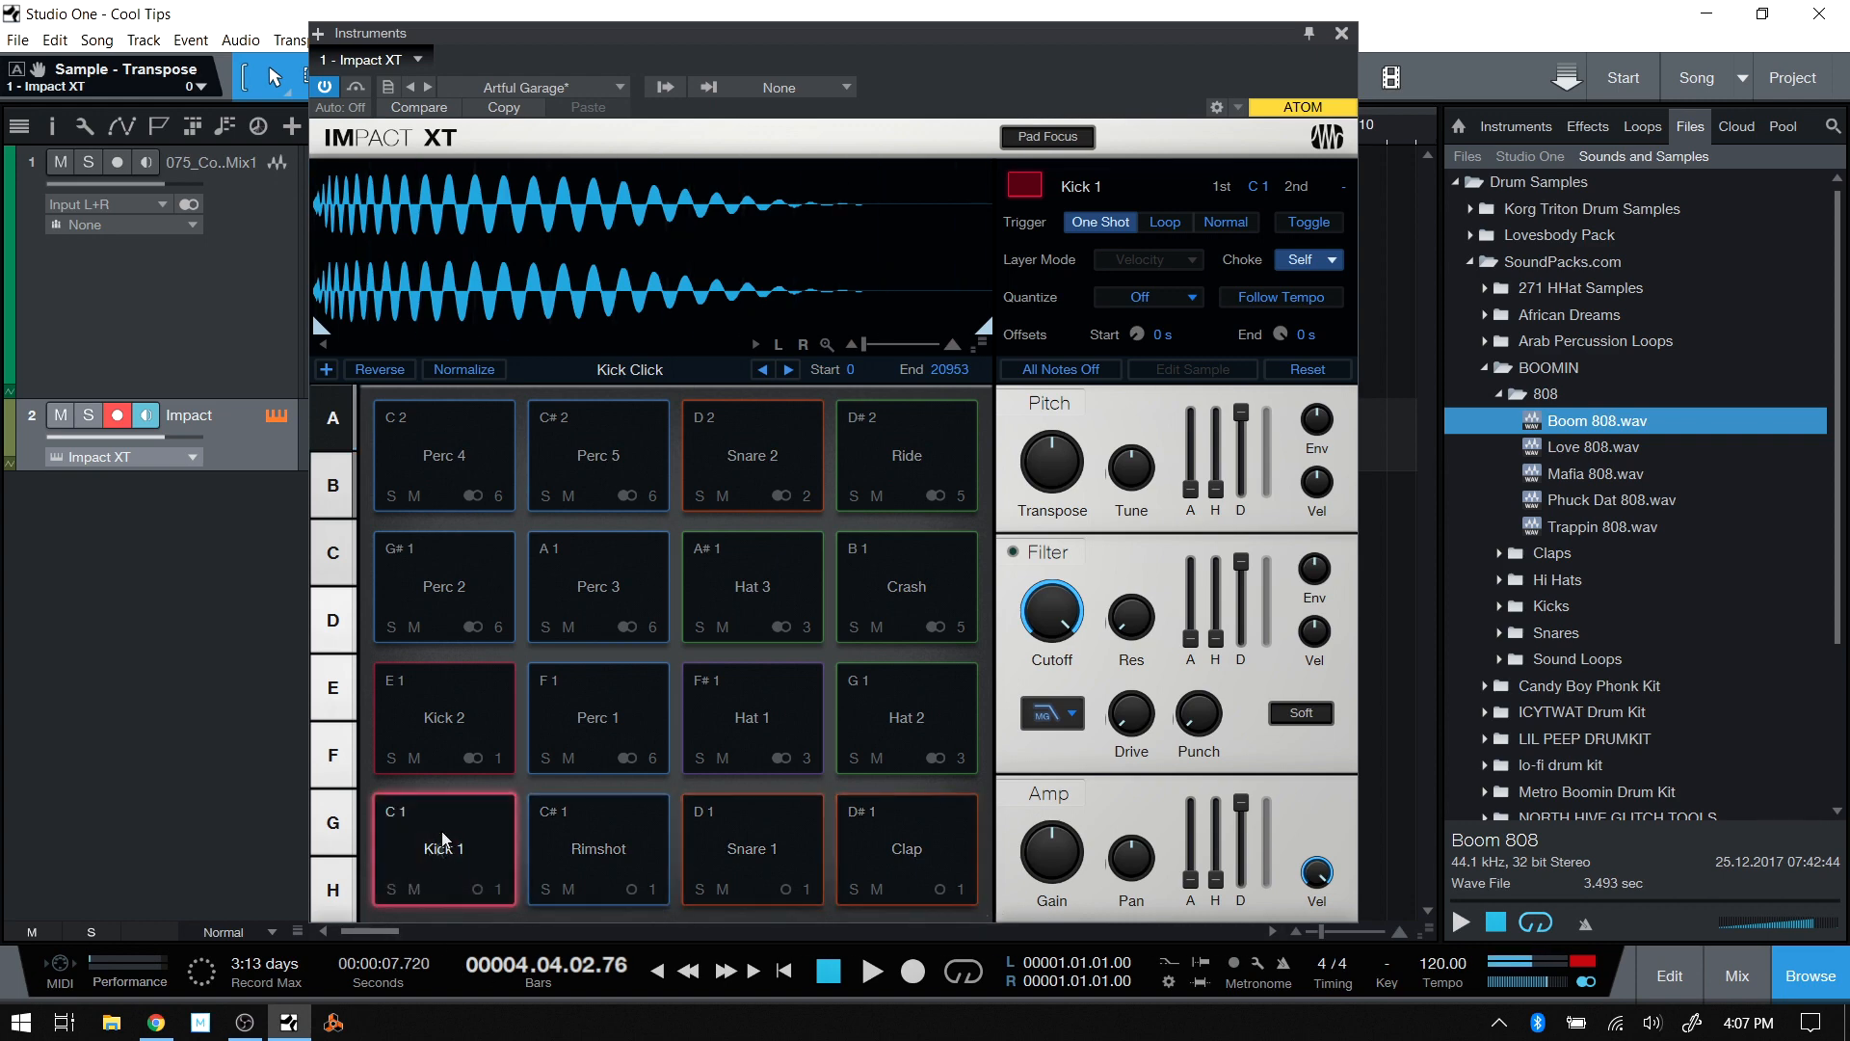
{"action": "left_click", "coordinate": [923, 443]}
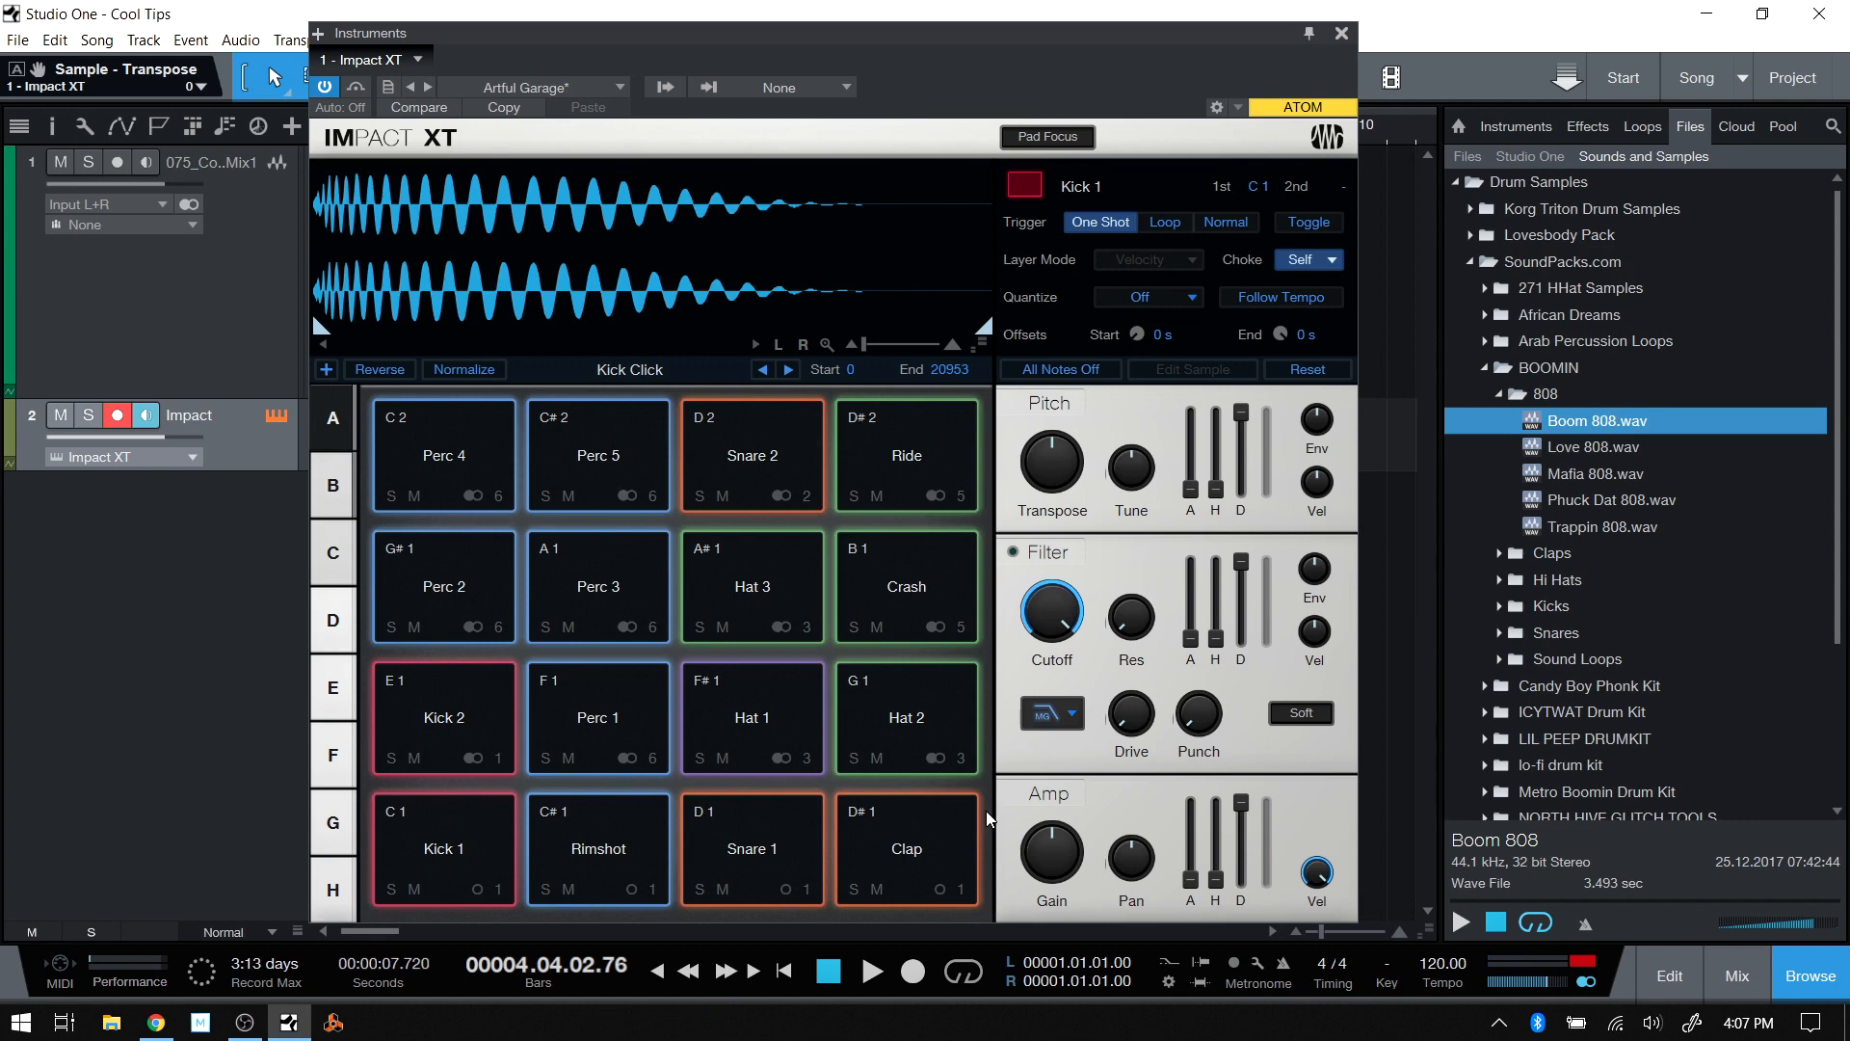
{"action": "left_click", "coordinate": [904, 894]}
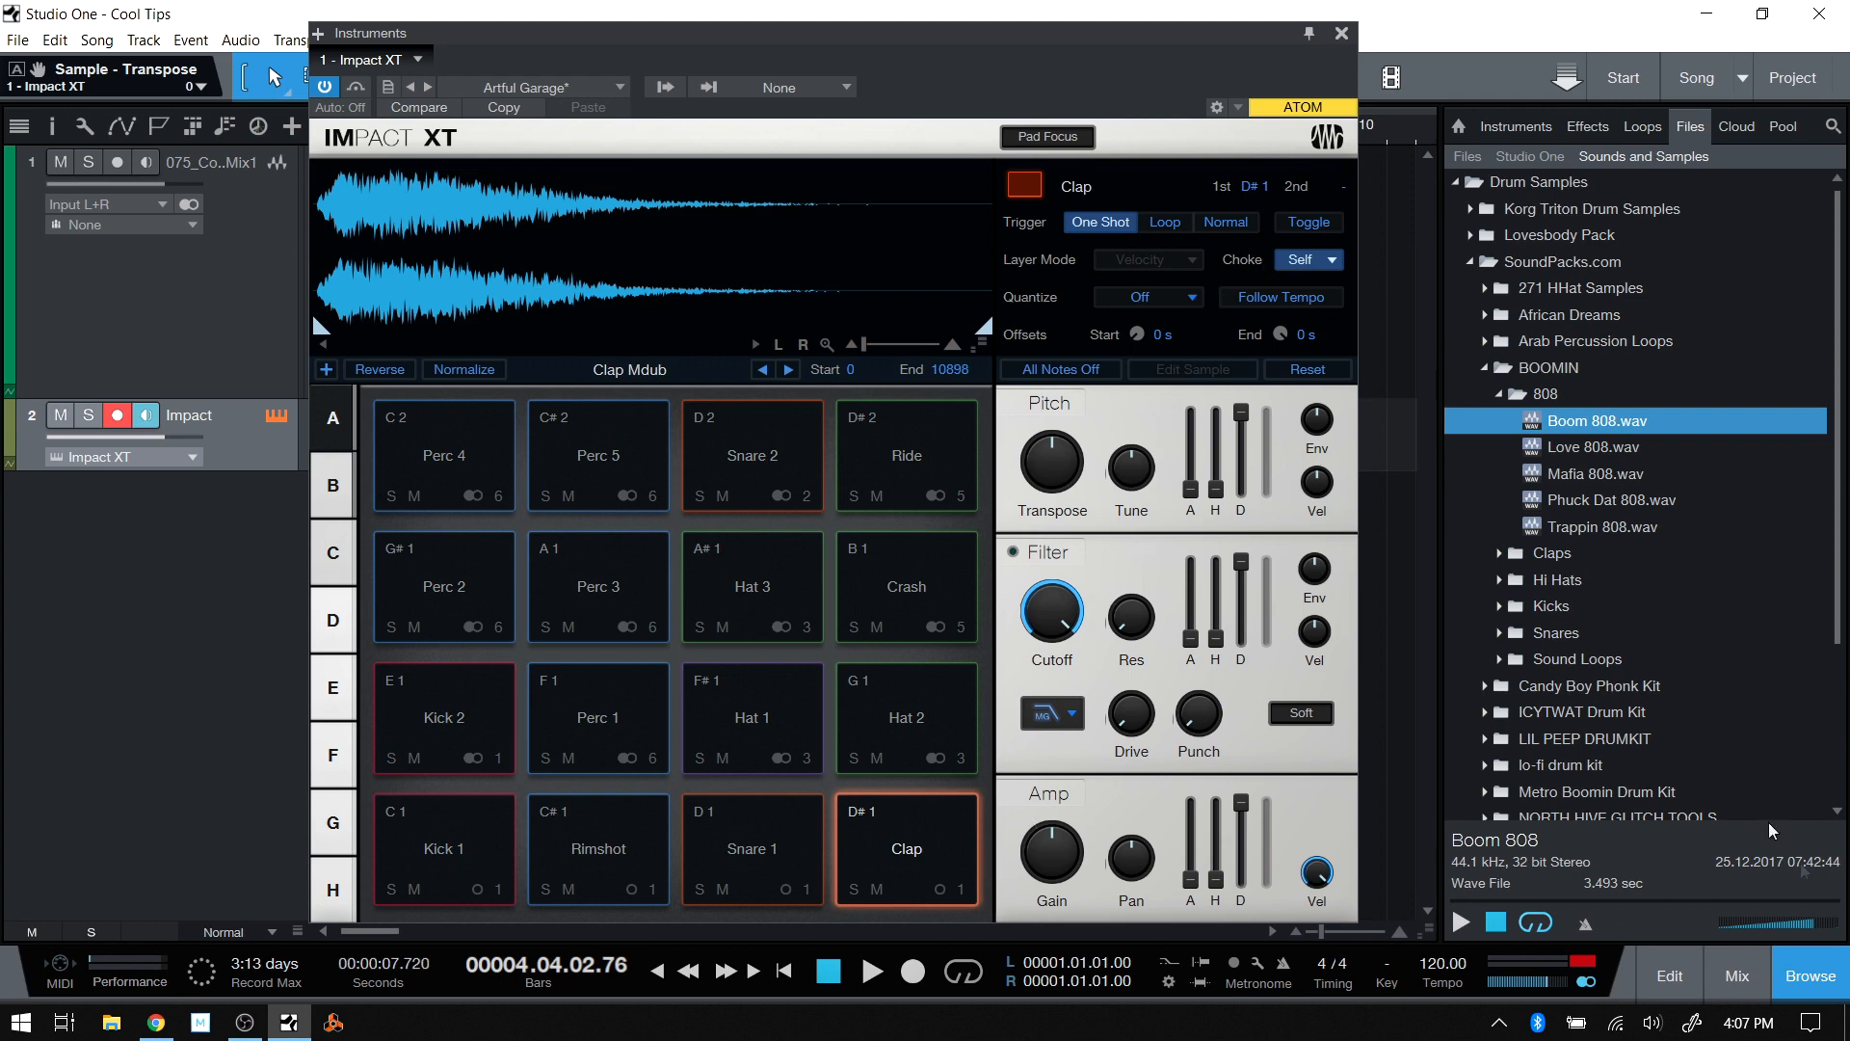
Hide the browser and Impact XT, create an empty one-bar part at bar 4 on a heightened Impact track, and open it for note editing.
{"action": "left_click", "coordinate": [1812, 975]}
{"action": "left_click", "coordinate": [1342, 33]}
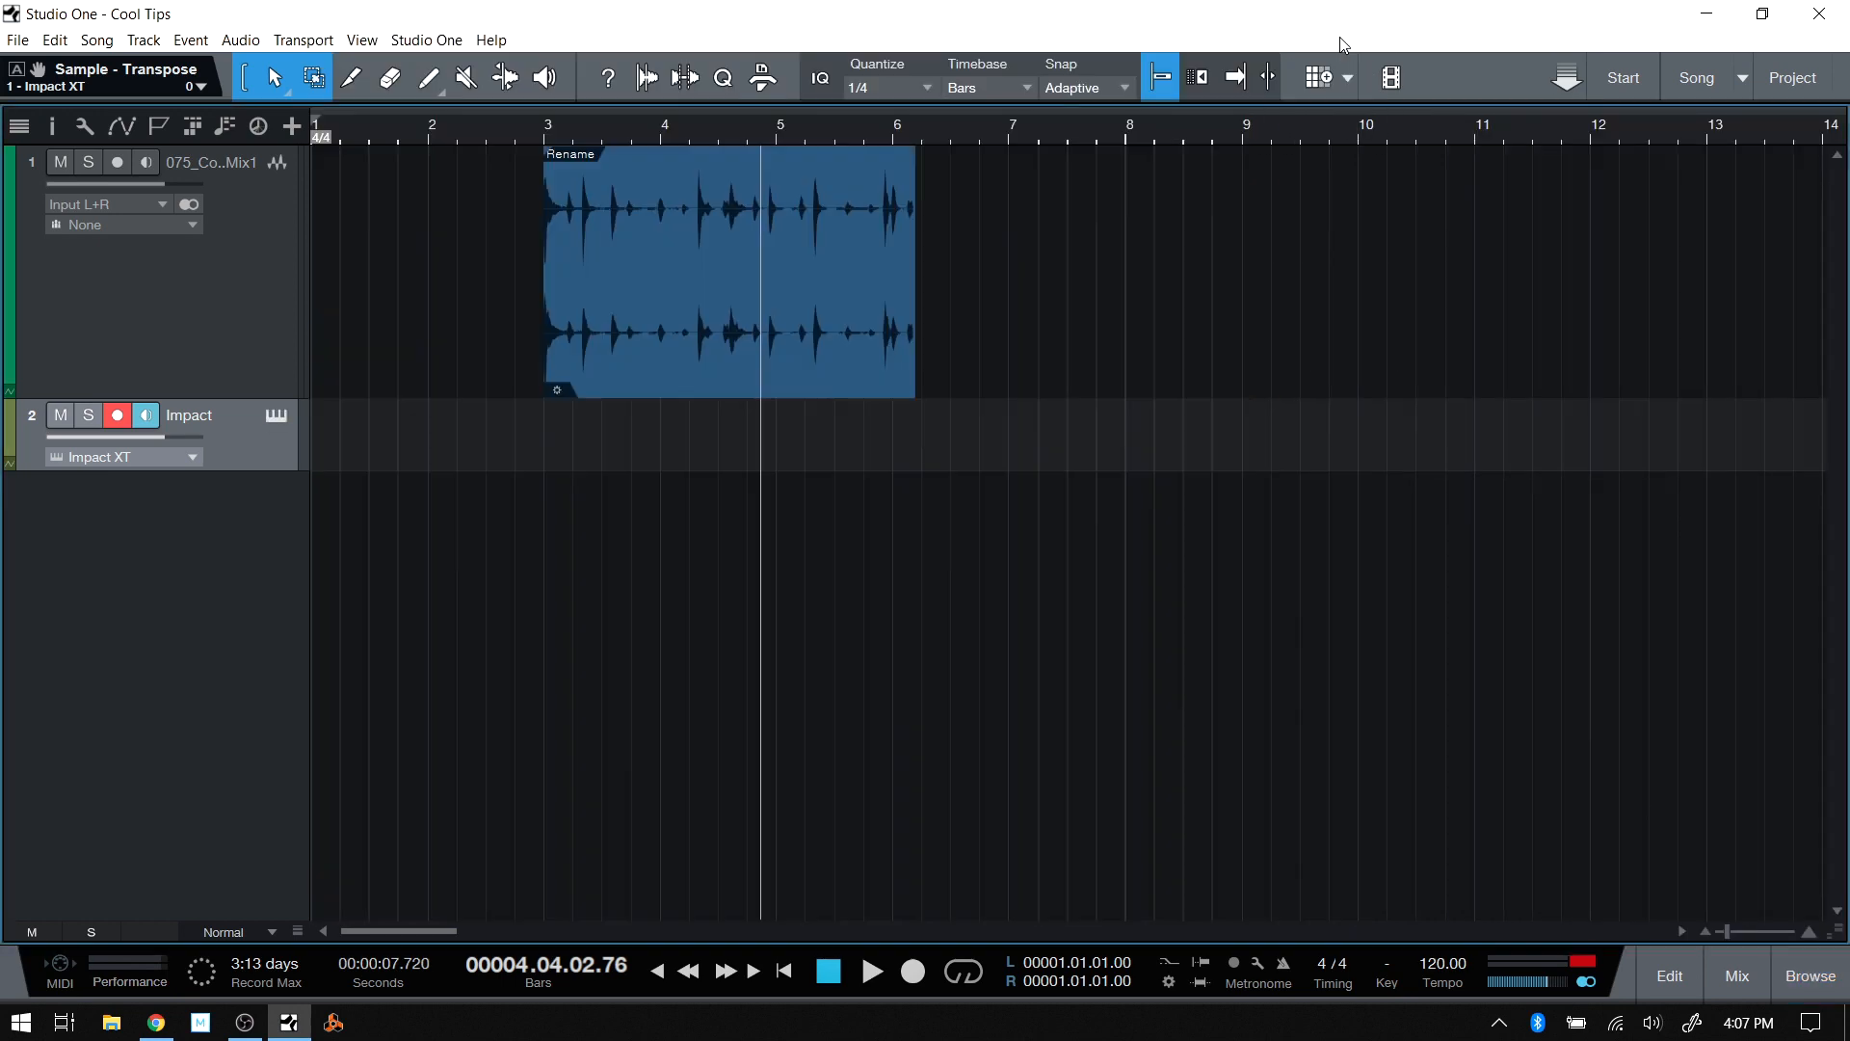
{"action": "double_click", "coordinate": [664, 463]}
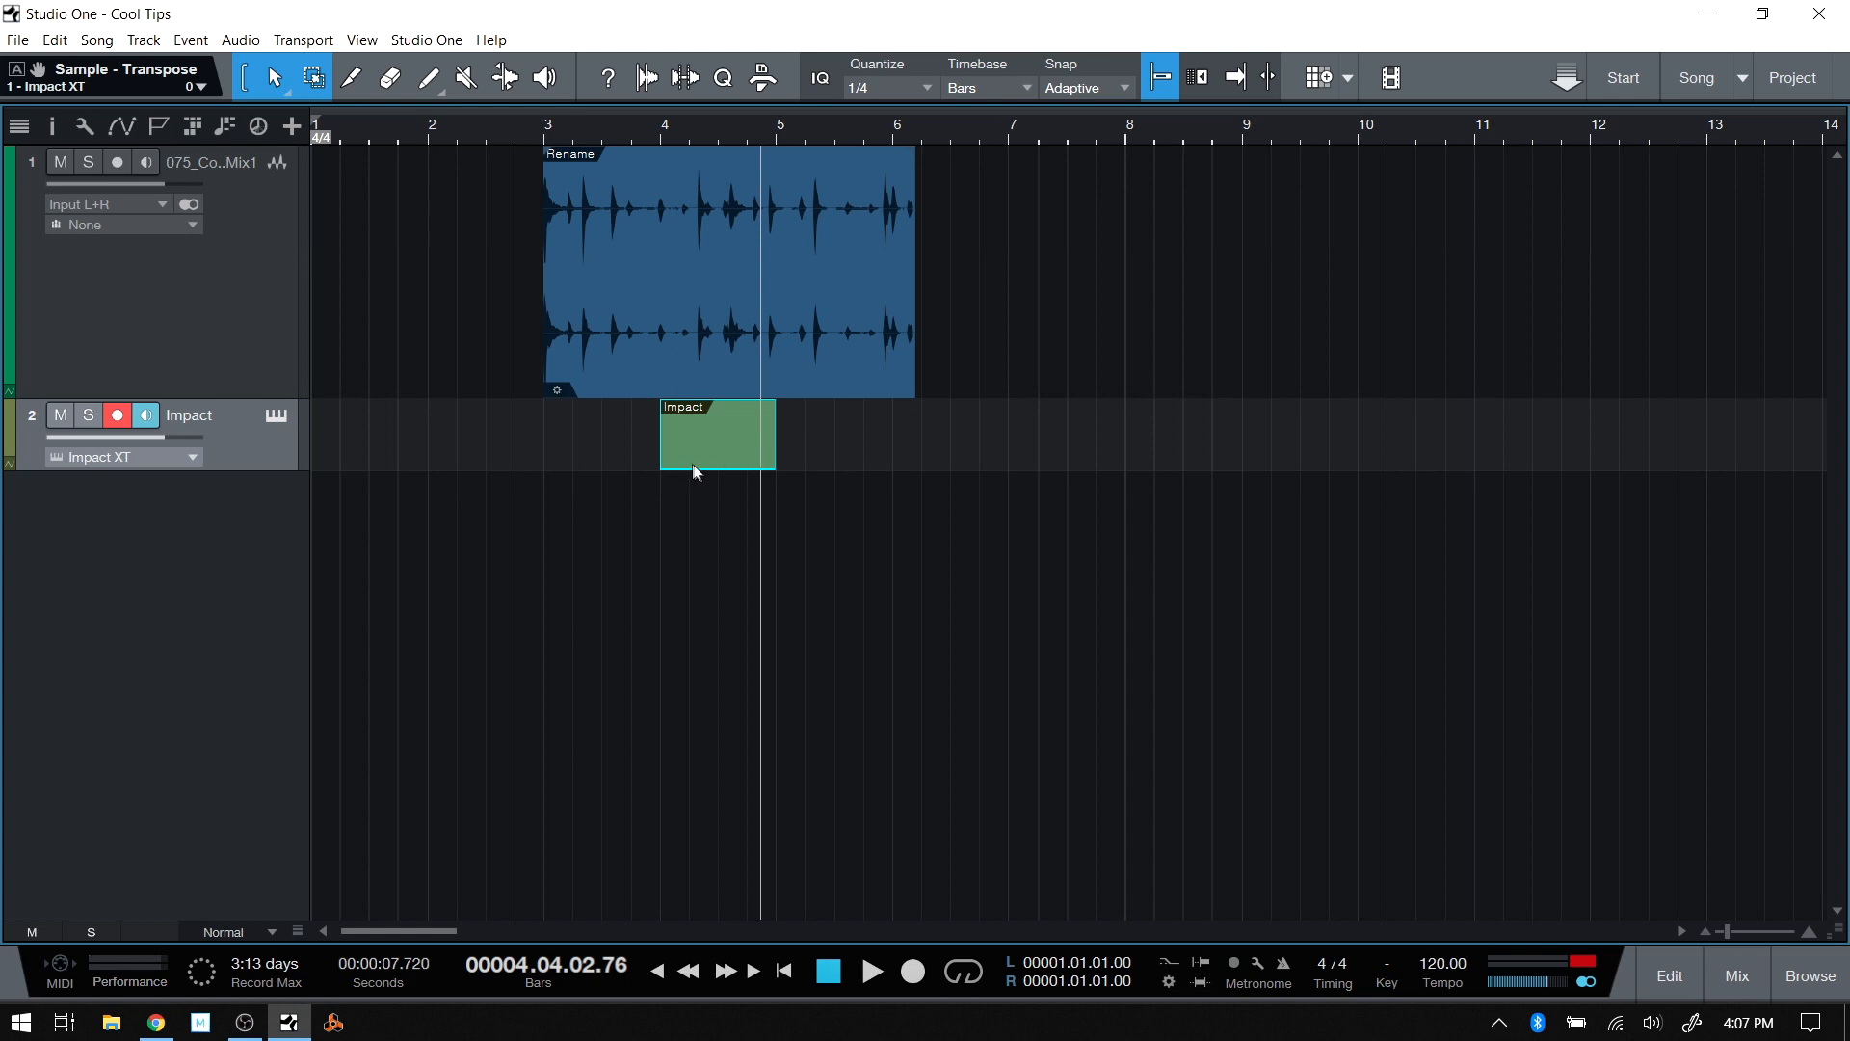
{"action": "left_click_drag", "start_coordinate": [254, 470], "coordinate": [253, 644]}
{"action": "double_click", "coordinate": [721, 588]}
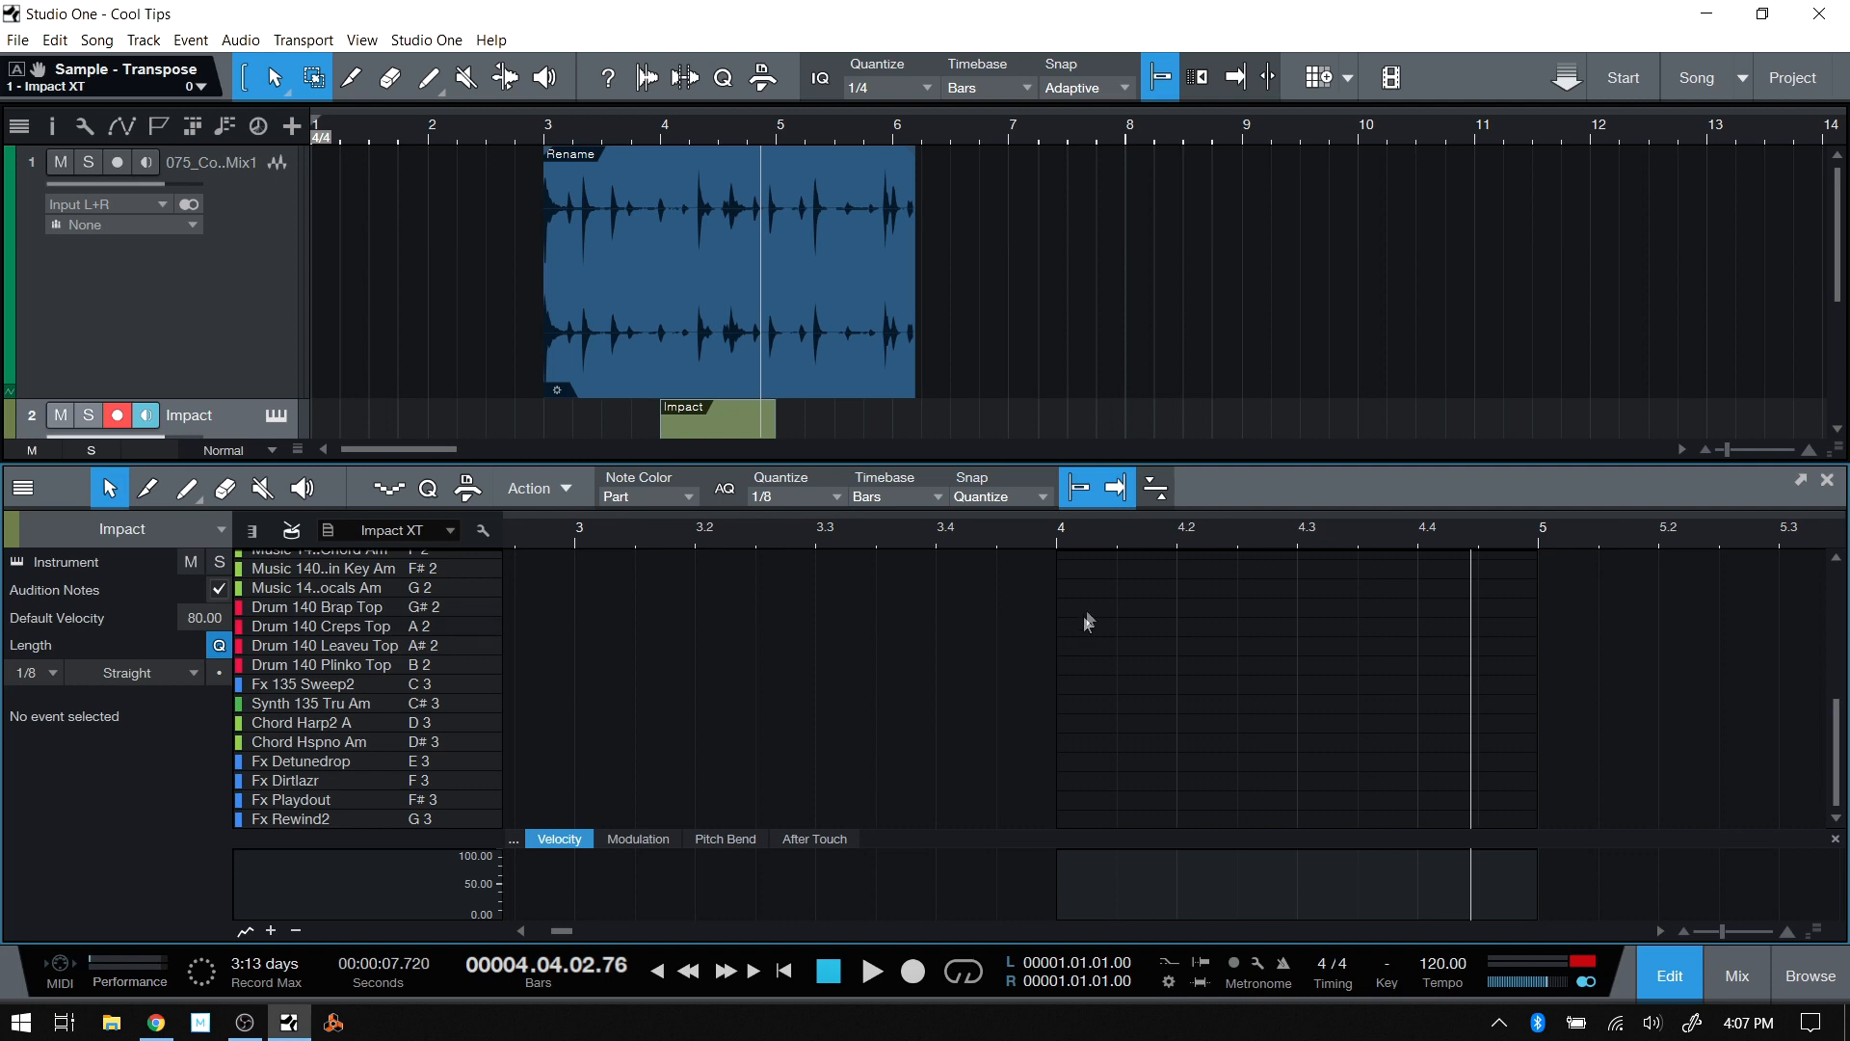
Enter notes in bar 4: G 2 at 4, A# 2 at 4.2, D# 3 at 4.2.3, A 2 and D 3 at 4.3.3, and G 2 at 4.4.3.
{"action": "left_click", "coordinate": [1097, 589]}
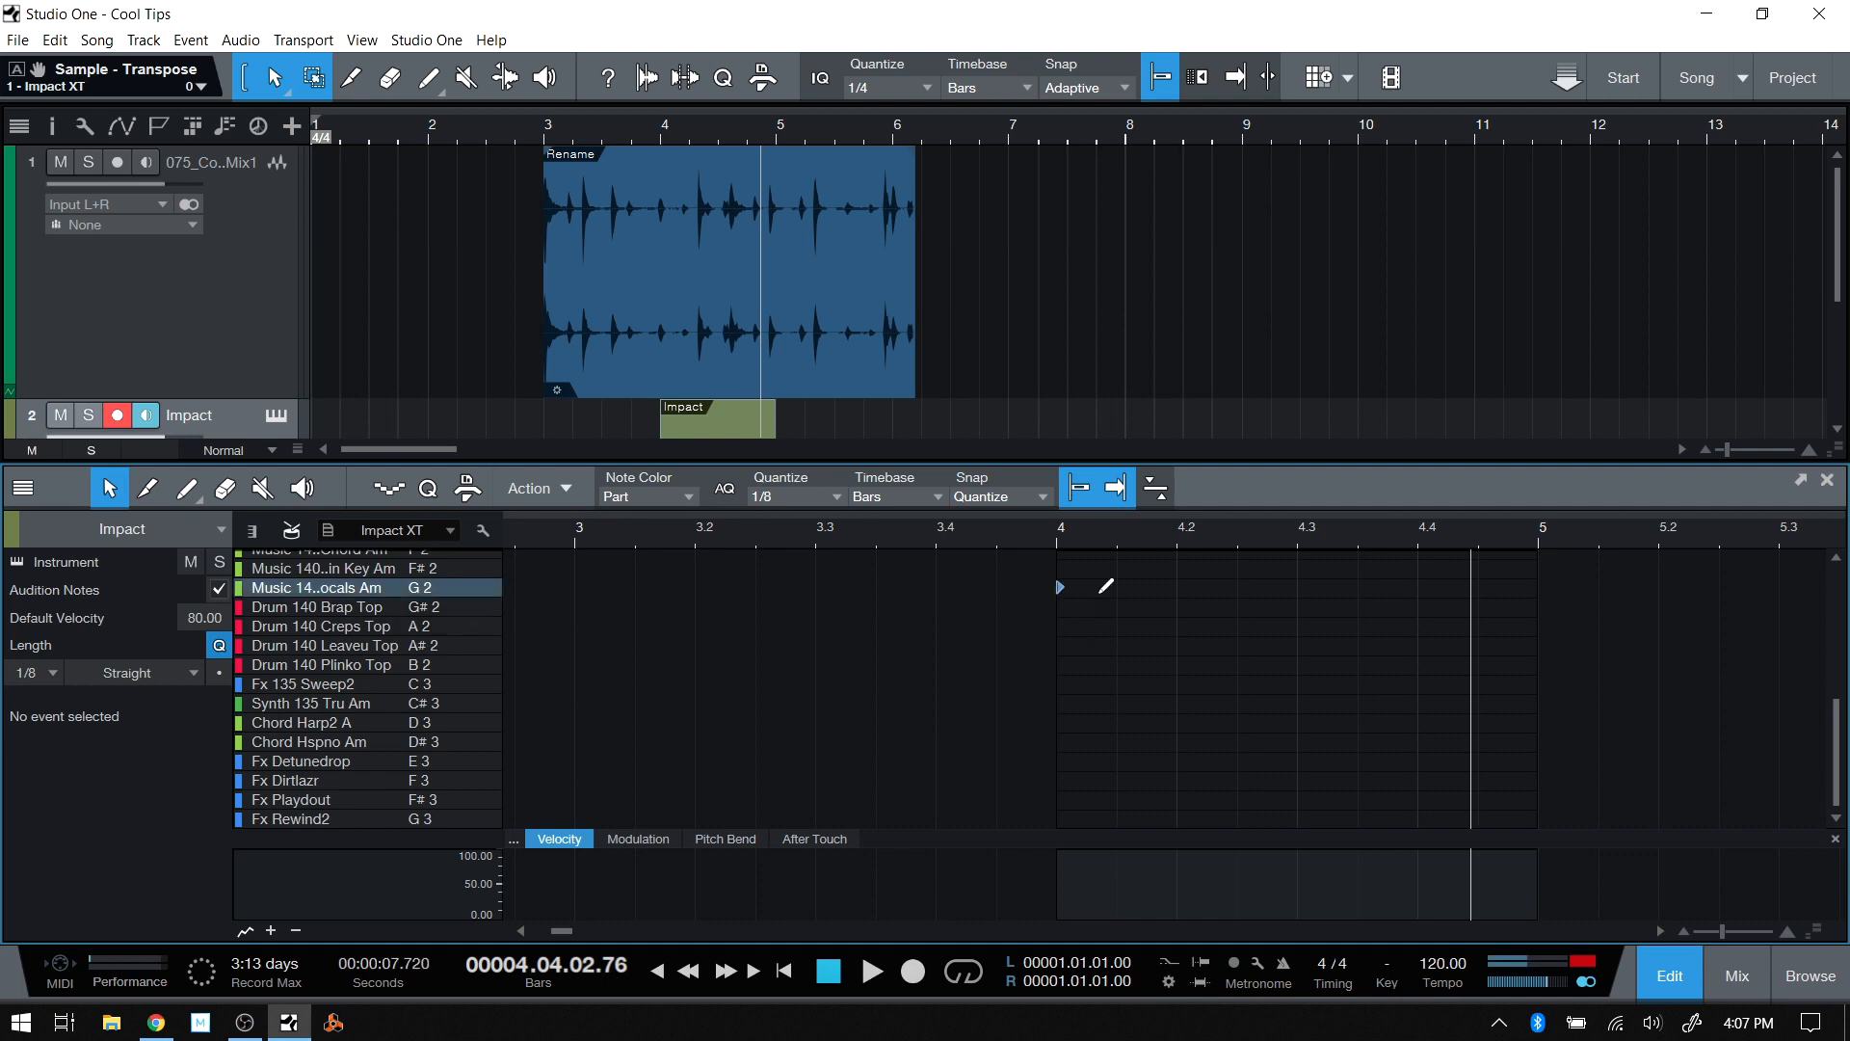
{"action": "left_click", "coordinate": [1195, 647]}
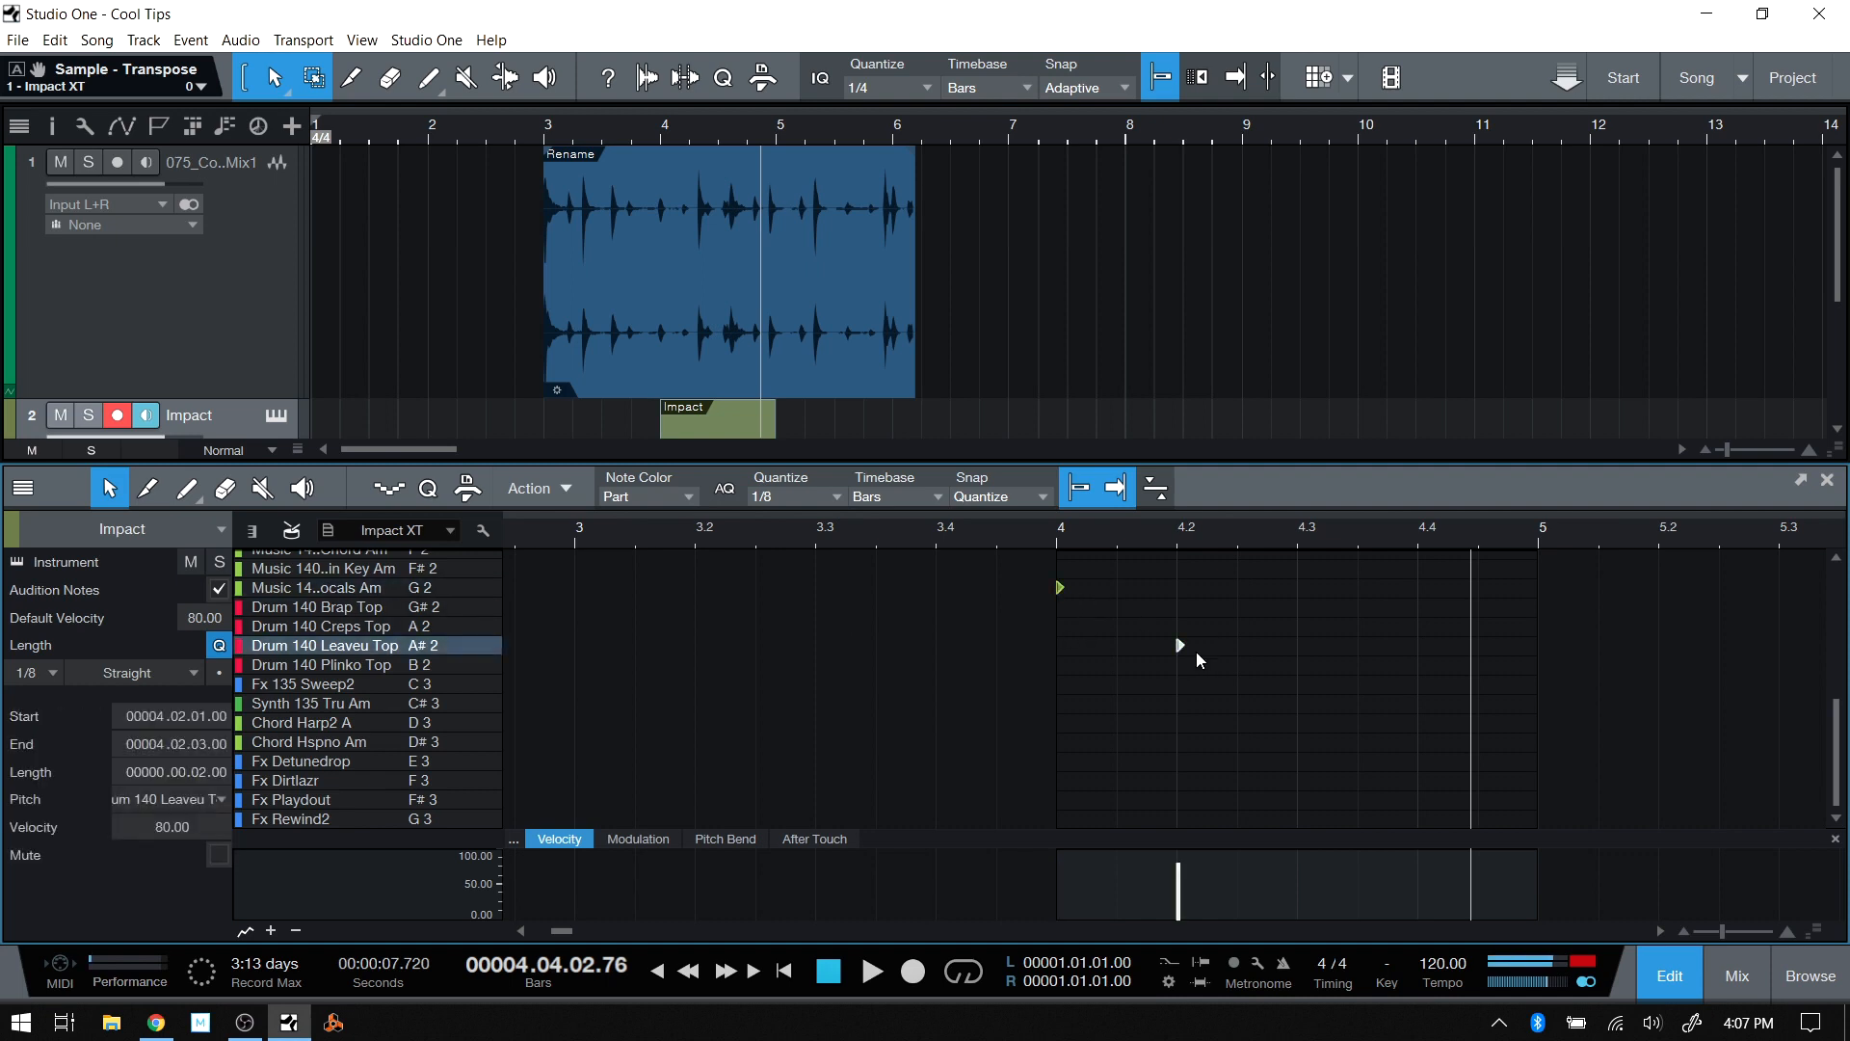
{"action": "double_click", "coordinate": [1386, 720]}
{"action": "double_click", "coordinate": [1367, 627]}
{"action": "left_click", "coordinate": [1492, 590]}
{"action": "double_click", "coordinate": [1489, 586]}
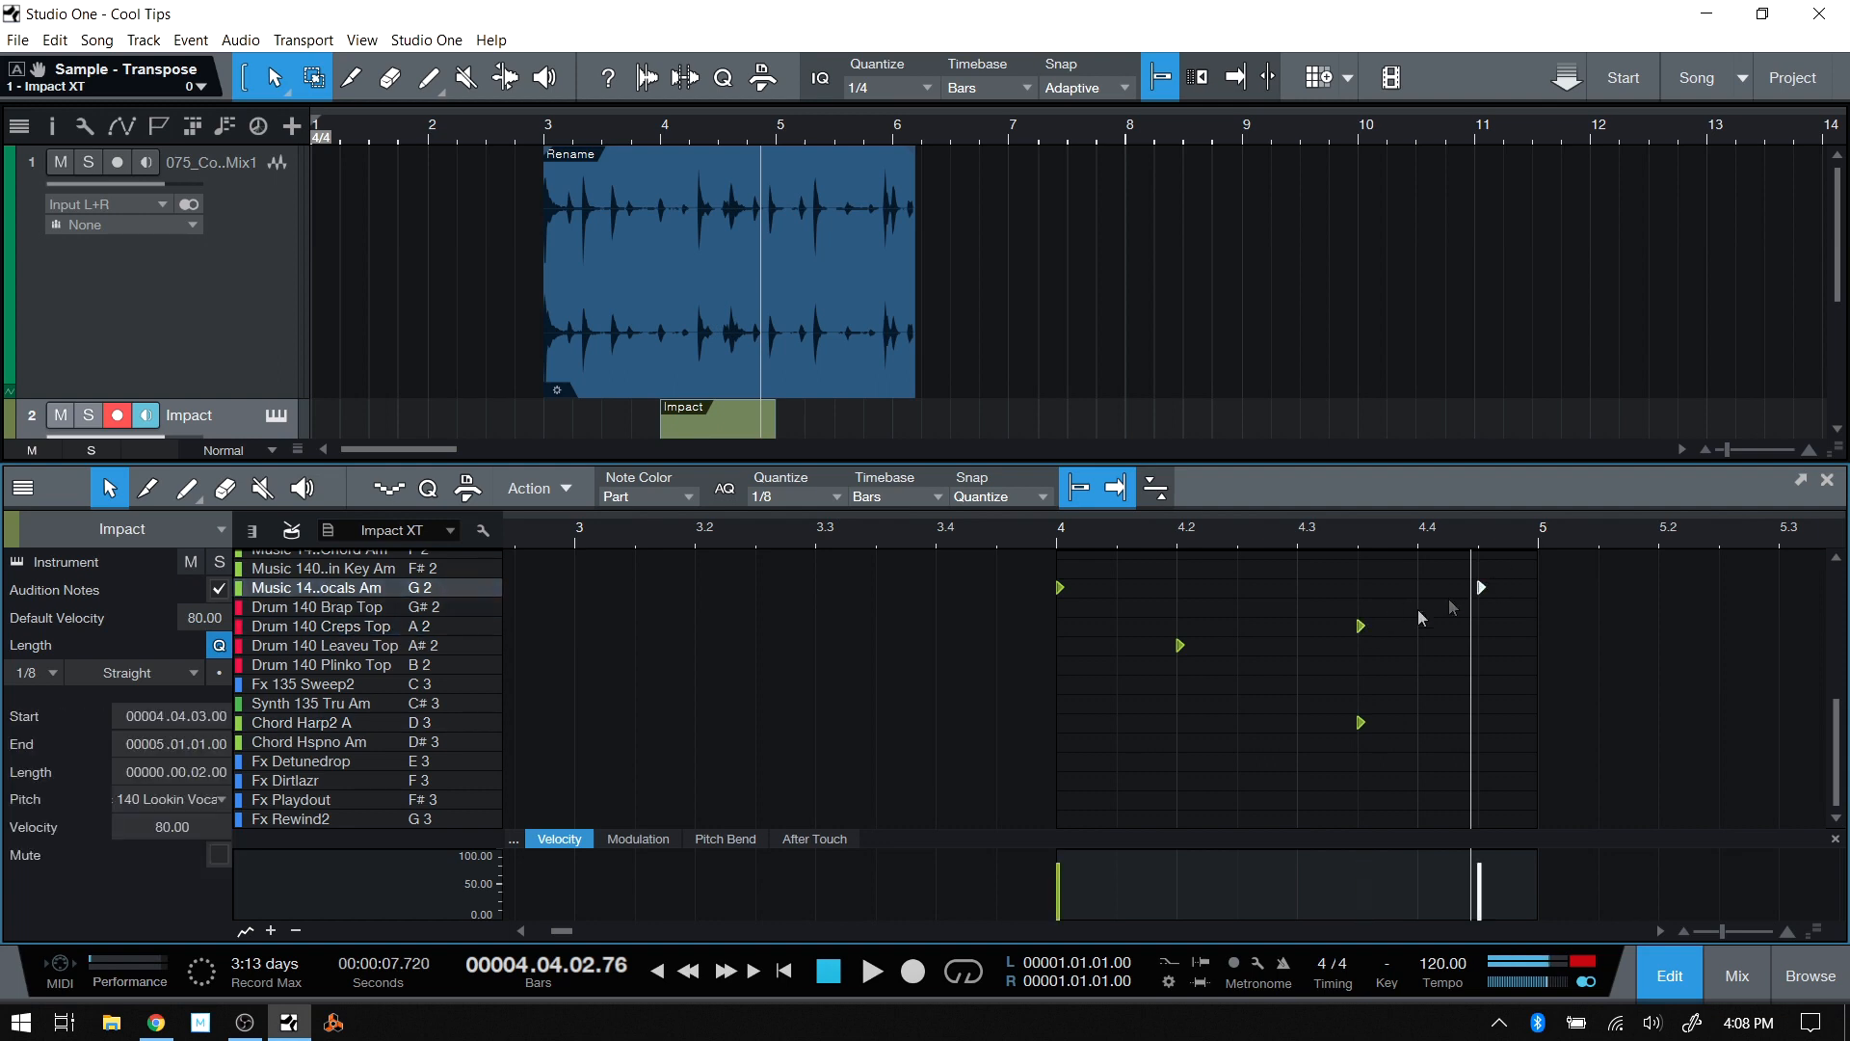
{"action": "double_click", "coordinate": [1242, 744]}
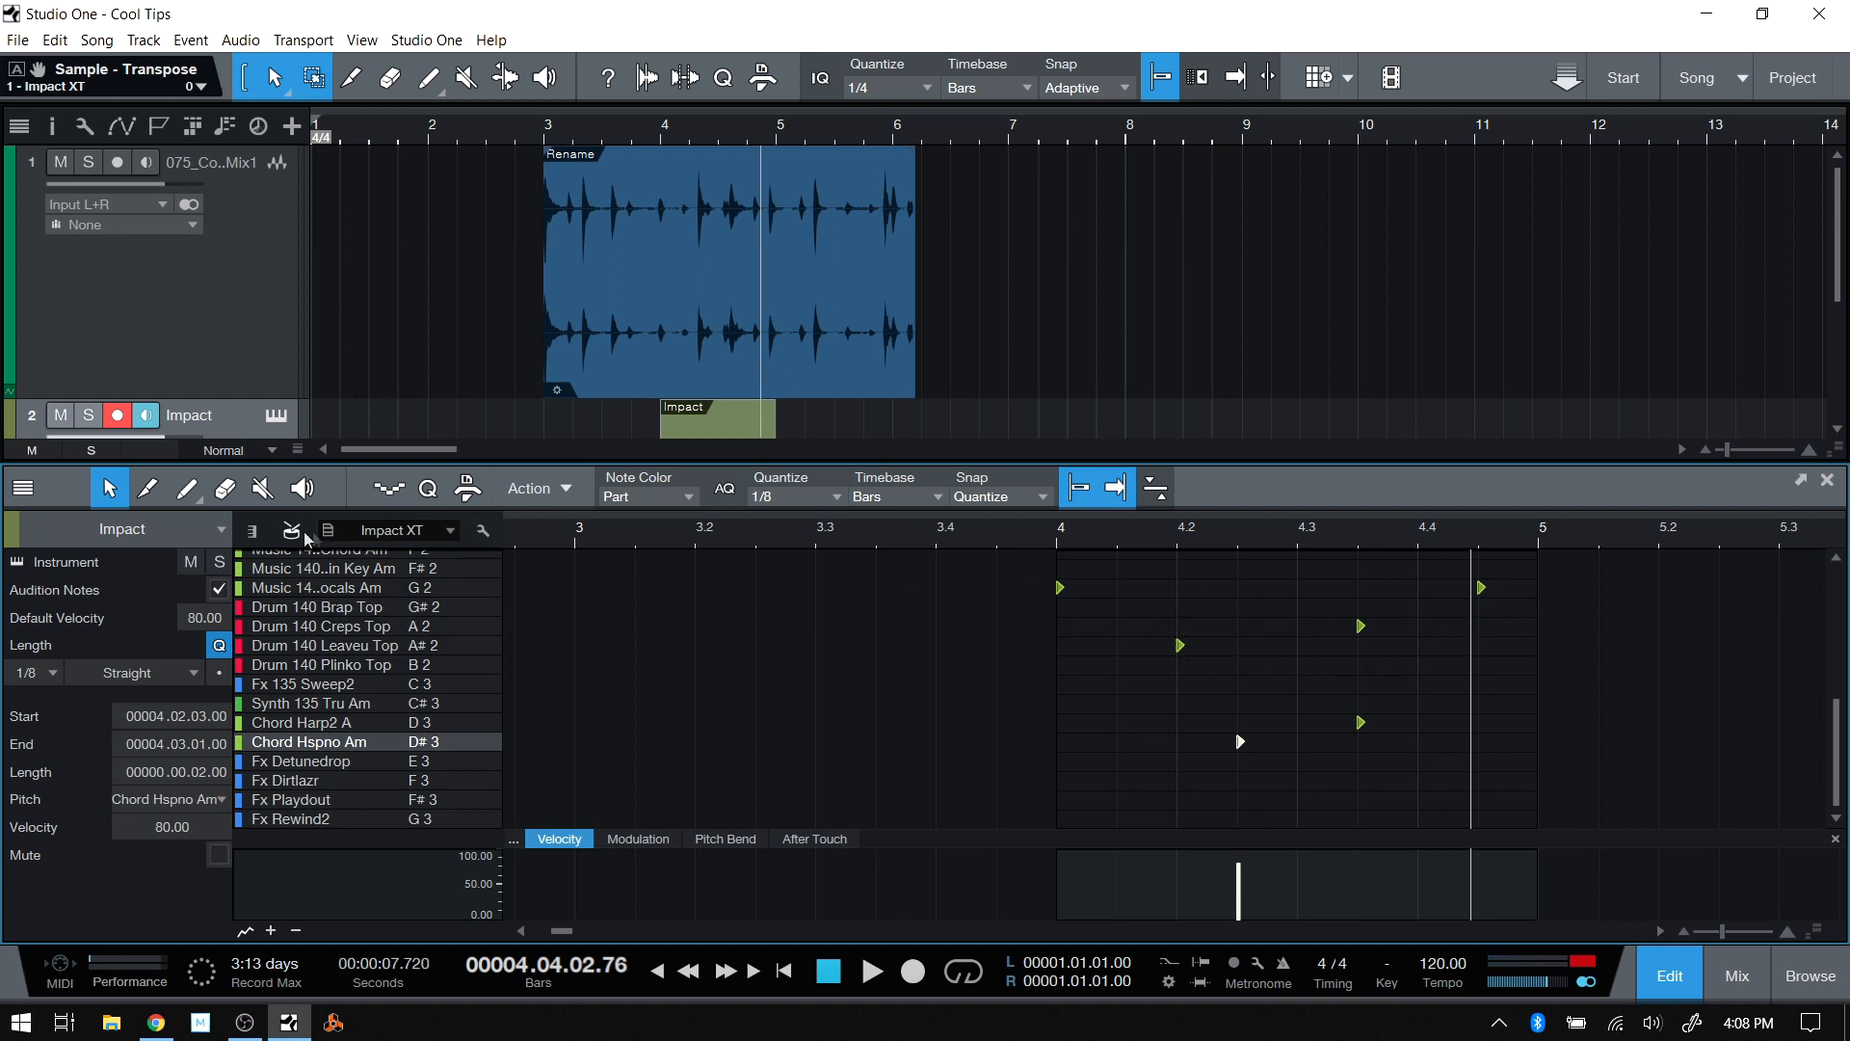
Switch the note editor from drum view to piano view and enlarge the bar 4 notes vertically and horizontally until their names are readable.
{"action": "left_click", "coordinate": [256, 535]}
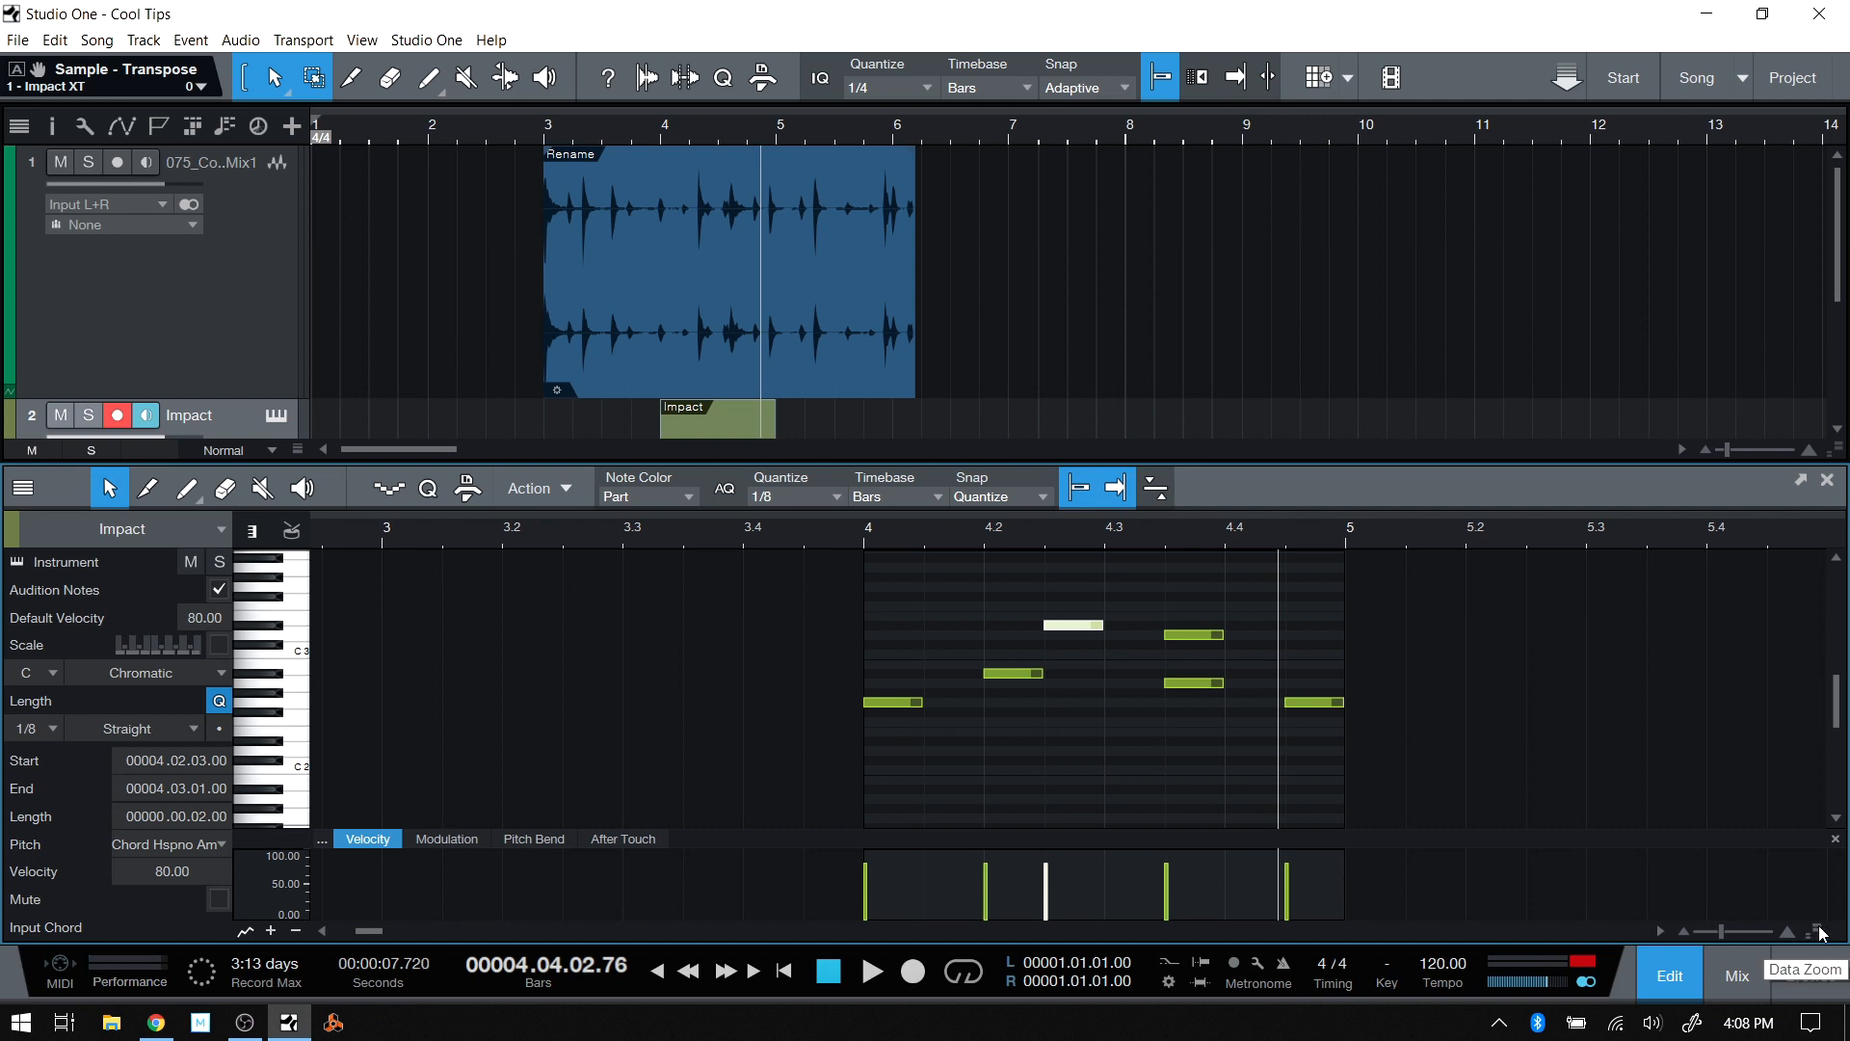
{"action": "left_click_drag", "start_coordinate": [1820, 935], "coordinate": [1815, 830]}
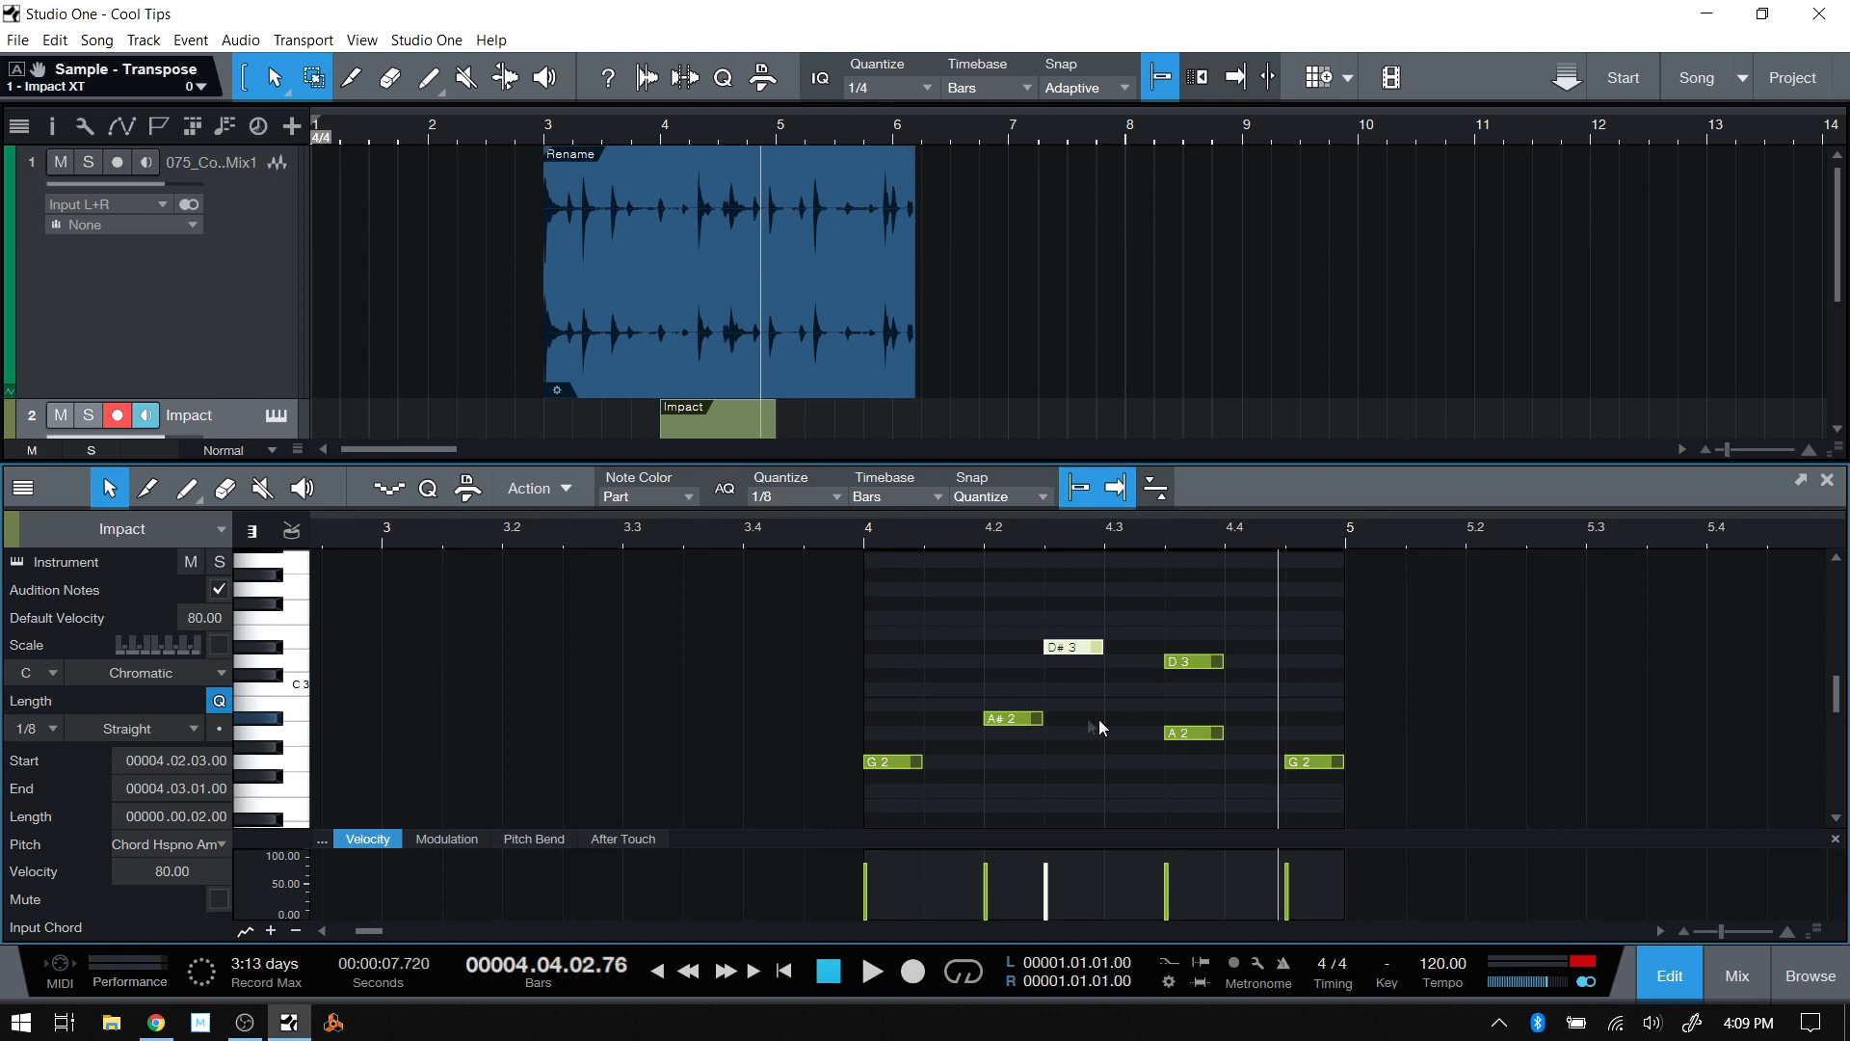
{"action": "left_click_drag", "start_coordinate": [1816, 933], "coordinate": [1818, 848]}
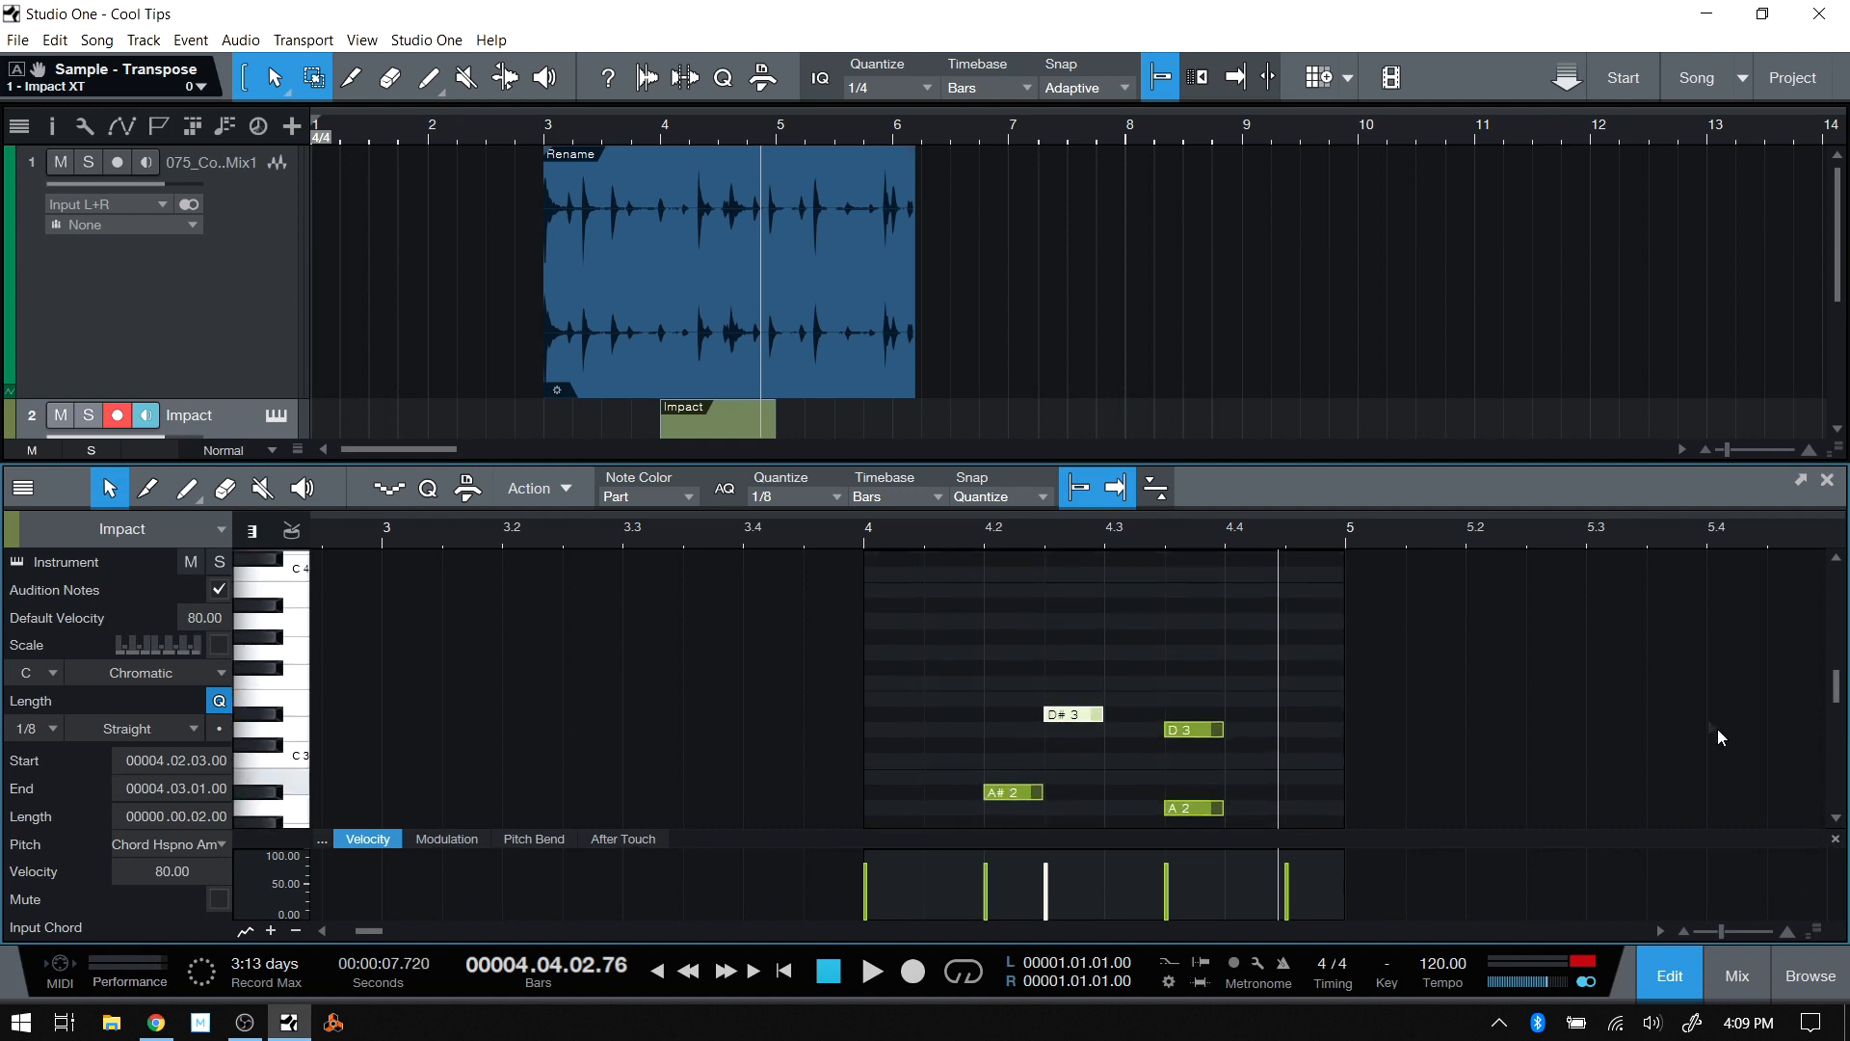
{"action": "scroll", "coordinate": [1718, 728], "scroll_direction": "down", "scroll_amount": 2}
{"action": "left_click_drag", "start_coordinate": [1723, 929], "coordinate": [1723, 933]}
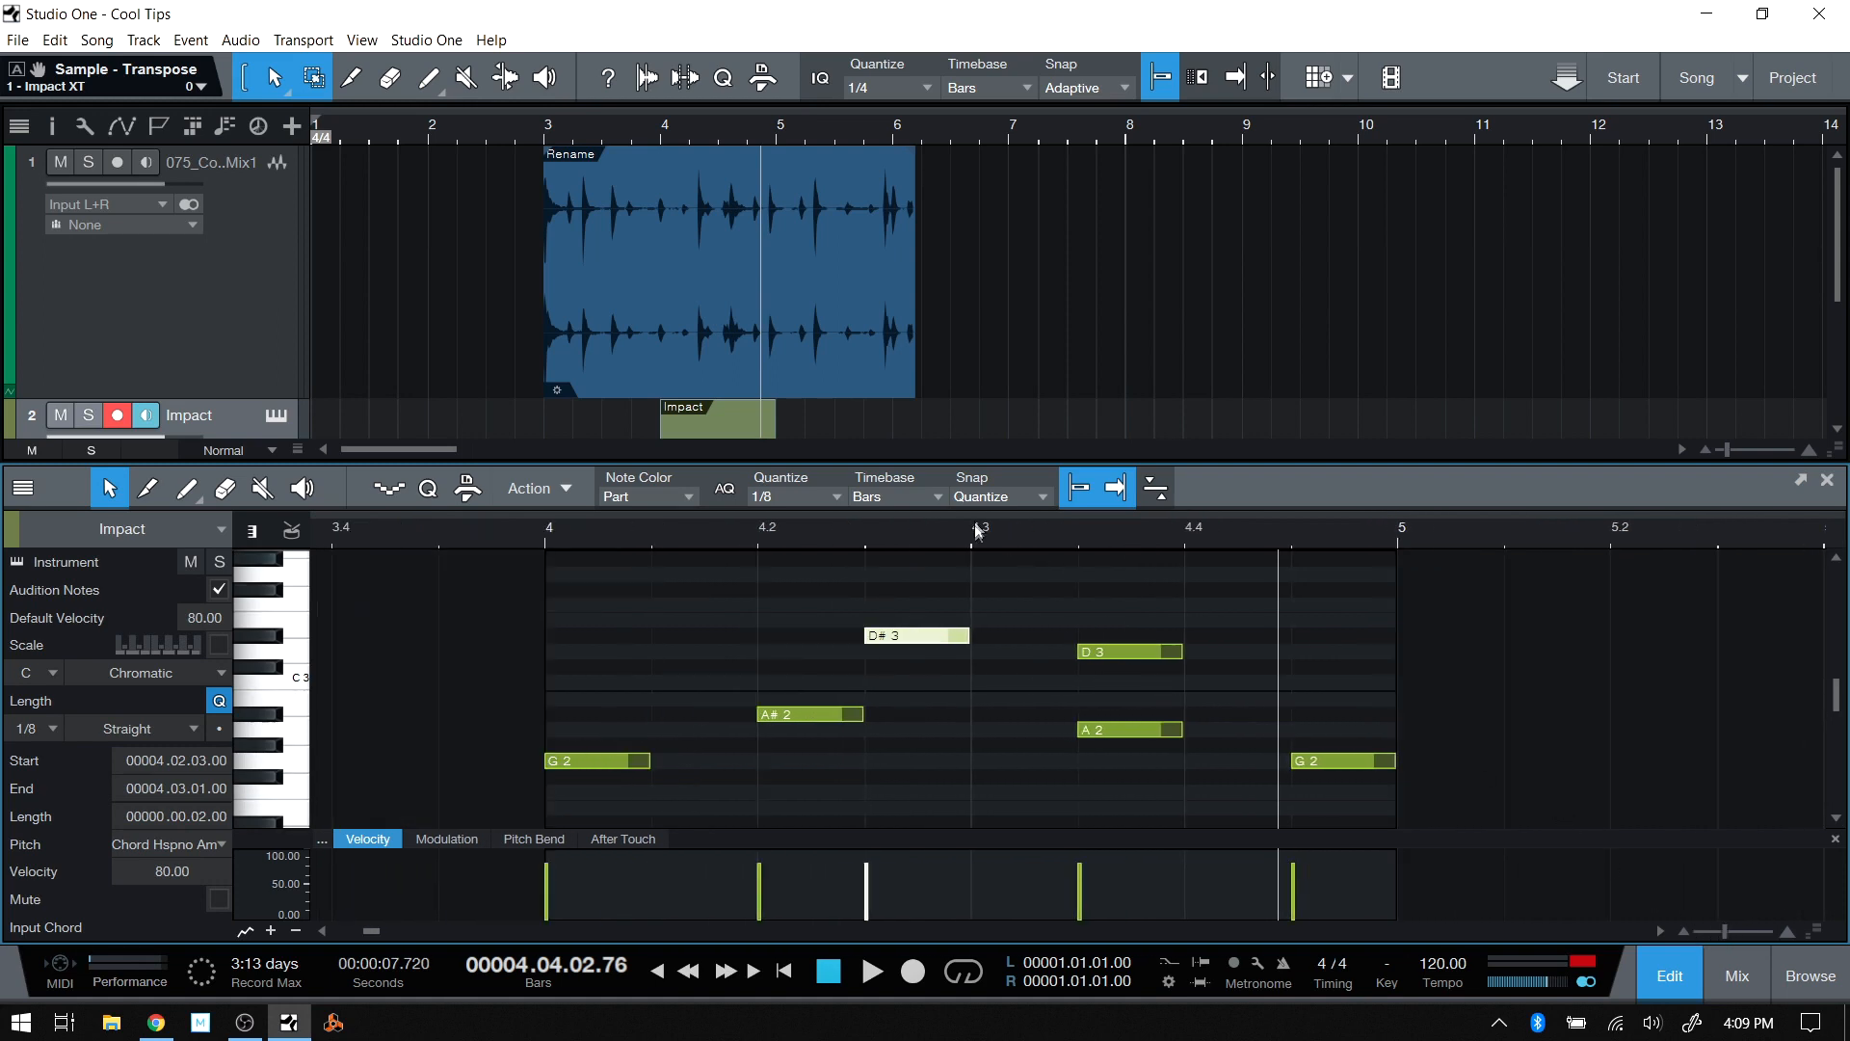
{"action": "left_click_drag", "start_coordinate": [981, 540], "coordinate": [1094, 555]}
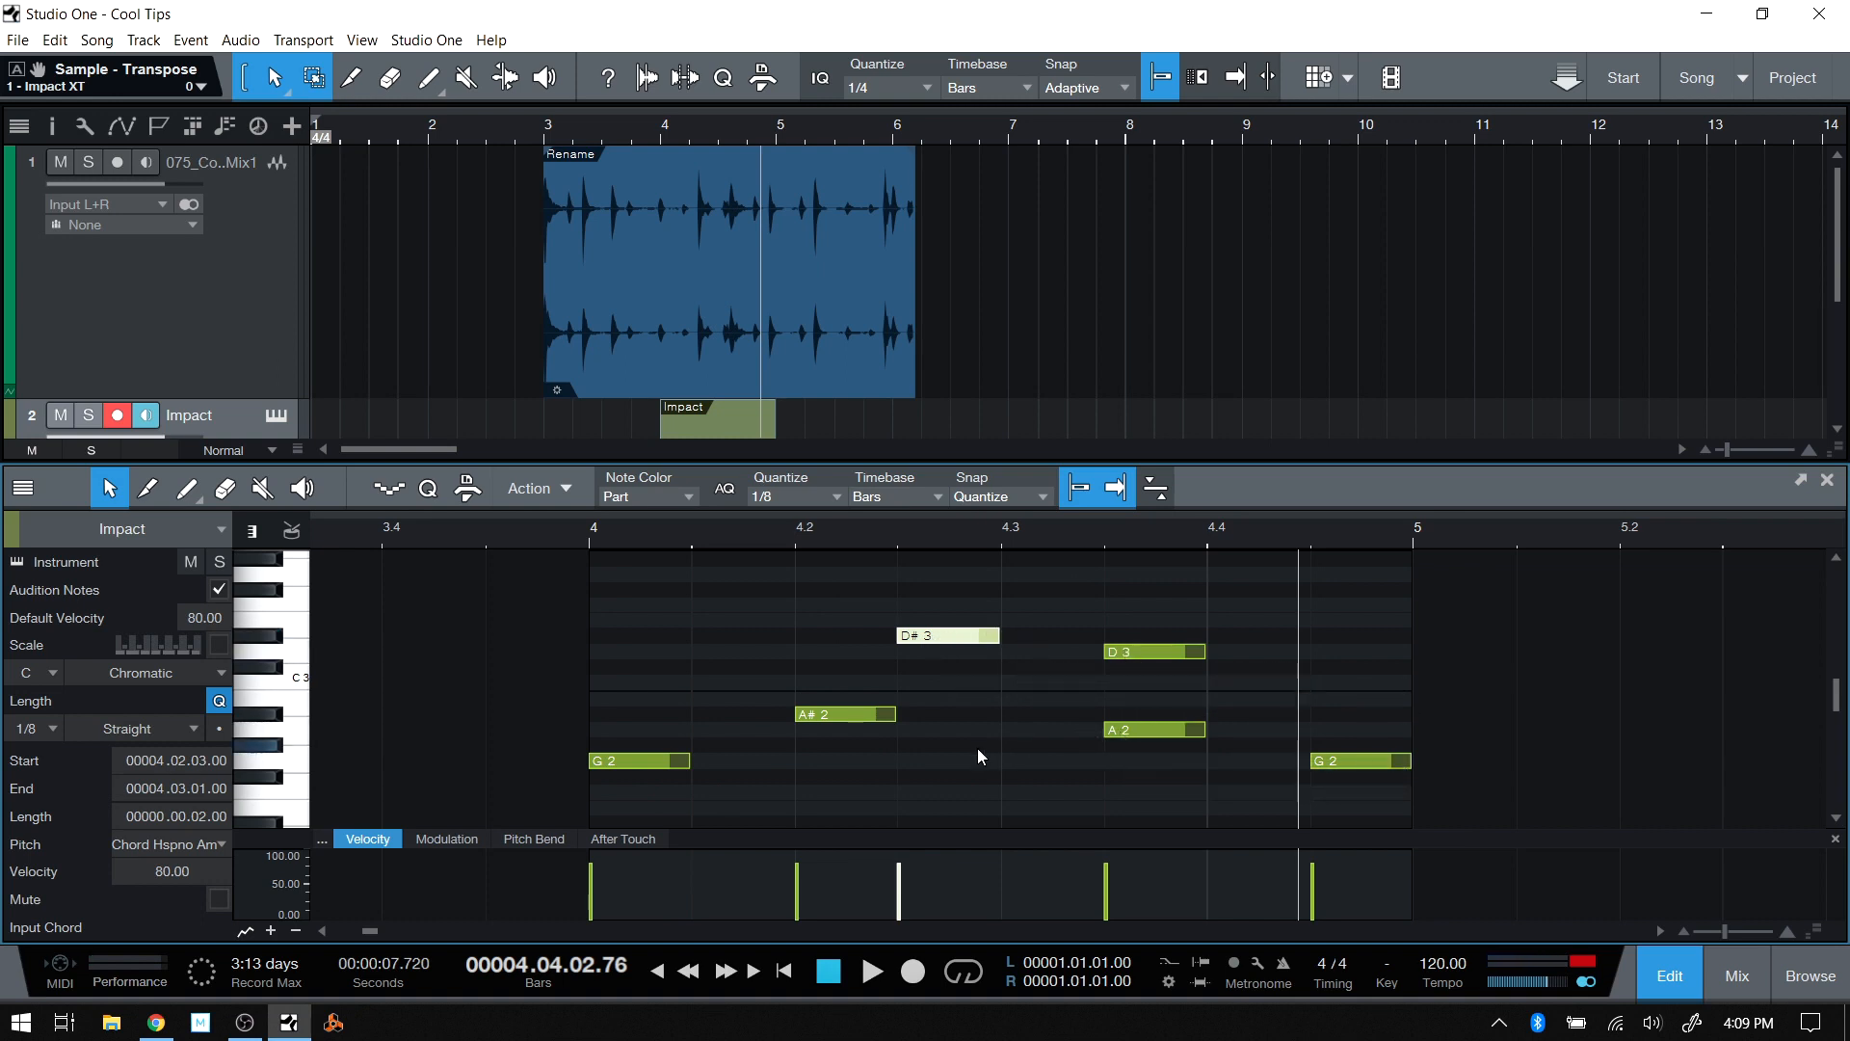
Close the note editor and expand only the Korg Triton Drum Samples folder under Drum Samples in the file browser.
{"action": "left_click", "coordinate": [1664, 977]}
{"action": "left_click", "coordinate": [1810, 975]}
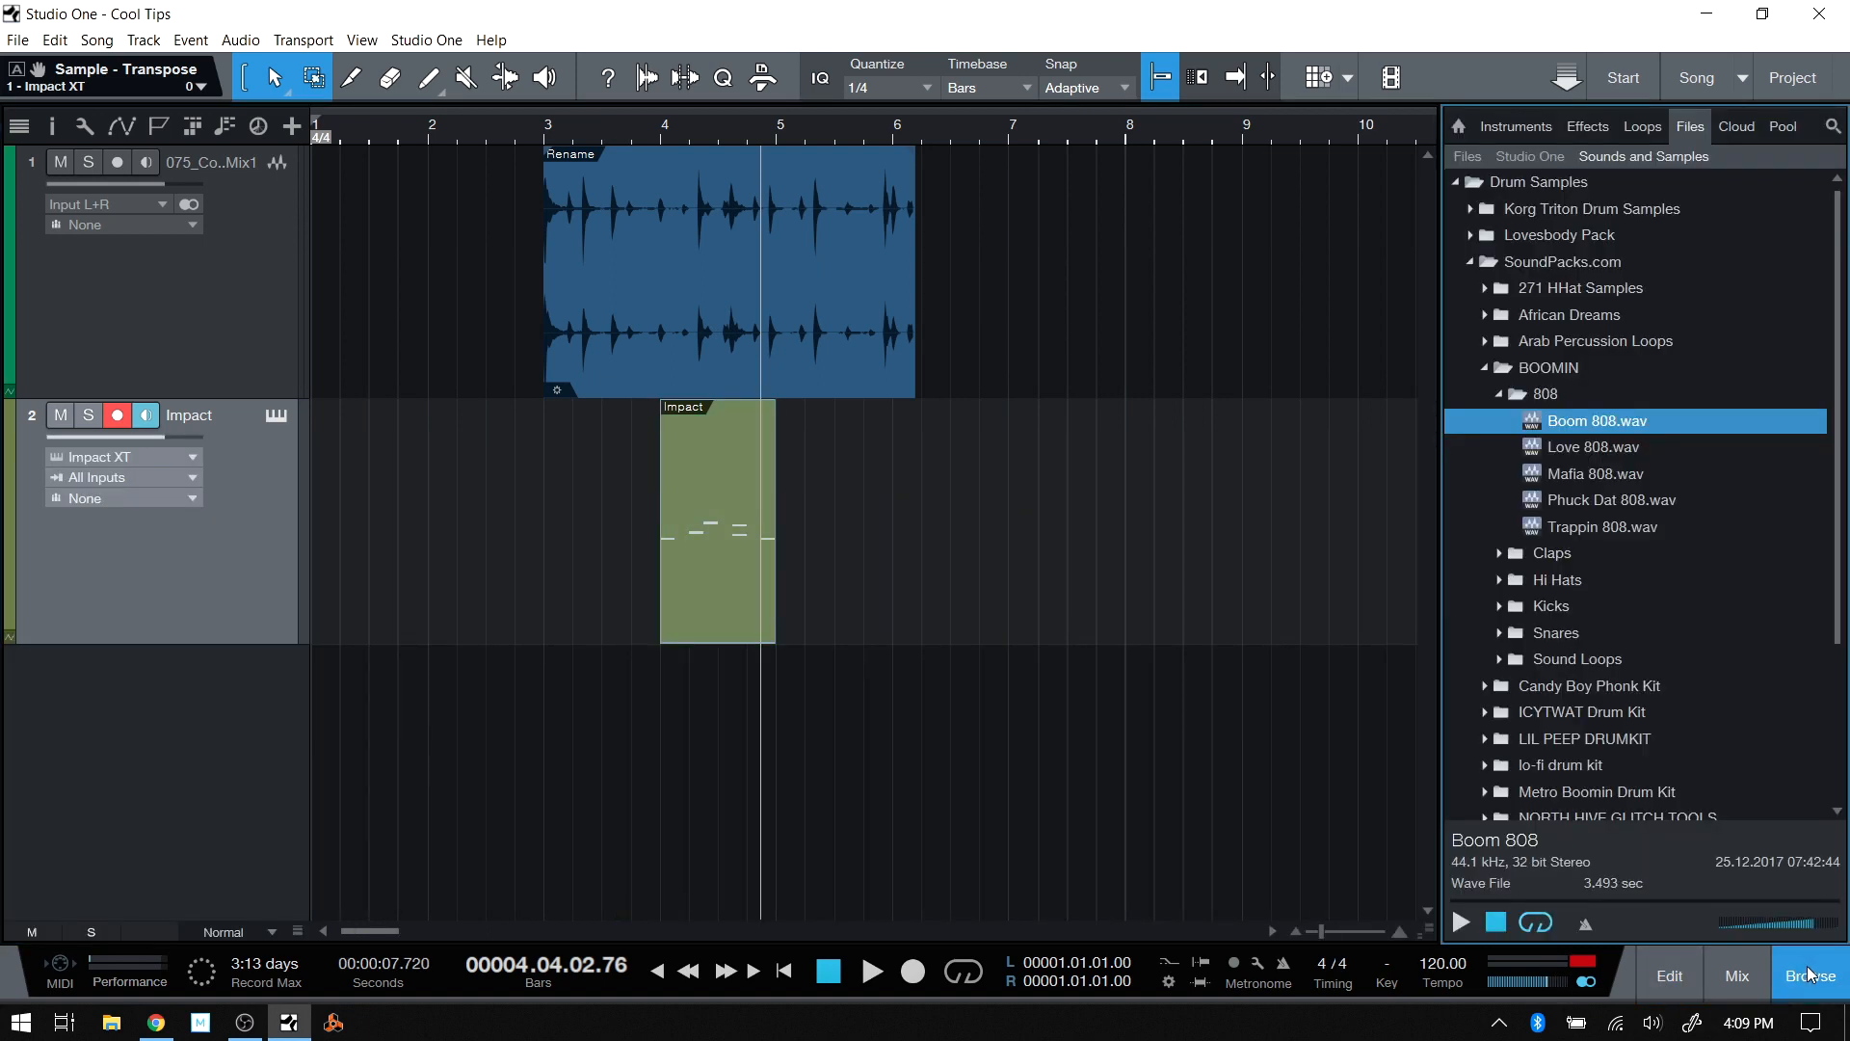
{"action": "left_click", "coordinate": [1499, 396]}
{"action": "left_click", "coordinate": [1484, 367]}
{"action": "left_click", "coordinate": [1470, 262]}
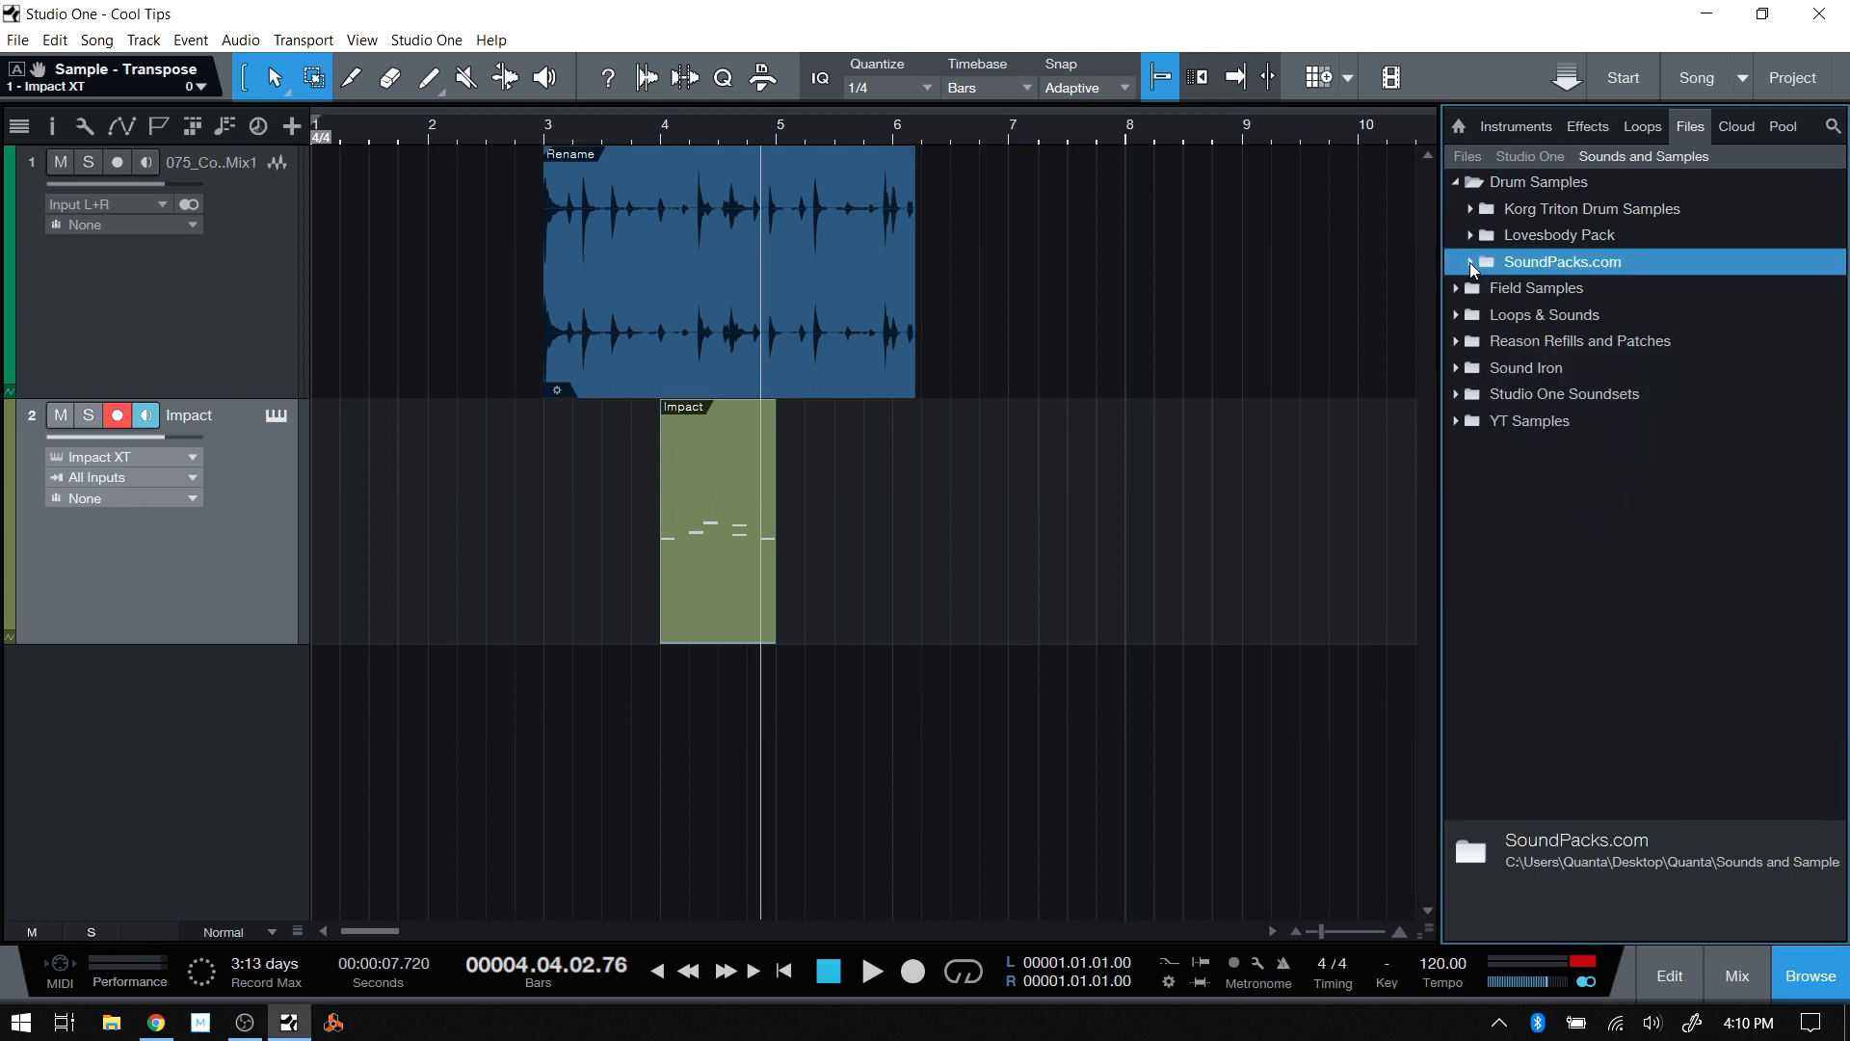
{"action": "left_click", "coordinate": [1471, 262]}
{"action": "left_click", "coordinate": [1470, 263]}
{"action": "left_click", "coordinate": [1471, 209]}
Export the Impact part at bar 4 as a Musicloop into the Korg Triton Drum Samples folder.
{"action": "left_click", "coordinate": [725, 601]}
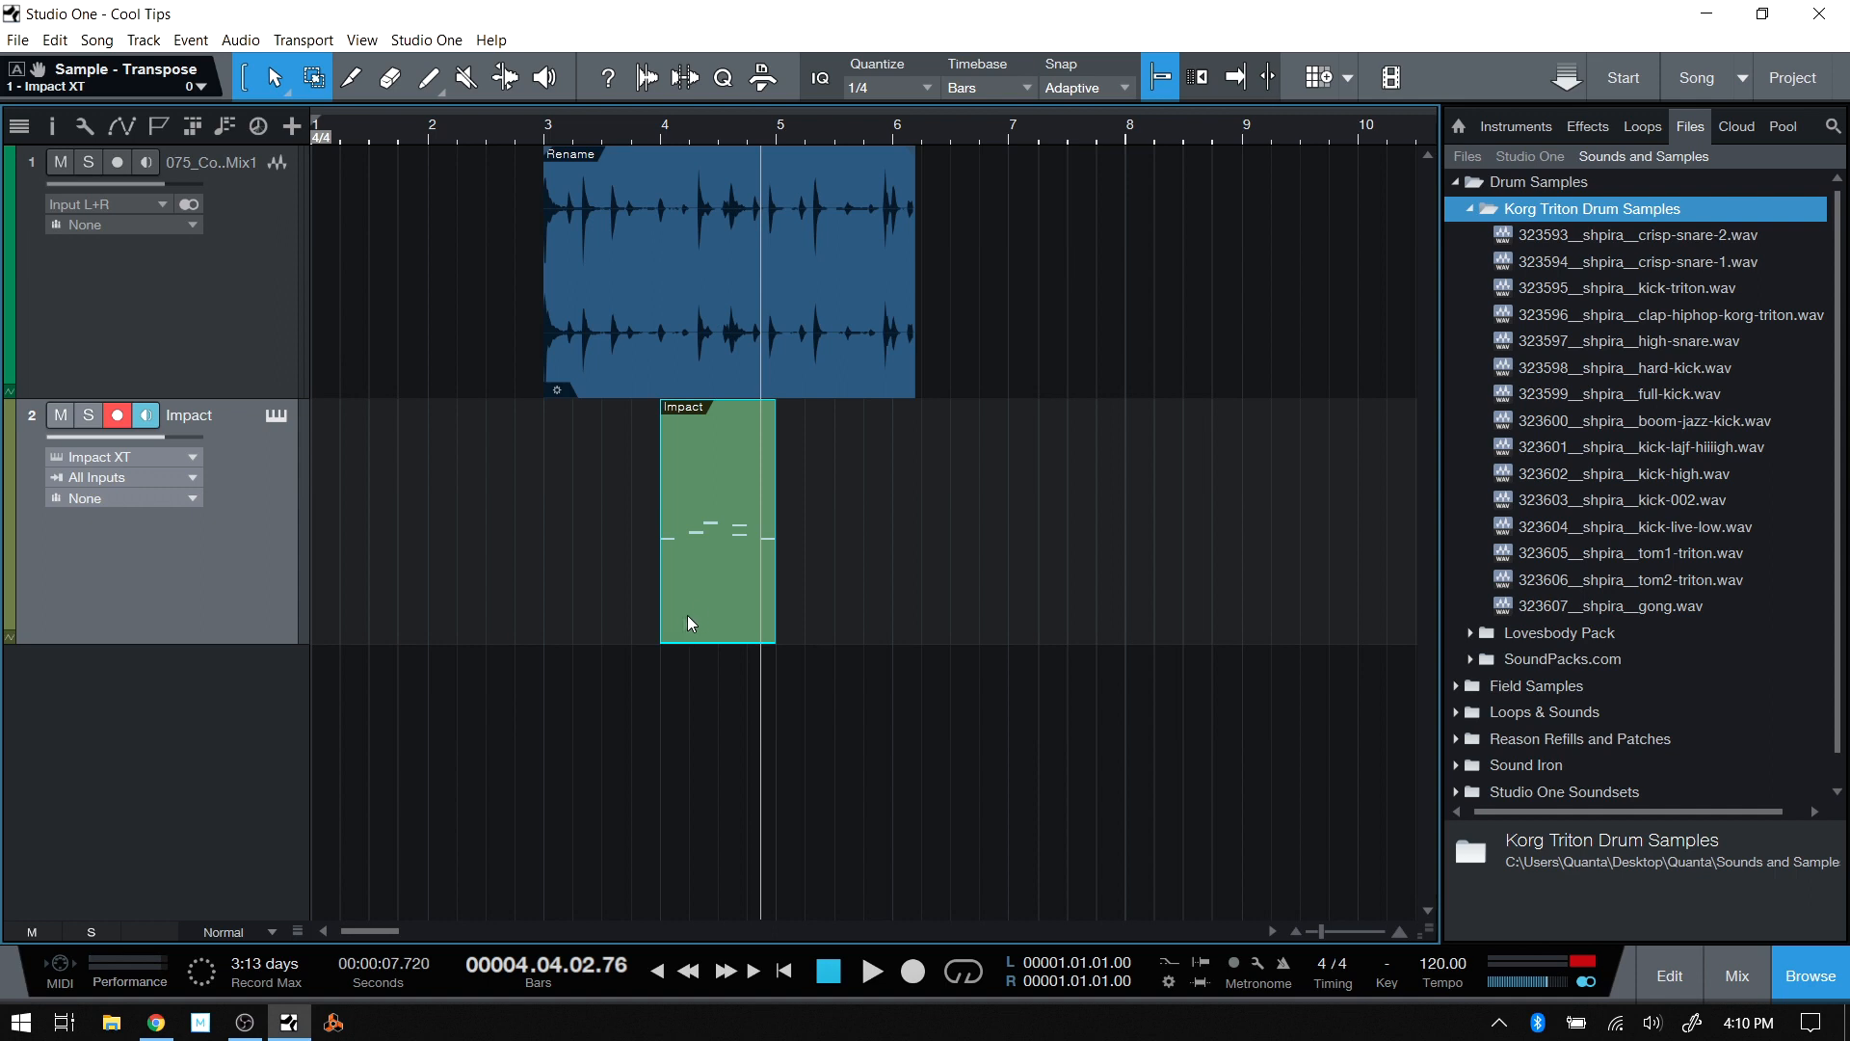
{"action": "left_click_drag", "start_coordinate": [704, 611], "coordinate": [1621, 445]}
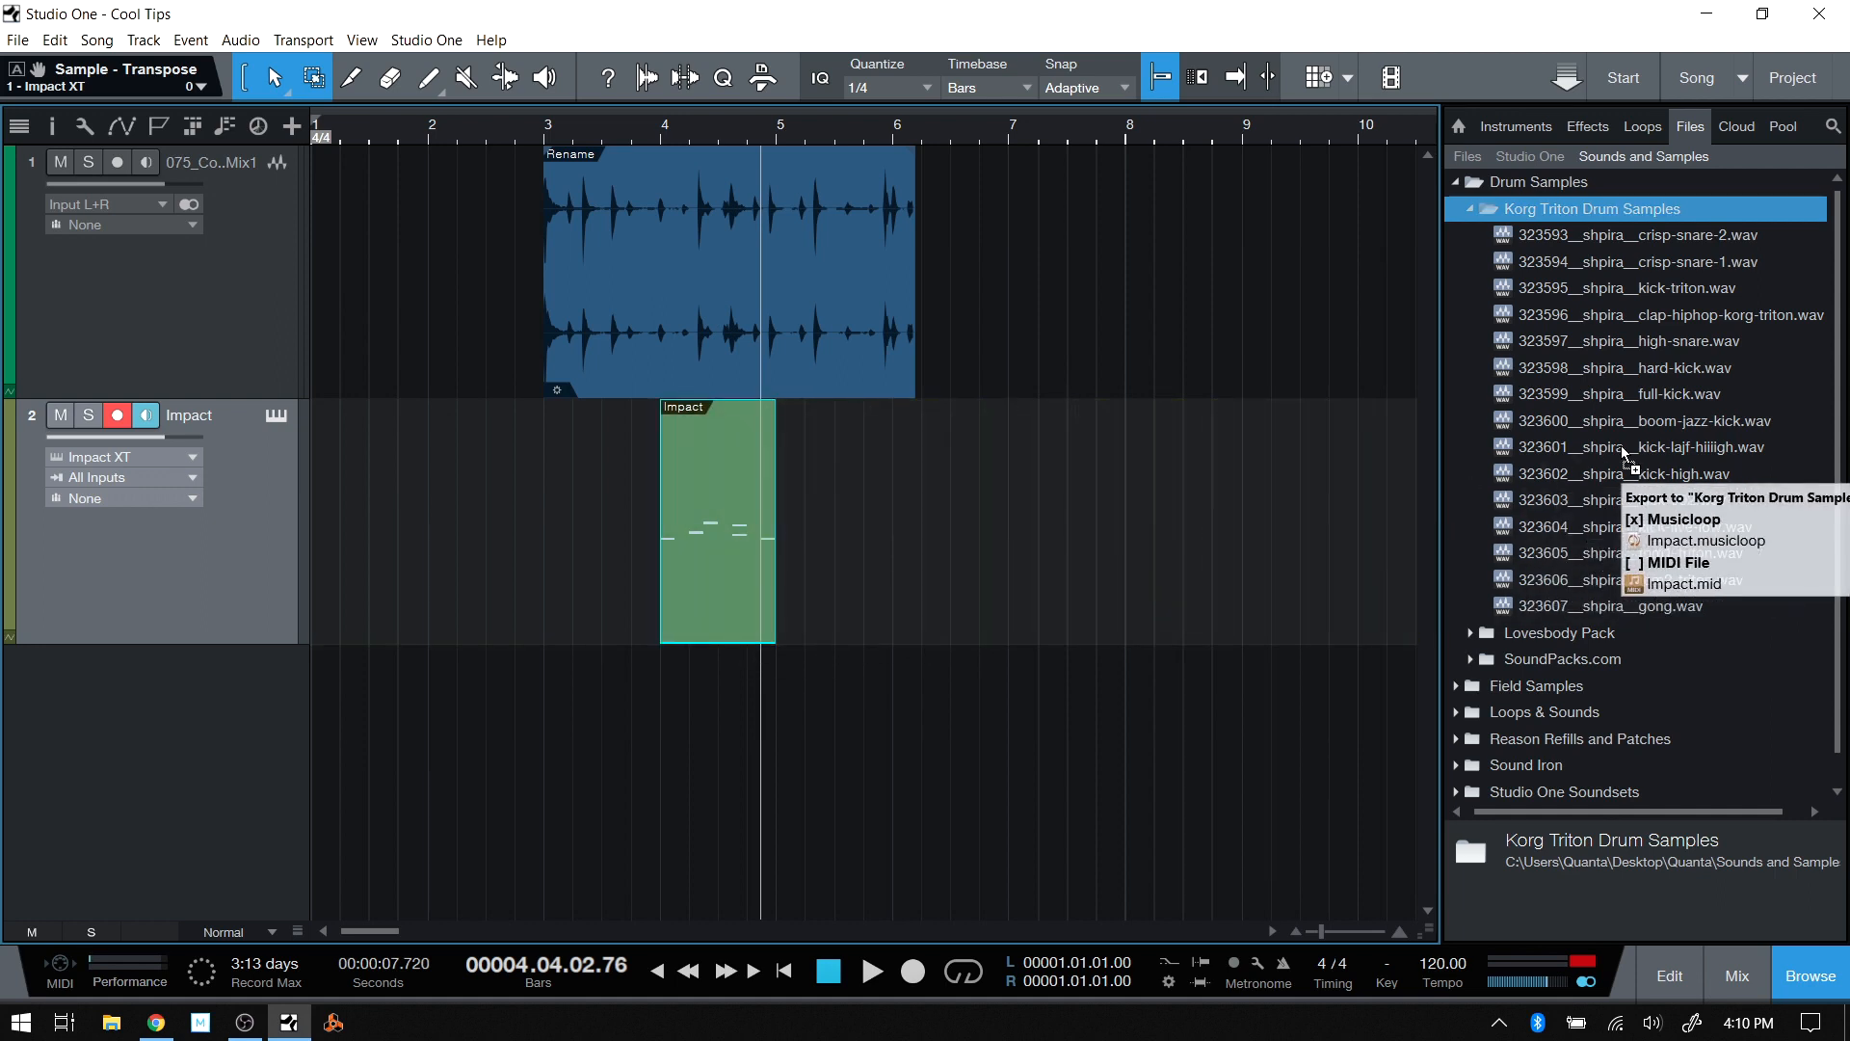
{"action": "left_click_drag", "start_coordinate": [1621, 446], "coordinate": [1516, 454]}
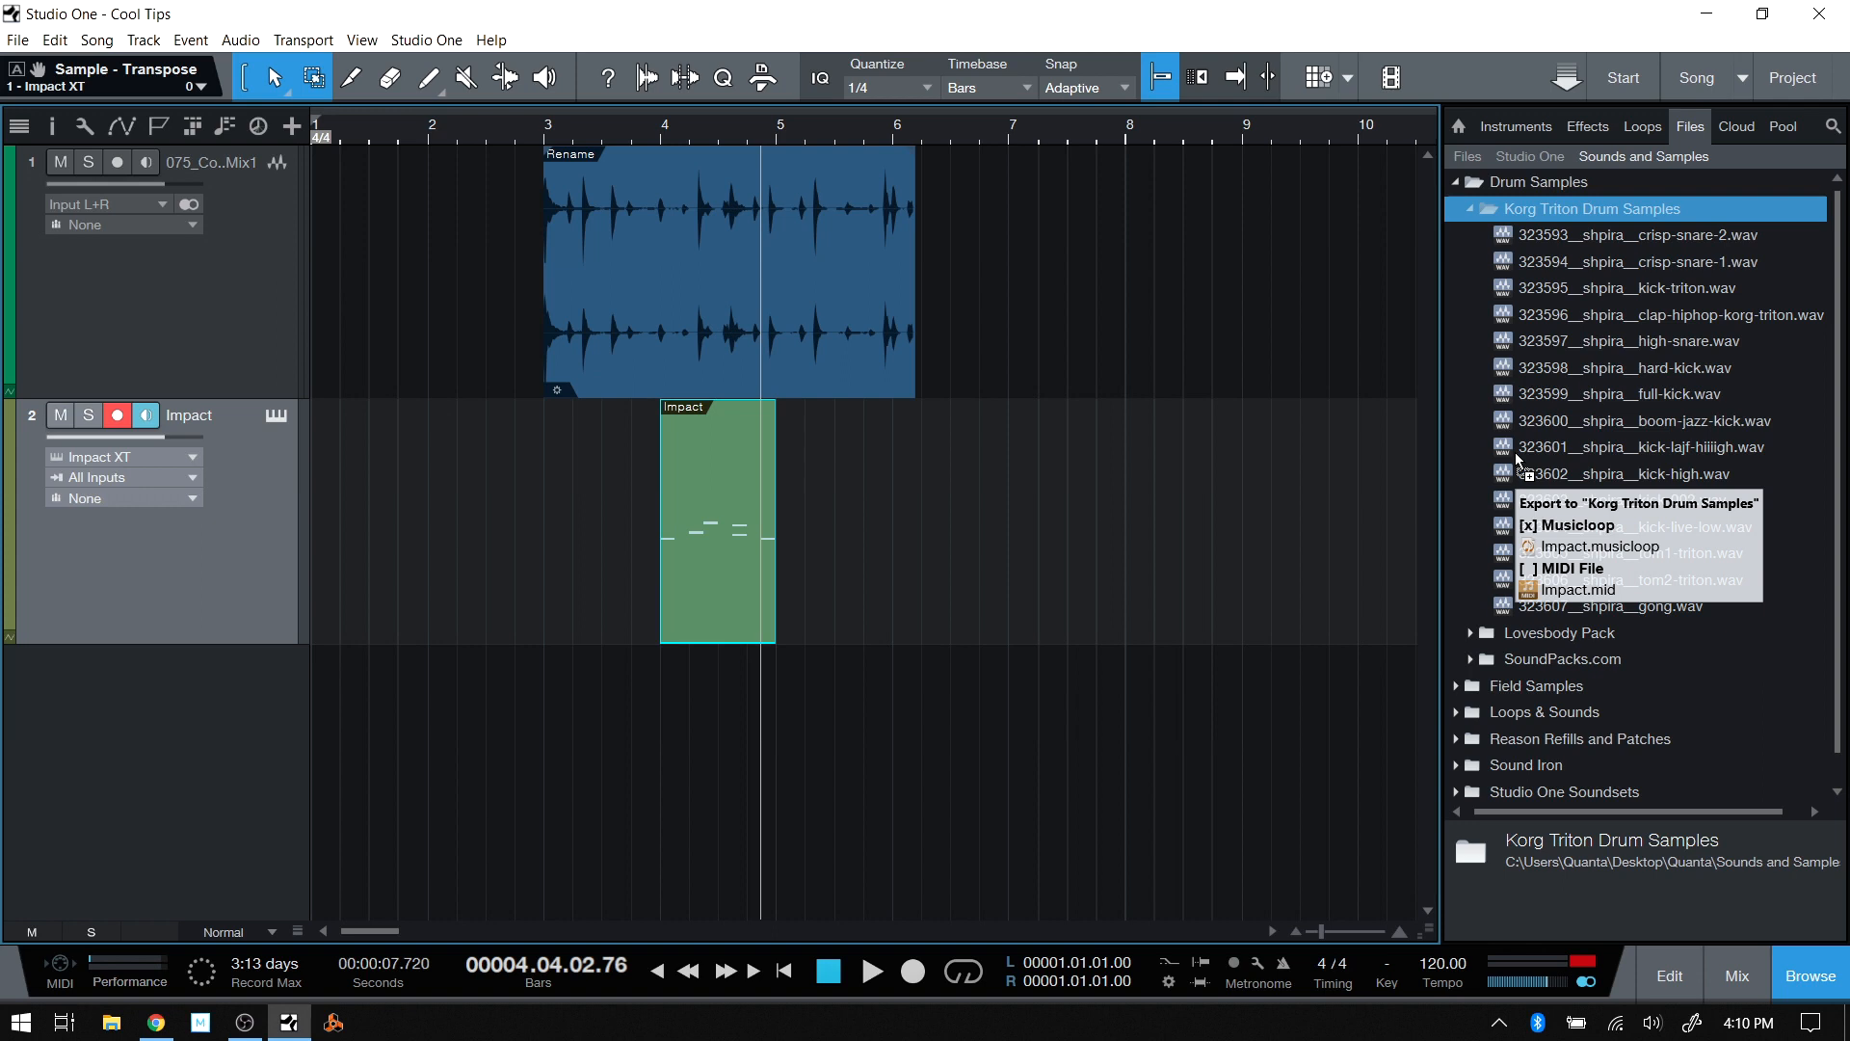
{"action": "mouse_move", "coordinate": [1516, 461]}
{"action": "left_mouse_down"}
{"action": "mouse_move", "coordinate": [1515, 567]}
{"action": "mouse_move", "coordinate": [1511, 498]}
{"action": "left_mouse_up"}
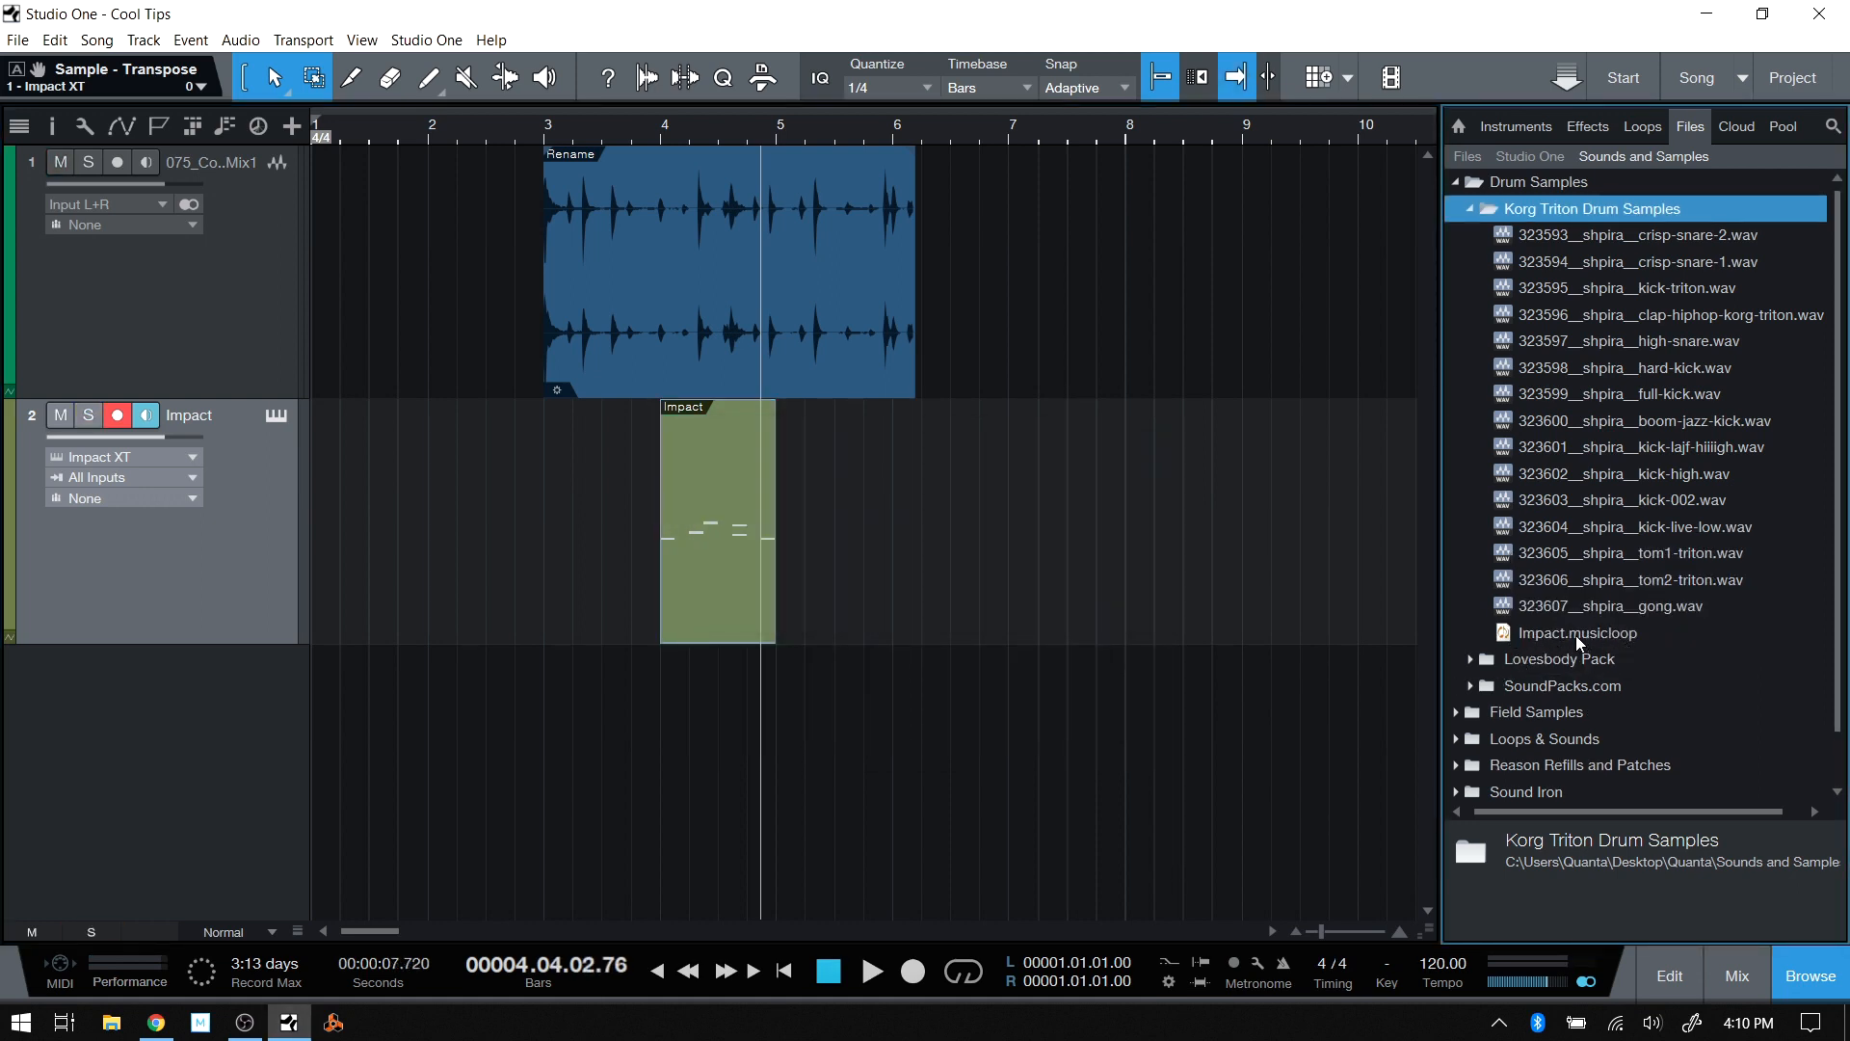
Bring Impact.musicloop in as a new instrument track at bar 4, and mute the original Impact track.
{"action": "left_click_drag", "start_coordinate": [1576, 634], "coordinate": [707, 765]}
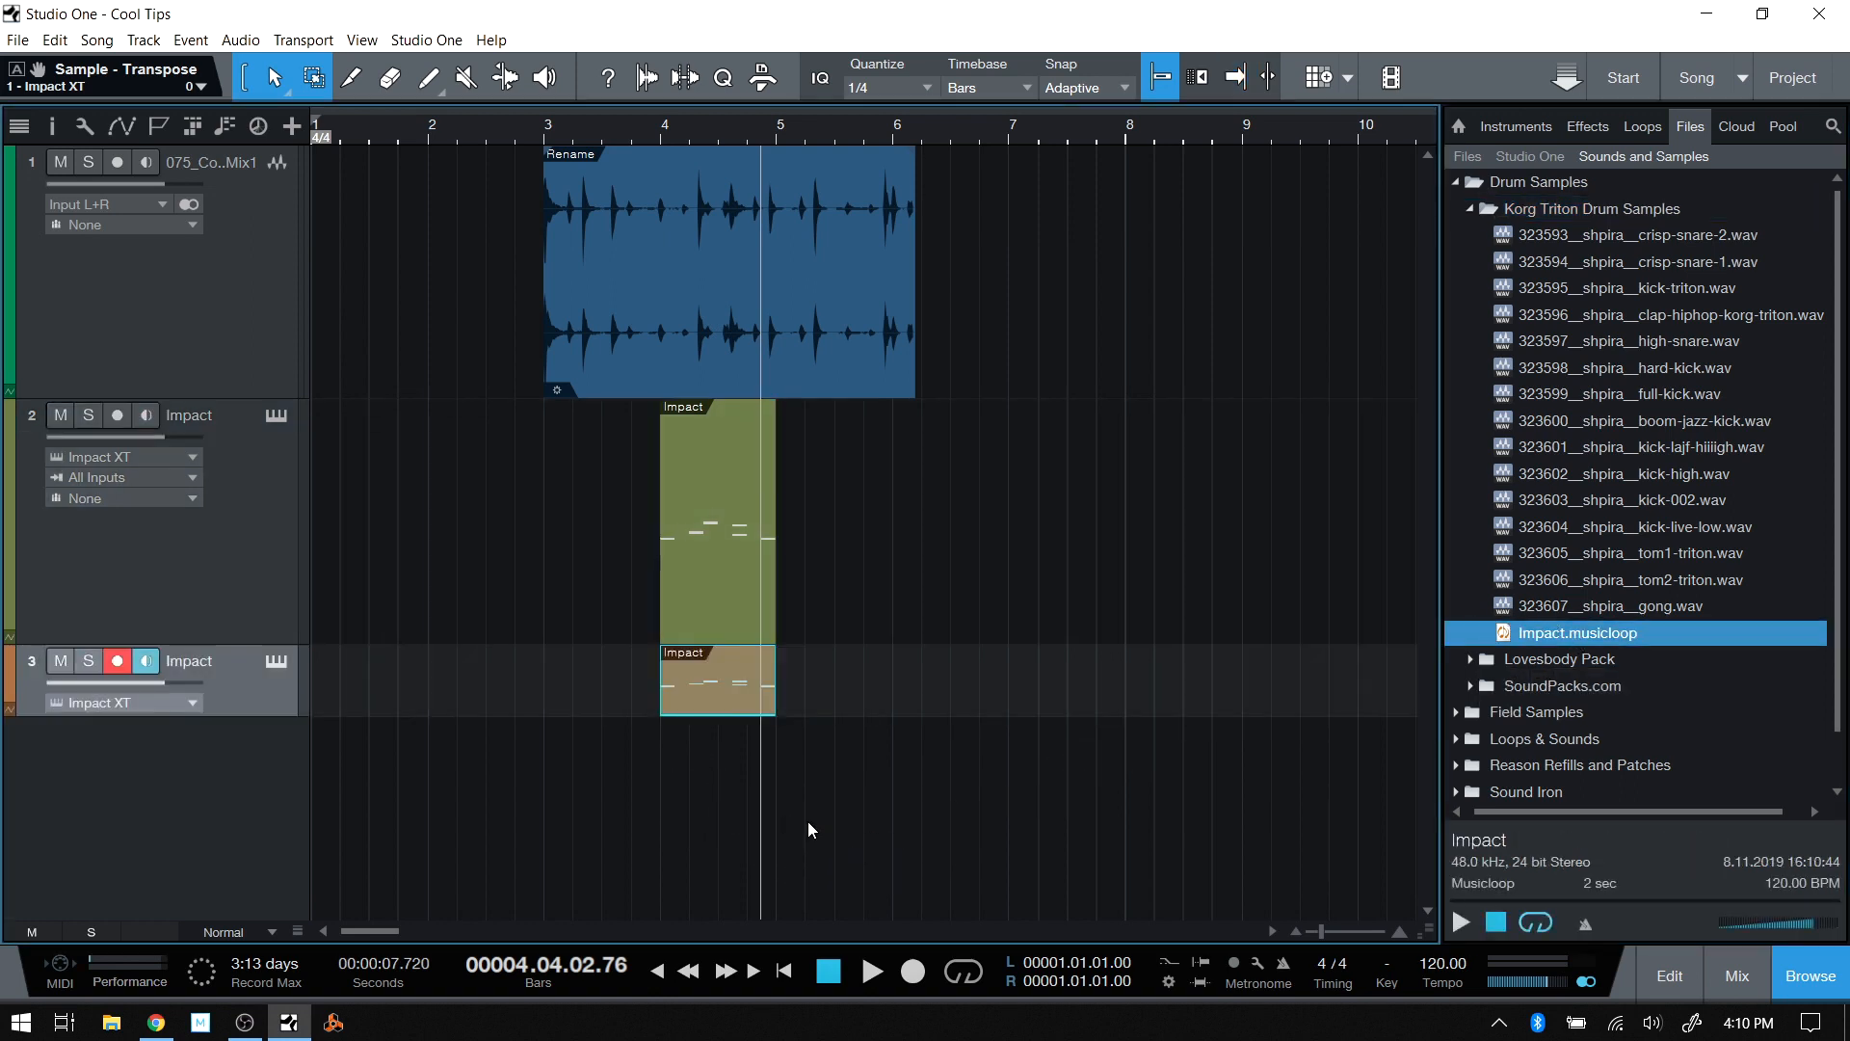
{"action": "left_click", "coordinate": [274, 668]}
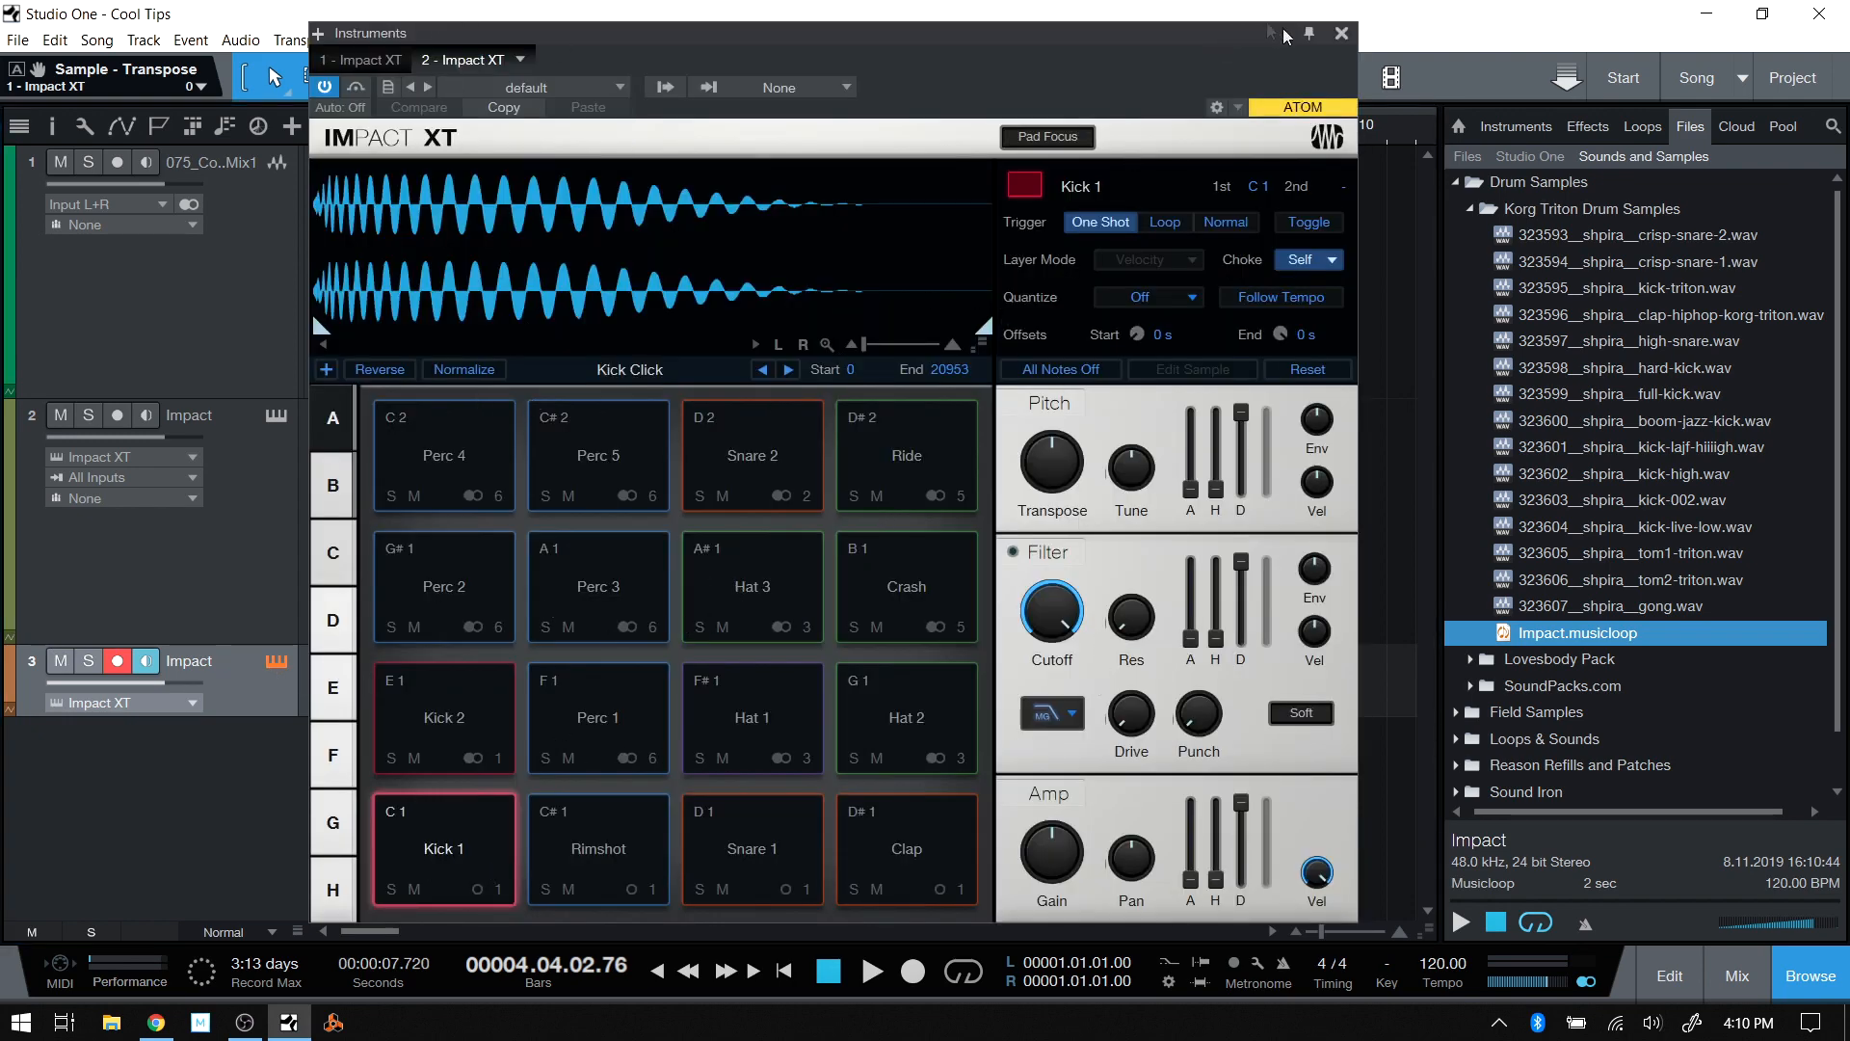
{"action": "left_click", "coordinate": [1341, 33]}
{"action": "left_click", "coordinate": [61, 415]}
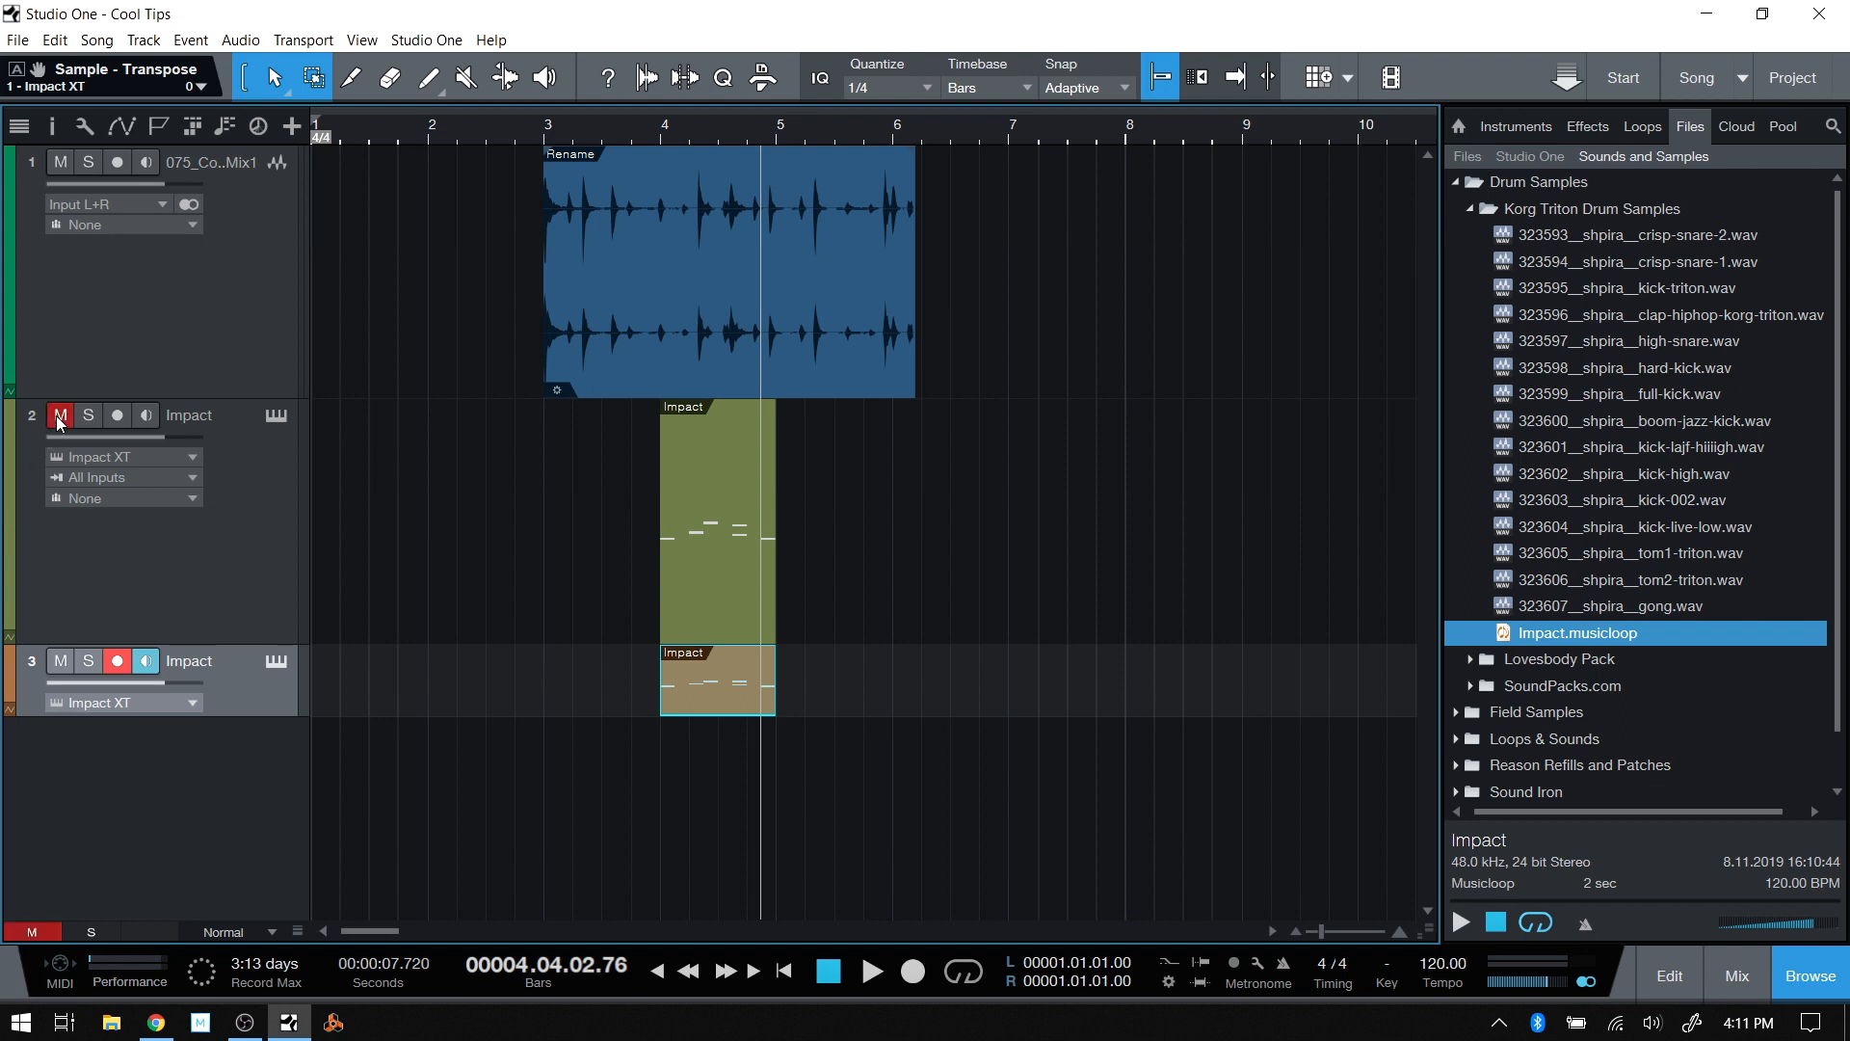
Play the song from the start of bar 4 to audition the imported Impact musicloop.
{"action": "left_click", "coordinate": [653, 132]}
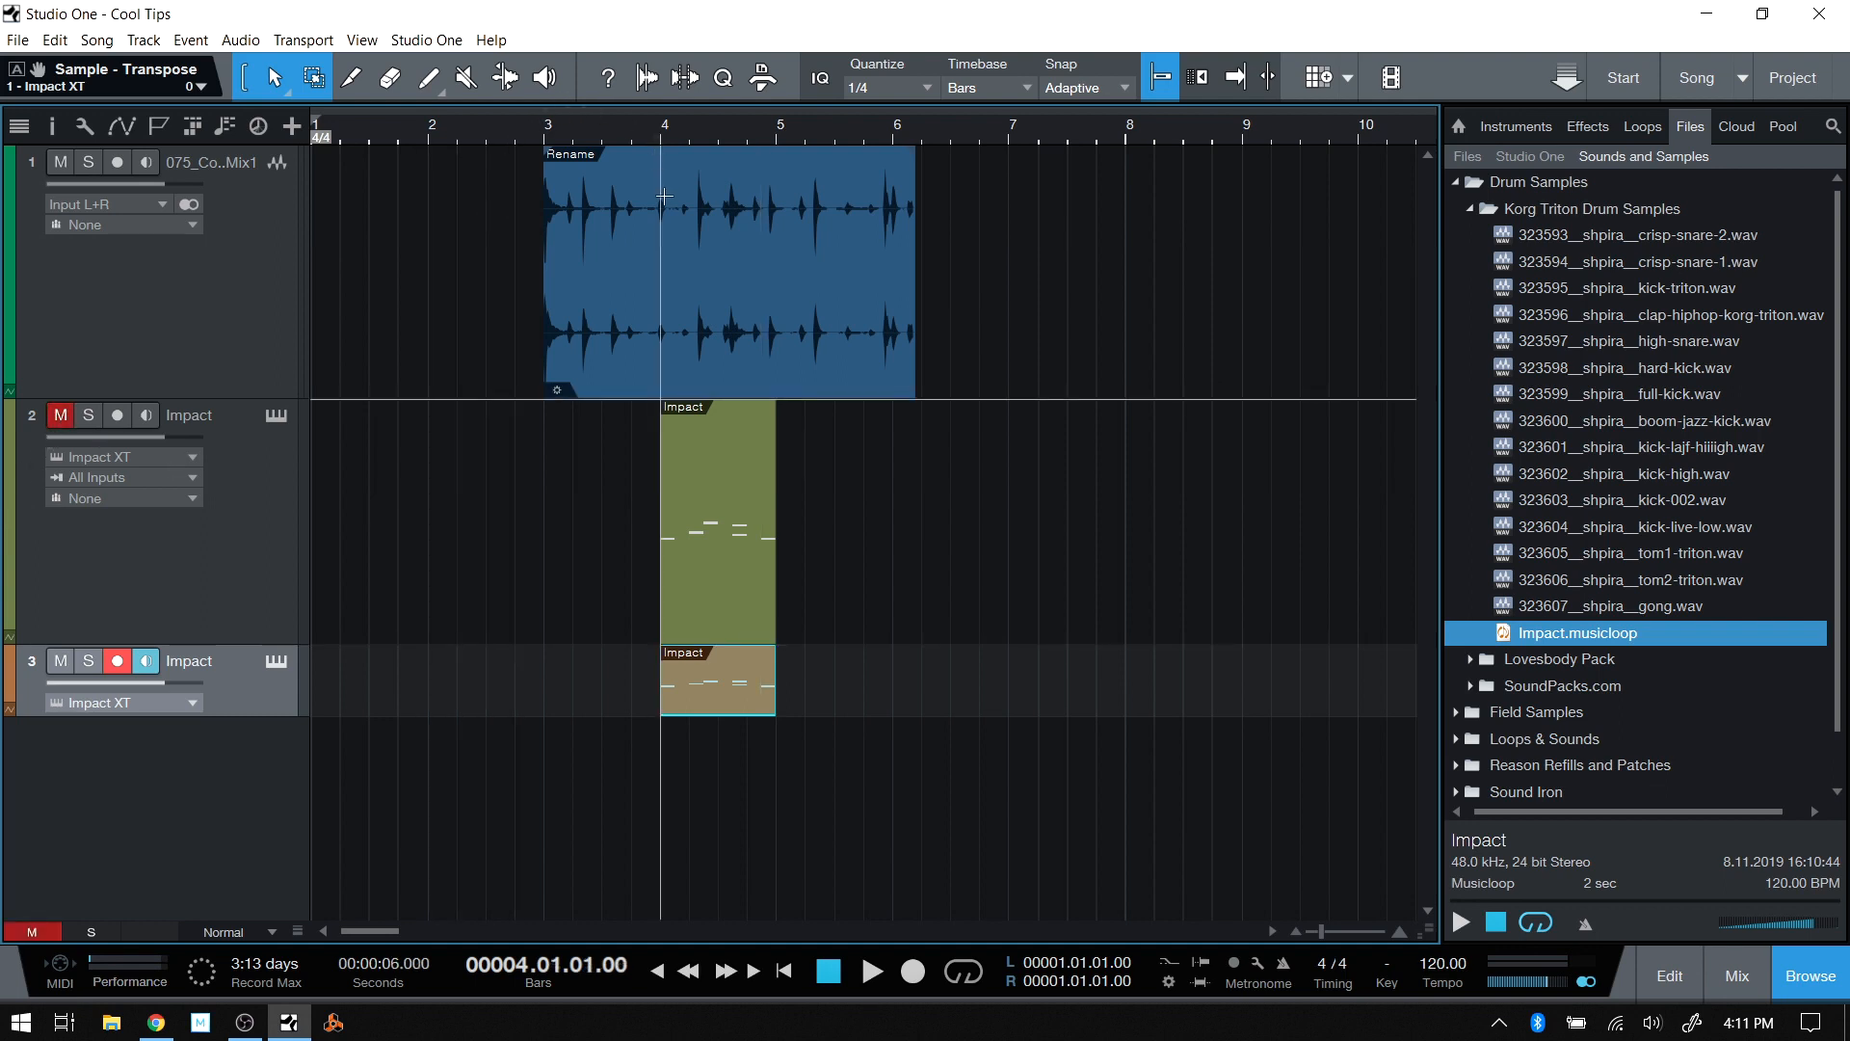
{"action": "key", "text": "space"}
{"action": "key", "text": "space"}
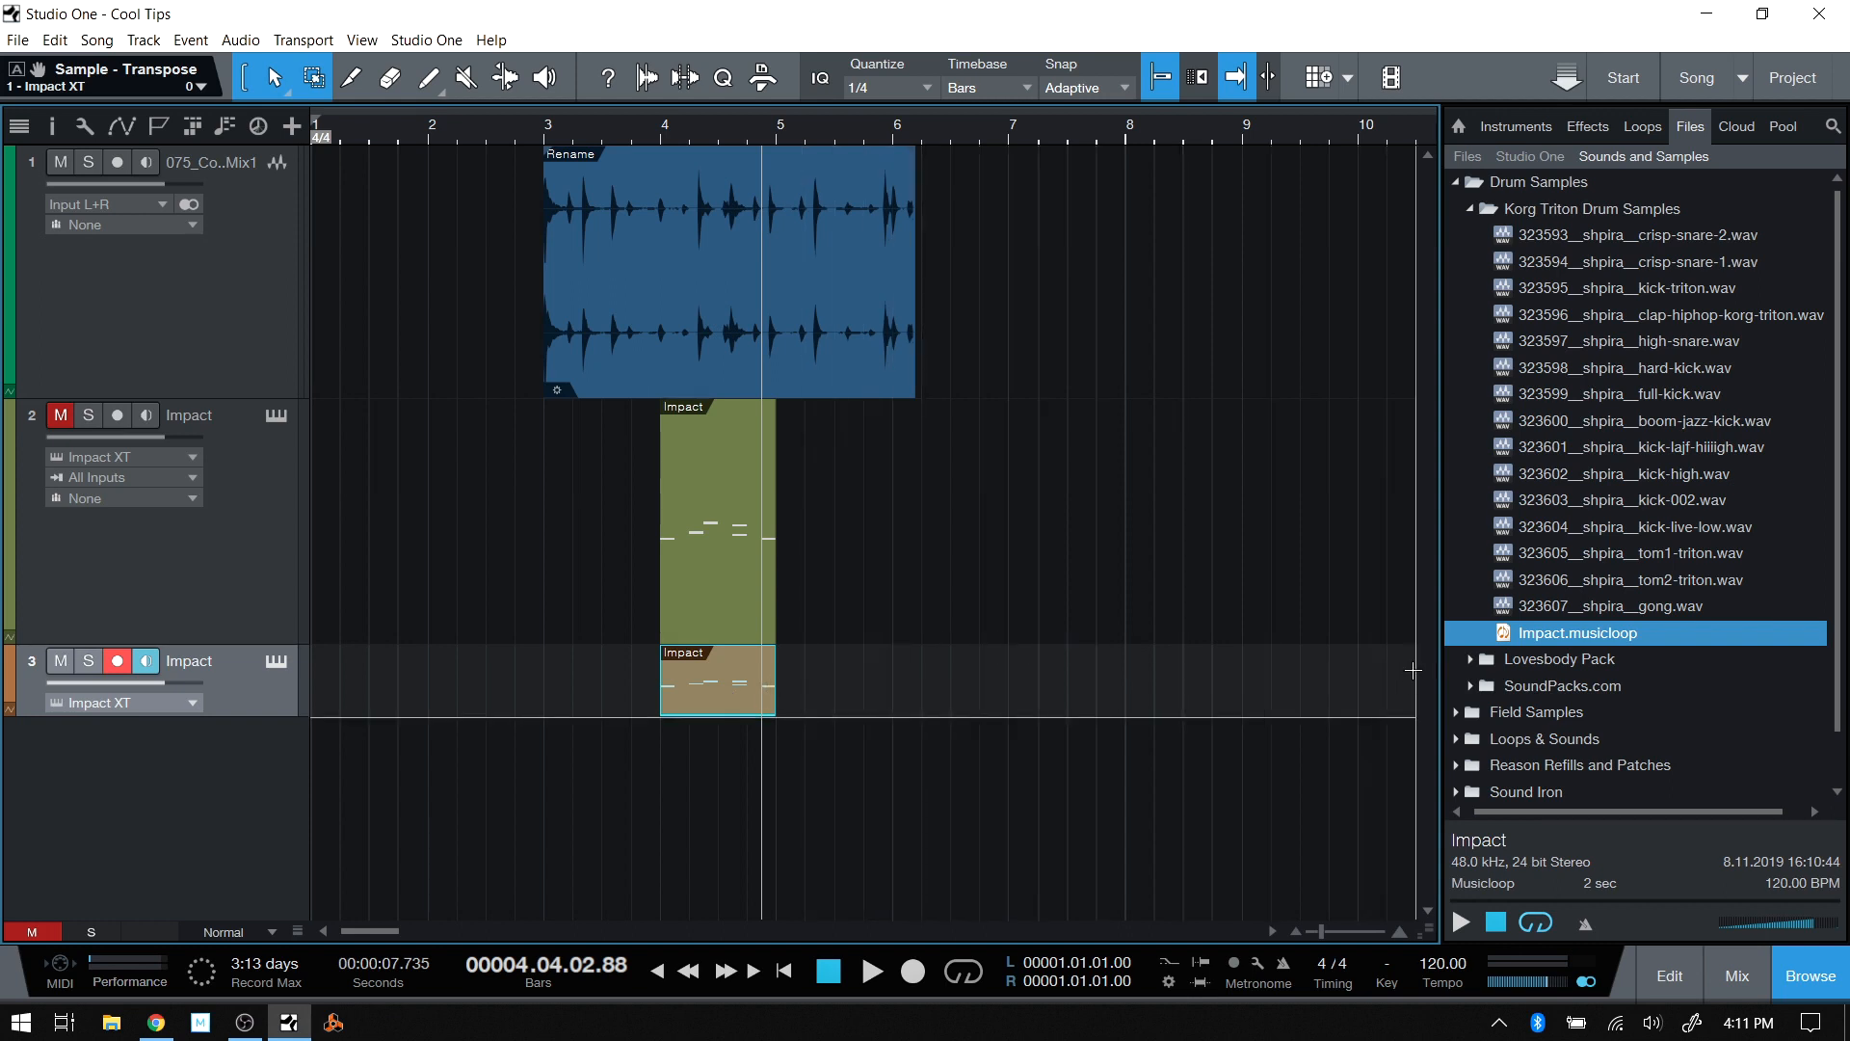
Preview switching the original Impact part's export format between Musicloop and MIDI File, and move the part to bar 6 without exporting it.
{"action": "left_click", "coordinate": [719, 608]}
{"action": "left_click_drag", "start_coordinate": [708, 613], "coordinate": [1572, 502]}
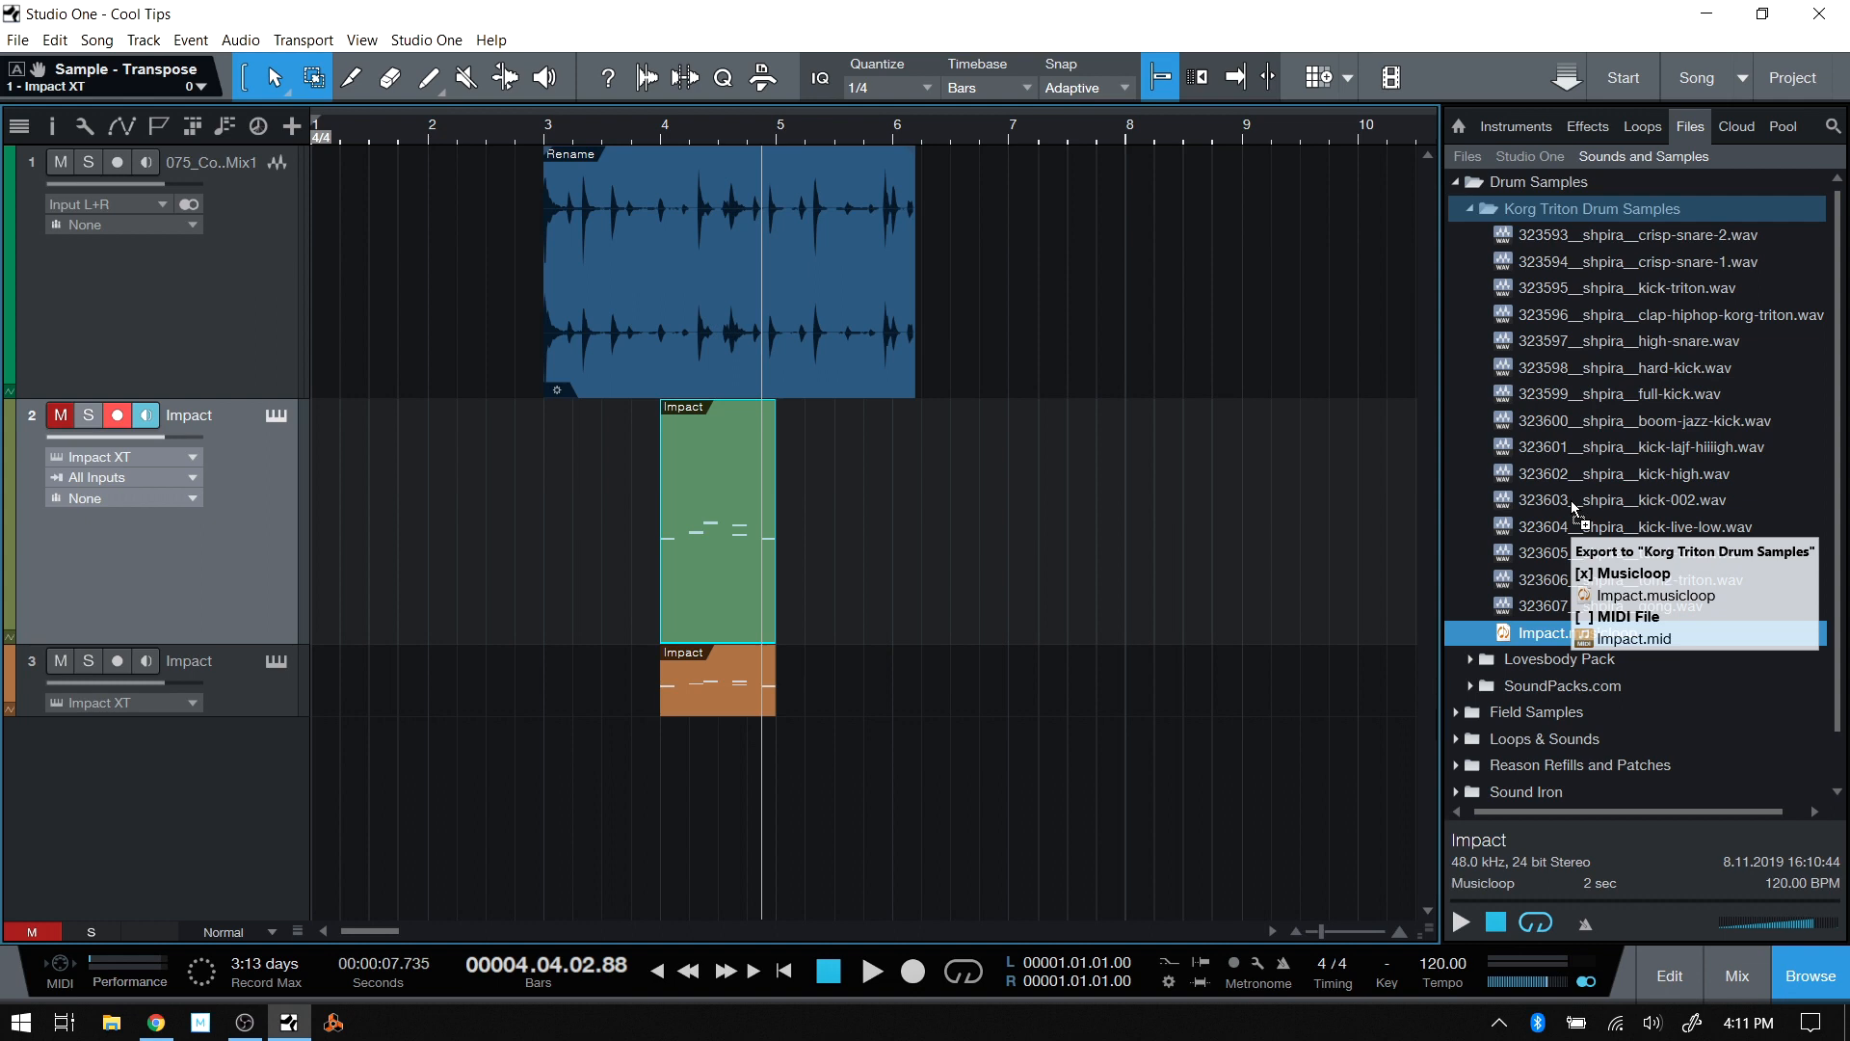
{"action": "left_click_drag", "start_coordinate": [1572, 508], "coordinate": [1572, 508]}
{"action": "key", "text": "shift"}
{"action": "left_click_drag", "start_coordinate": [1577, 511], "coordinate": [951, 570]}
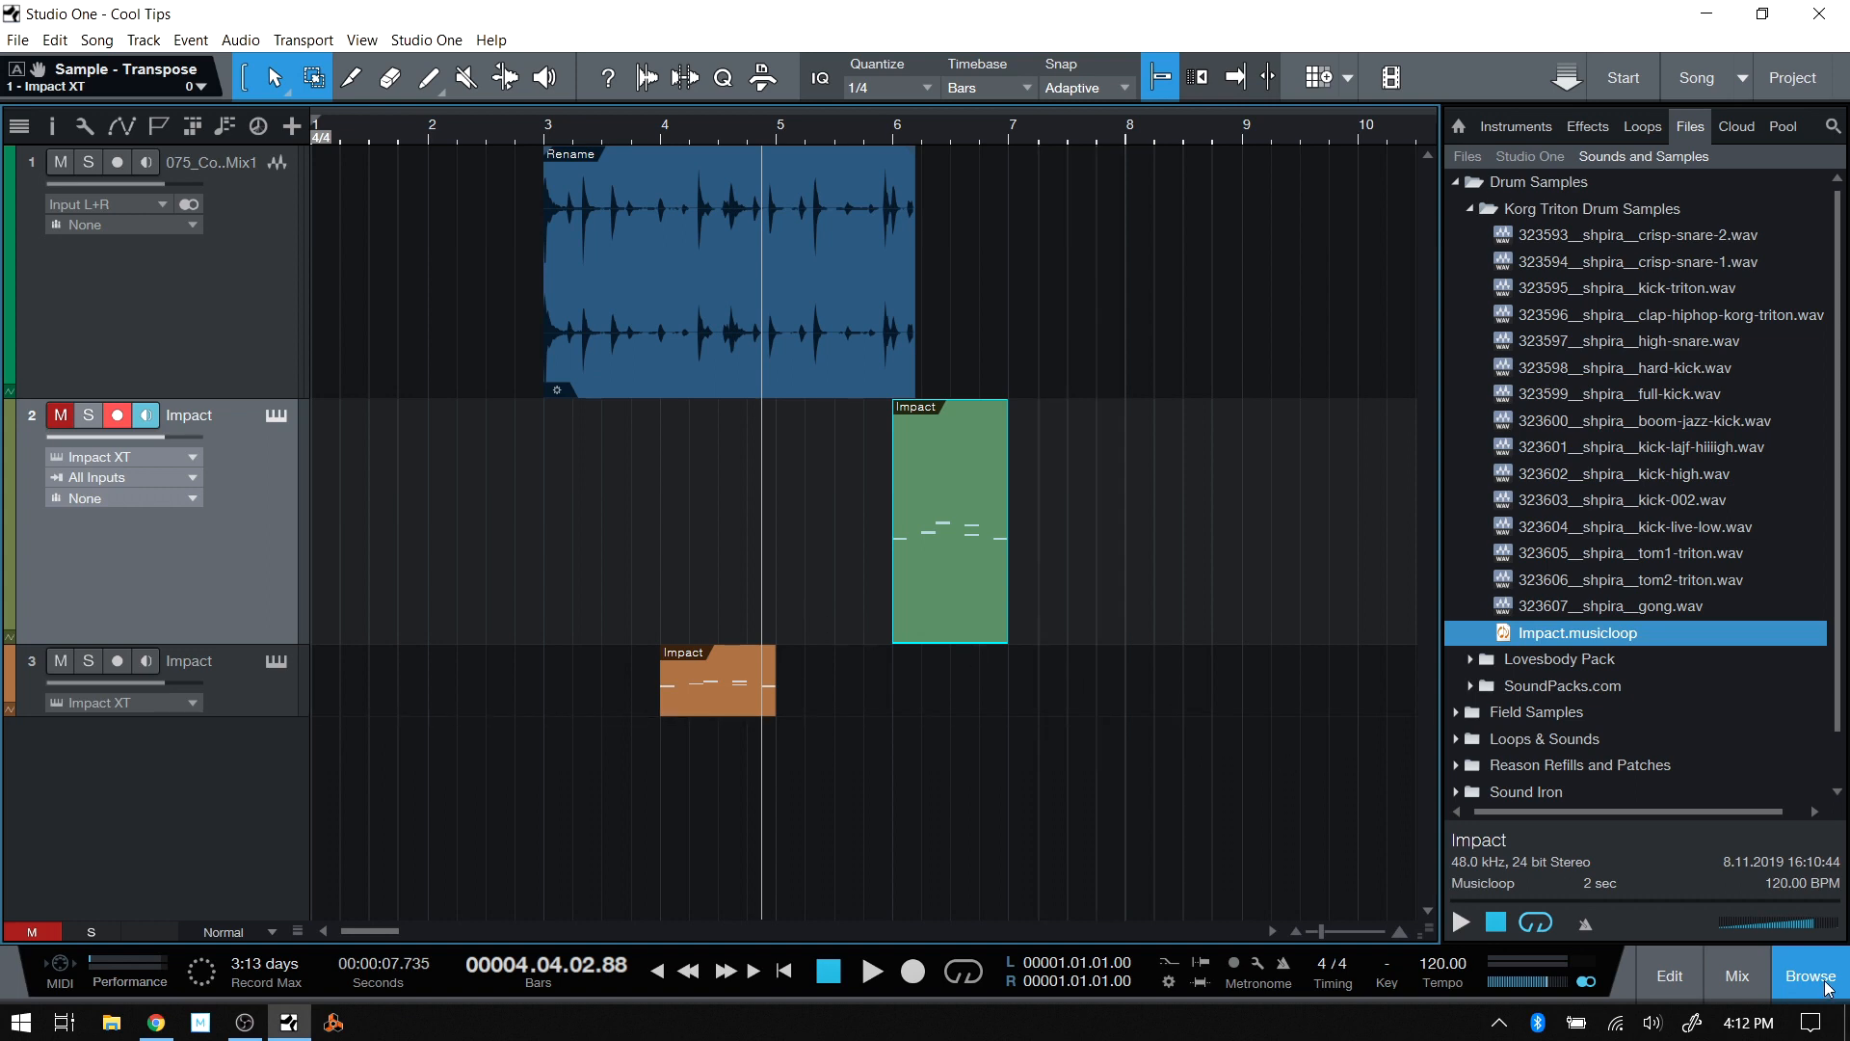
Hide the browser and remove the imported Impact track, including its bar 4 part and its instrument.
{"action": "key", "text": "F5"}
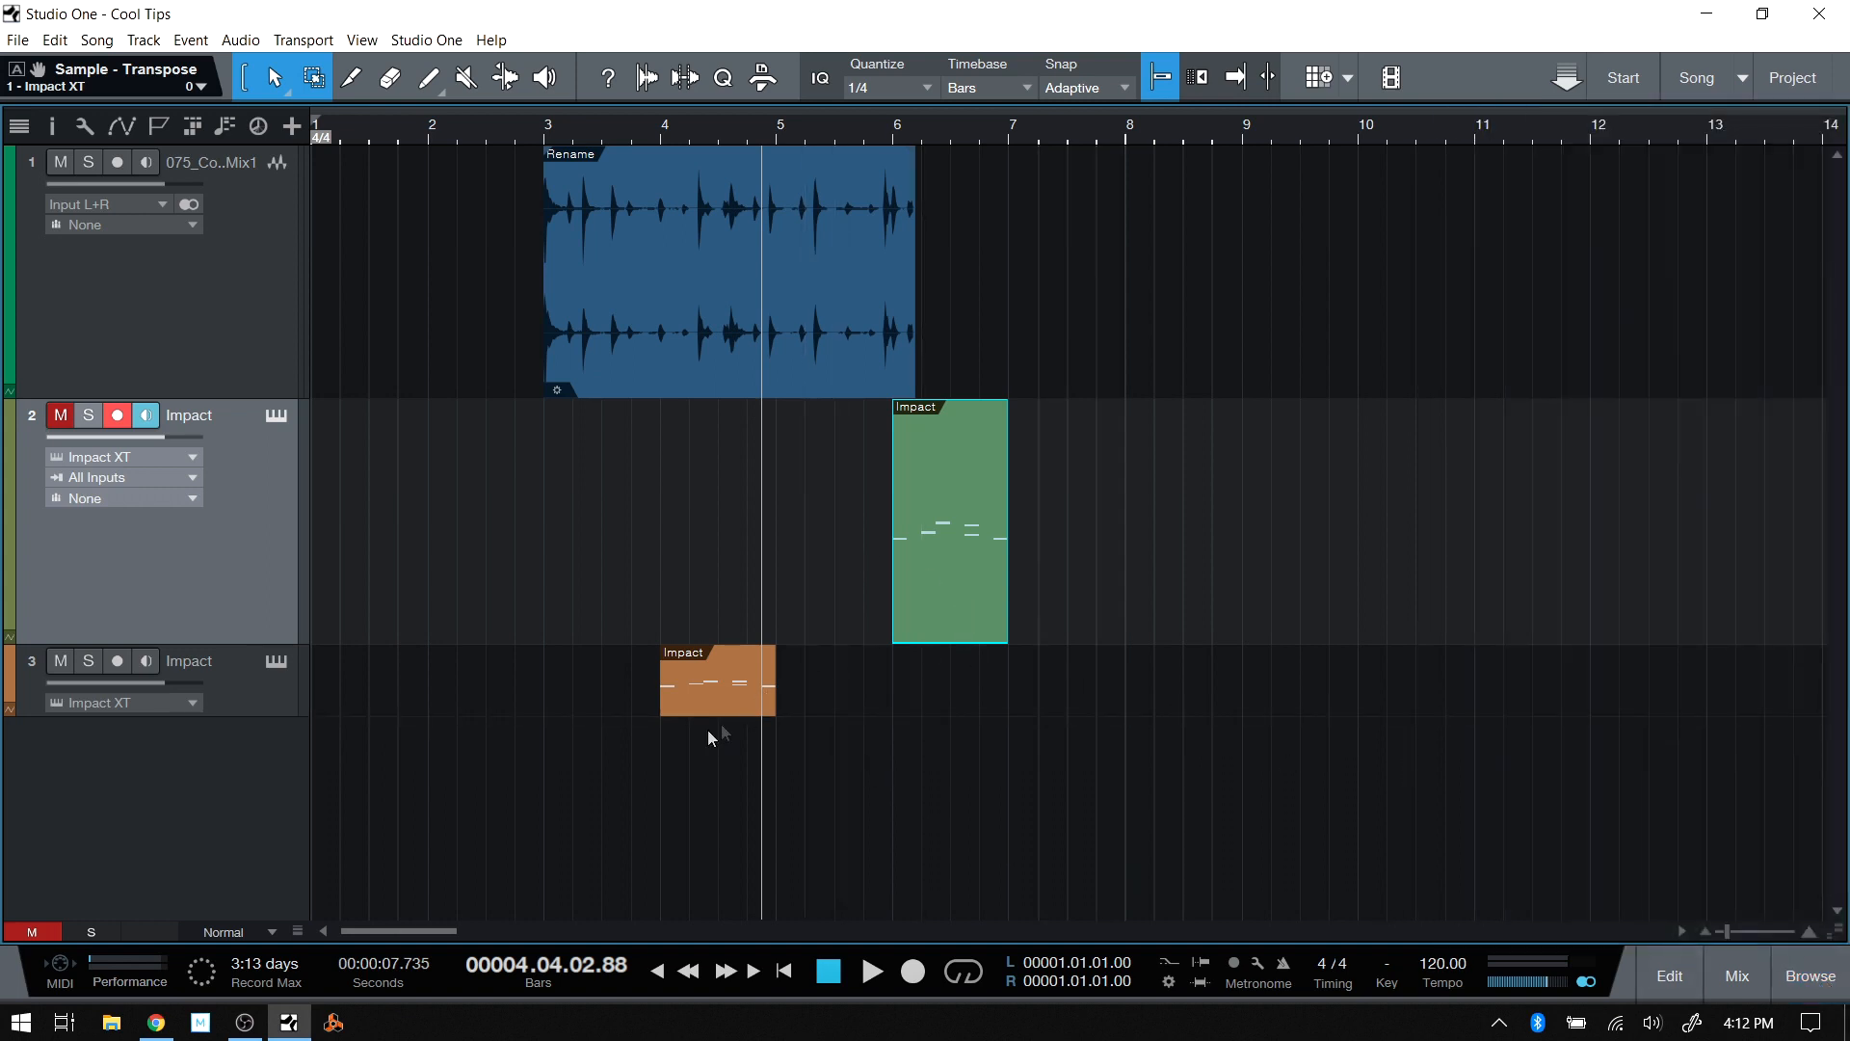
{"action": "left_click", "coordinate": [703, 703]}
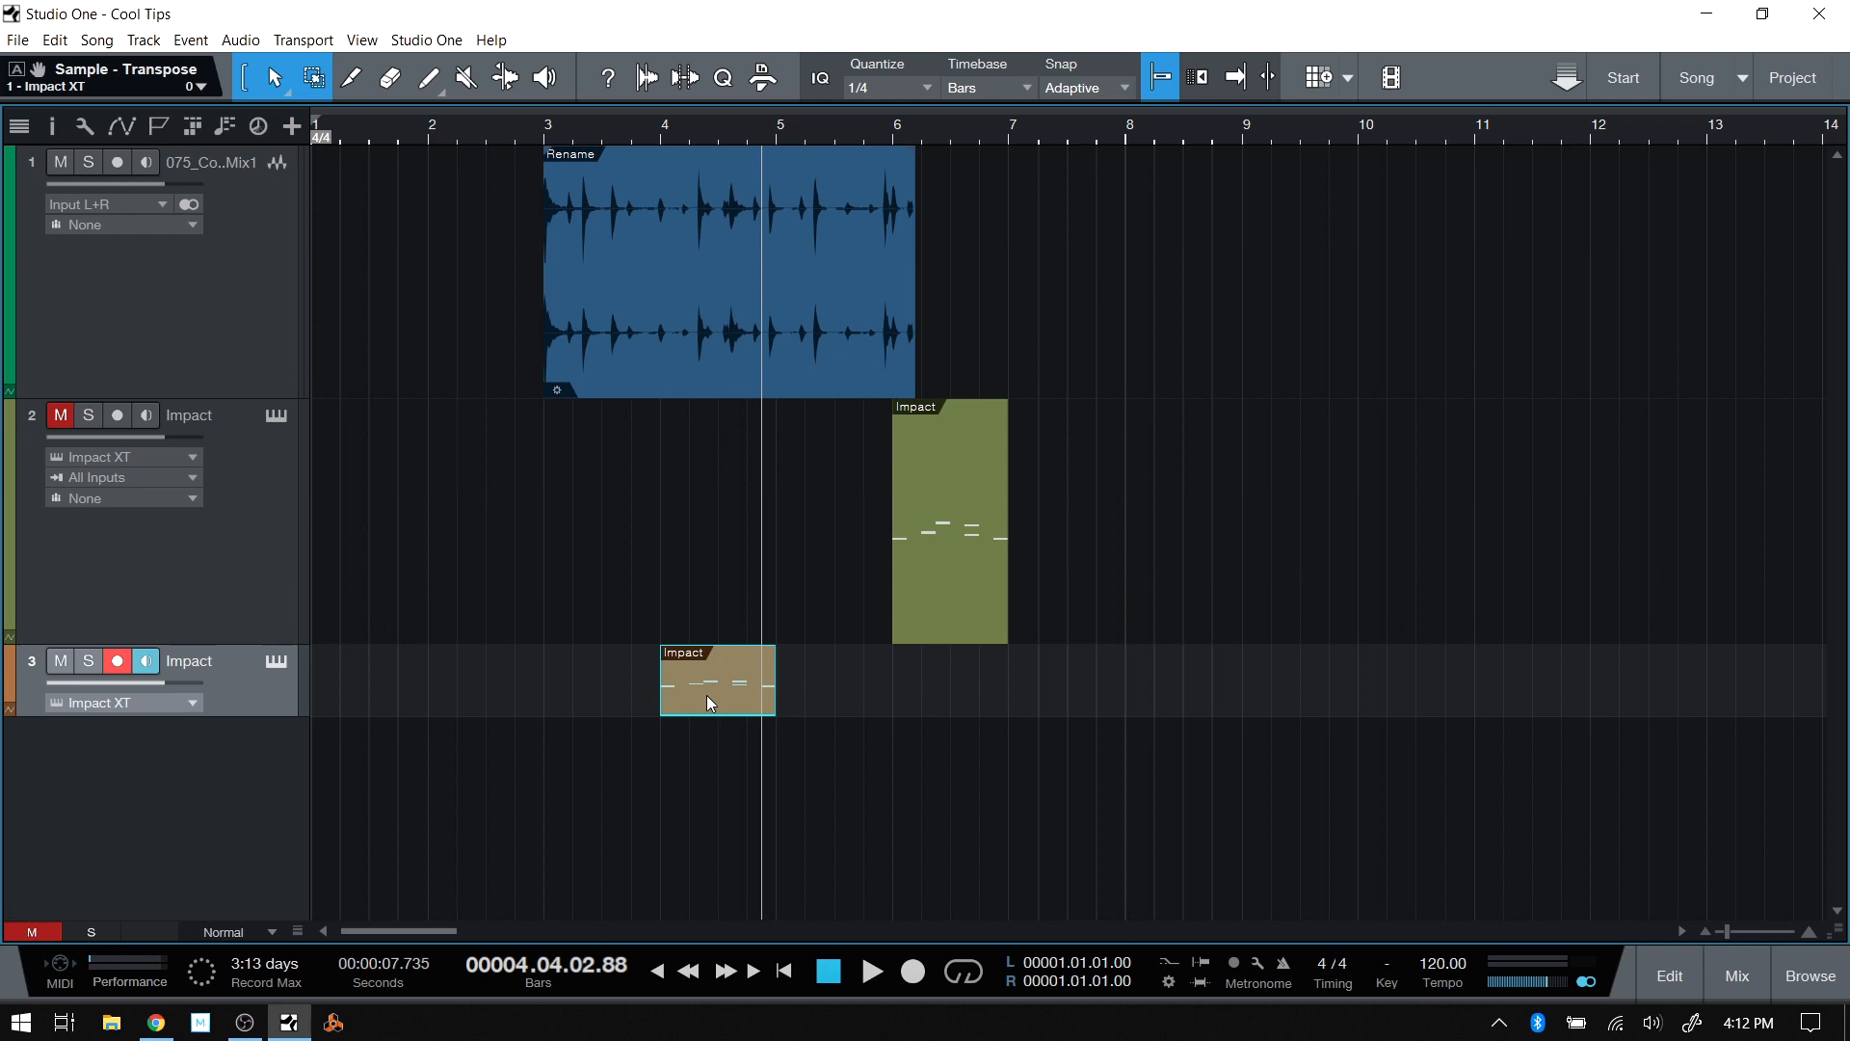
{"action": "key", "text": "Delete"}
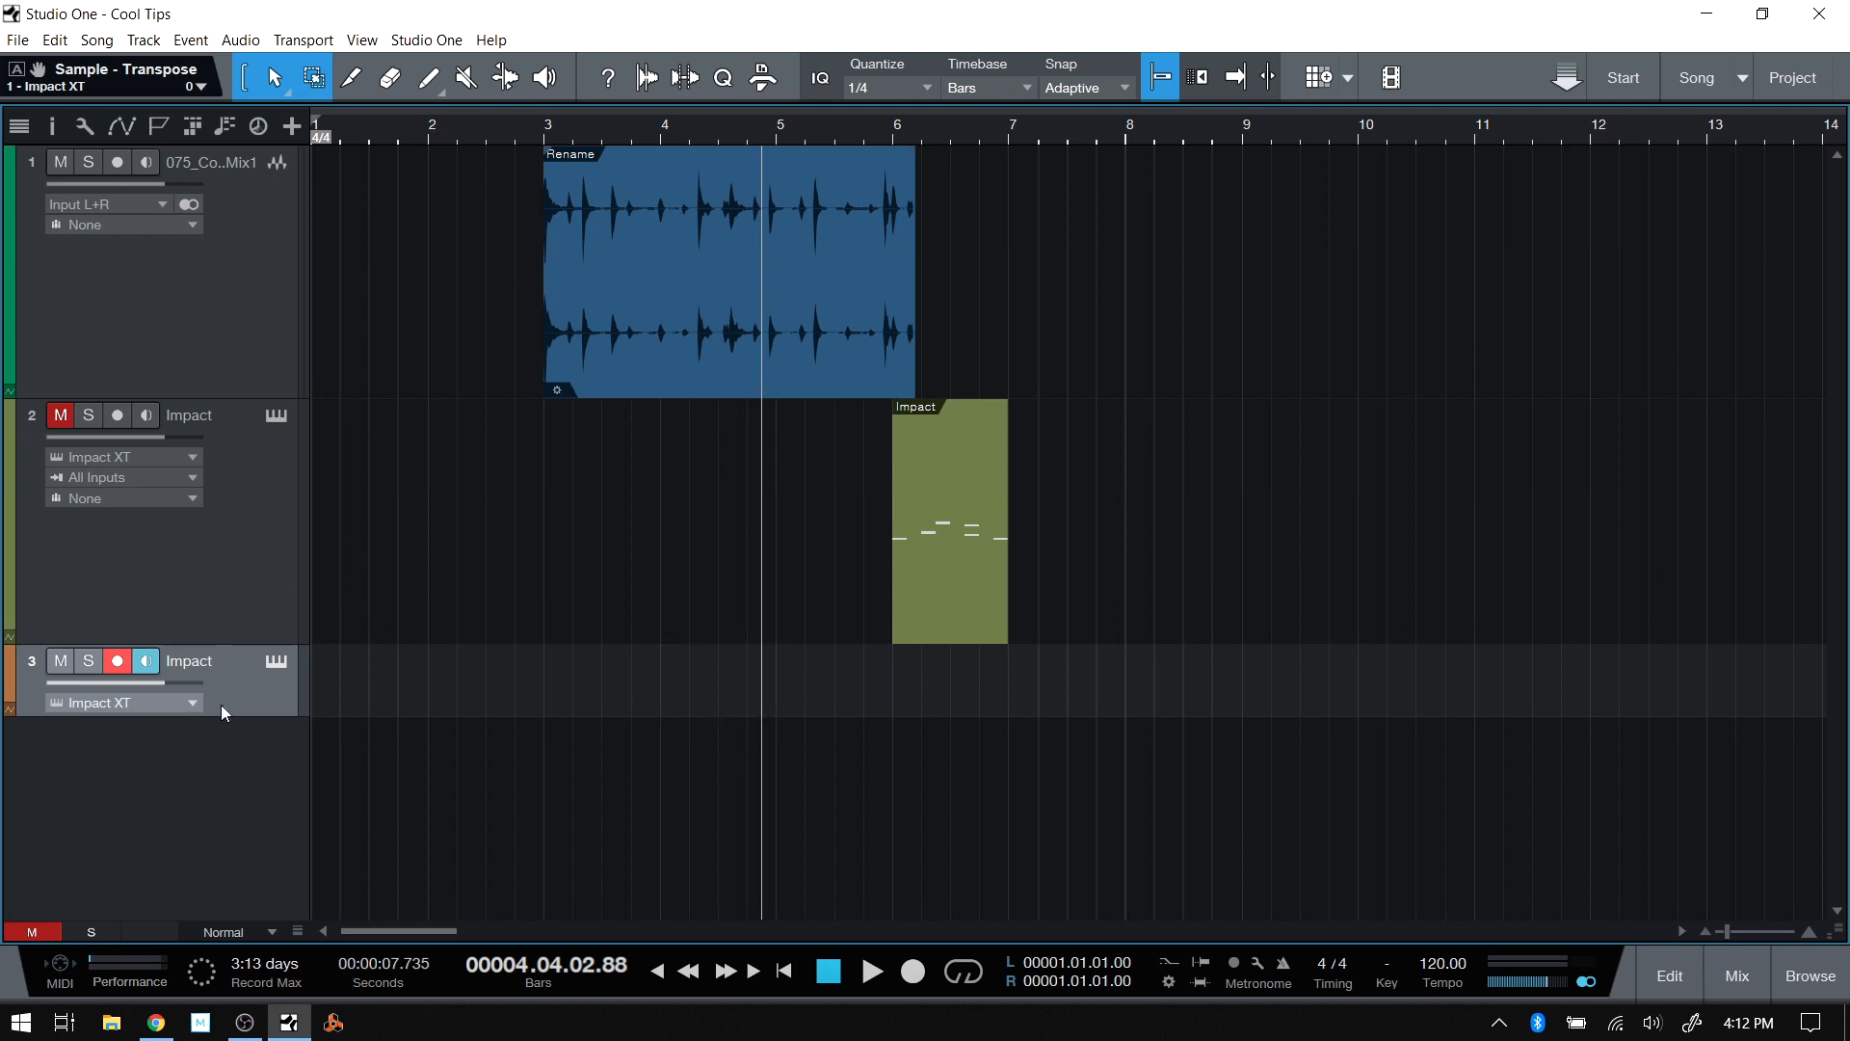
{"action": "right_click", "coordinate": [229, 685]}
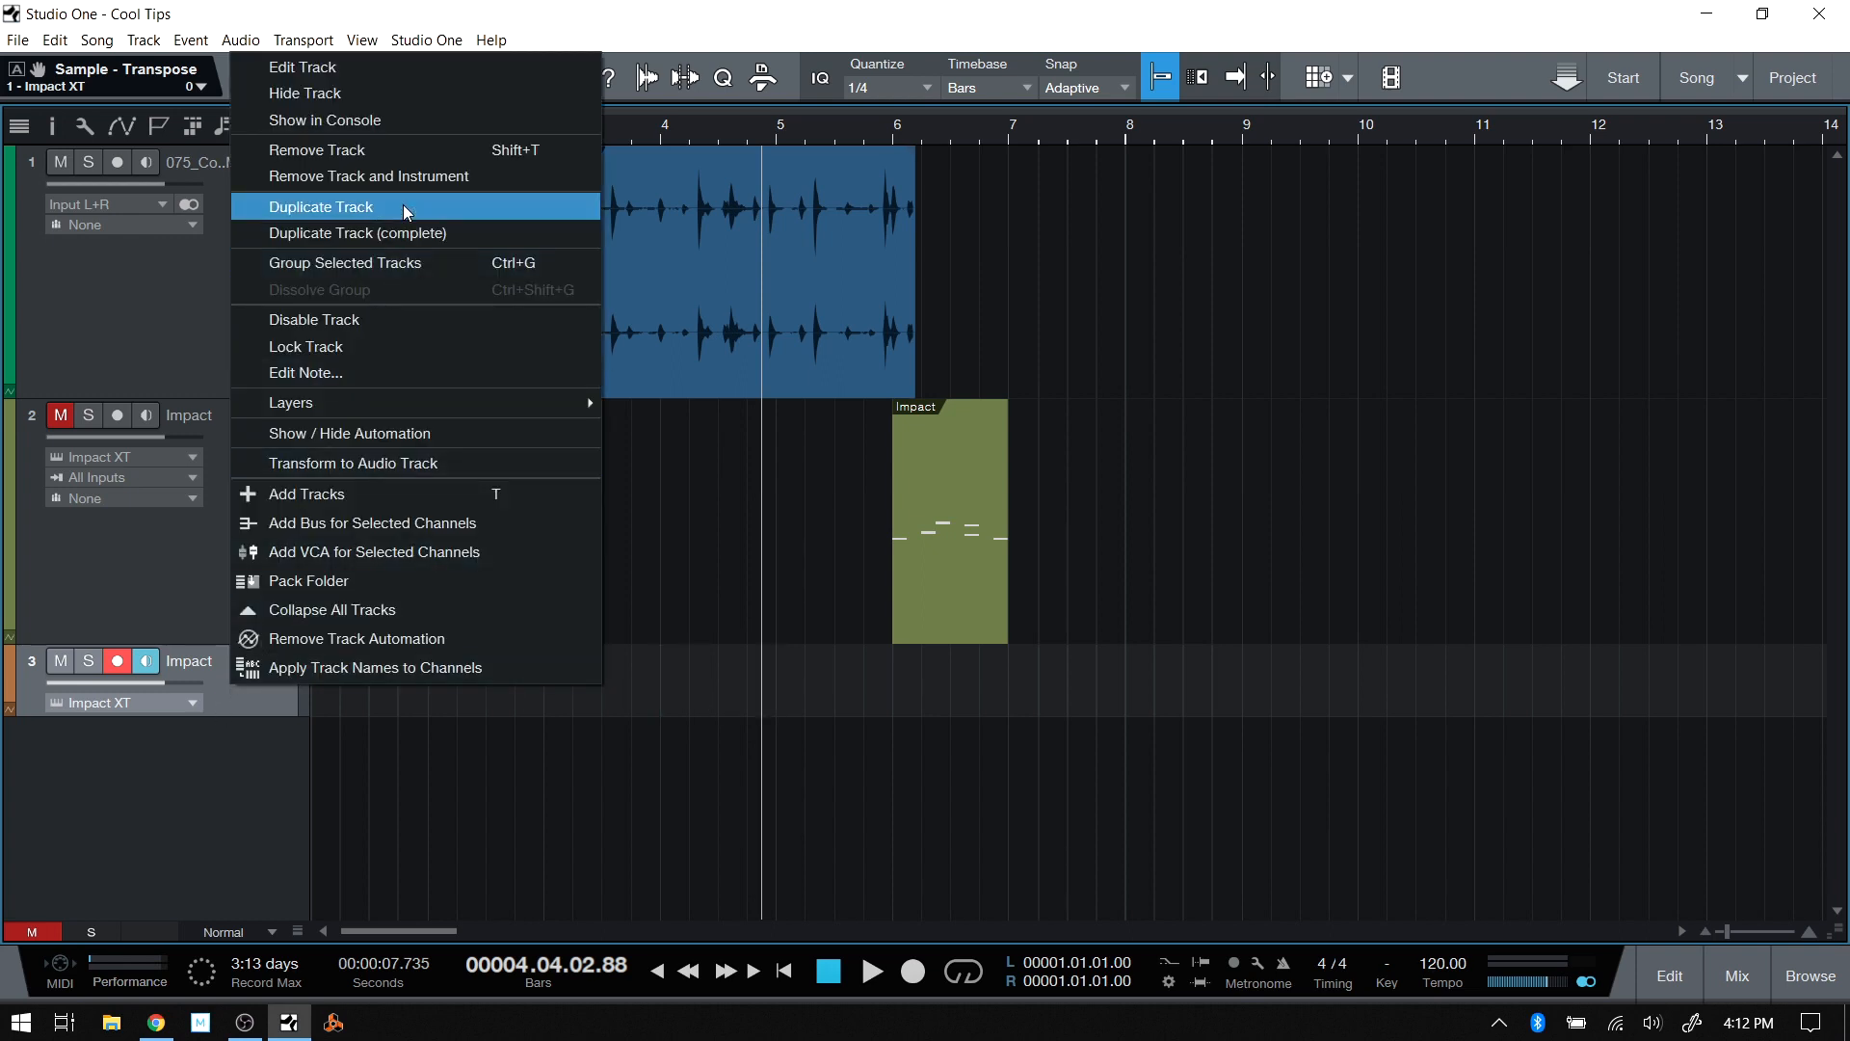
{"action": "left_click", "coordinate": [419, 179]}
Delete the remaining Impact part at bar 6, and insert an empty pattern at bar 4 on that track, opened for editing.
{"action": "left_click", "coordinate": [923, 614]}
{"action": "key", "text": "Delete"}
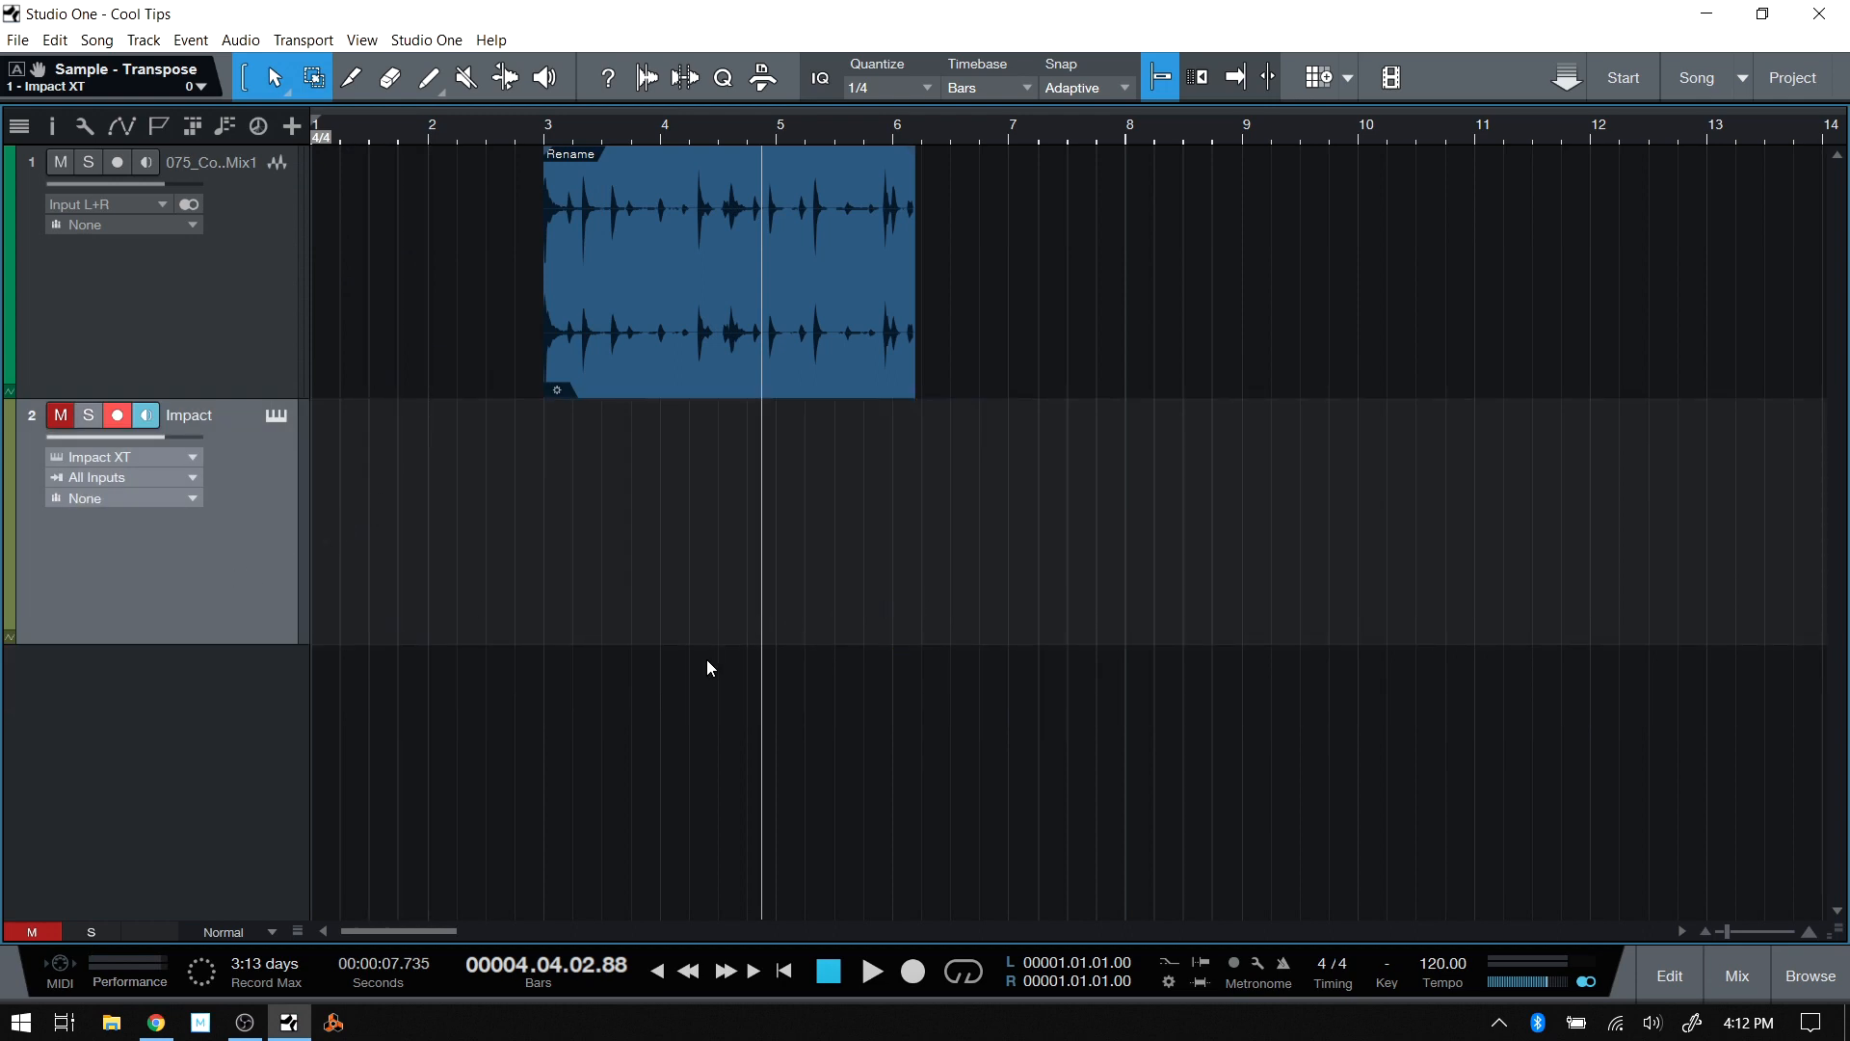
{"action": "double_click", "coordinate": [672, 593]}
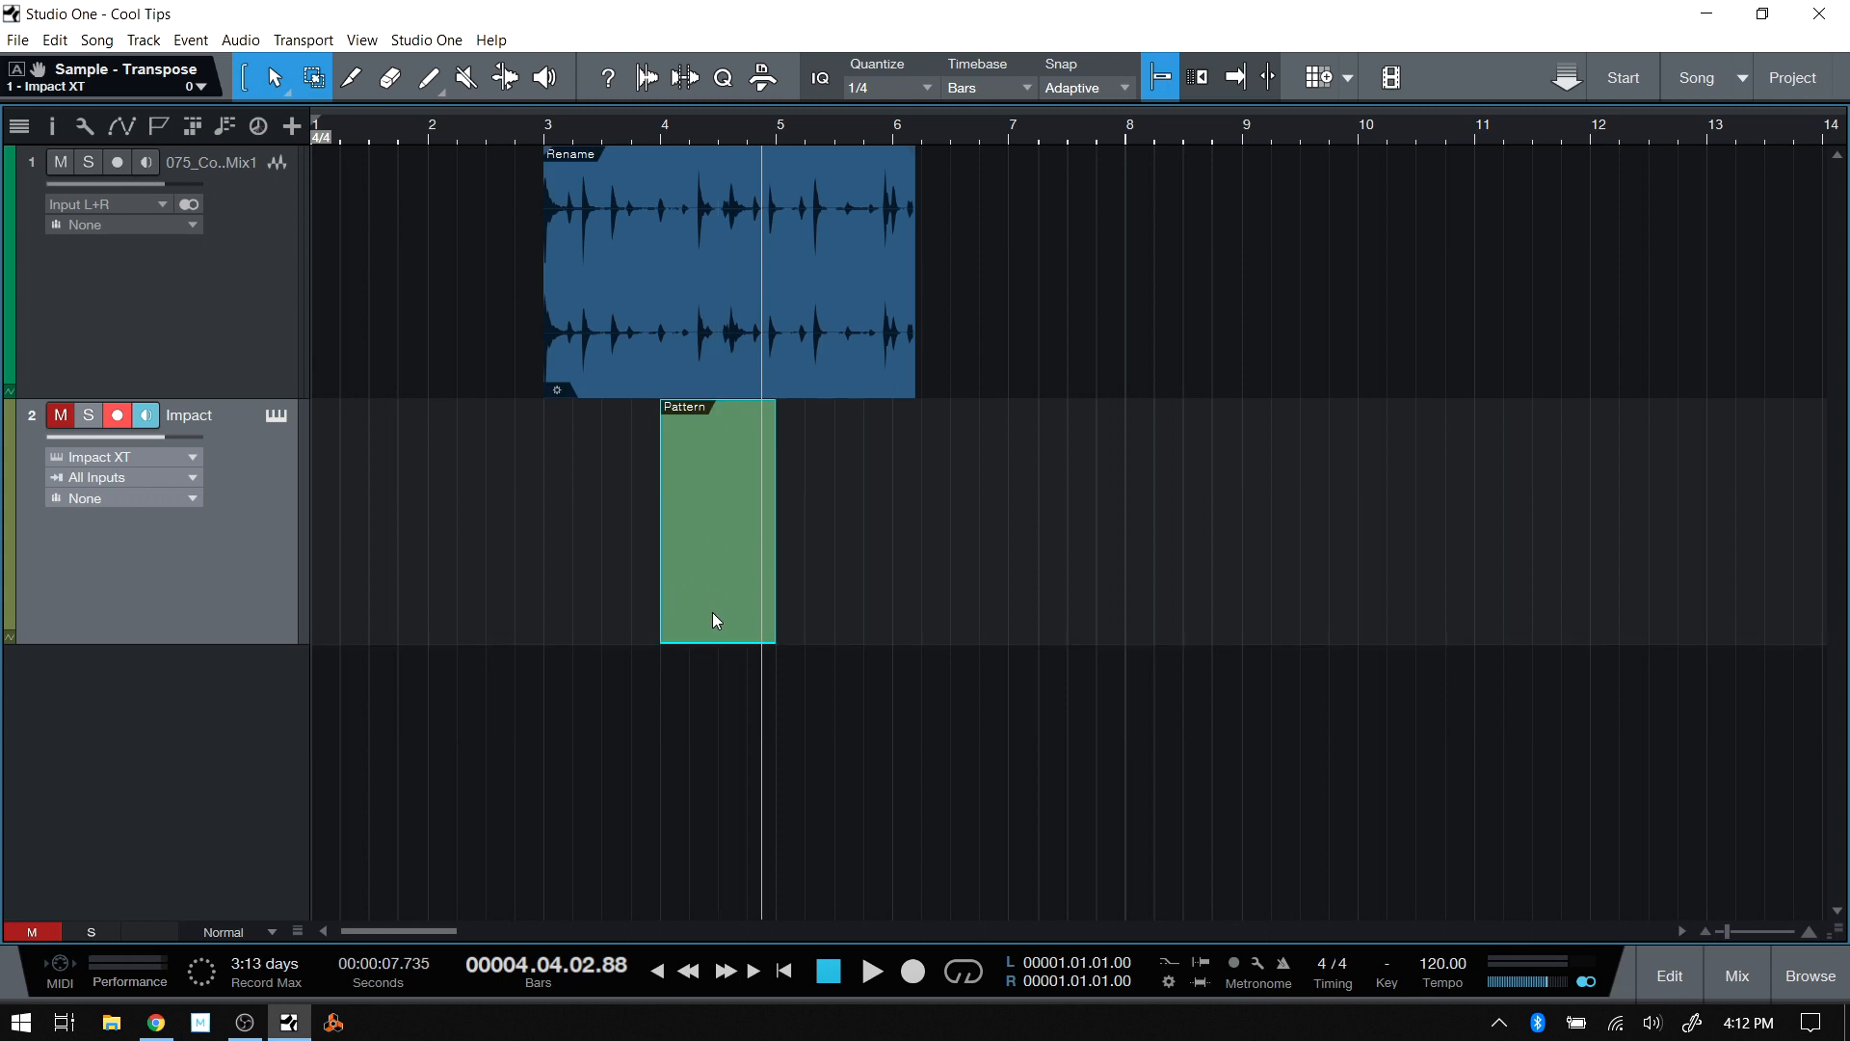
{"action": "double_click", "coordinate": [713, 611]}
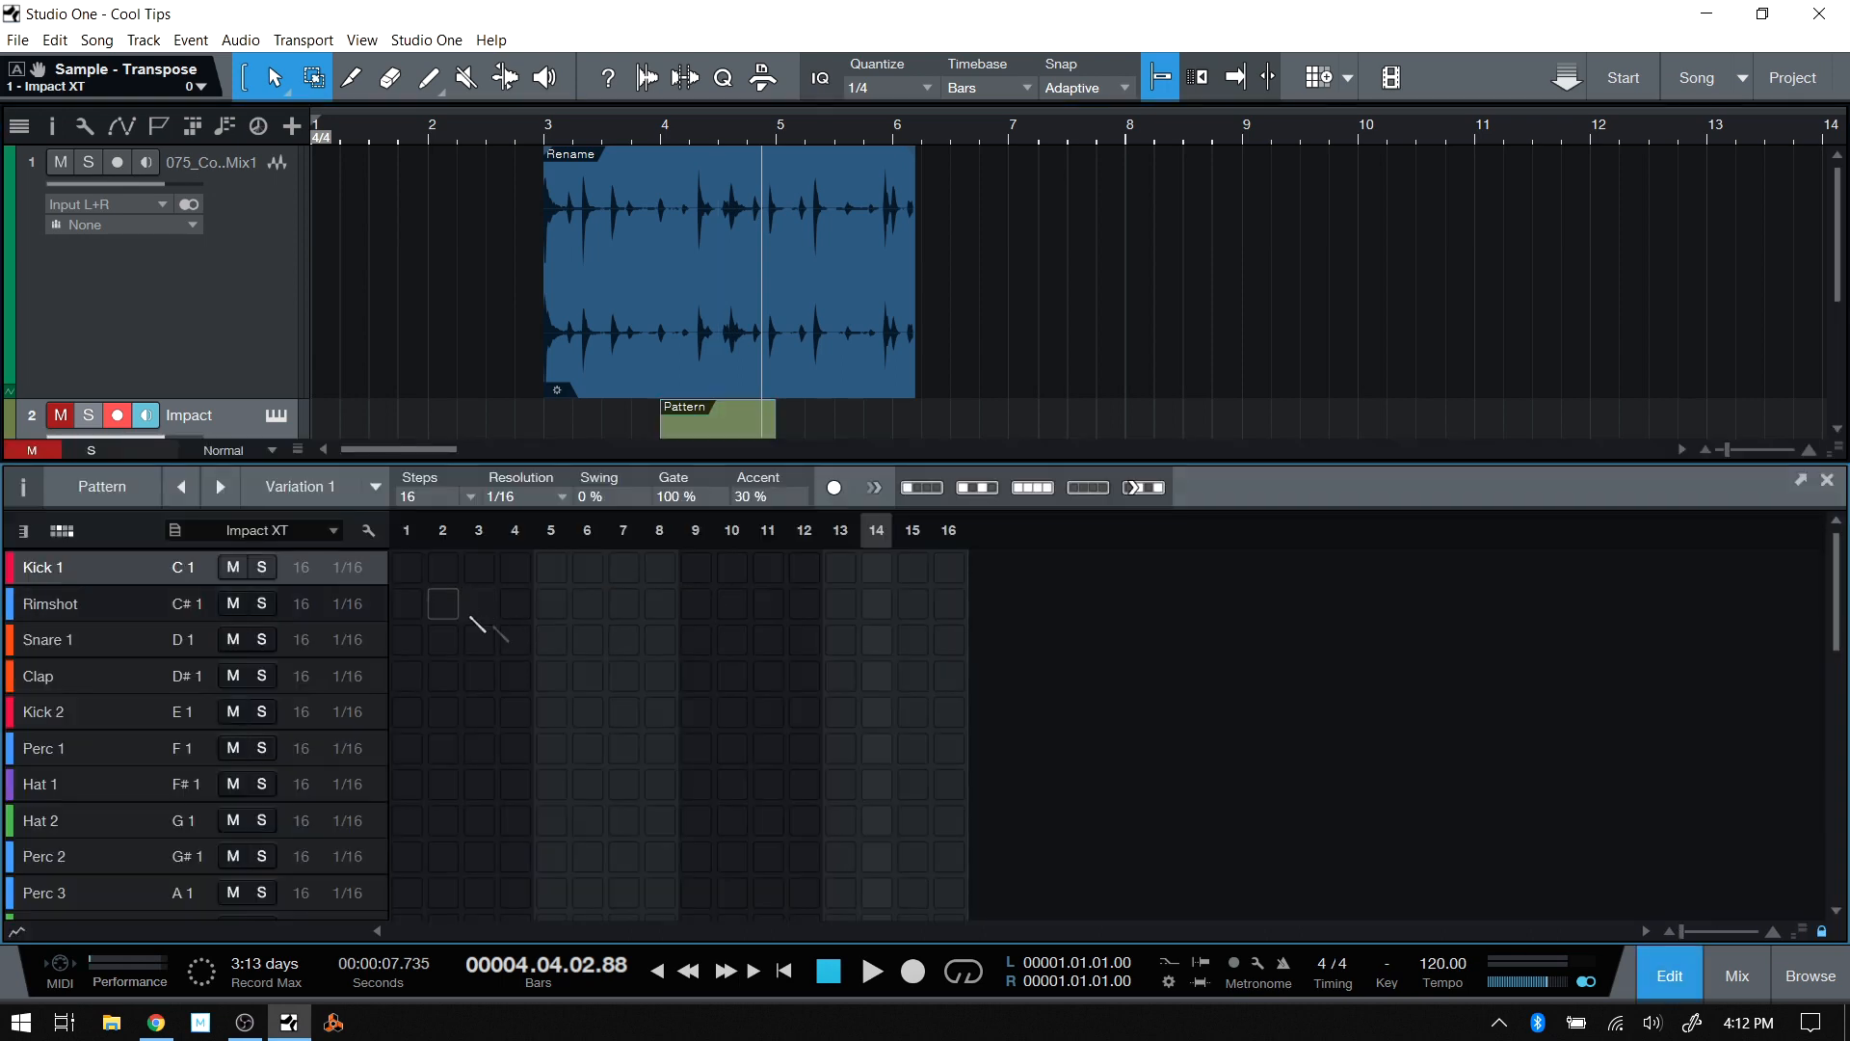
Program the pattern with Kick 1 on steps 1, 5, 9 and 13, Kick 2 on 8 and 12, and Snare 1 on 14.
{"action": "left_click", "coordinate": [407, 568]}
{"action": "left_click", "coordinate": [552, 567]}
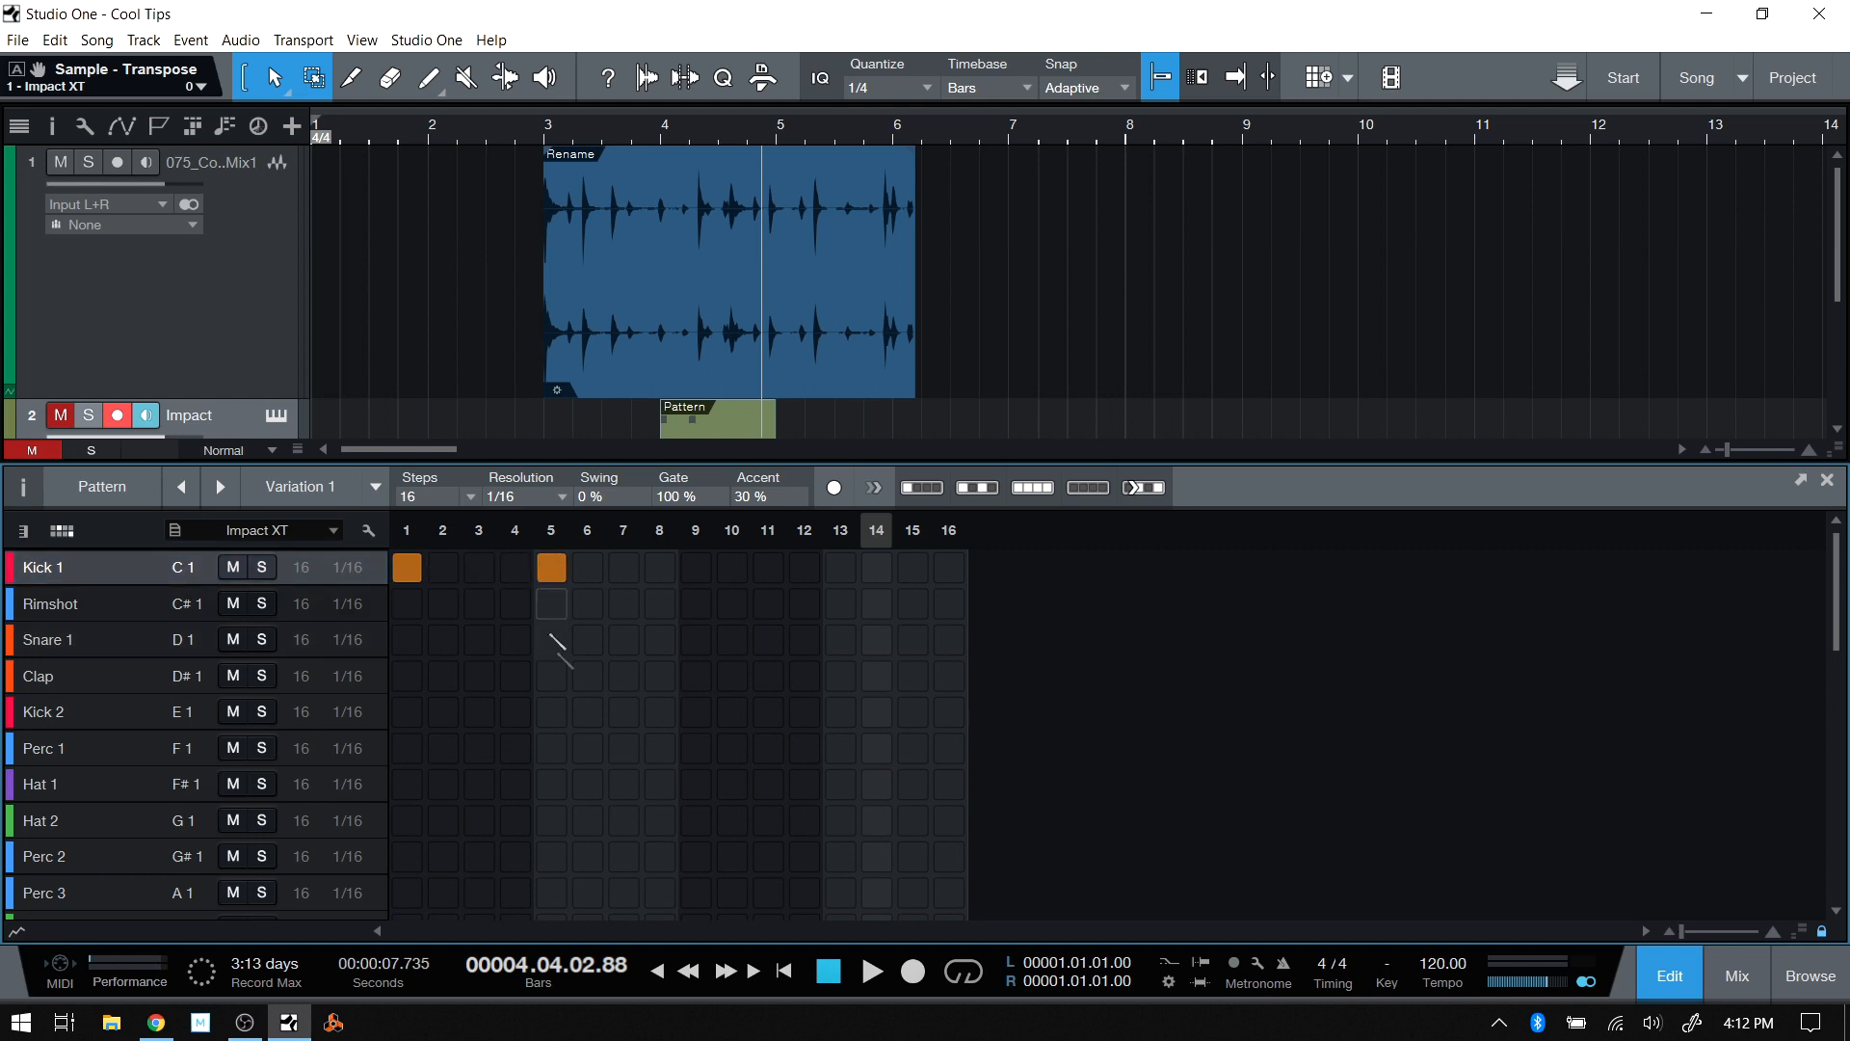
{"action": "left_click", "coordinate": [660, 712]}
{"action": "left_click", "coordinate": [805, 712]}
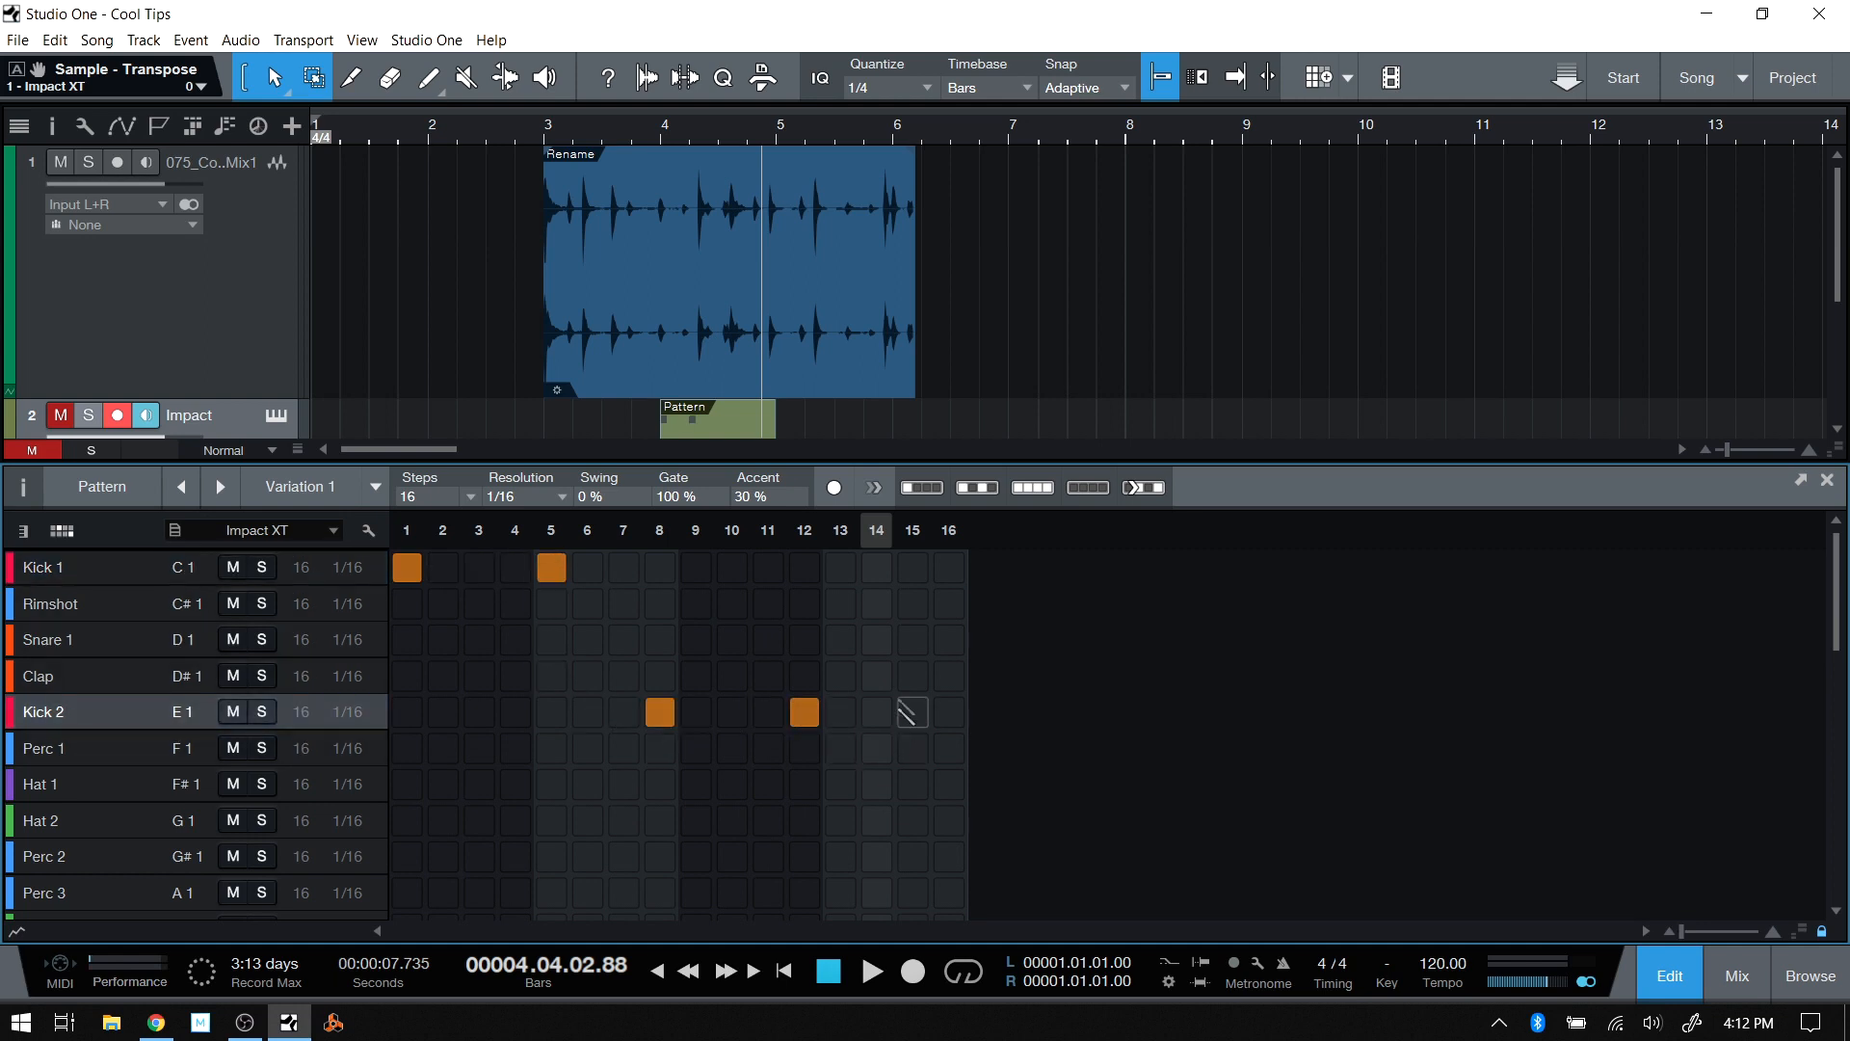
{"action": "left_click", "coordinate": [876, 639]}
{"action": "left_click", "coordinate": [840, 568]}
{"action": "left_click", "coordinate": [696, 568]}
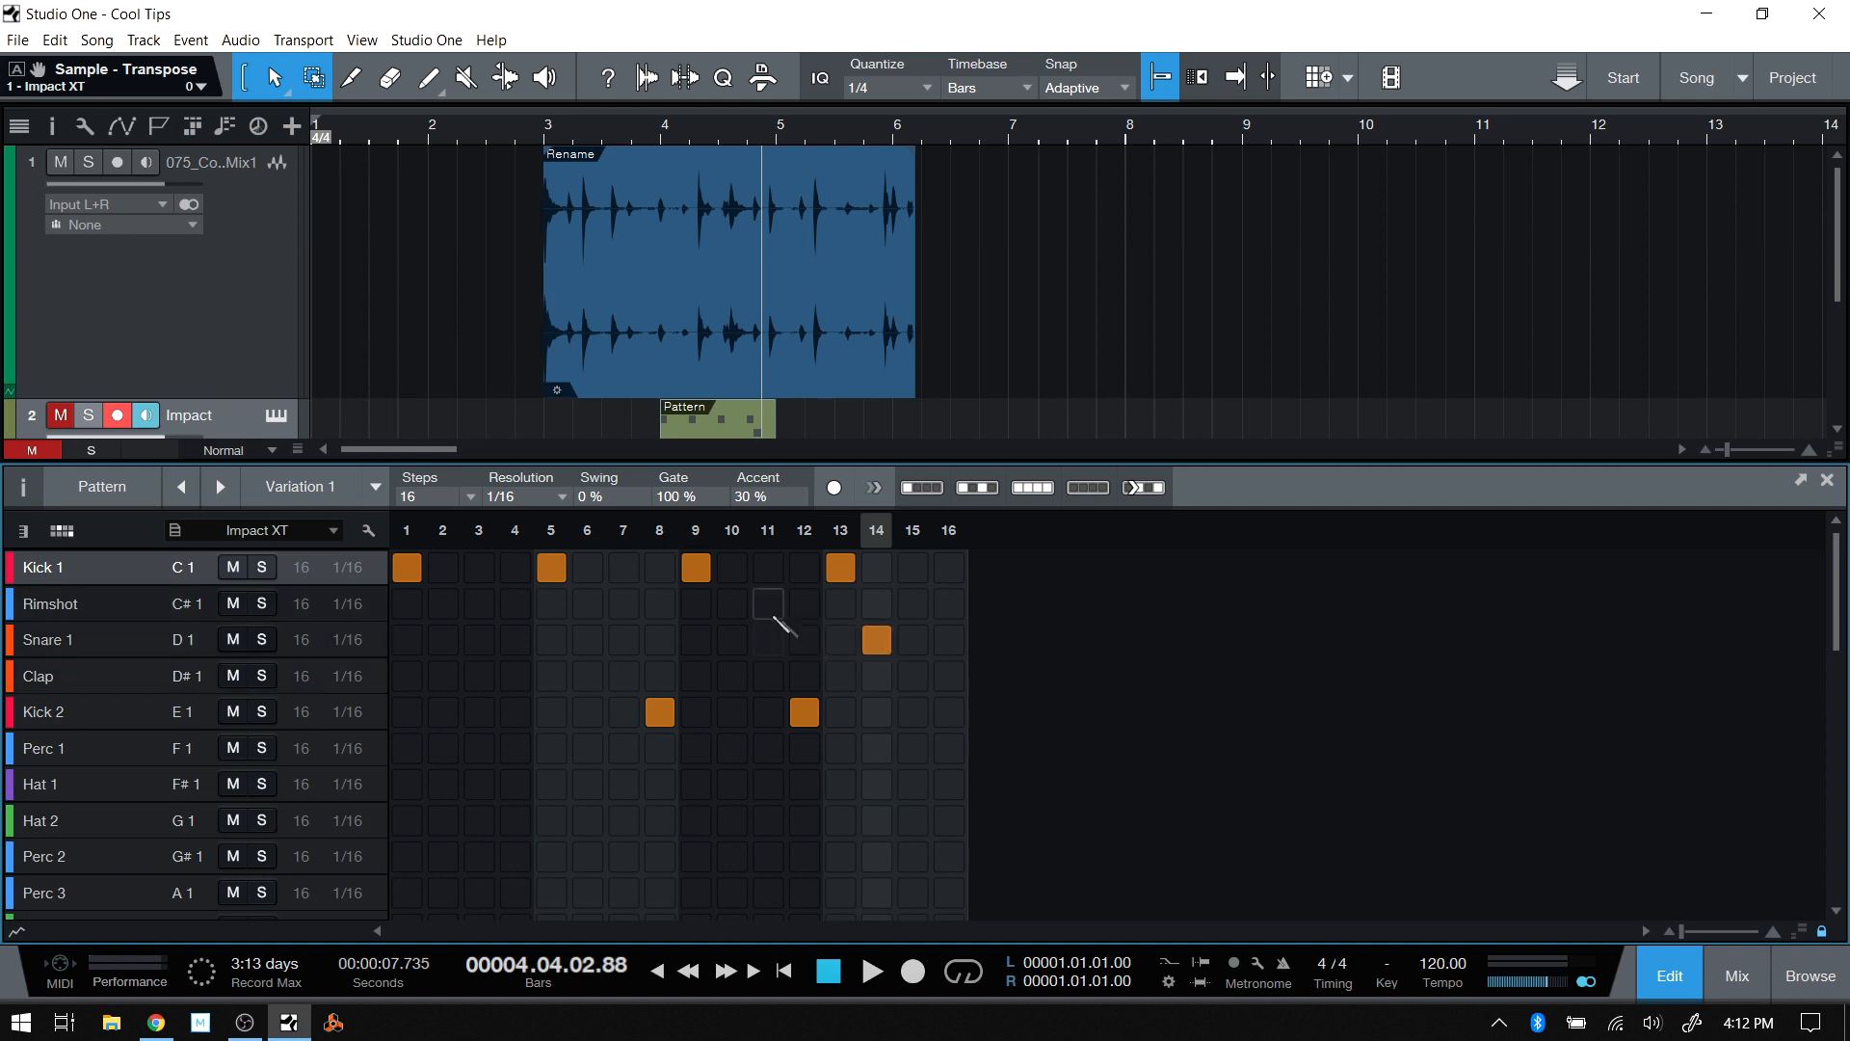
{"action": "left_click", "coordinate": [603, 497]}
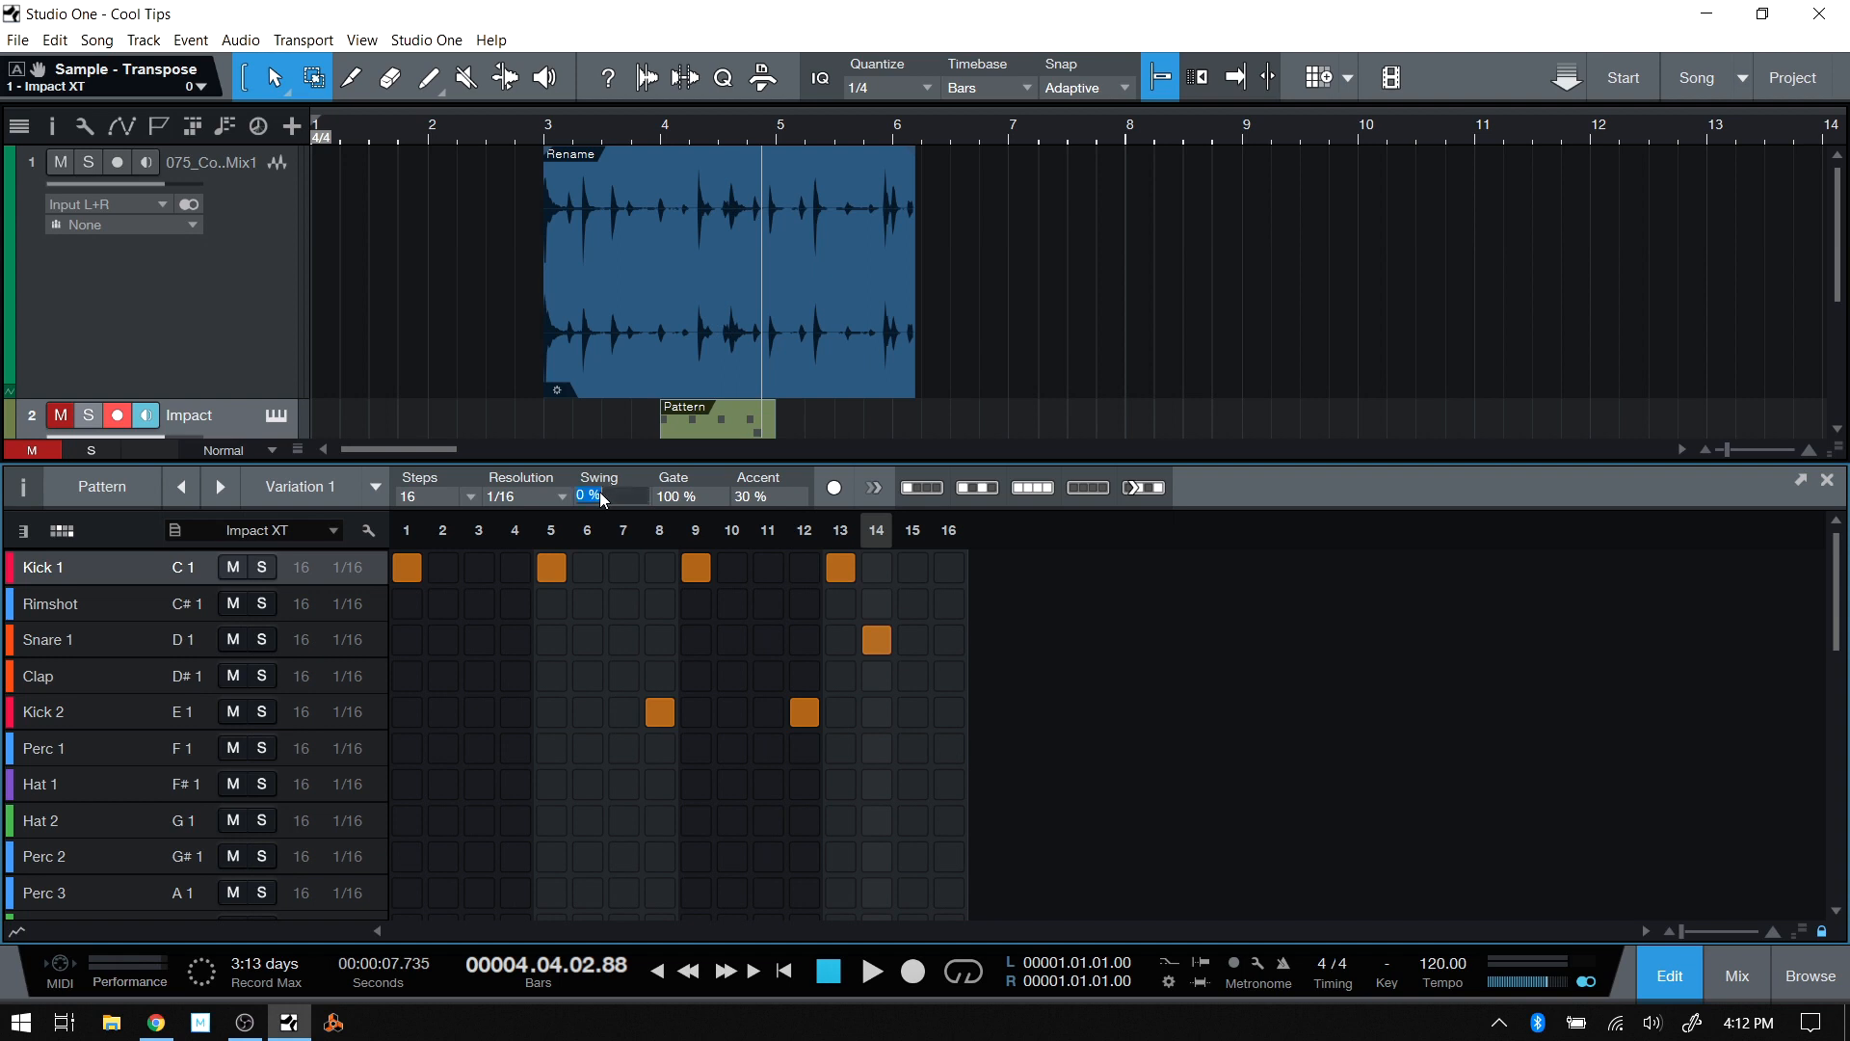
{"action": "left_click", "coordinate": [1384, 497]}
{"action": "left_click", "coordinate": [1668, 981]}
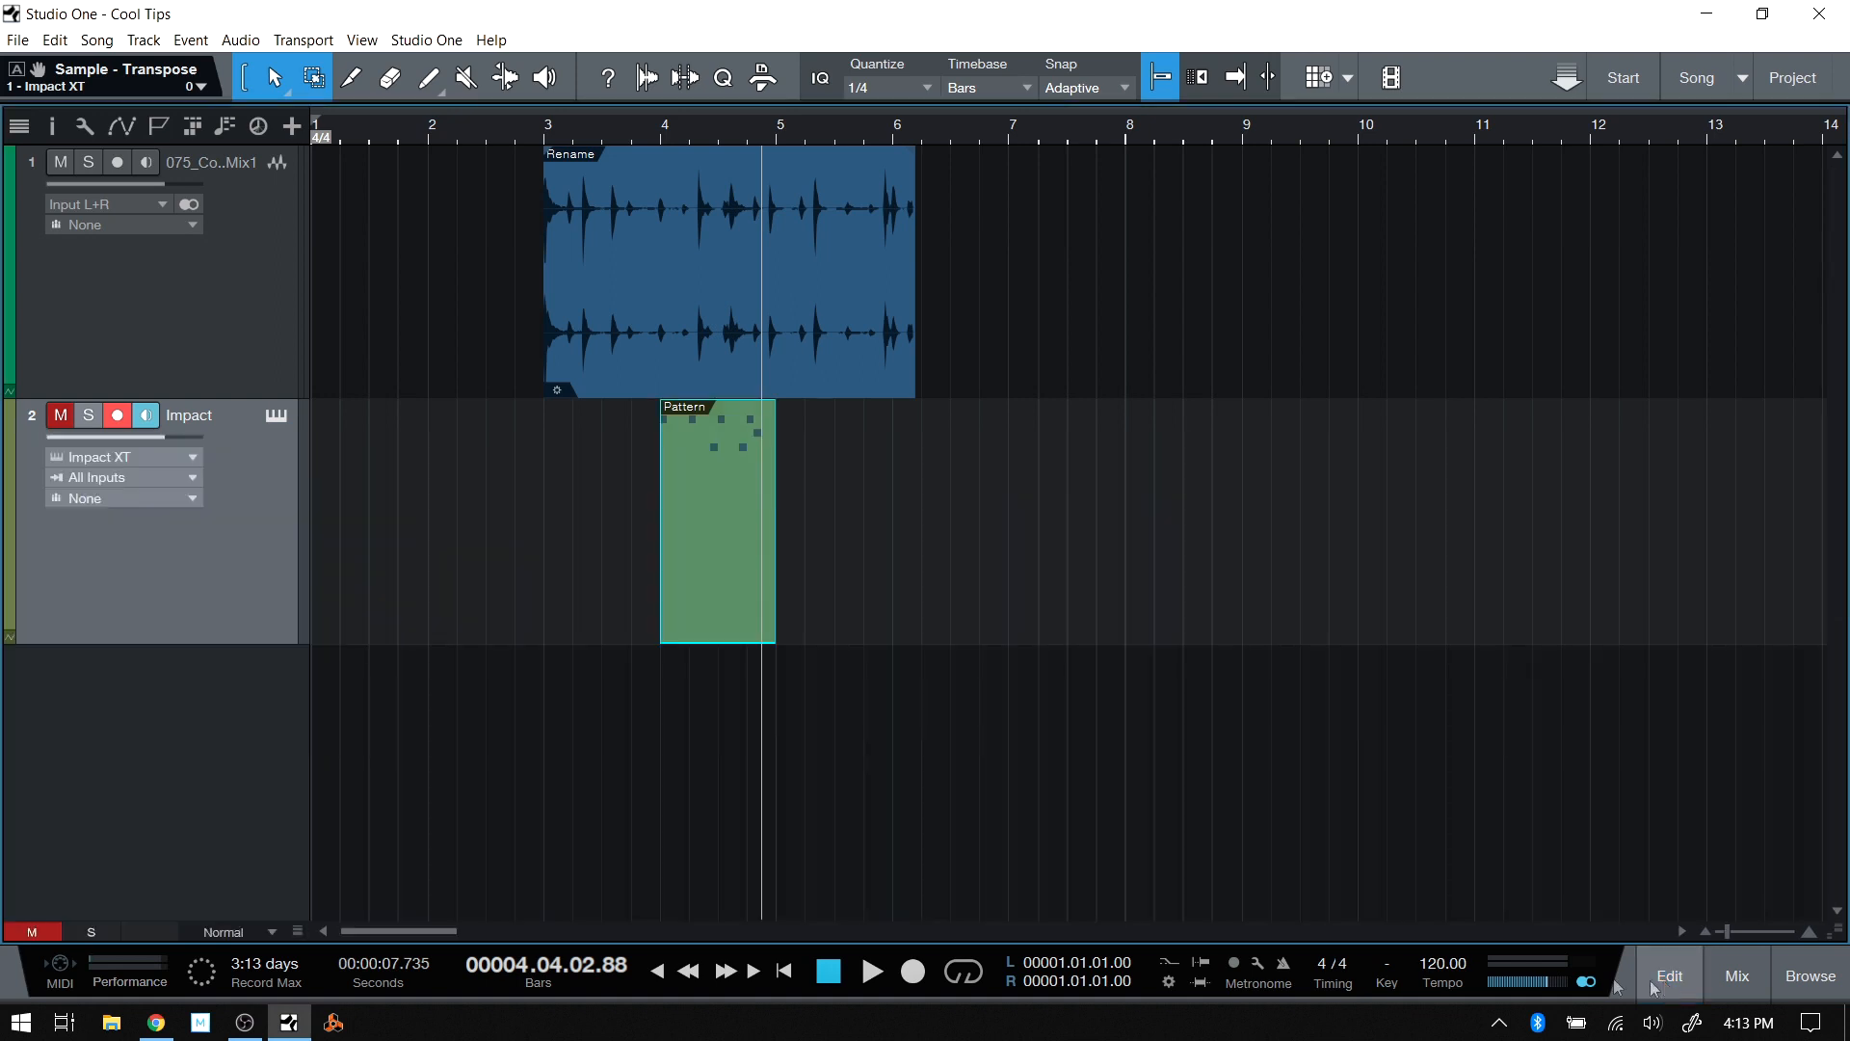
{"action": "right_click", "coordinate": [688, 617]}
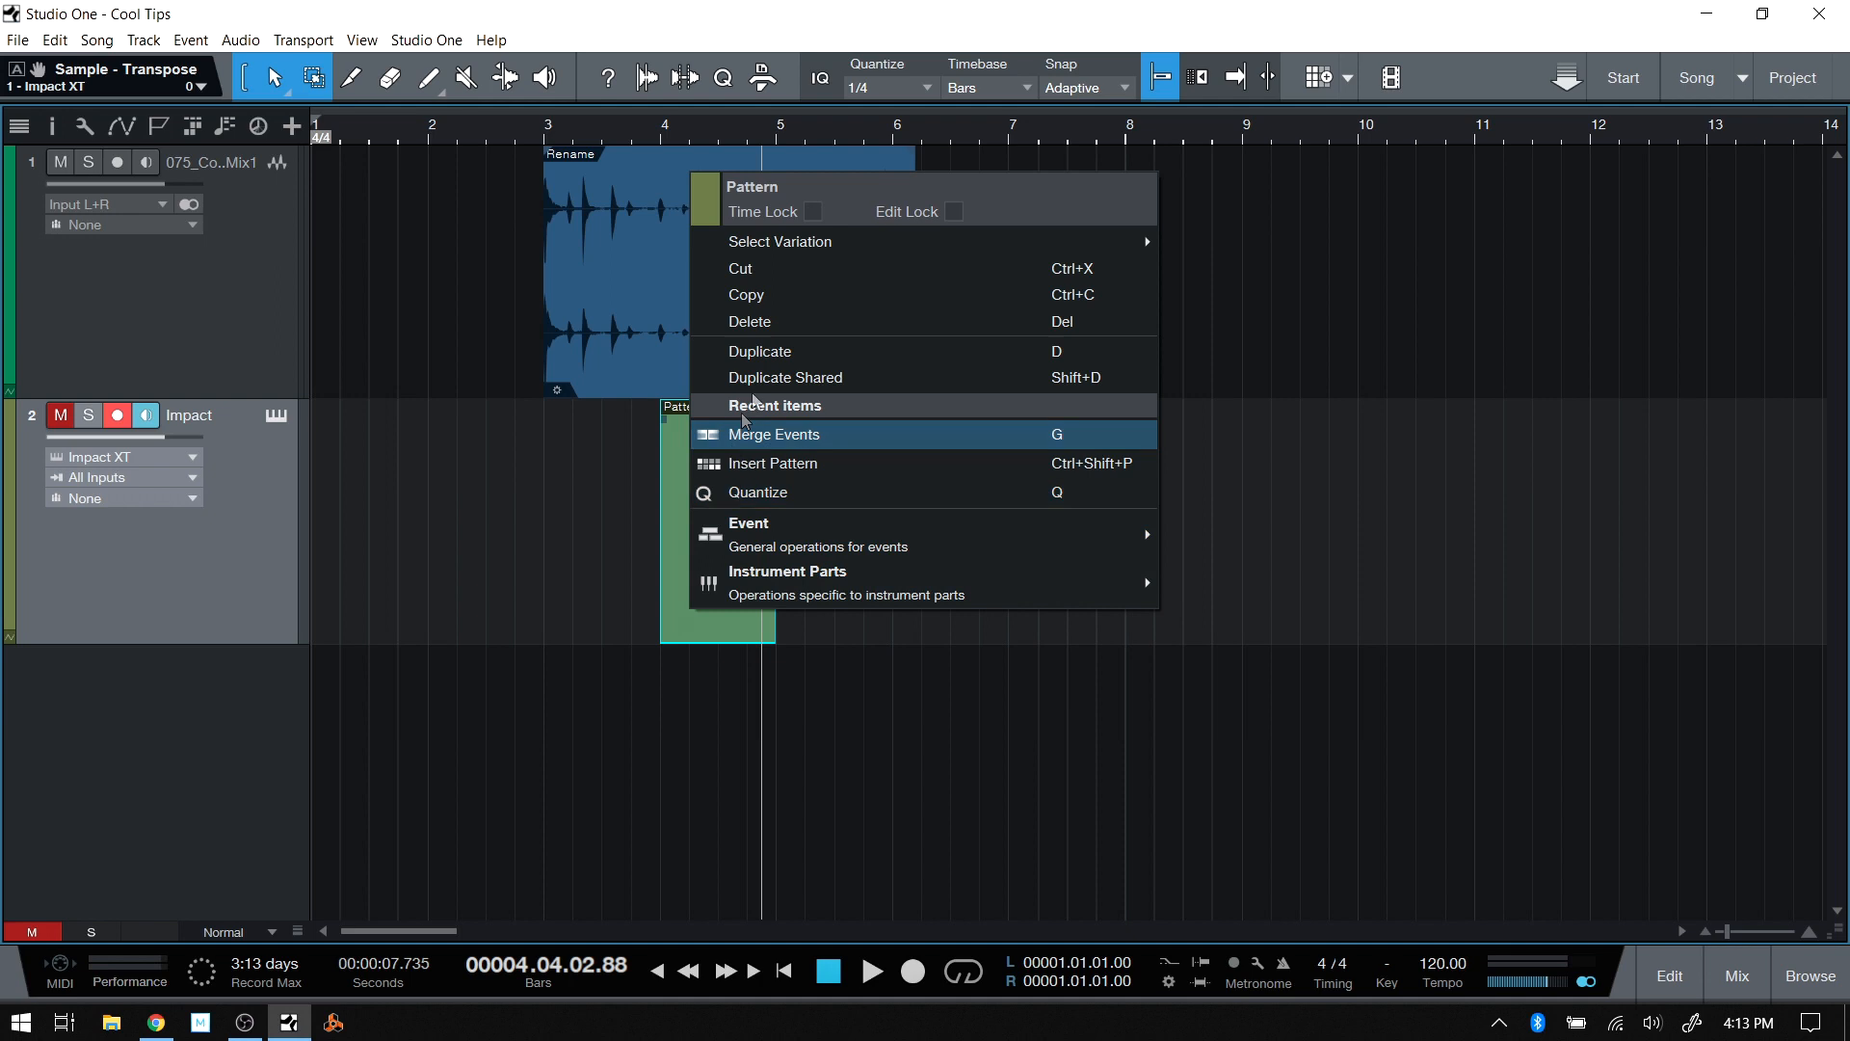
{"action": "mouse_move", "coordinate": [808, 590]}
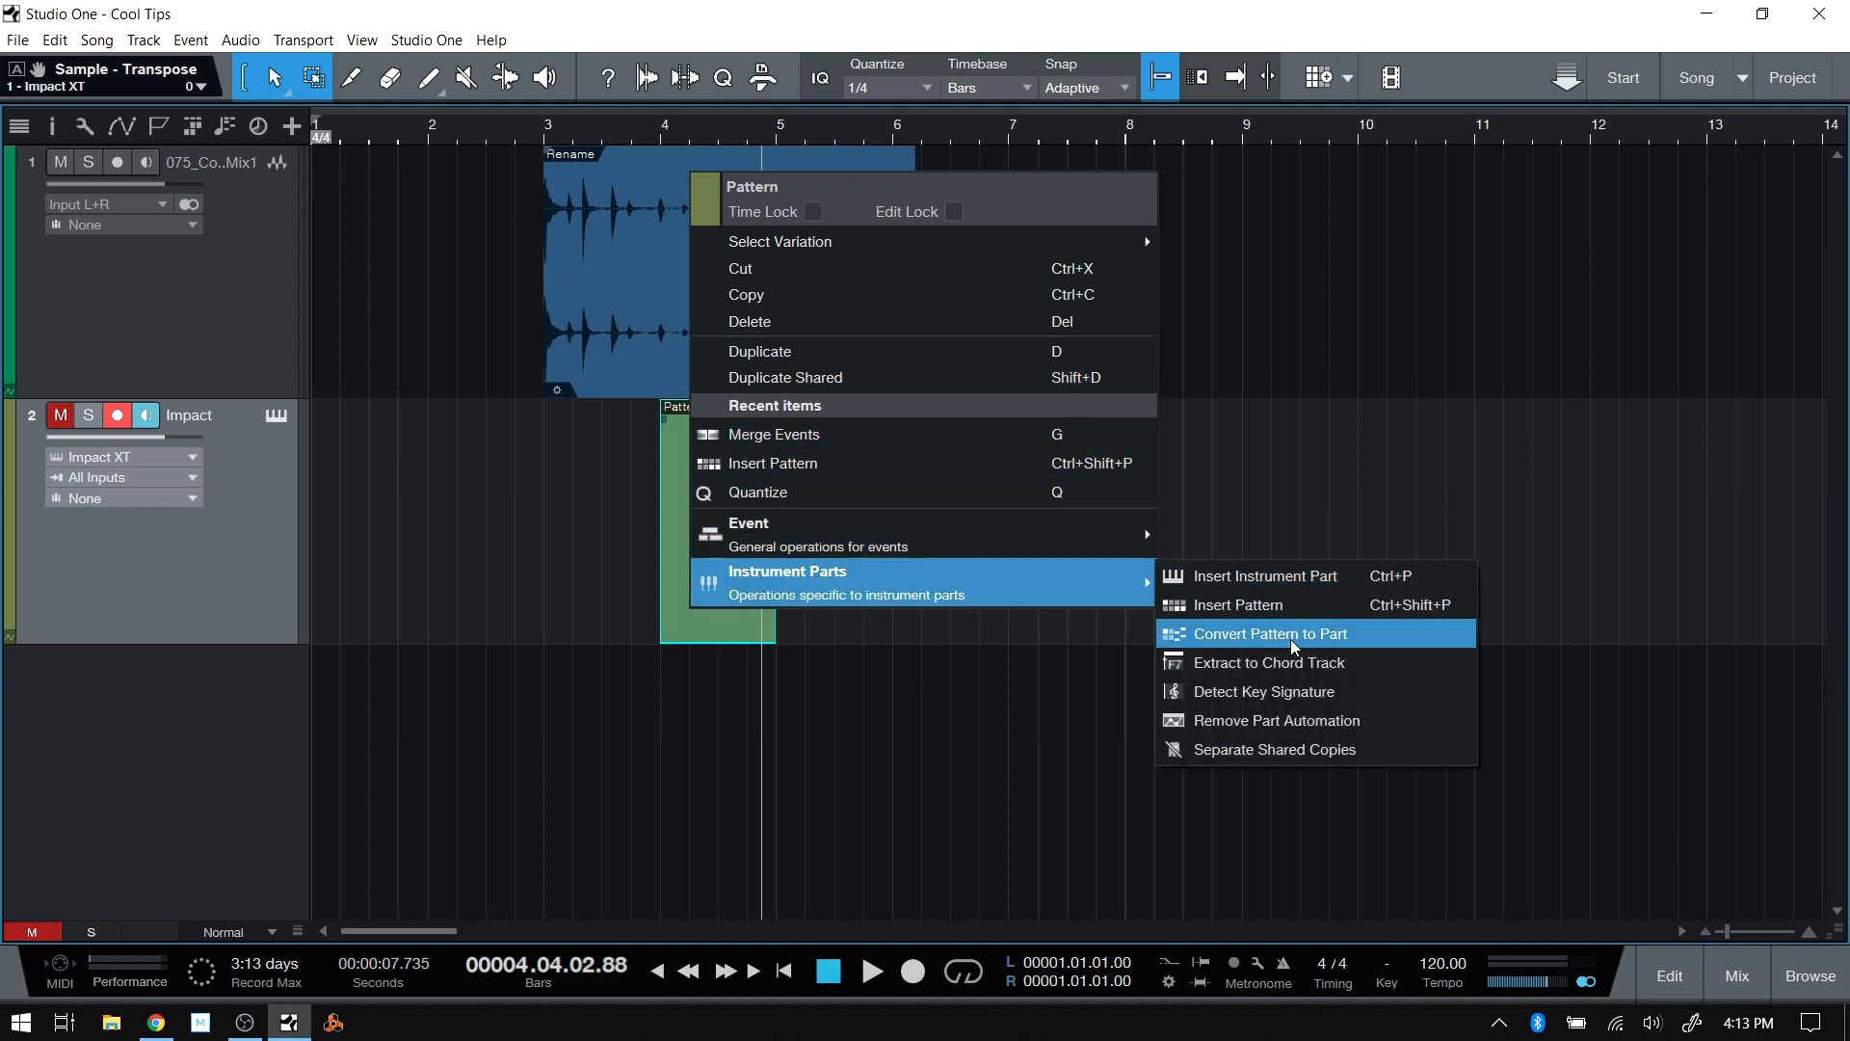
{"action": "left_click", "coordinate": [1696, 542]}
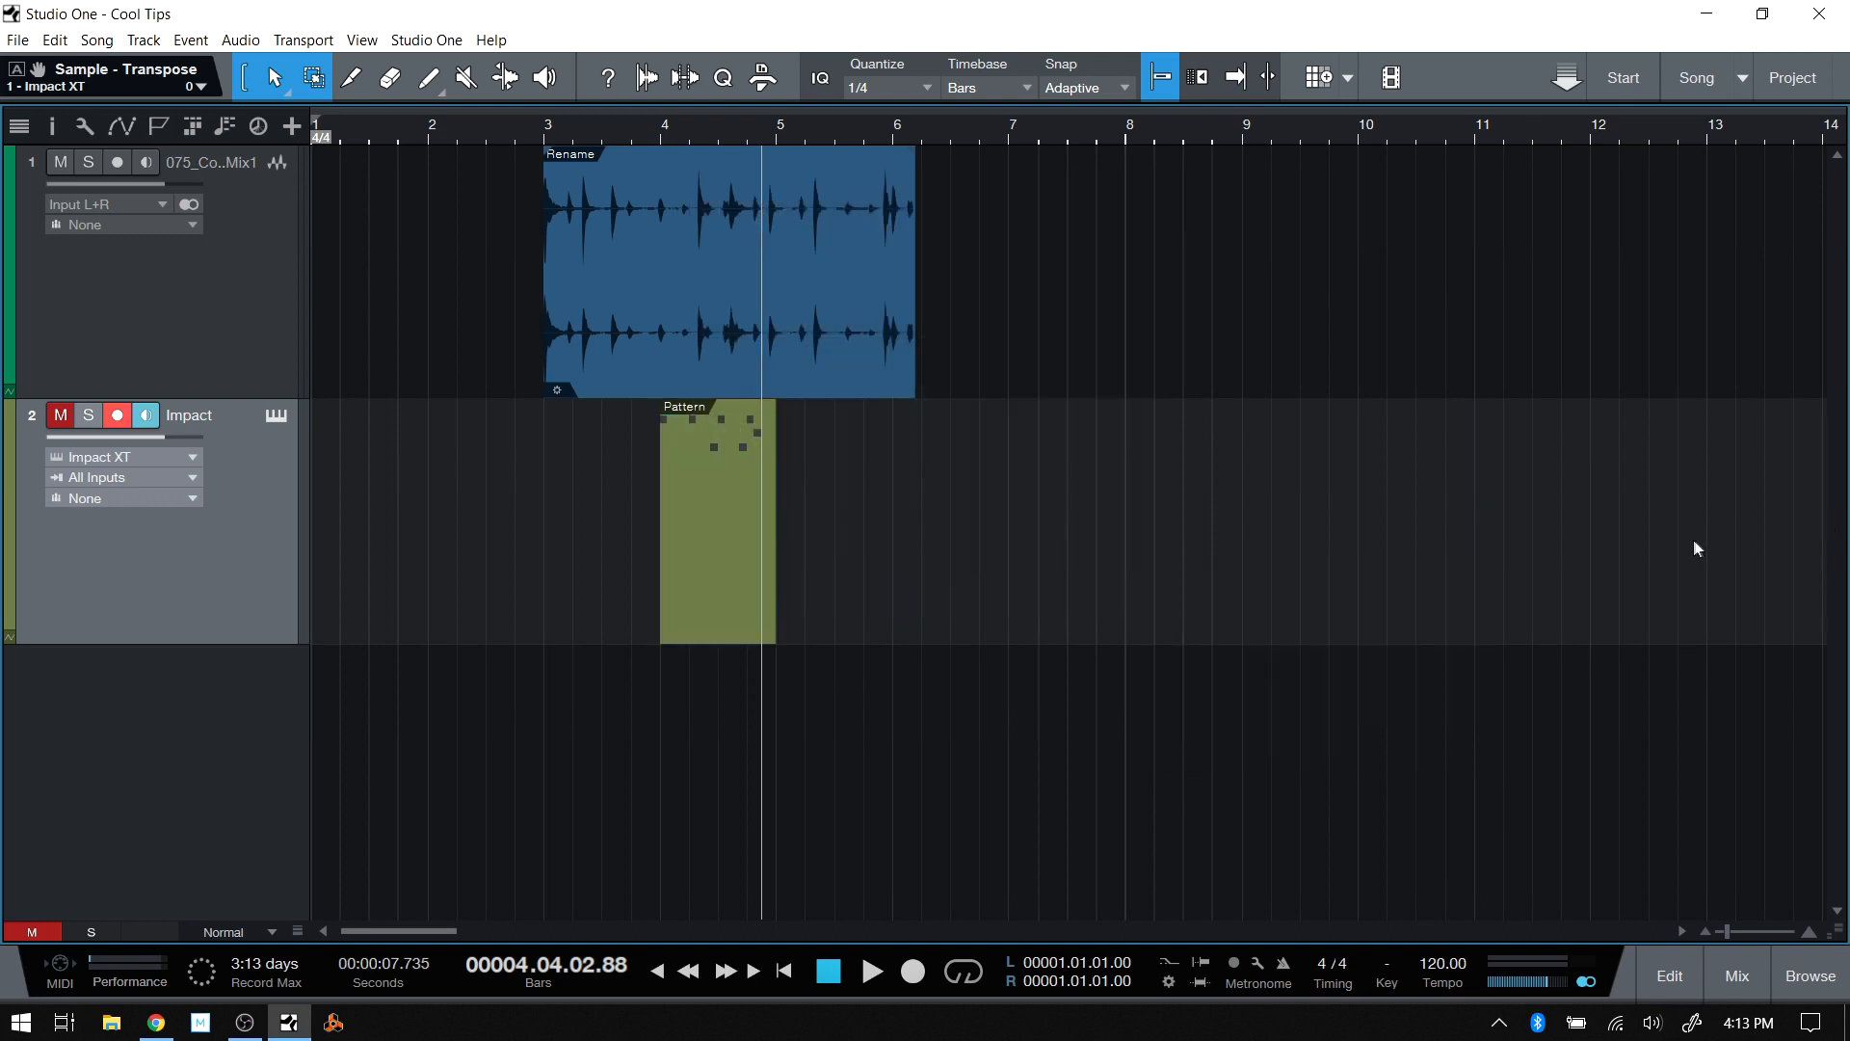
{"action": "double_click", "coordinate": [702, 628]}
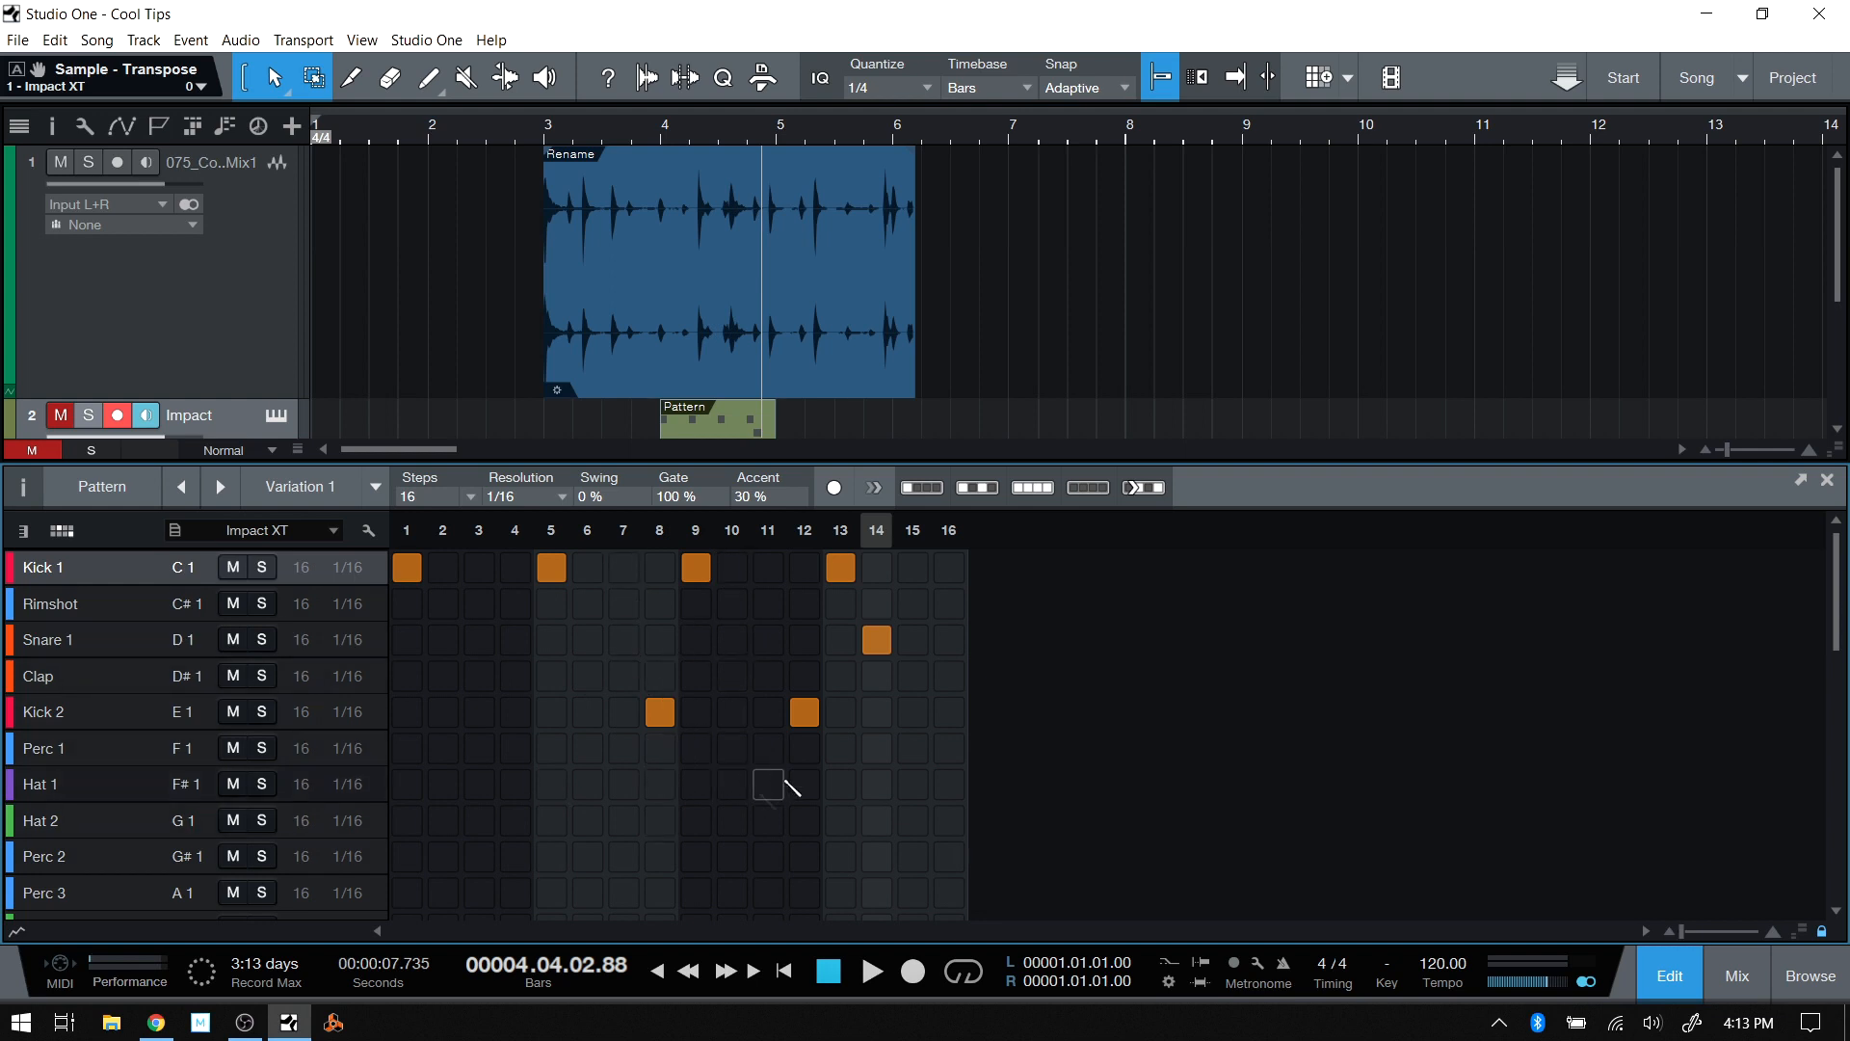
Close the pattern editor and convert the bar 4 pattern on the Impact track to an instrument part.
{"action": "left_click", "coordinate": [1679, 973]}
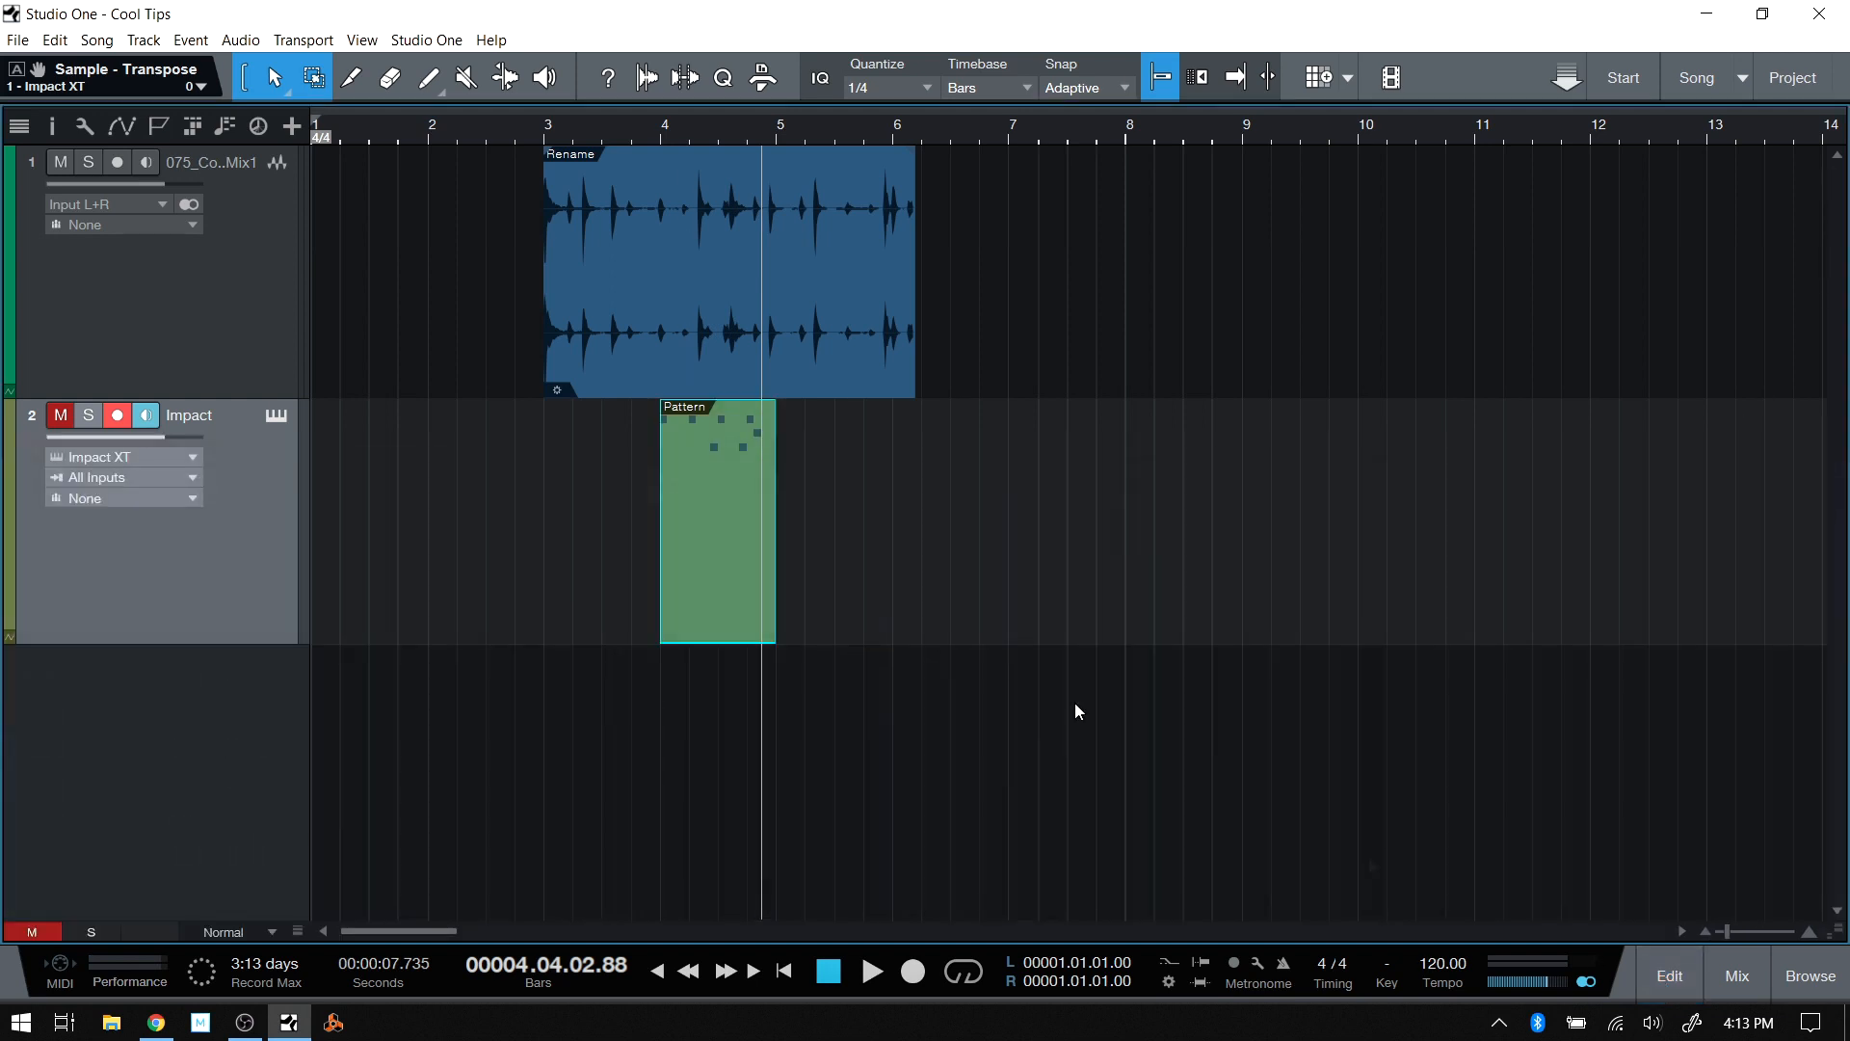
{"action": "right_click", "coordinate": [737, 615]}
{"action": "mouse_move", "coordinate": [929, 591]}
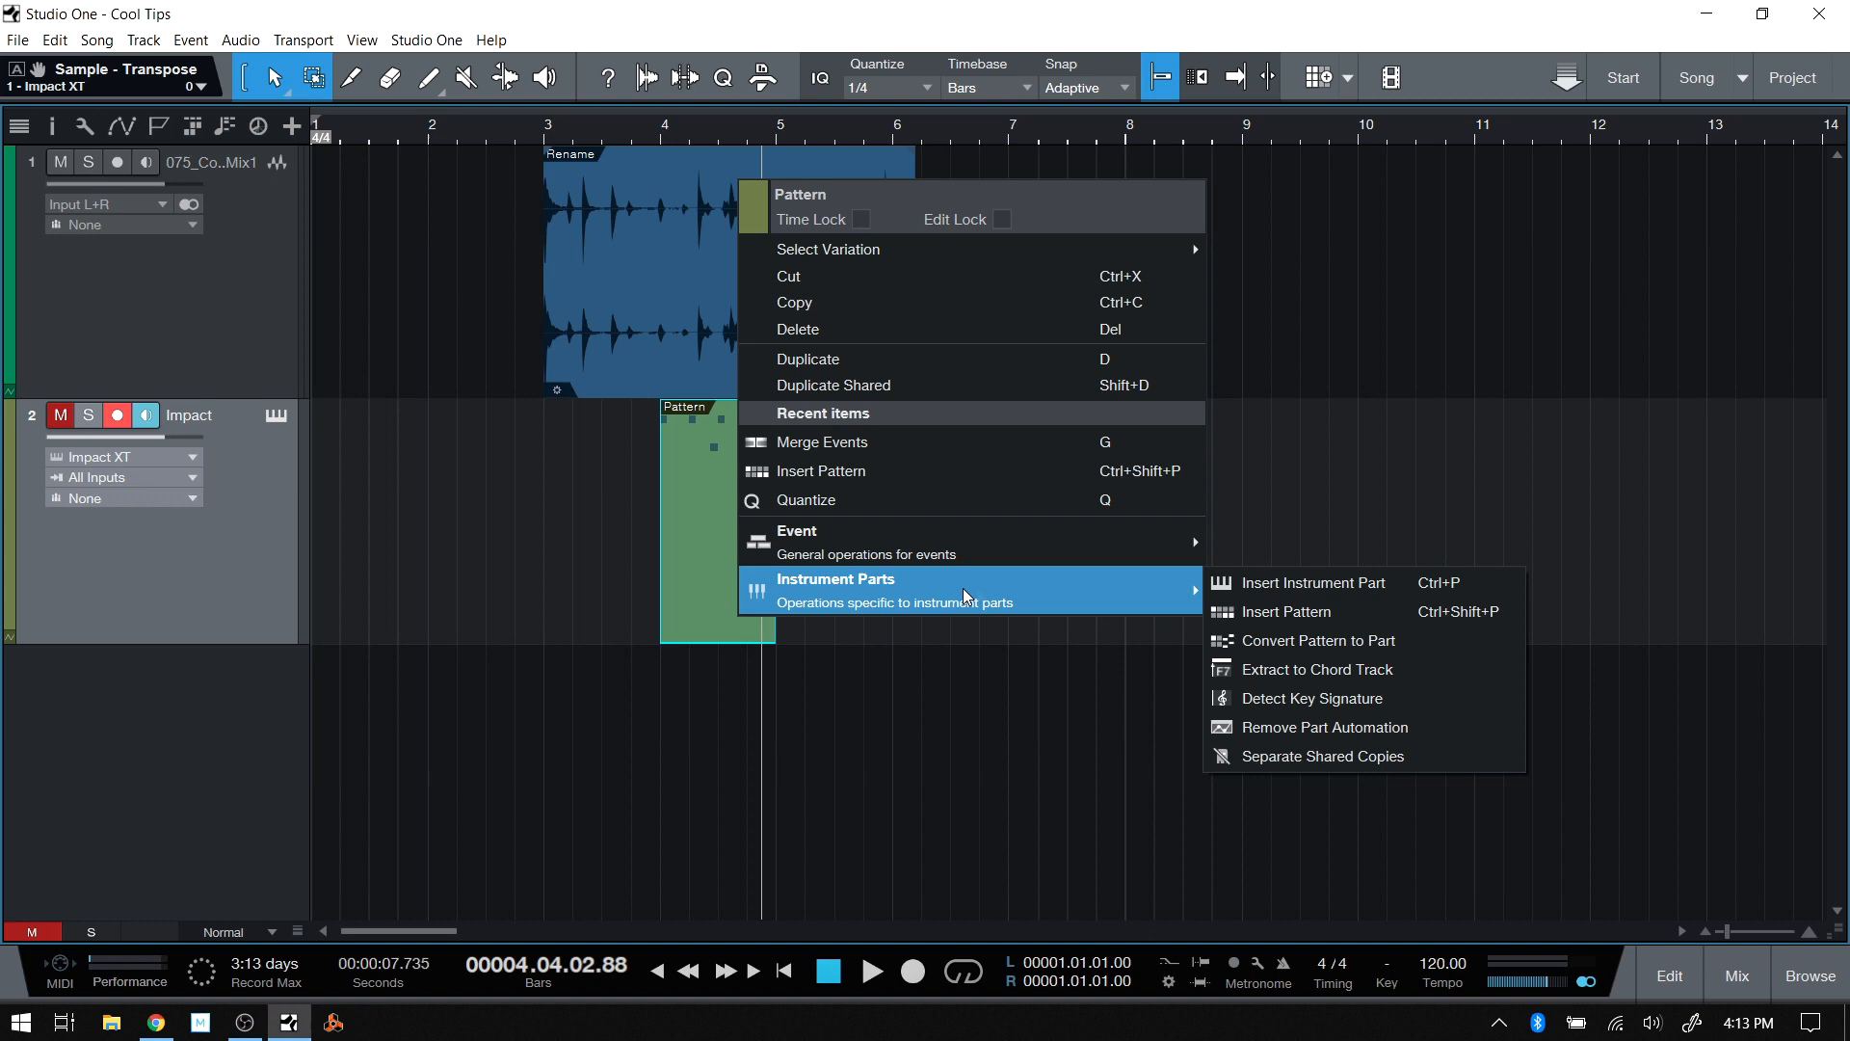
{"action": "left_click", "coordinate": [1331, 652]}
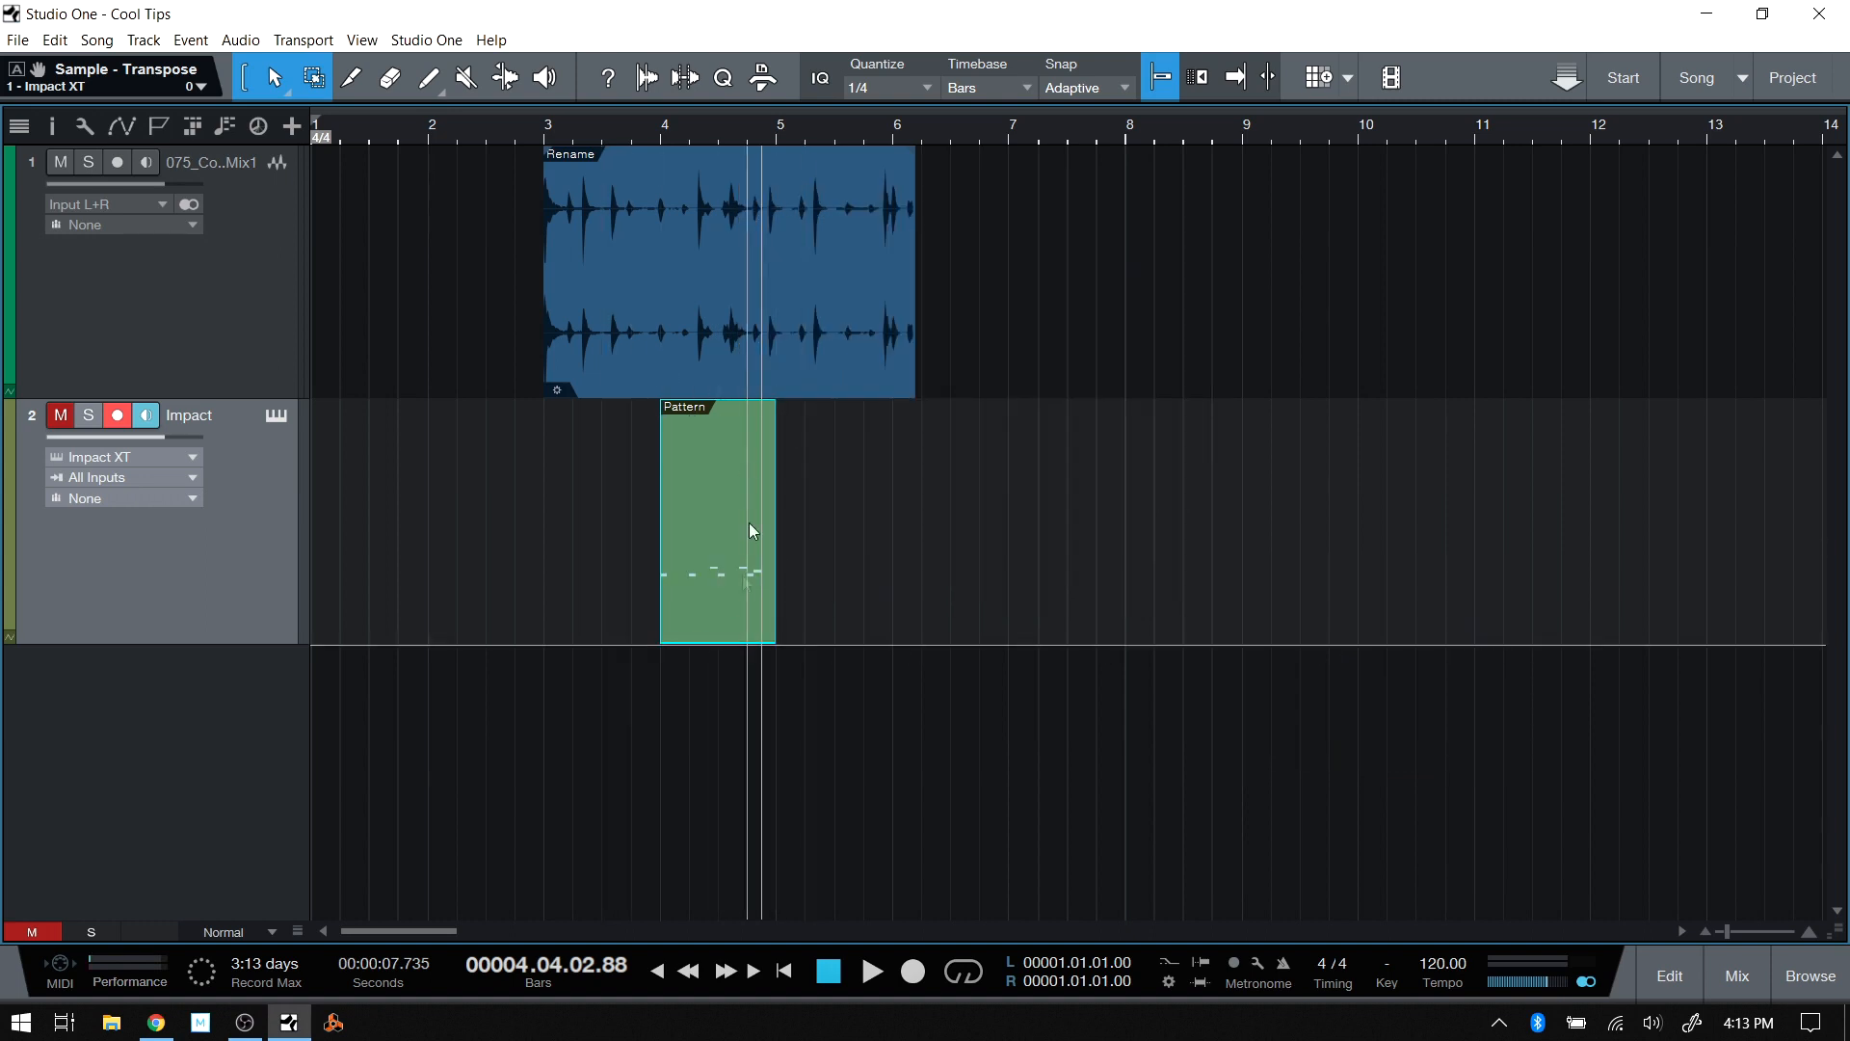
Open the converted bar 4 part in the note editor and set its quantize value to 1/16.
{"action": "double_click", "coordinate": [714, 621]}
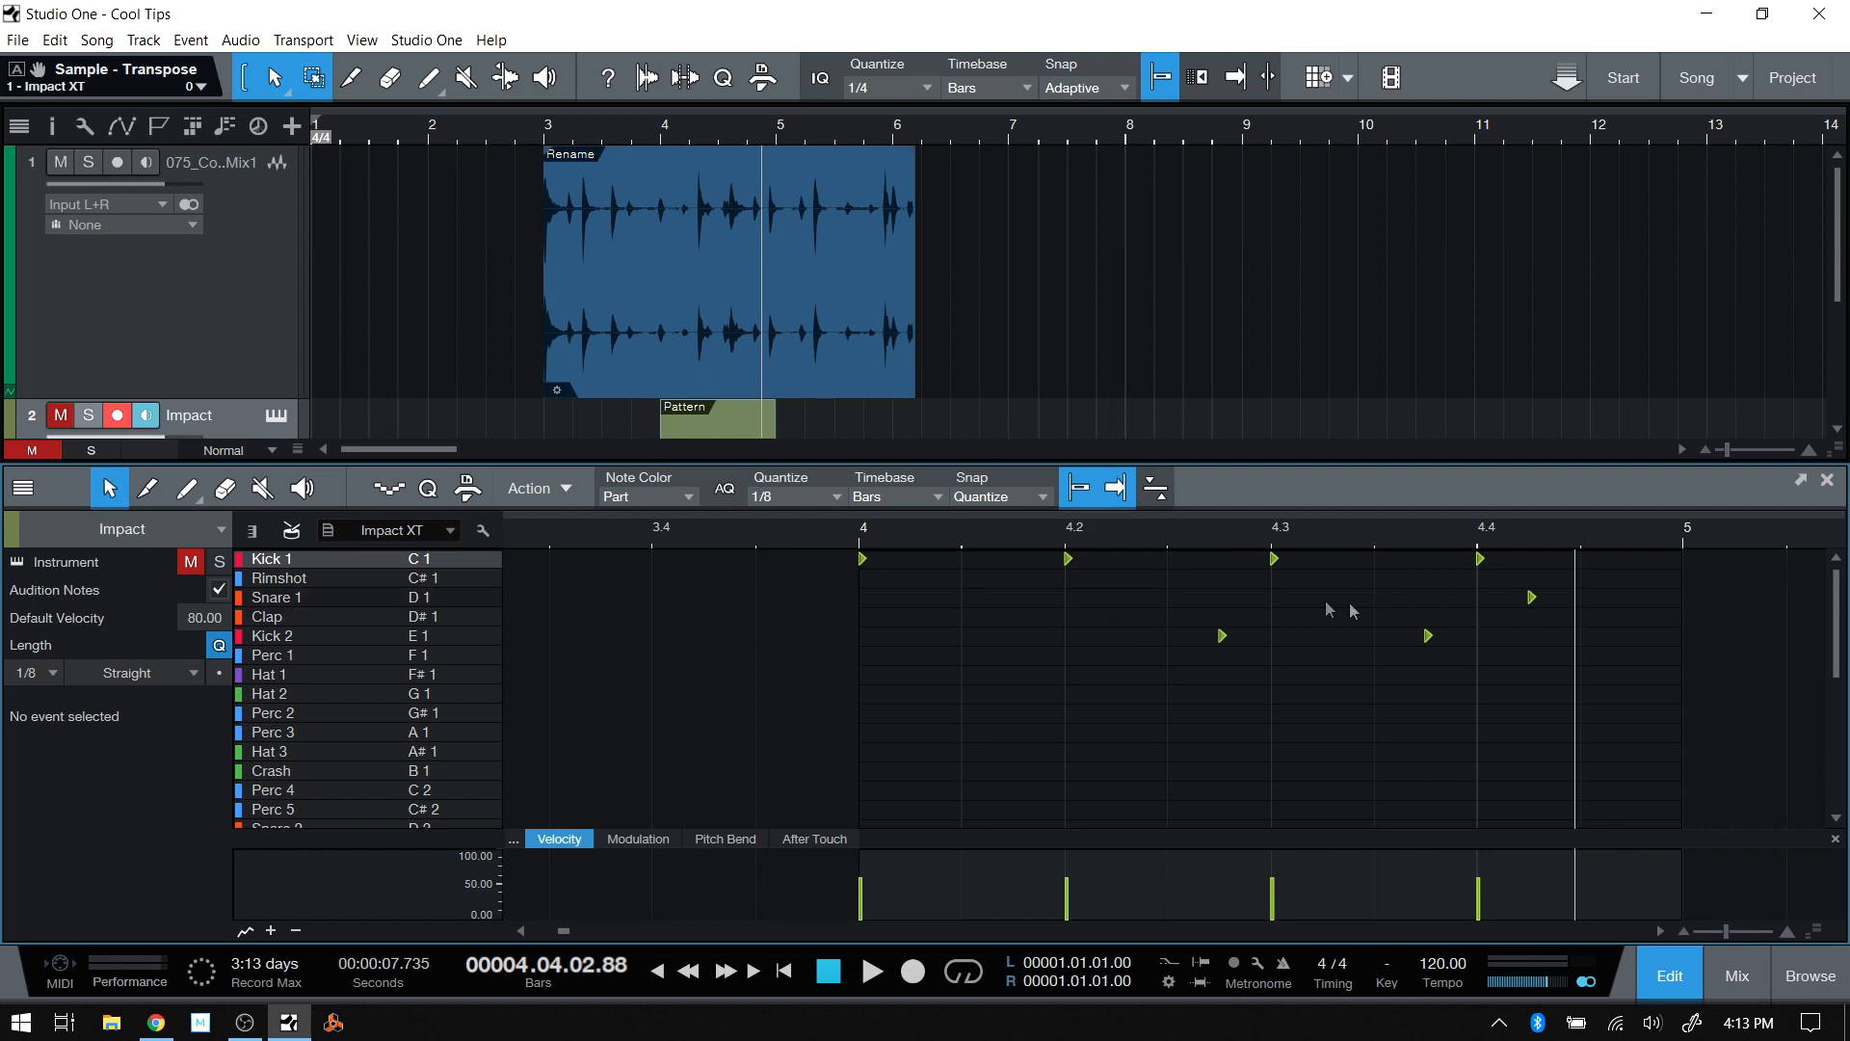
{"action": "left_click_drag", "start_coordinate": [1173, 544], "coordinate": [1076, 588]}
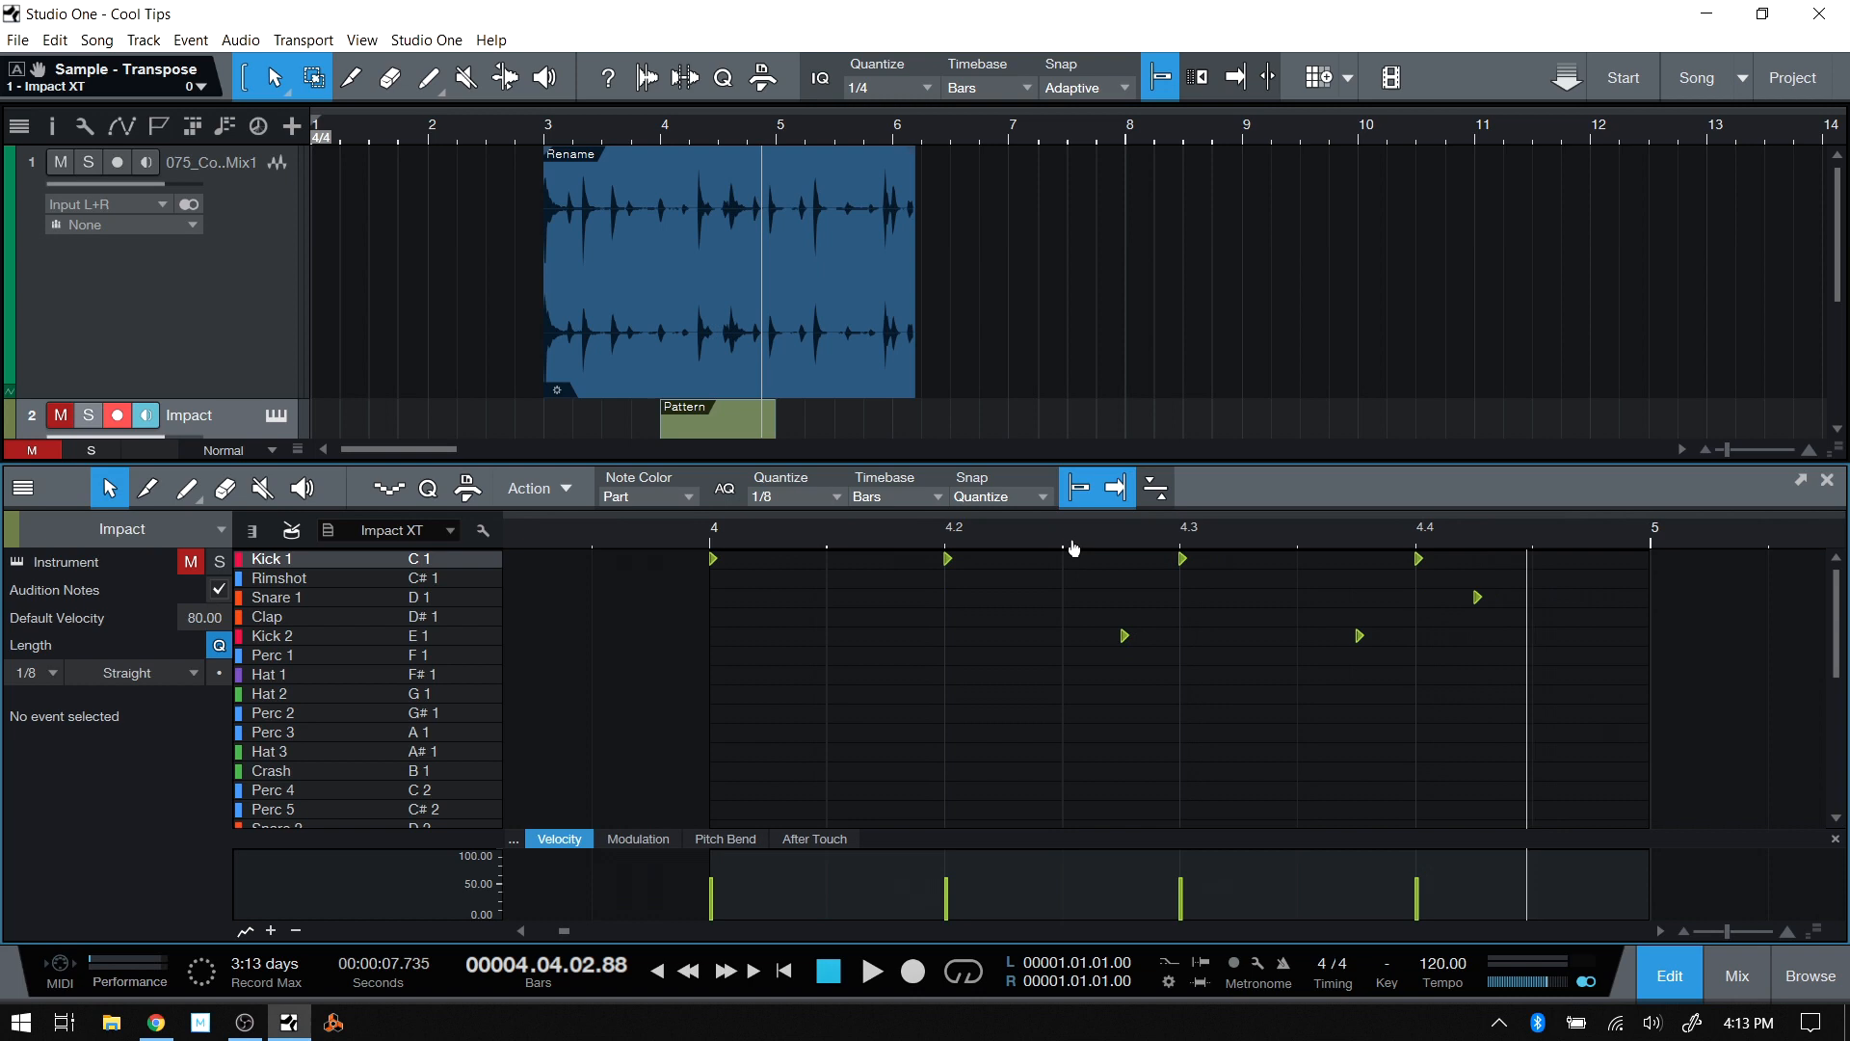
{"action": "left_click", "coordinate": [796, 495]}
{"action": "left_click", "coordinate": [1036, 536]}
Humanize all Kick 1 notes with a velocity range of -15% to 15% and a note start range of -0.00.25 to 0.00.25.
{"action": "key", "text": "ctrl+shift+a"}
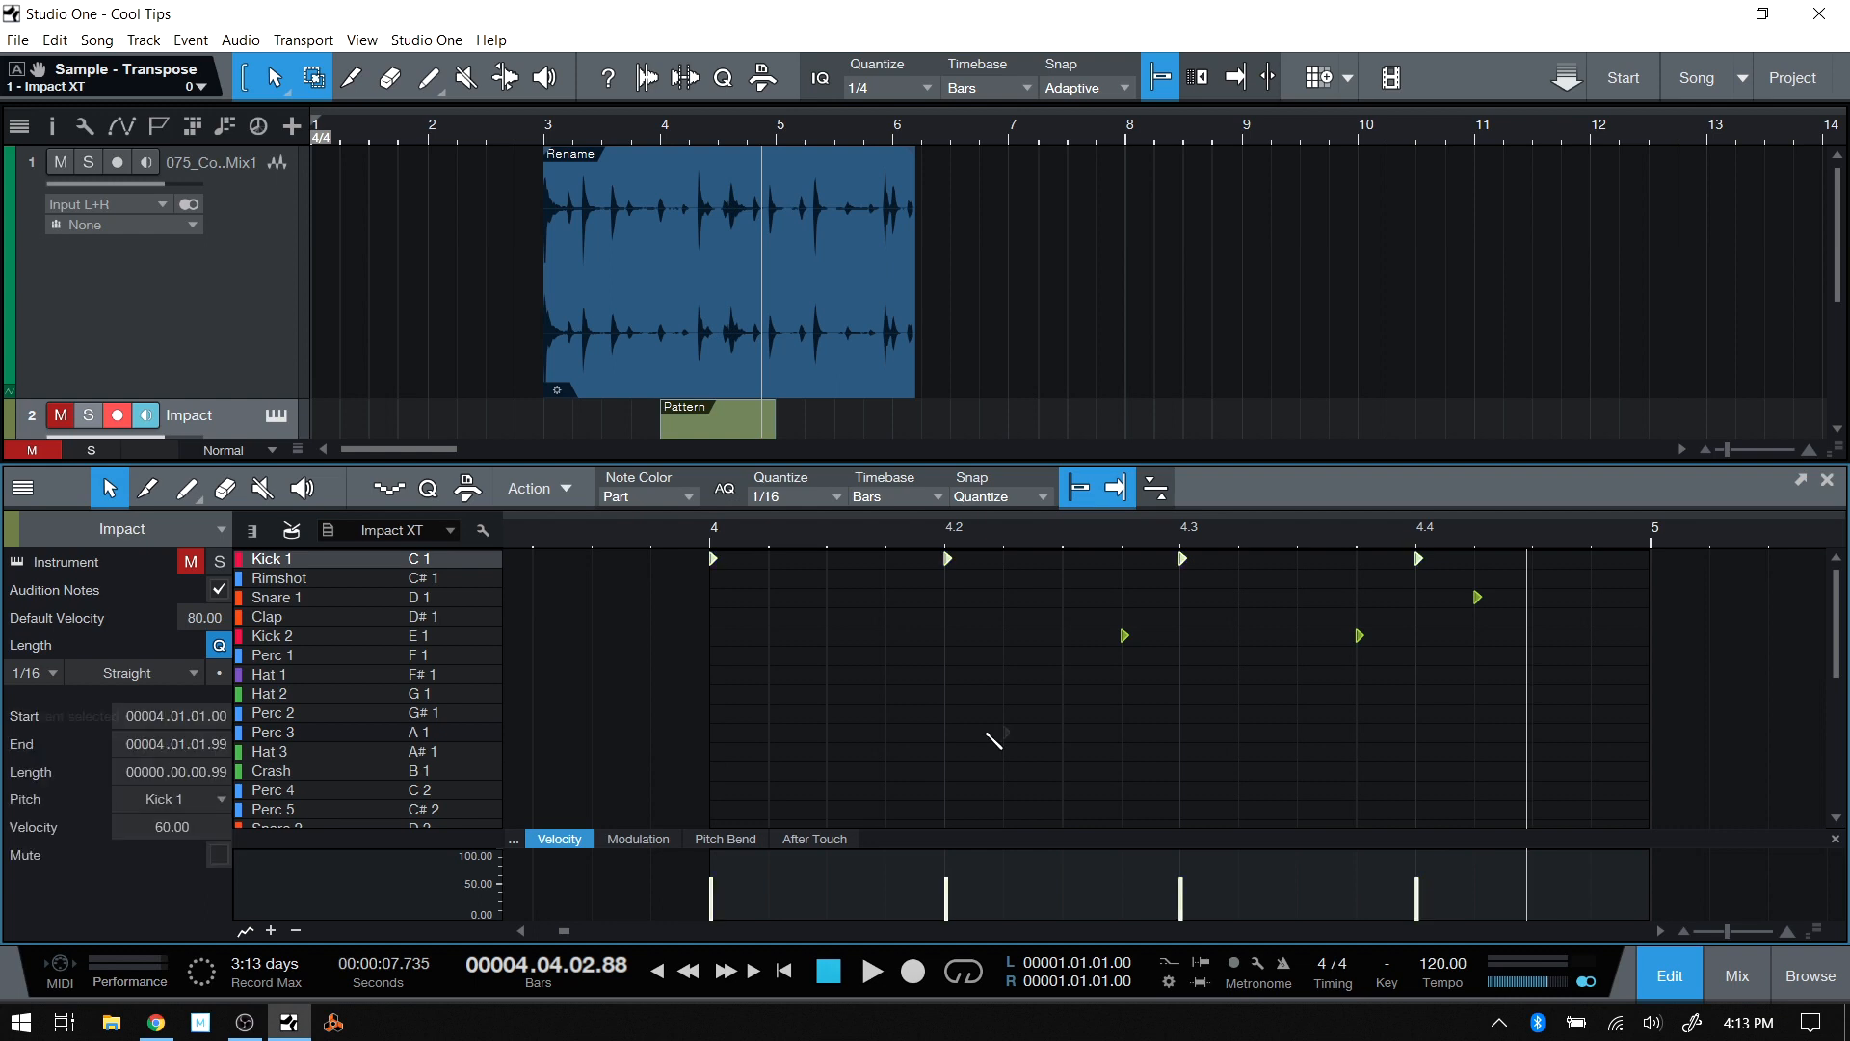
{"action": "left_click", "coordinate": [568, 489]}
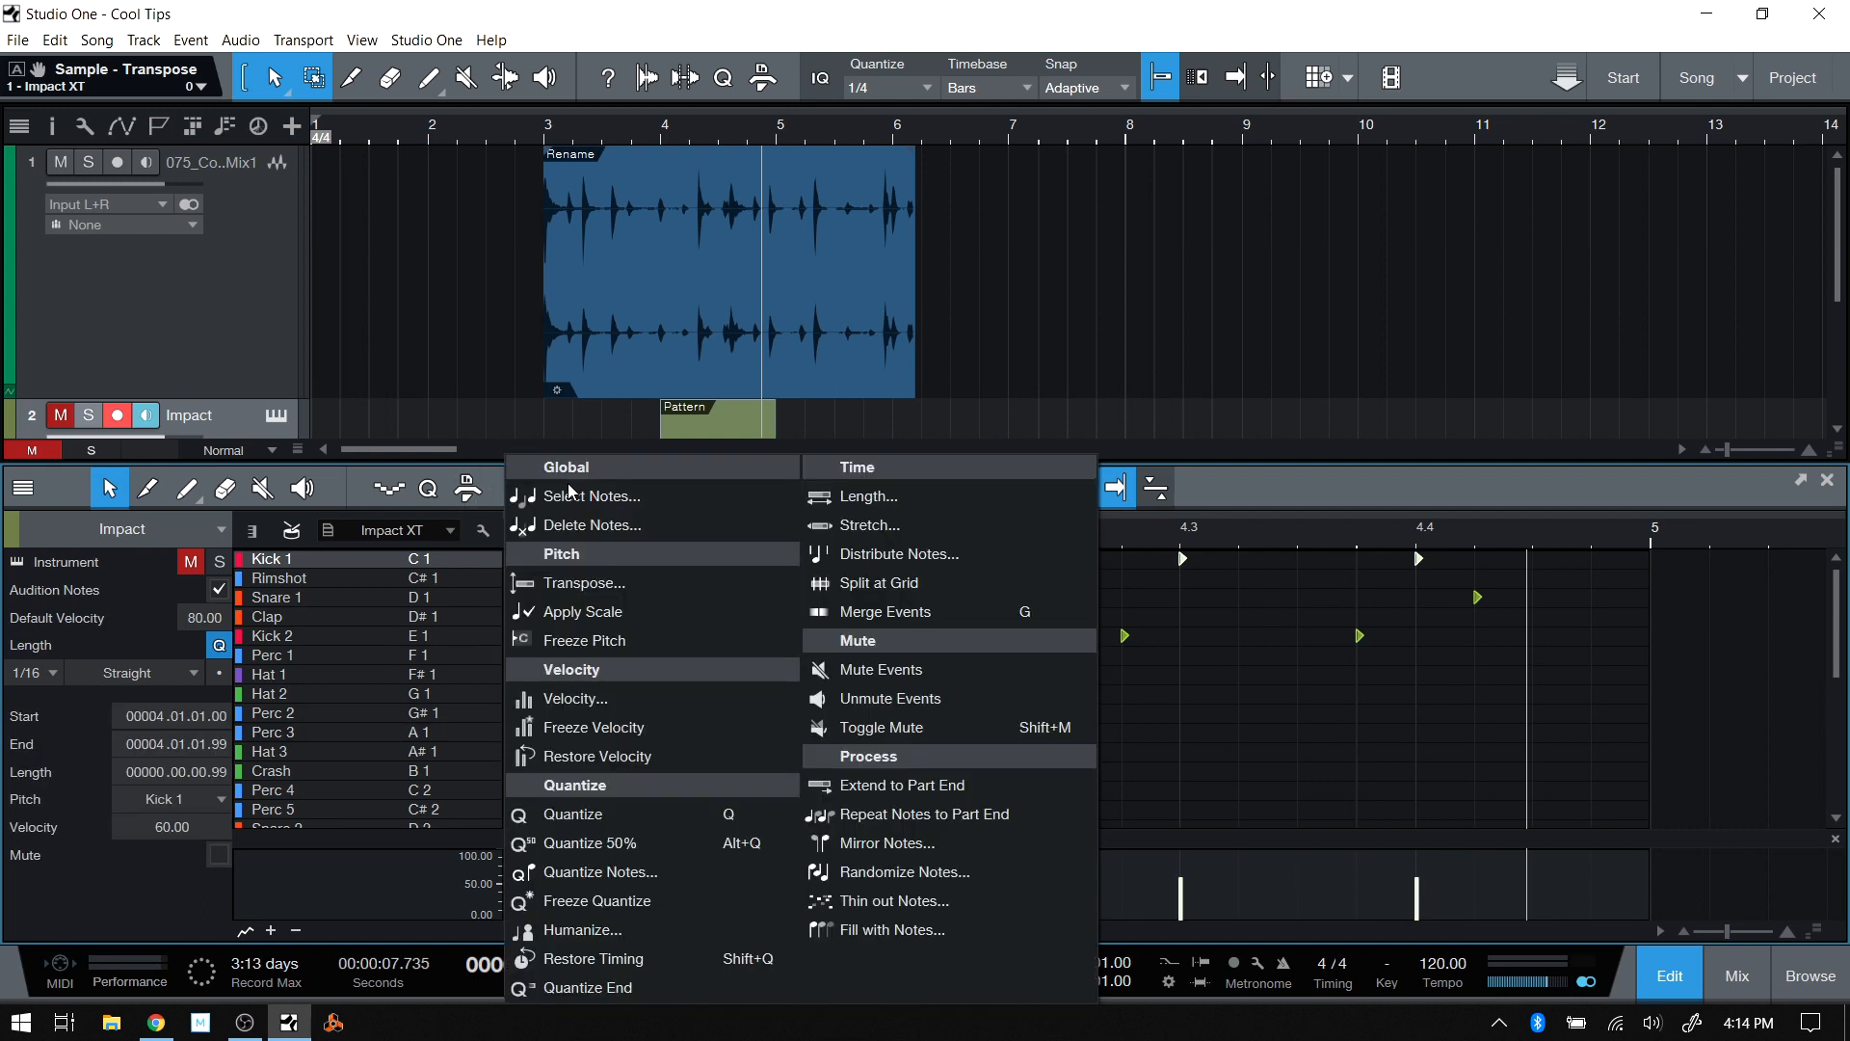
{"action": "left_click", "coordinate": [609, 931]}
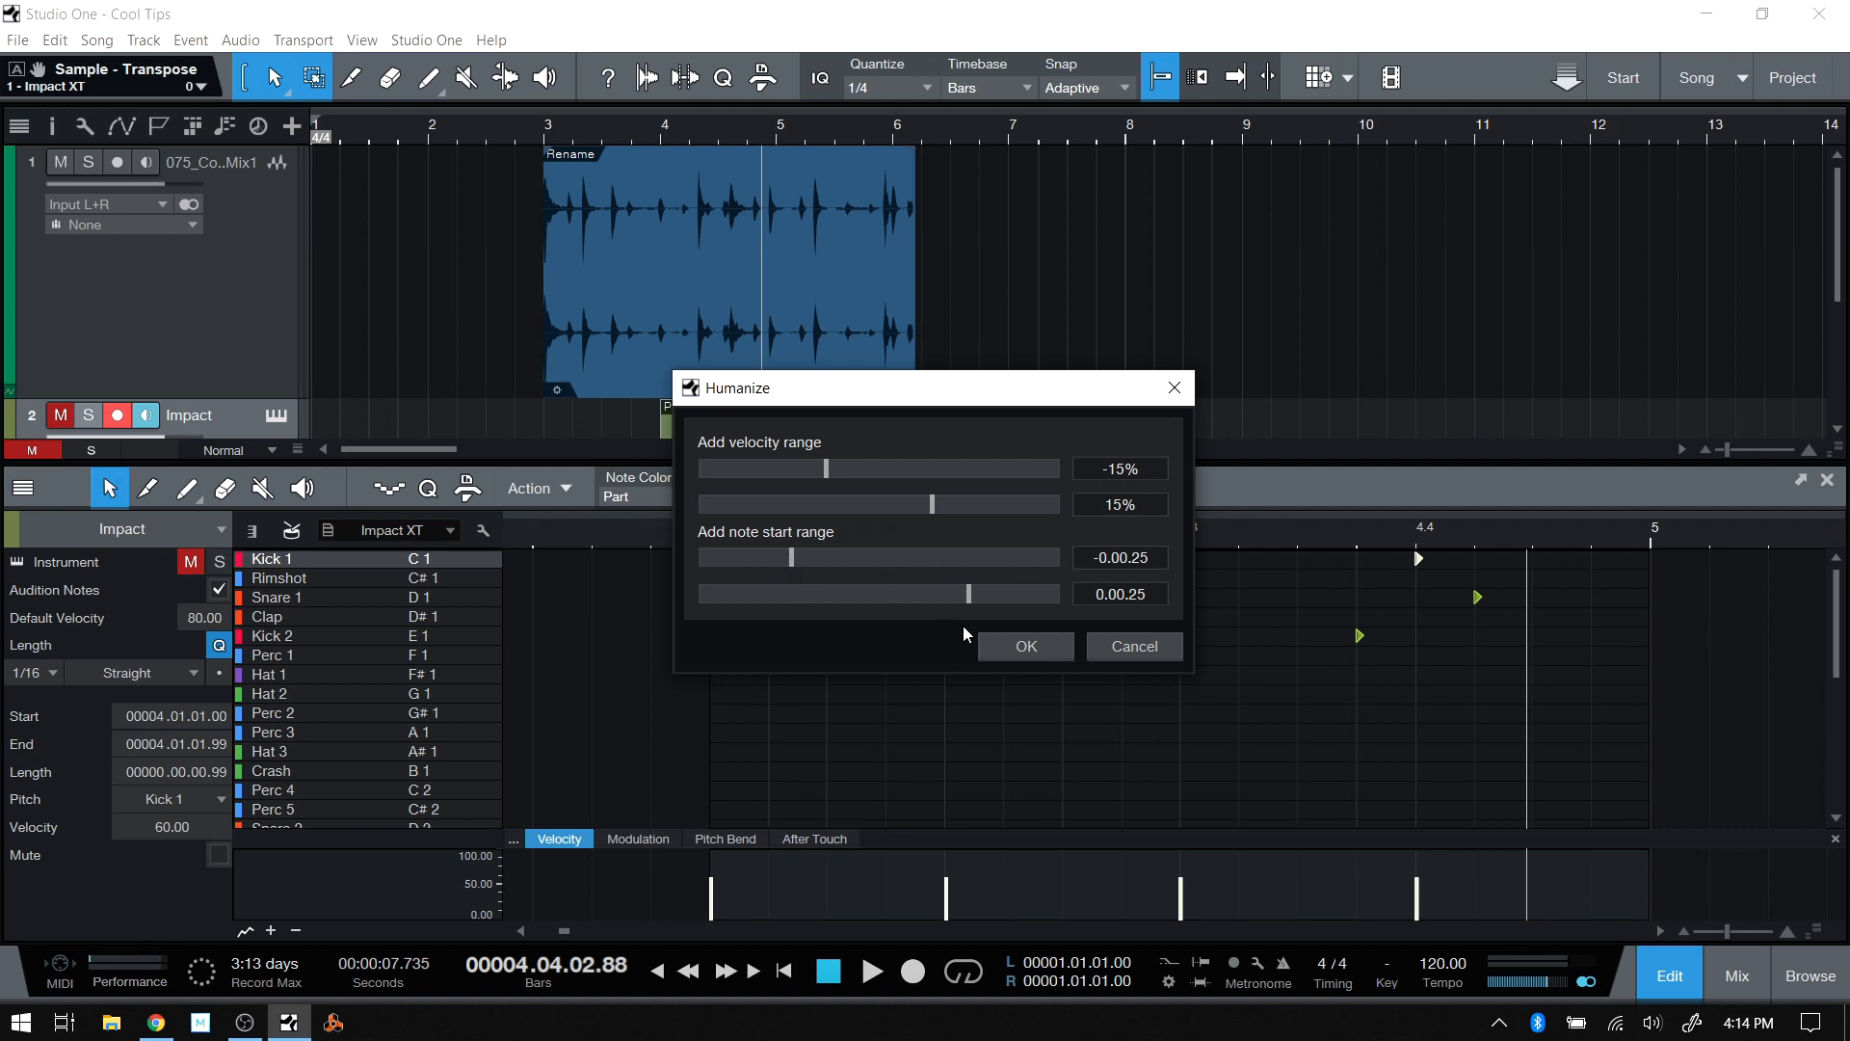
{"action": "left_click", "coordinate": [1039, 644]}
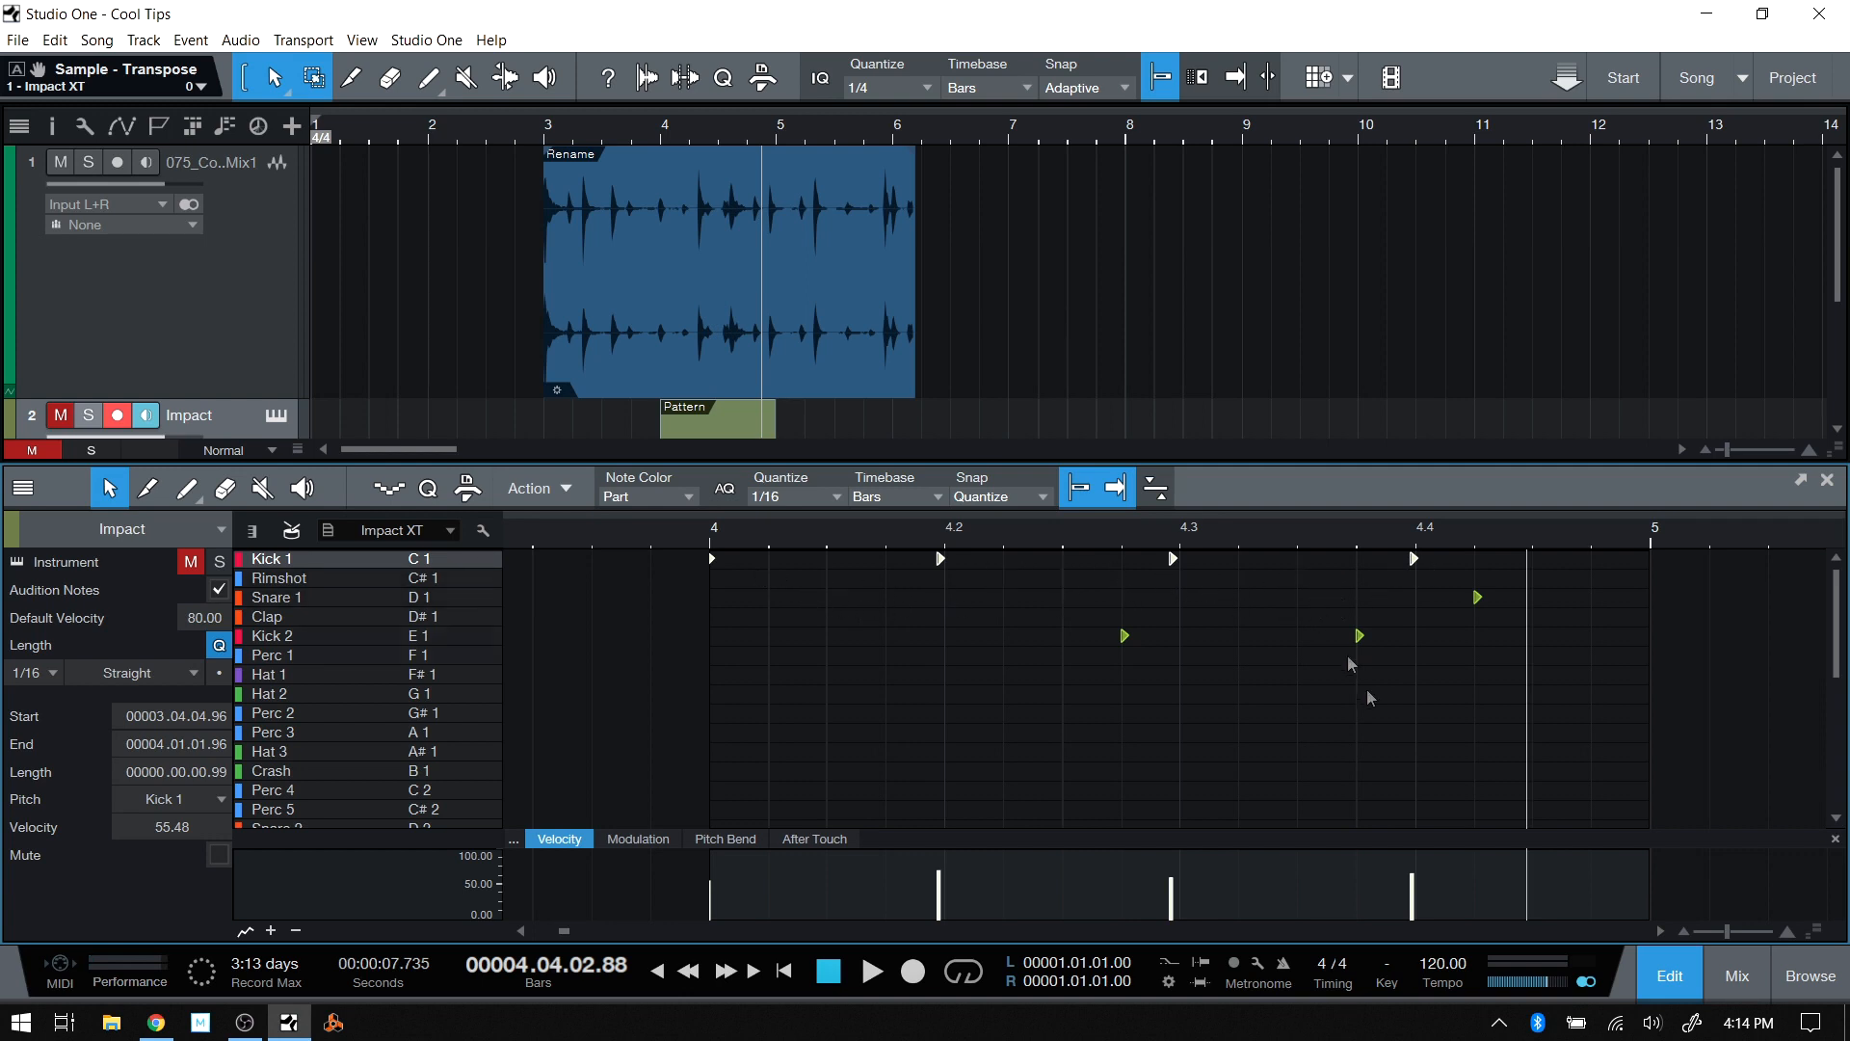
{"action": "left_click", "coordinate": [1001, 775]}
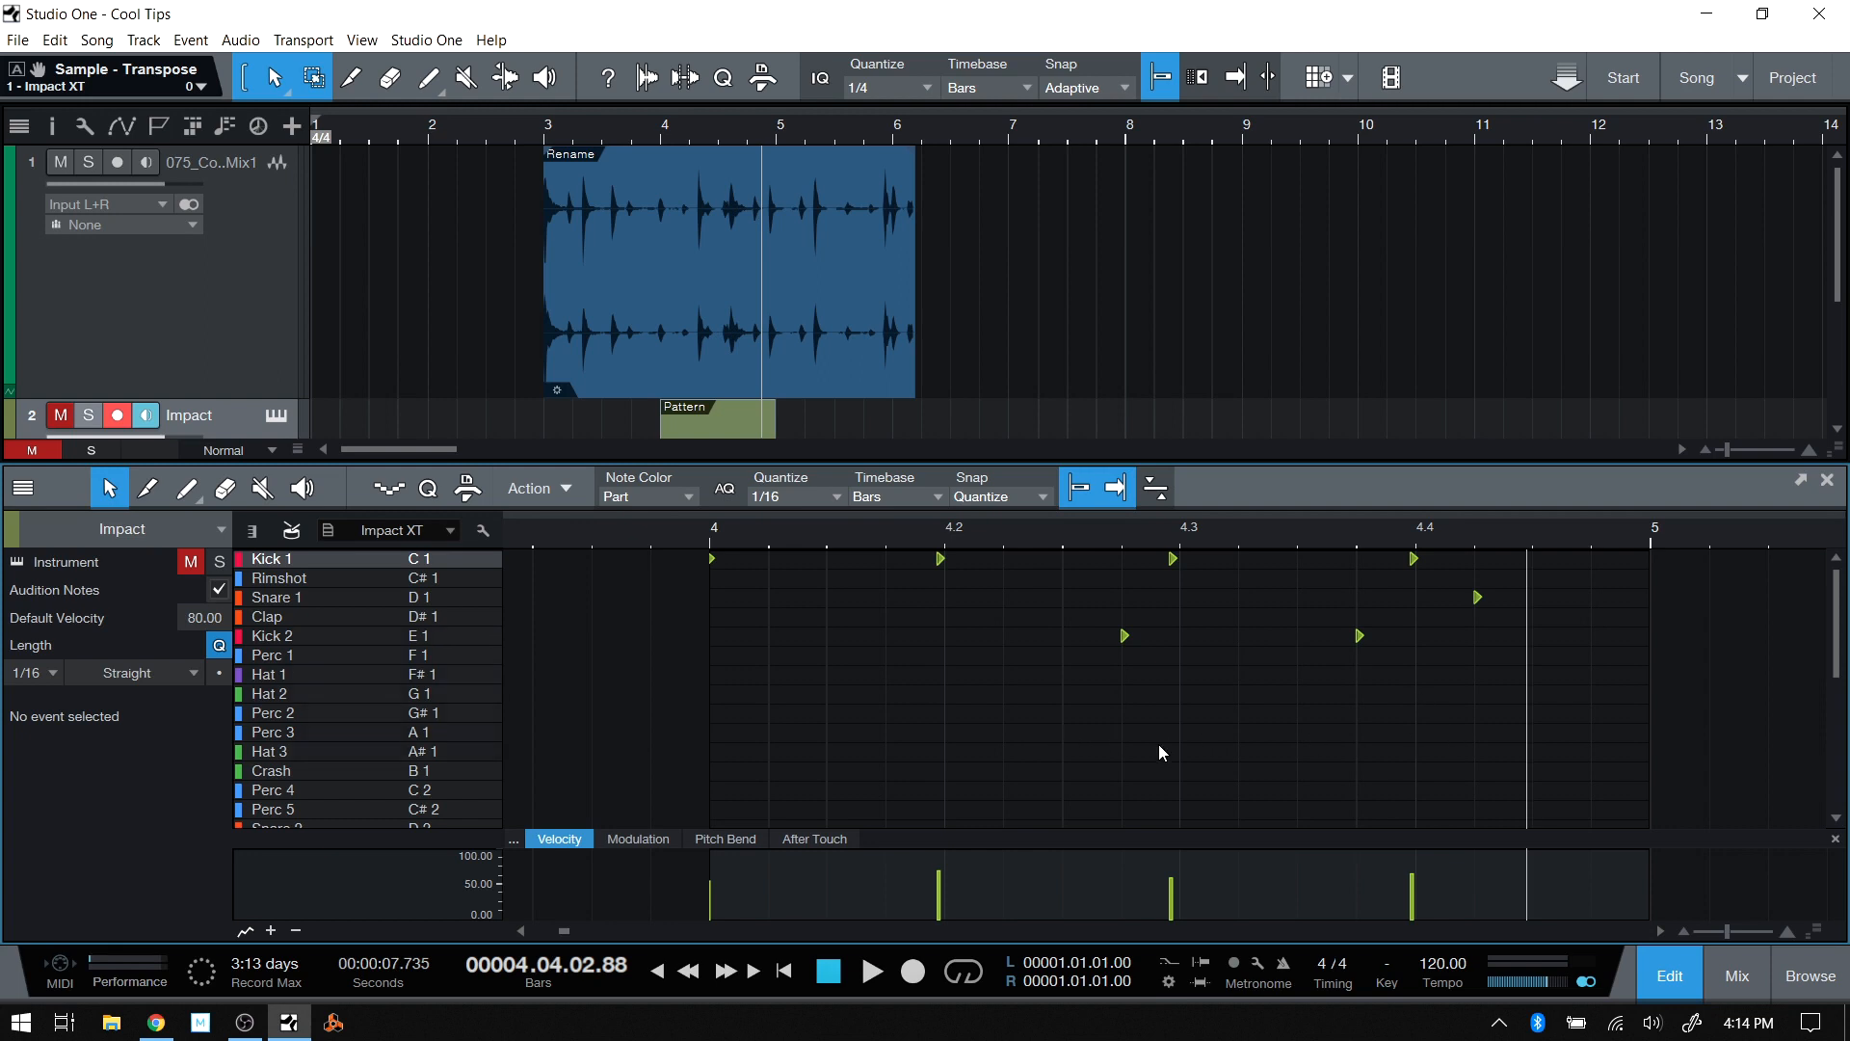
Select every note in the part, including Snare 1 and Kick 2, and apply Humanize to them all.
{"action": "key", "text": "ctrl+a"}
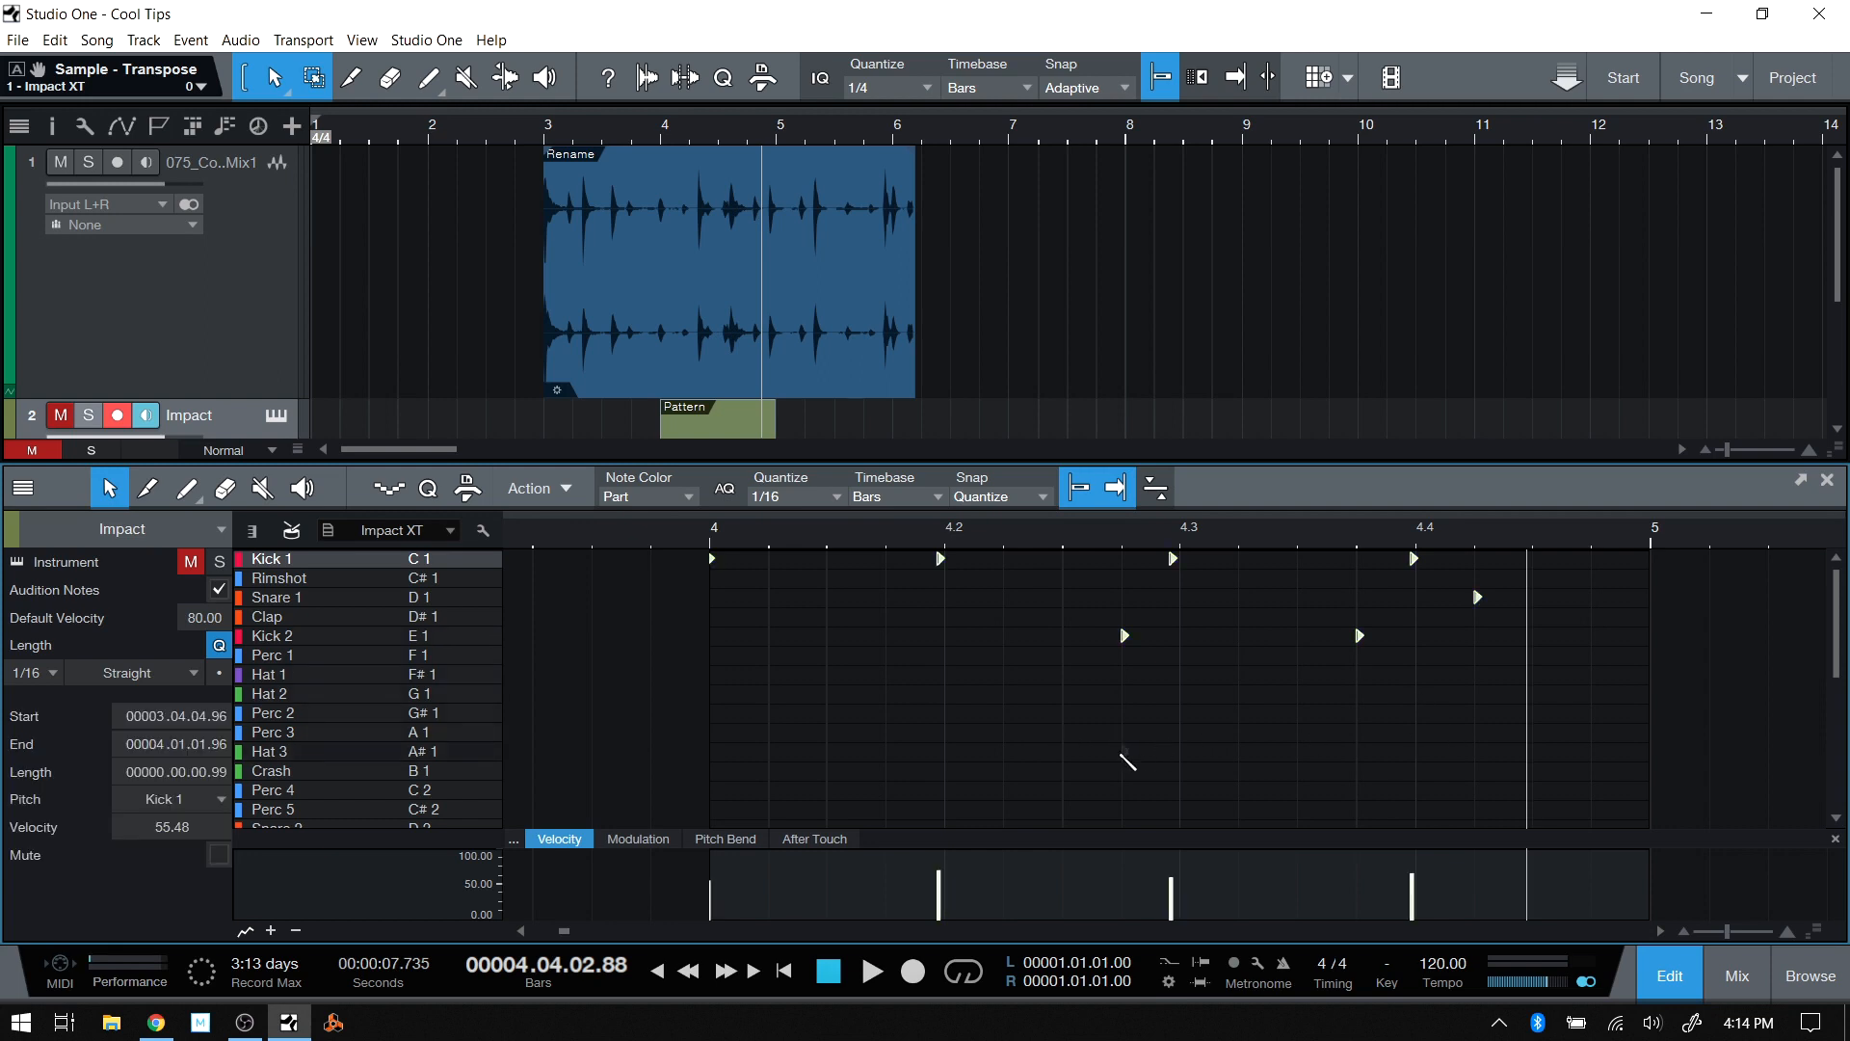
{"action": "left_click", "coordinate": [567, 493]}
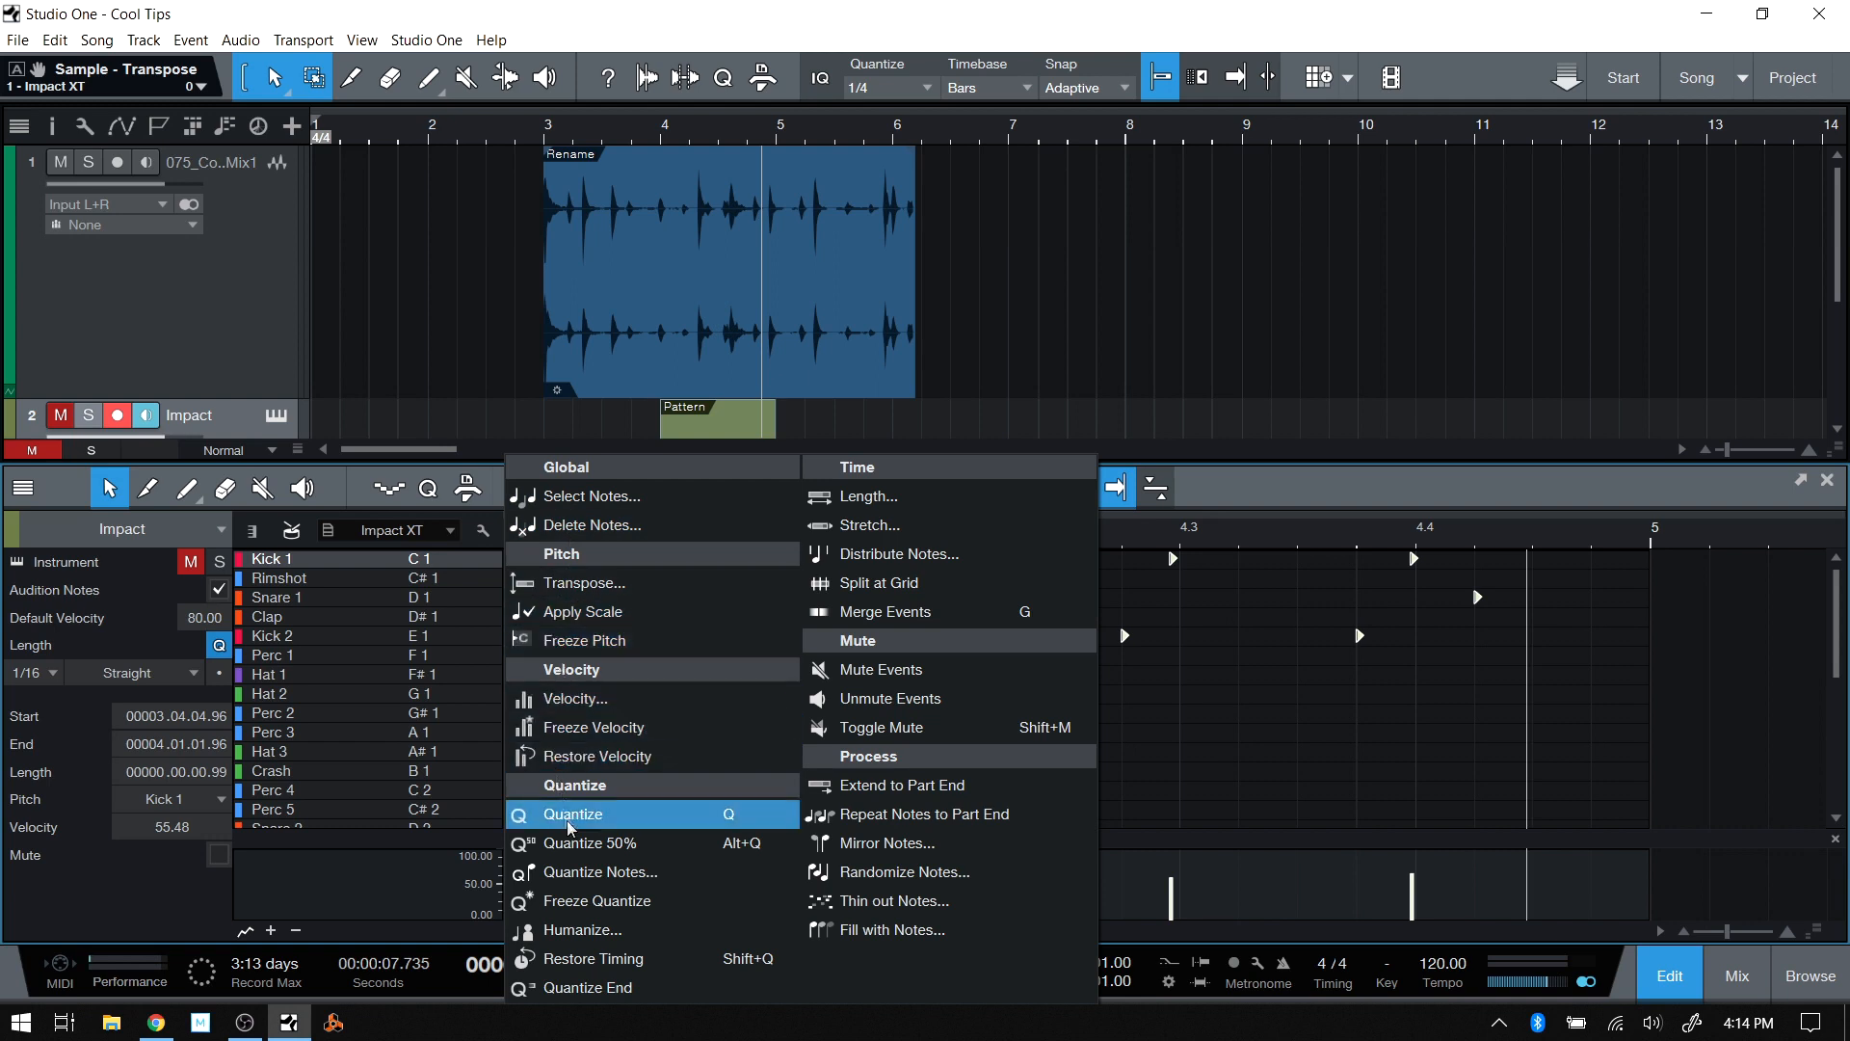
{"action": "left_click", "coordinate": [584, 929]}
{"action": "left_click", "coordinate": [1027, 651]}
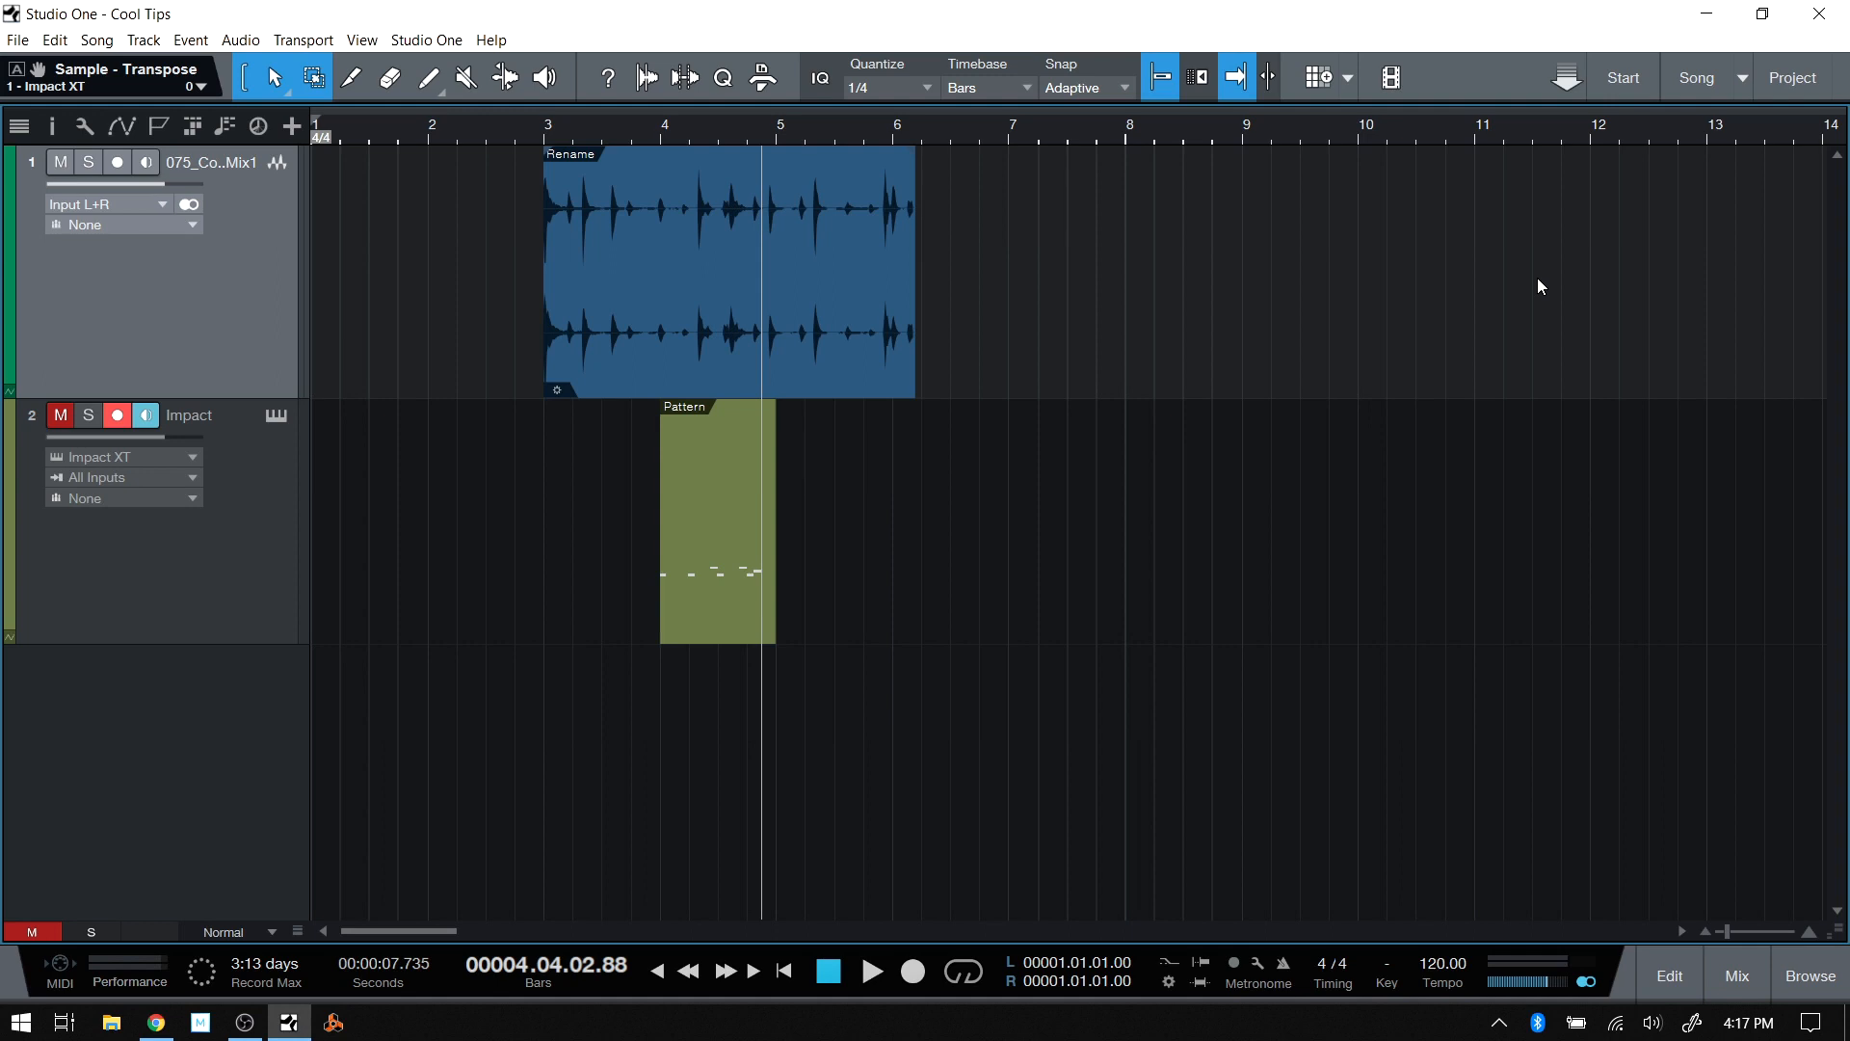
Reopen the humanized bar 4 part in the note editor and look through its available note actions.
{"action": "left_click", "coordinate": [717, 601]}
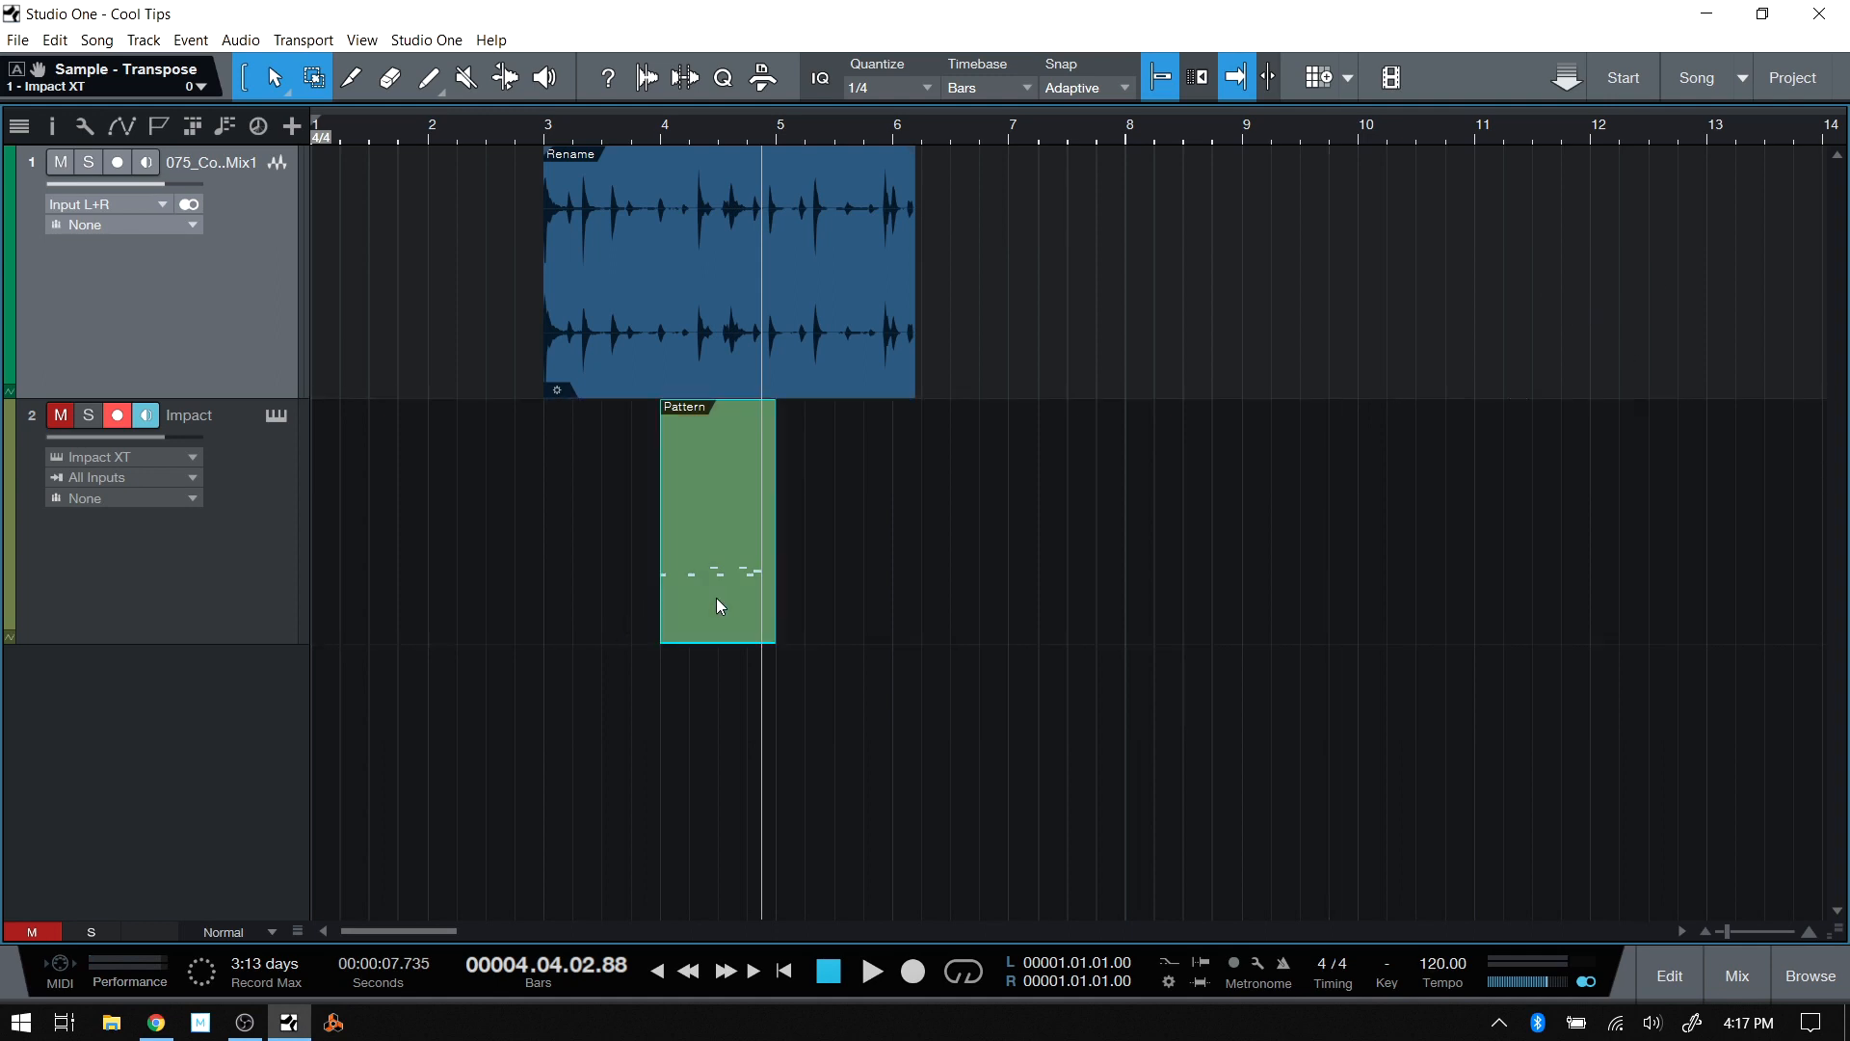
{"action": "double_click", "coordinate": [719, 598]}
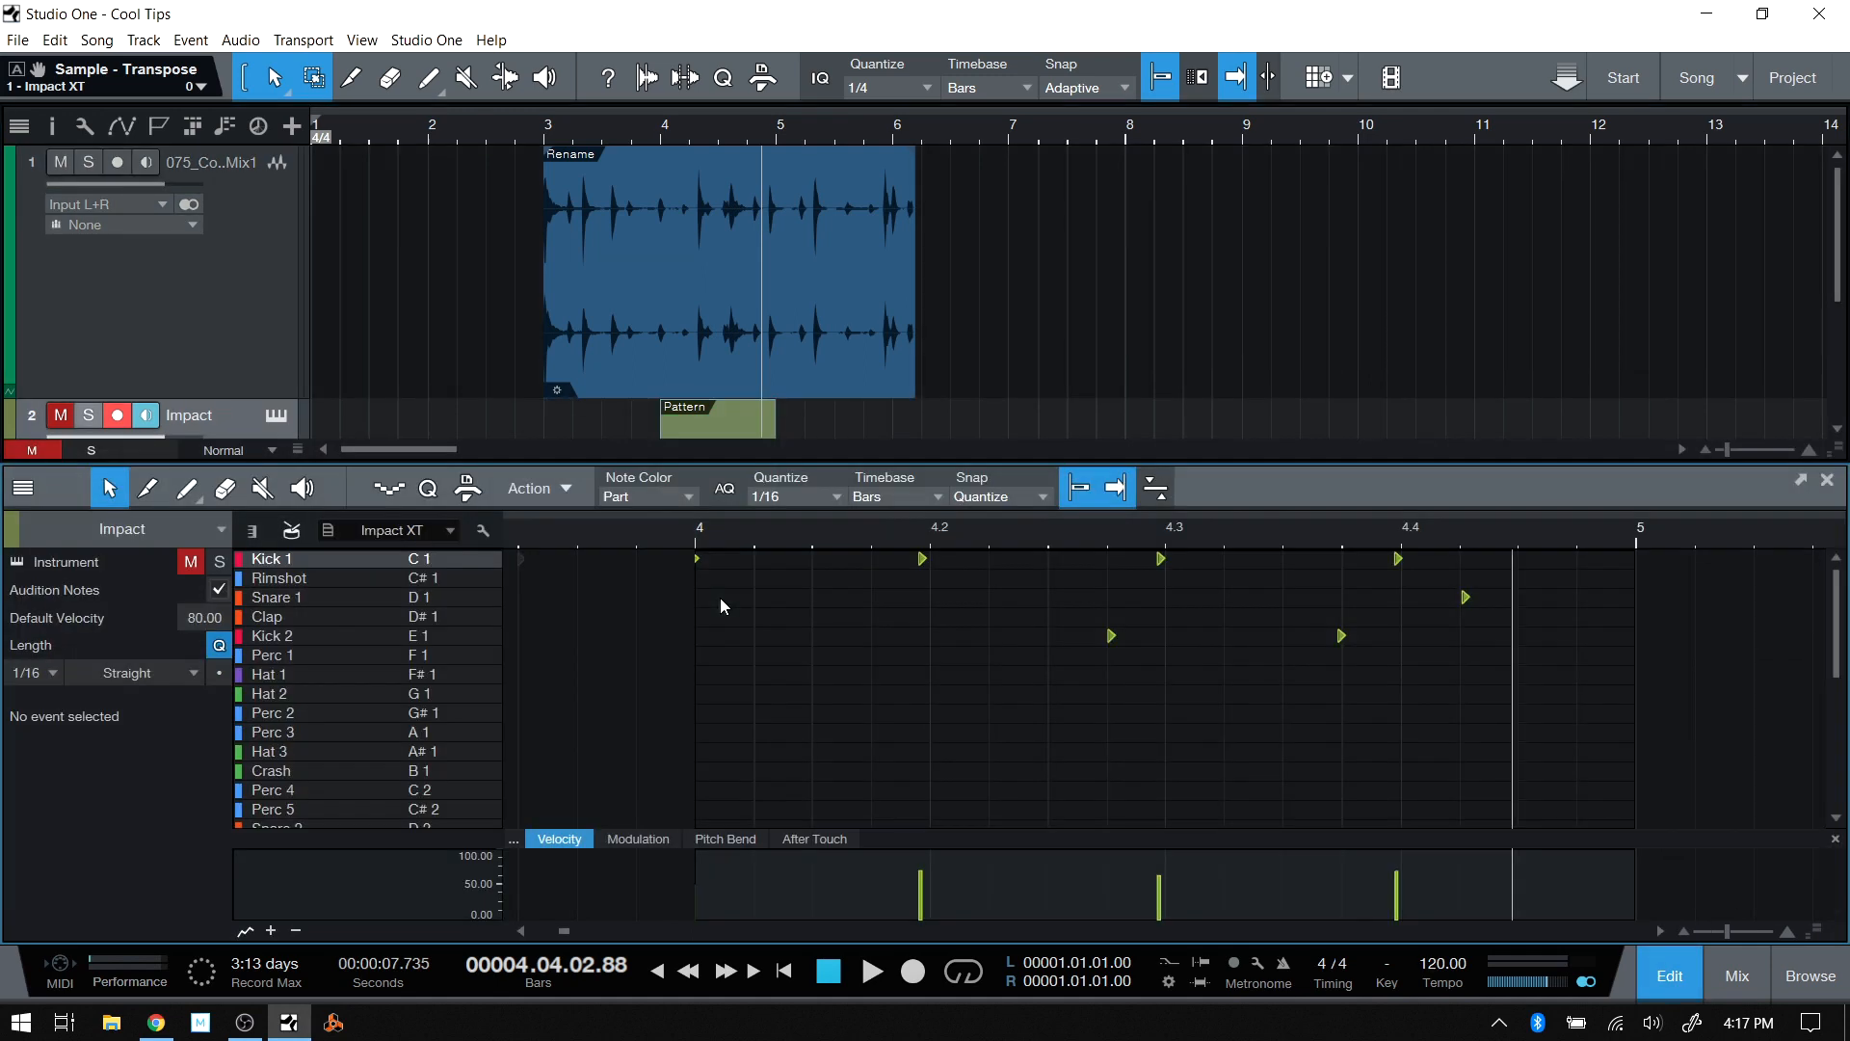
{"action": "left_click", "coordinate": [546, 487]}
{"action": "left_click", "coordinate": [1255, 739]}
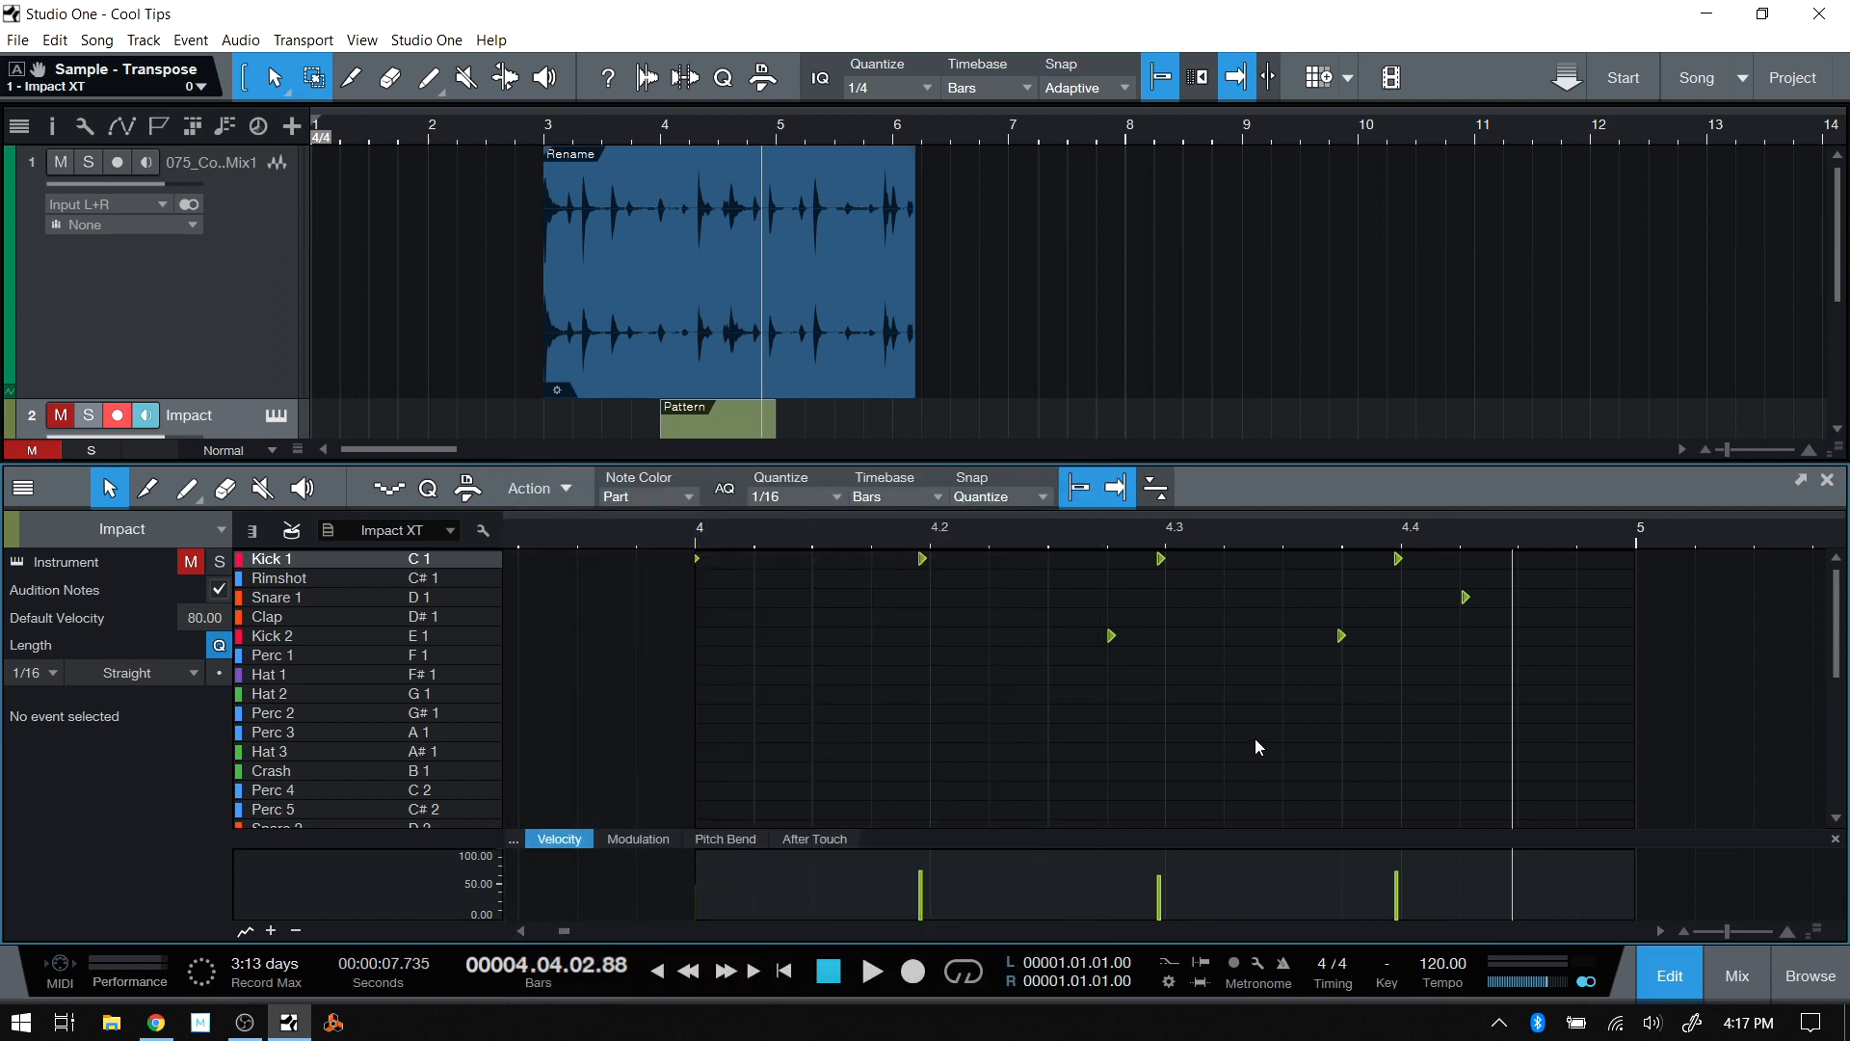